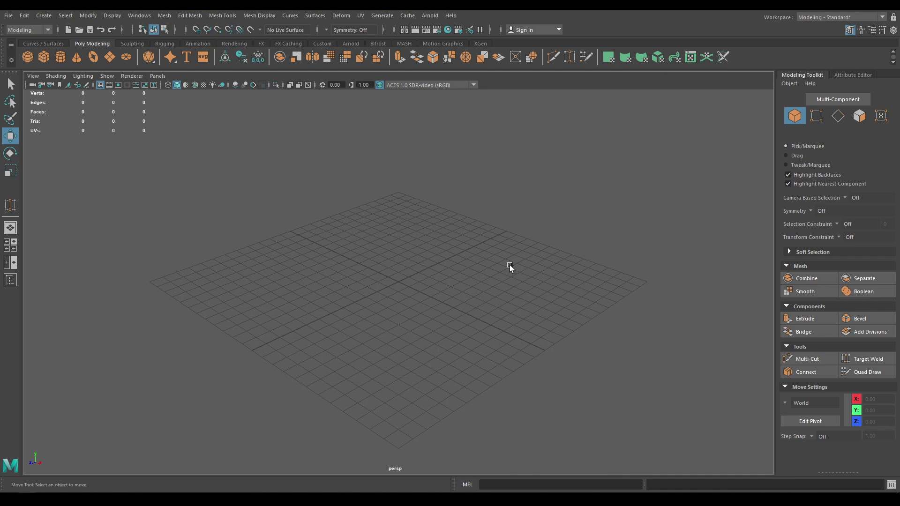
# - In the front view, start a Create Polygon outline with a side about 1.9 cm tall, a 4 cm flat top and a curved rise to the centre line
pyautogui.press('space')
pyautogui.press('space')
pyautogui.moveTo(408, 195); pyautogui.dragTo(409, 216)
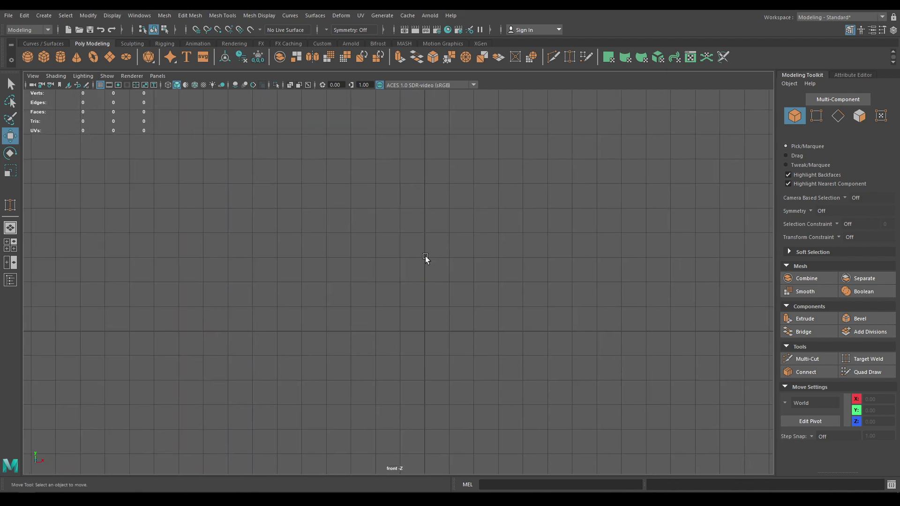
pyautogui.keyDown('shift'); pyautogui.rightClick(428, 193); pyautogui.keyUp('shift')
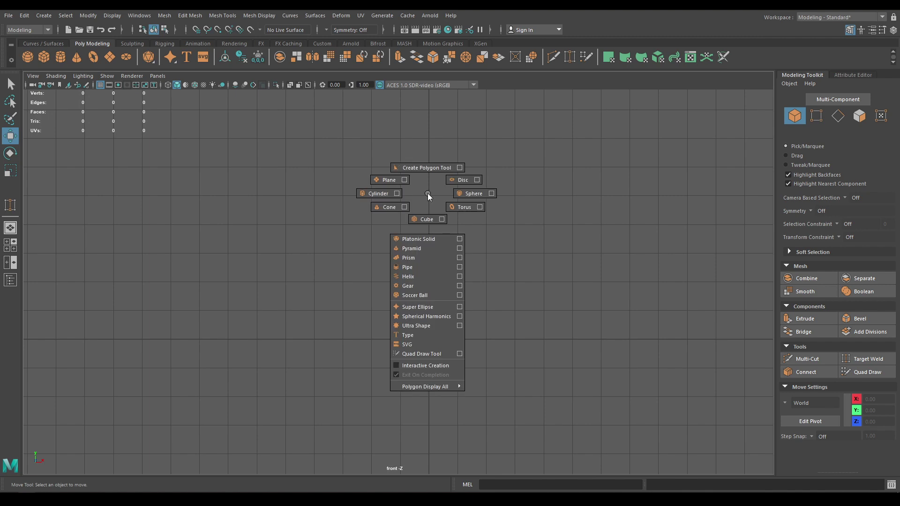
pyautogui.click(424, 168)
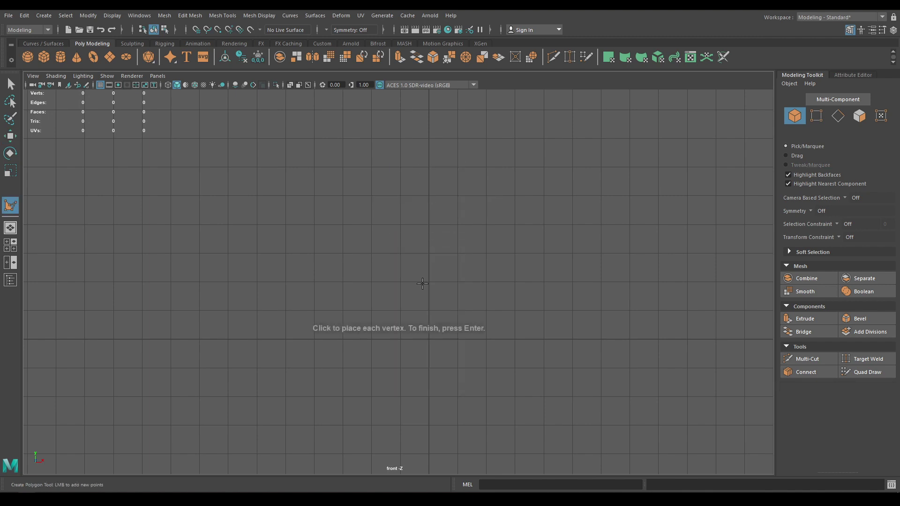
pyautogui.click(329, 324)
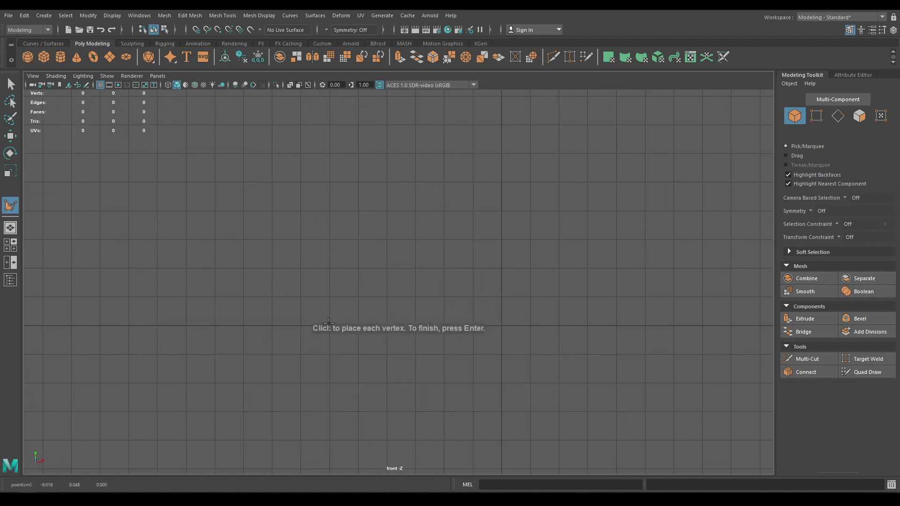
pyautogui.click(329, 271)
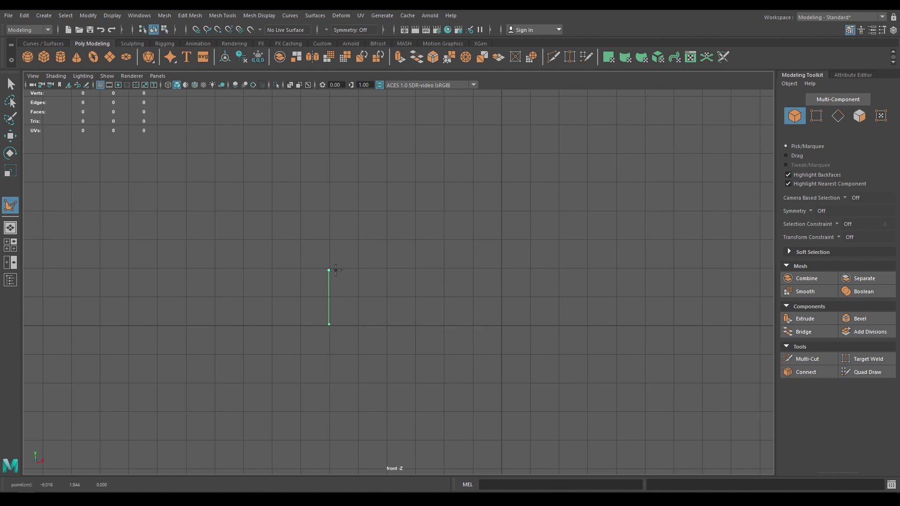
pyautogui.click(442, 269)
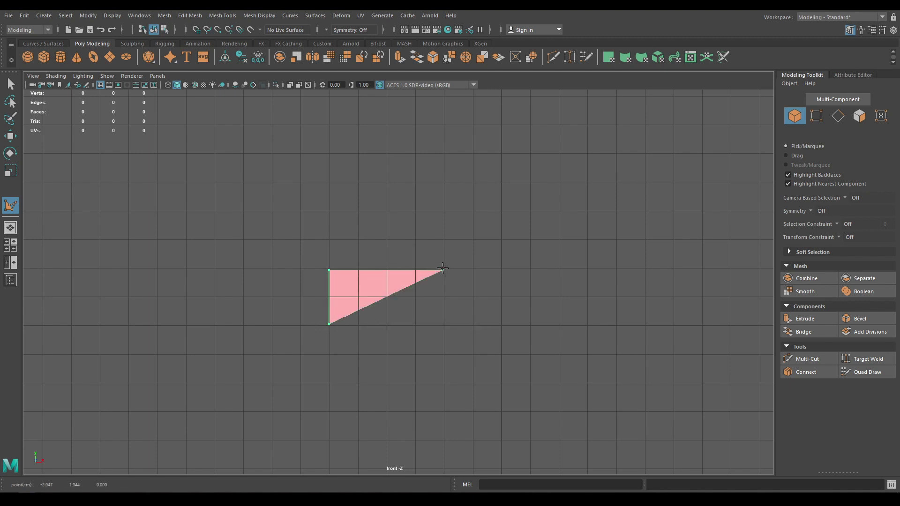
pyautogui.click(469, 261)
pyautogui.click(489, 248)
pyautogui.click(500, 238)
# - Complete the polygon with a raised flat top about 5 cm long, a vertical end side down to the ground line and a straight base
pyautogui.keyDown('alt'); pyautogui.moveTo(500, 239); pyautogui.dragTo(385, 254, button='middle'); pyautogui.keyUp('alt')
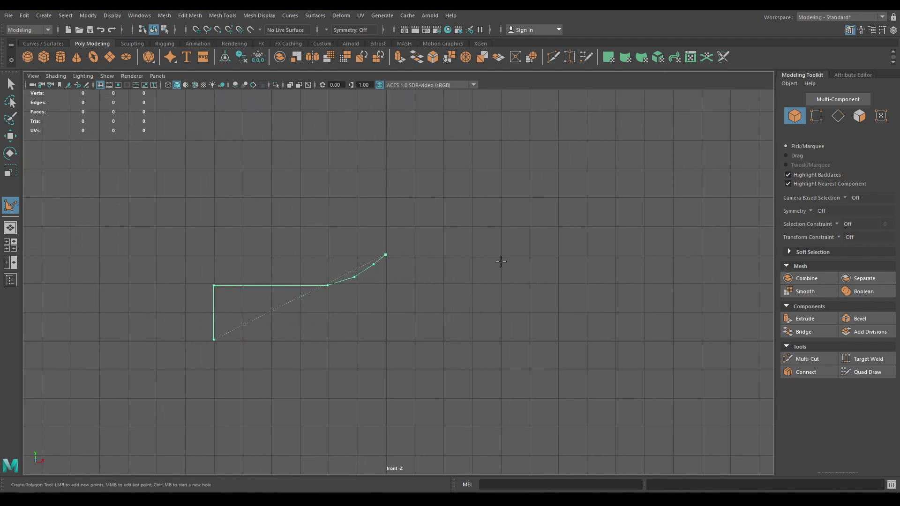
pyautogui.click(527, 254)
pyautogui.keyDown('alt'); pyautogui.moveTo(529, 289); pyautogui.dragTo(439, 270, button='middle'); pyautogui.keyUp('alt')
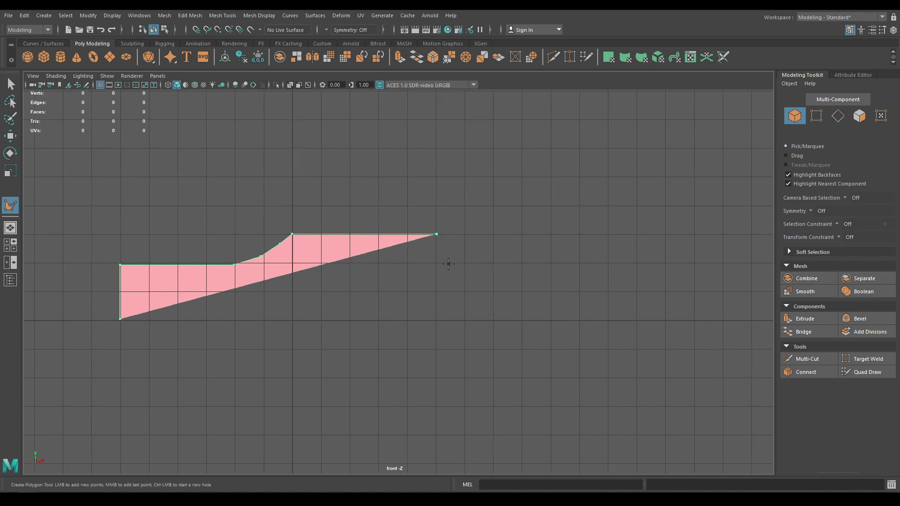
pyautogui.click(436, 321)
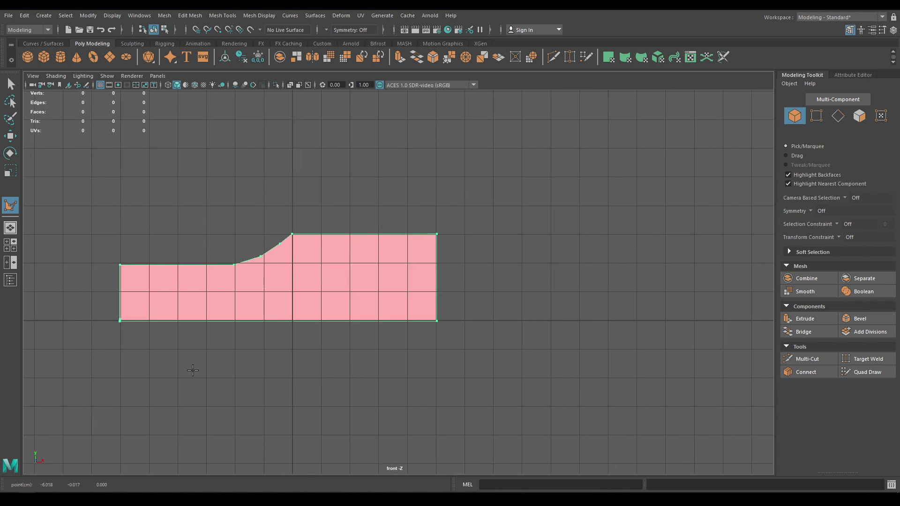
pyautogui.press('Return')
# - Merge the two overlapping vertices at the lower-left corner of the polygon
pyautogui.keyDown('alt'); pyautogui.moveTo(239, 322); pyautogui.dragTo(412, 315, button='middle'); pyautogui.keyUp('alt')
pyautogui.moveTo(351, 239); pyautogui.dragTo(304, 240, button='right')
pyautogui.keyDown('alt'); pyautogui.moveTo(262, 348); pyautogui.dragTo(337, 421, button='right'); pyautogui.keyUp('alt')
pyautogui.keyDown('alt'); pyautogui.moveTo(336, 421); pyautogui.dragTo(387, 384, button='middle'); pyautogui.keyUp('alt')
pyautogui.moveTo(254, 353); pyautogui.dragTo(195, 296)
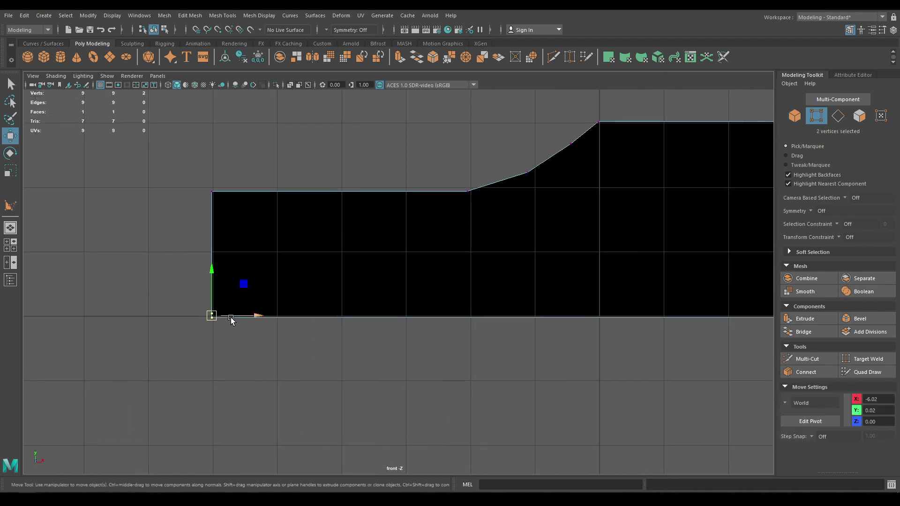
pyautogui.keyDown('shift'); pyautogui.moveTo(234, 314); pyautogui.dragTo(288, 260, button='right'); pyautogui.keyUp('shift')
pyautogui.press('w')
# - Shorten the lower section by moving the two vertices of its vertical end to X -4
pyautogui.keyDown('alt'); pyautogui.moveTo(402, 313); pyautogui.dragTo(237, 183, button='right'); pyautogui.keyUp('alt')
pyautogui.moveTo(237, 182); pyautogui.dragTo(358, 333)
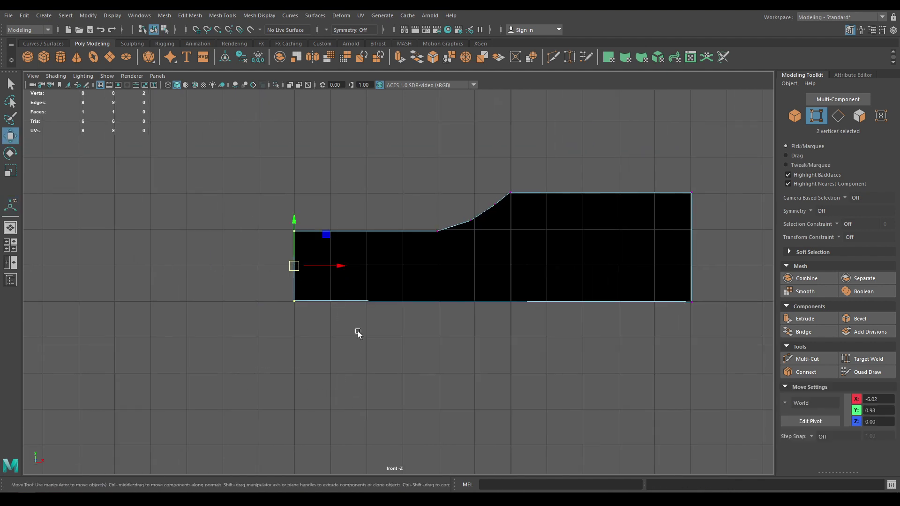
pyautogui.moveTo(347, 276); pyautogui.dragTo(416, 275)
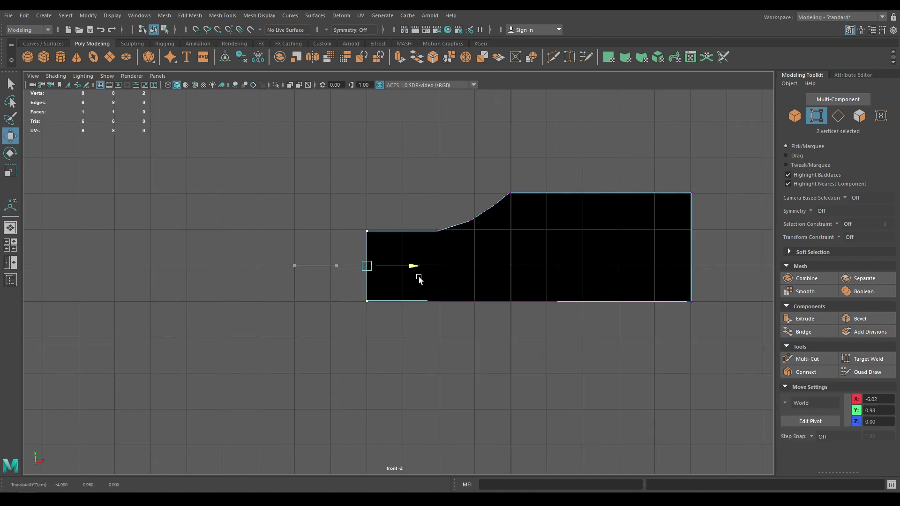
# - Reshape the transition into a smoother concave curve by shifting its vertices, with the middle one at about X -0.83, Y 2.13
pyautogui.keyDown('alt'); pyautogui.moveTo(463, 261); pyautogui.dragTo(400, 271, button='middle'); pyautogui.keyUp('alt')
pyautogui.moveTo(357, 206); pyautogui.dragTo(423, 362)
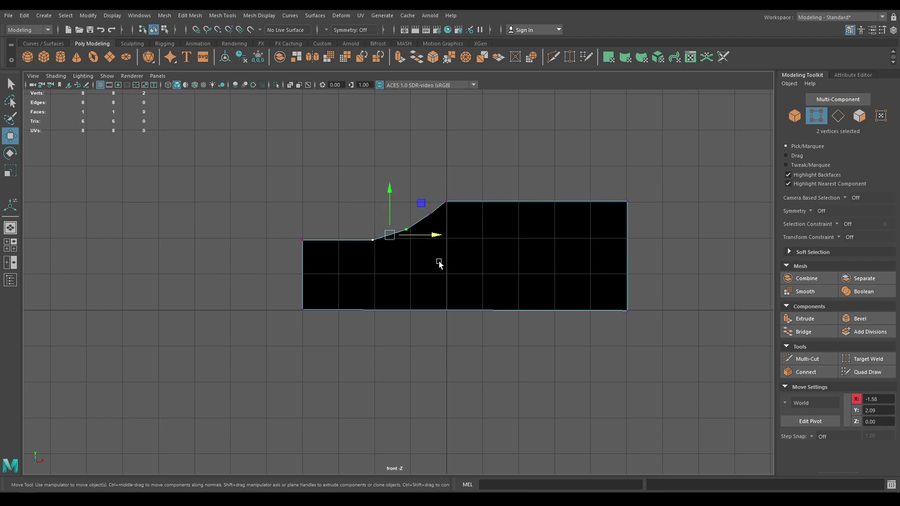
pyautogui.moveTo(441, 237); pyautogui.dragTo(452, 236)
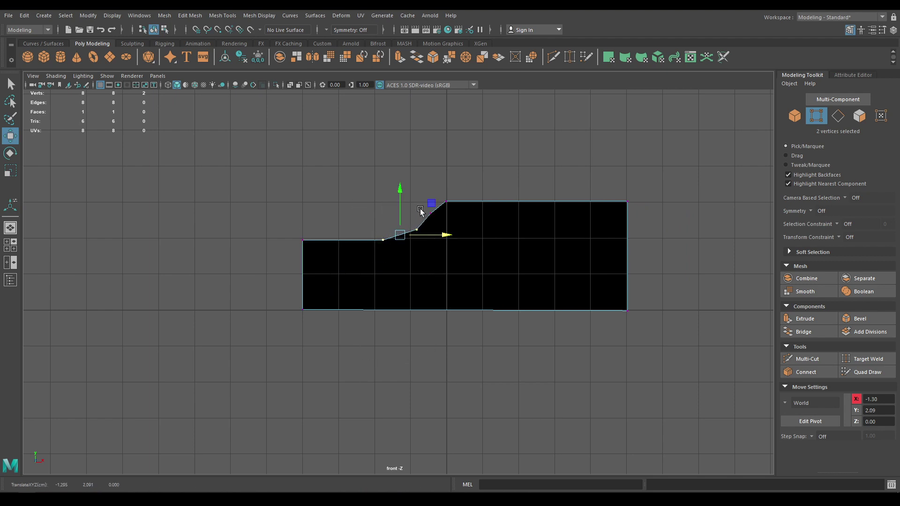
pyautogui.moveTo(420, 209); pyautogui.dragTo(483, 212)
pyautogui.moveTo(438, 172); pyautogui.dragTo(438, 171)
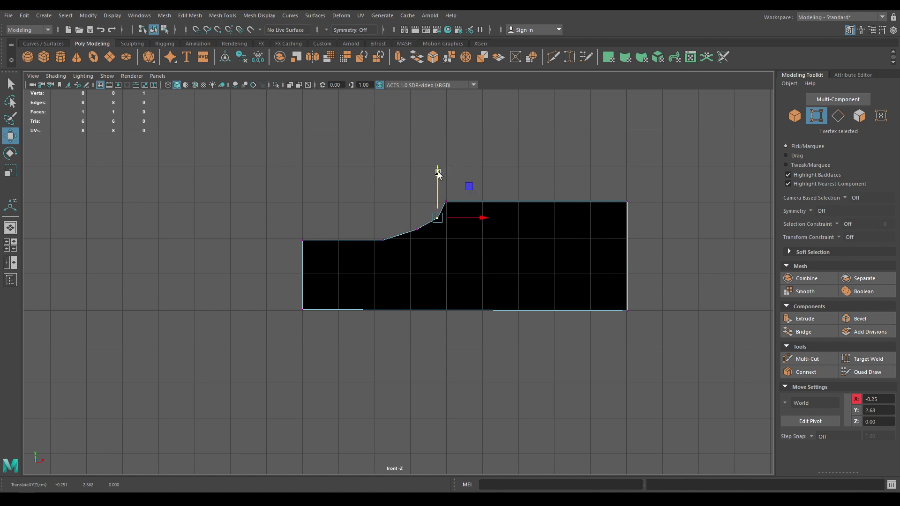
pyautogui.moveTo(372, 227); pyautogui.dragTo(404, 324)
pyautogui.moveTo(443, 244); pyautogui.dragTo(426, 241)
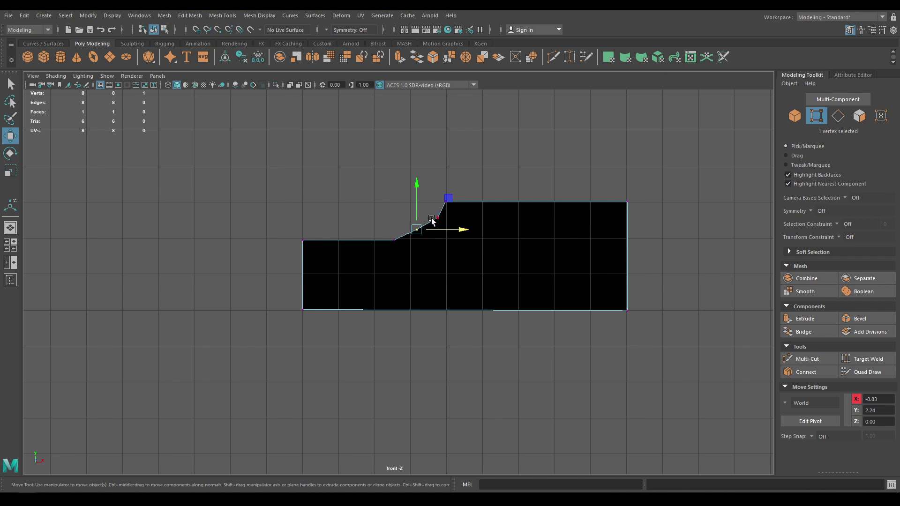
pyautogui.moveTo(416, 187); pyautogui.dragTo(416, 191)
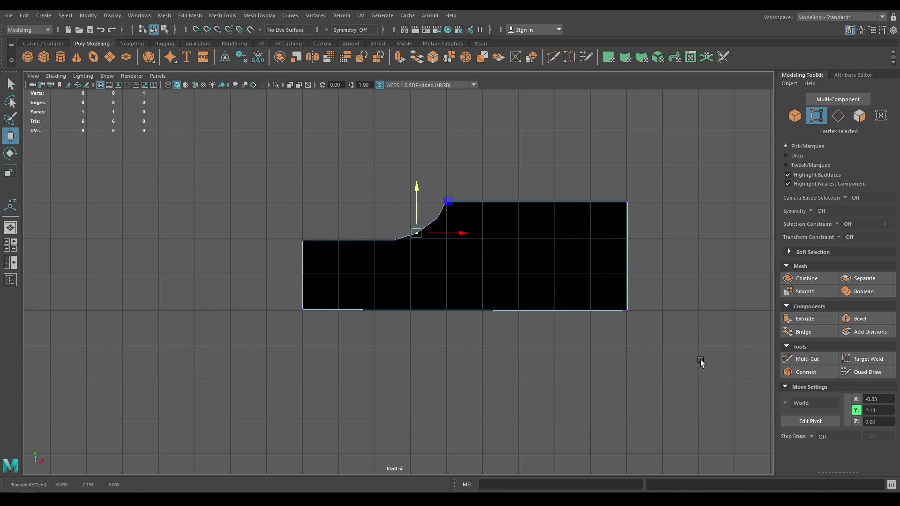
# - Move the two vertices at the tall end of the profile inward to about X 3.99
pyautogui.moveTo(700, 362); pyautogui.dragTo(604, 174)
pyautogui.moveTo(681, 257); pyautogui.dragTo(583, 189)
pyautogui.press('space')
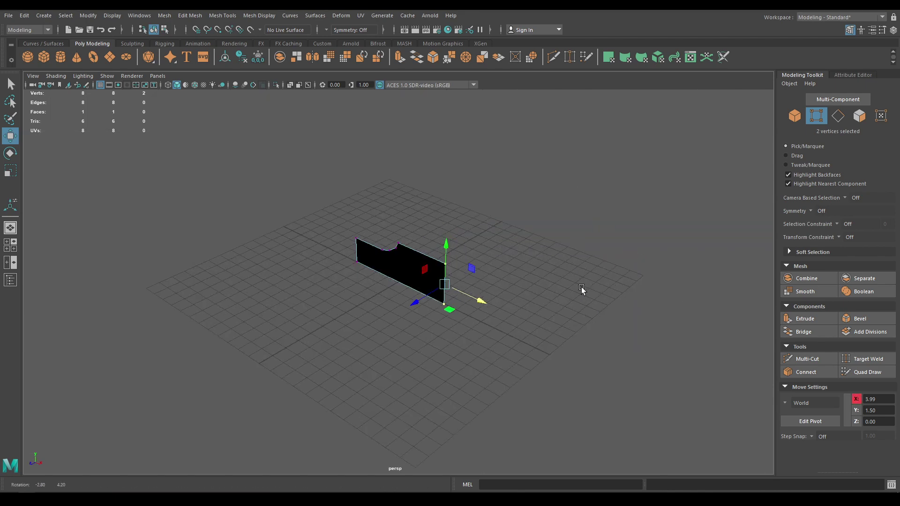
# - In the perspective view, reverse the normal of the profile's black face and return to object mode
pyautogui.keyDown('alt'); pyautogui.moveTo(582, 289); pyautogui.dragTo(556, 248); pyautogui.keyUp('alt')
pyautogui.keyDown('alt'); pyautogui.moveTo(555, 249); pyautogui.dragTo(546, 320, button='right'); pyautogui.keyUp('alt')
pyautogui.keyDown('alt'); pyautogui.moveTo(545, 321); pyautogui.dragTo(525, 325); pyautogui.keyUp('alt')
pyautogui.moveTo(457, 238); pyautogui.dragTo(516, 215, button='right')
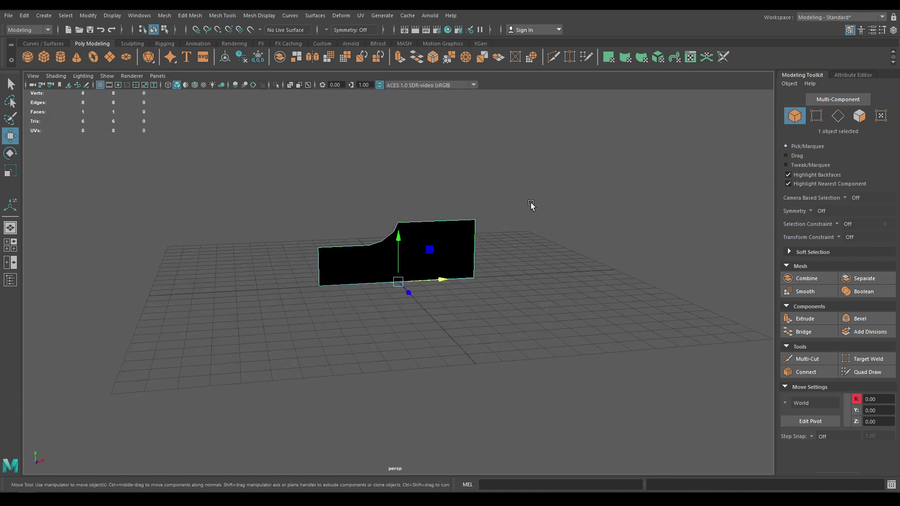
pyautogui.keyDown('alt'); pyautogui.moveTo(483, 220); pyautogui.dragTo(504, 217); pyautogui.keyUp('alt')
pyautogui.scroll(5, 505, 217)
pyautogui.rightClick(518, 186)
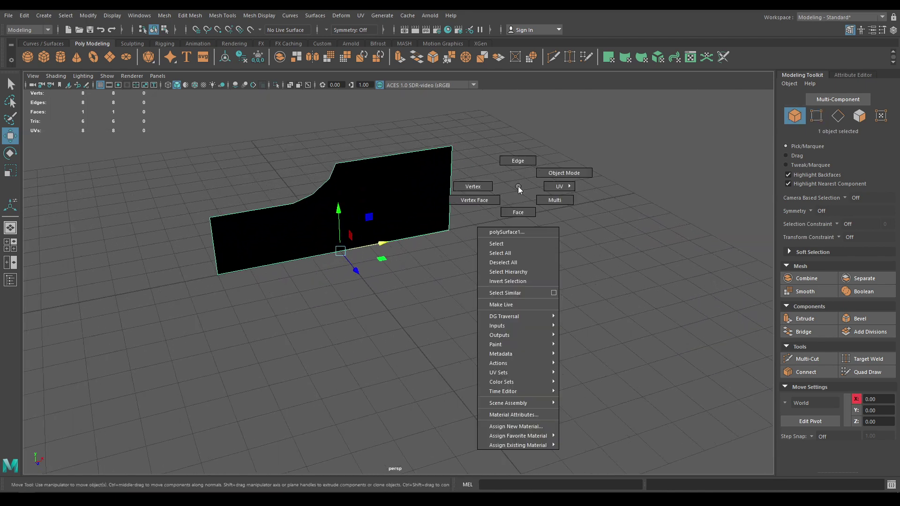
pyautogui.click(524, 215)
pyautogui.click(388, 186)
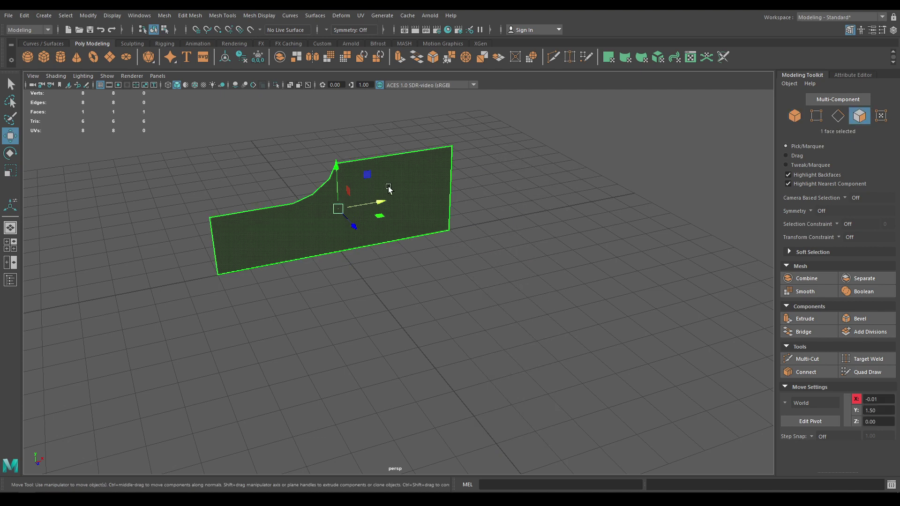
pyautogui.keyDown('shift'); pyautogui.moveTo(388, 186); pyautogui.dragTo(468, 200, button='right'); pyautogui.keyUp('shift')
pyautogui.keyDown('alt'); pyautogui.moveTo(394, 213); pyautogui.dragTo(363, 198); pyautogui.keyUp('alt')
pyautogui.moveTo(363, 199); pyautogui.dragTo(417, 162, button='right')
pyautogui.click(513, 180)
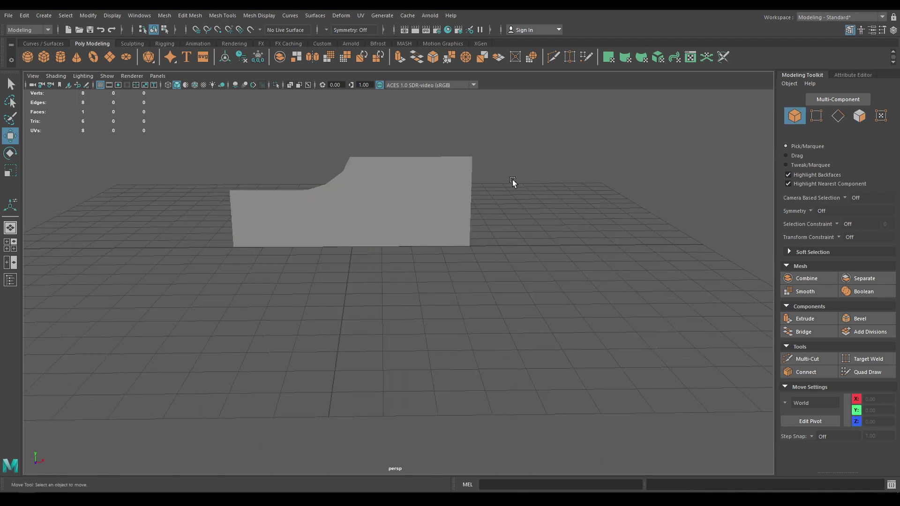
# - Duplicate the profile and mirror the copy along X by making its Scale X negative
pyautogui.moveTo(513, 179); pyautogui.dragTo(293, 279)
pyautogui.hotkey('ctrl', 'd')
pyautogui.keyDown('alt'); pyautogui.moveTo(469, 228); pyautogui.dragTo(412, 235, button='middle'); pyautogui.keyUp('alt')
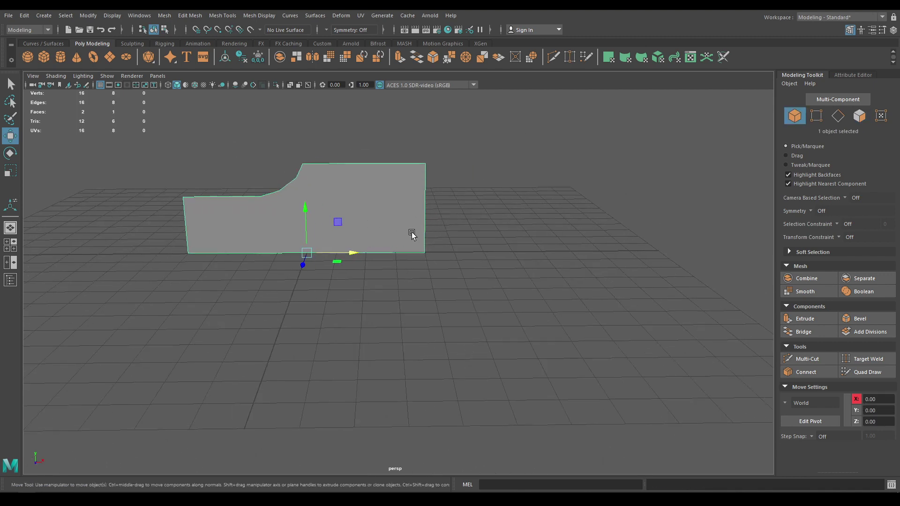
pyautogui.click(893, 30)
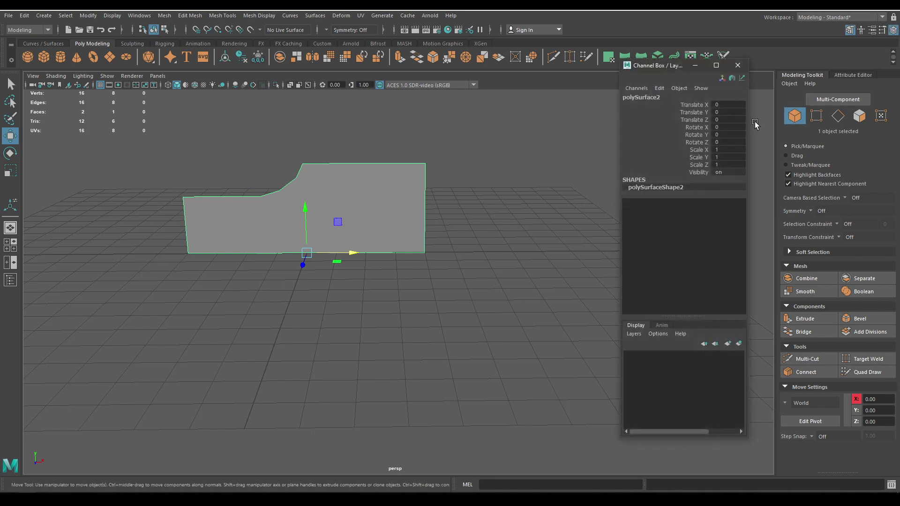
pyautogui.doubleClick(727, 149)
pyautogui.press('Return')
pyautogui.click(738, 66)
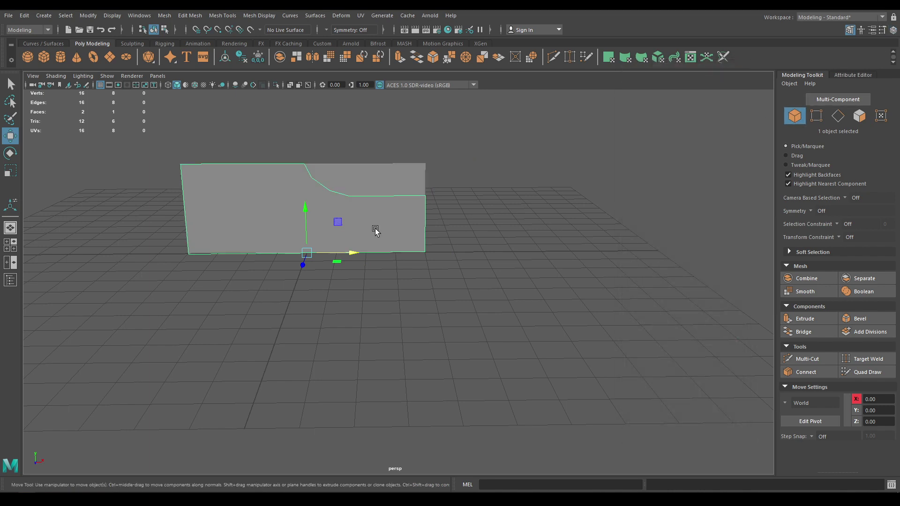
# - Move the mirrored copy along X to about 7.98 so its tall end meets the original's in the front view
pyautogui.moveTo(350, 253); pyautogui.dragTo(575, 265)
pyautogui.press('space')
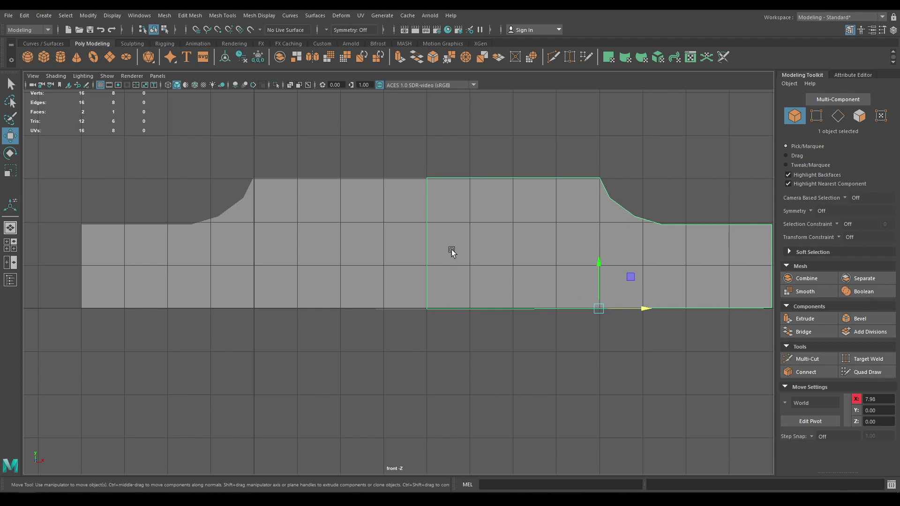
pyautogui.scroll(1, 446, 240)
pyautogui.moveTo(655, 309); pyautogui.dragTo(659, 311)
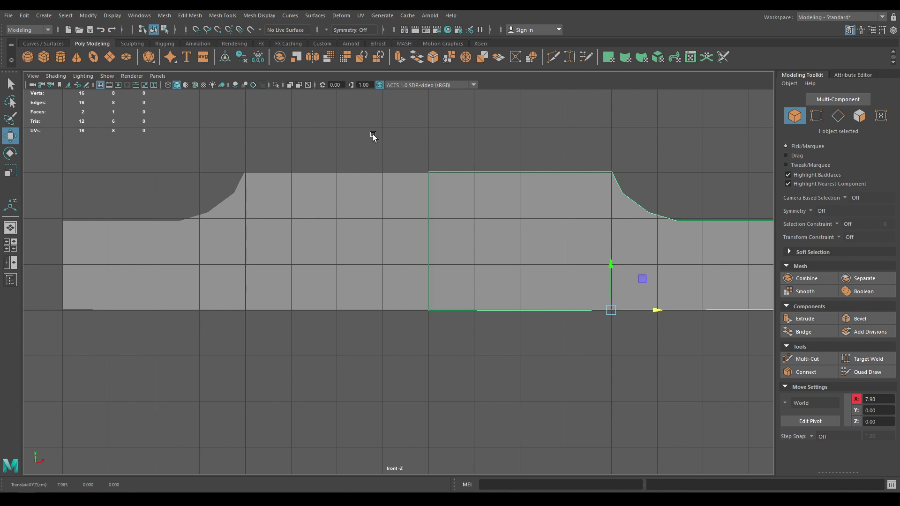
# - Combine the two halves and merge the overlapping vertices along the central seam
pyautogui.moveTo(373, 135); pyautogui.dragTo(551, 348)
pyautogui.keyDown('shift'); pyautogui.moveTo(480, 166); pyautogui.dragTo(473, 365, button='right'); pyautogui.keyUp('shift')
pyautogui.moveTo(471, 249); pyautogui.dragTo(417, 228, button='right')
pyautogui.moveTo(402, 148); pyautogui.dragTo(458, 321)
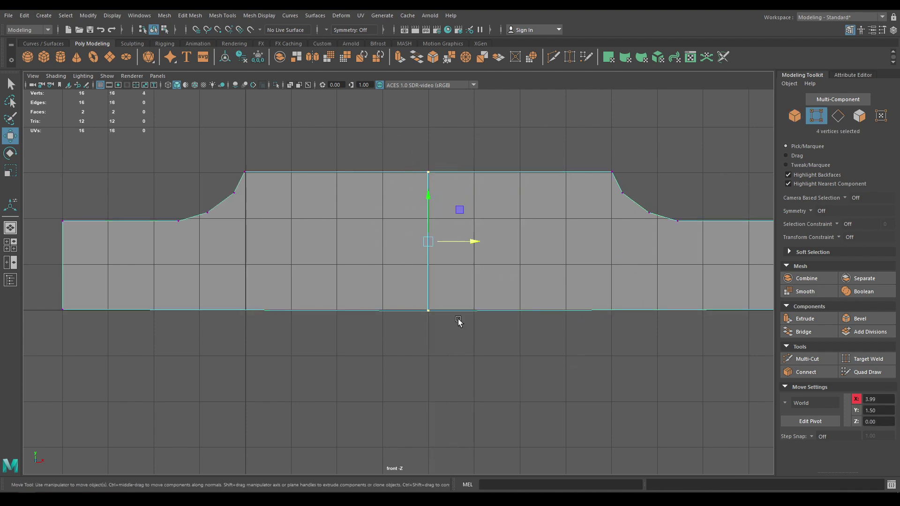
pyautogui.keyDown('shift'); pyautogui.moveTo(442, 258); pyautogui.dragTo(478, 218, button='right'); pyautogui.keyUp('shift')
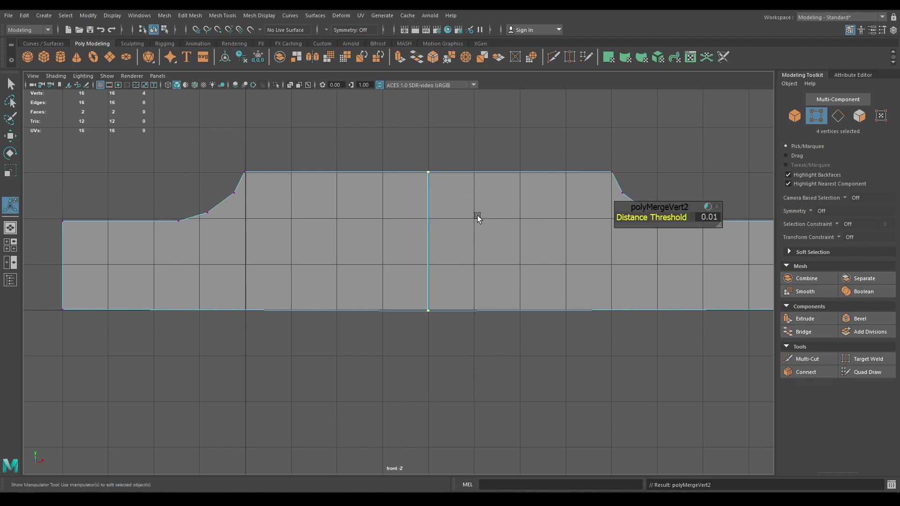
pyautogui.moveTo(620, 217); pyautogui.dragTo(630, 219)
pyautogui.press('w')
# - Delete the central seam edge so the profile becomes a single face
pyautogui.moveTo(470, 224); pyautogui.dragTo(470, 198, button='right')
pyautogui.click(430, 233)
pyautogui.keyDown('shift'); pyautogui.moveTo(483, 141); pyautogui.dragTo(438, 155, button='right'); pyautogui.keyUp('shift')
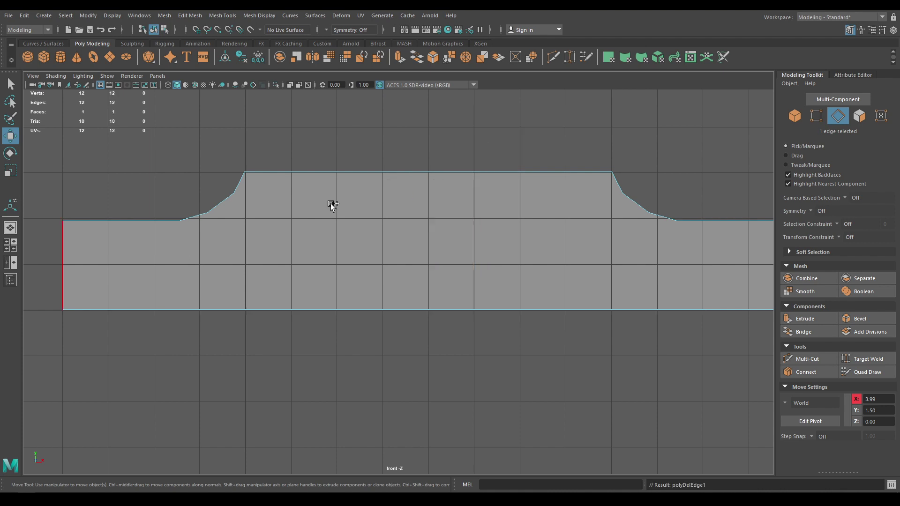
pyautogui.scroll(-3, 330, 203)
# - Select the six vertices at the right end of the profile and move them inward to about X 9.01
pyautogui.rightClick(441, 175)
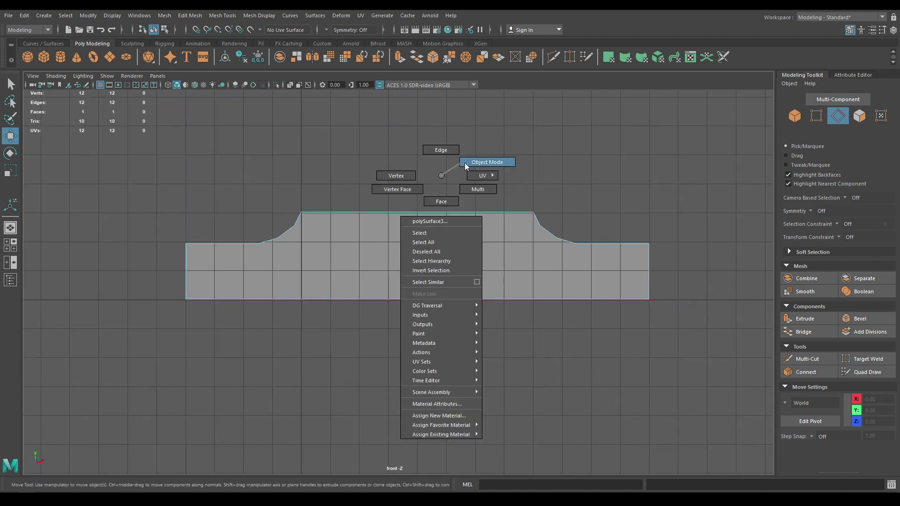
pyautogui.click(417, 171)
pyautogui.moveTo(433, 167); pyautogui.dragTo(682, 395)
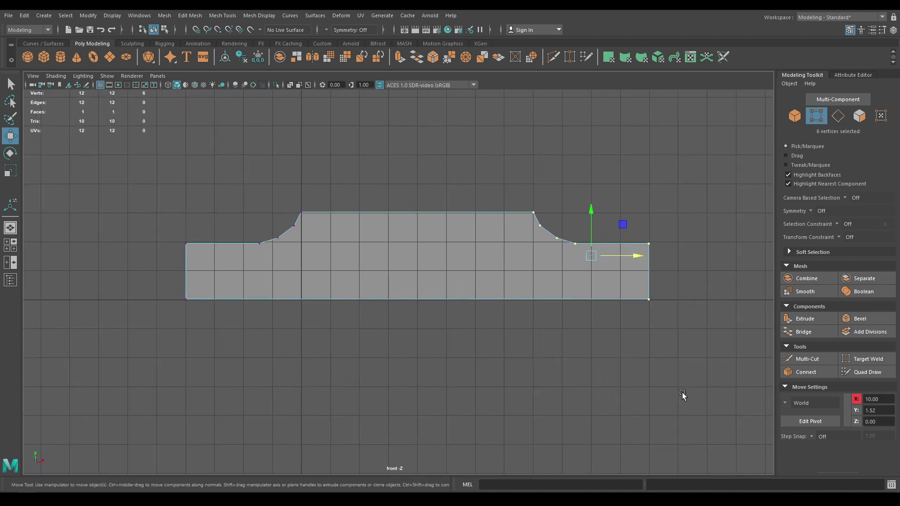
pyautogui.click(484, 161)
pyautogui.moveTo(482, 158); pyautogui.dragTo(799, 434)
pyautogui.moveTo(637, 253); pyautogui.dragTo(608, 255)
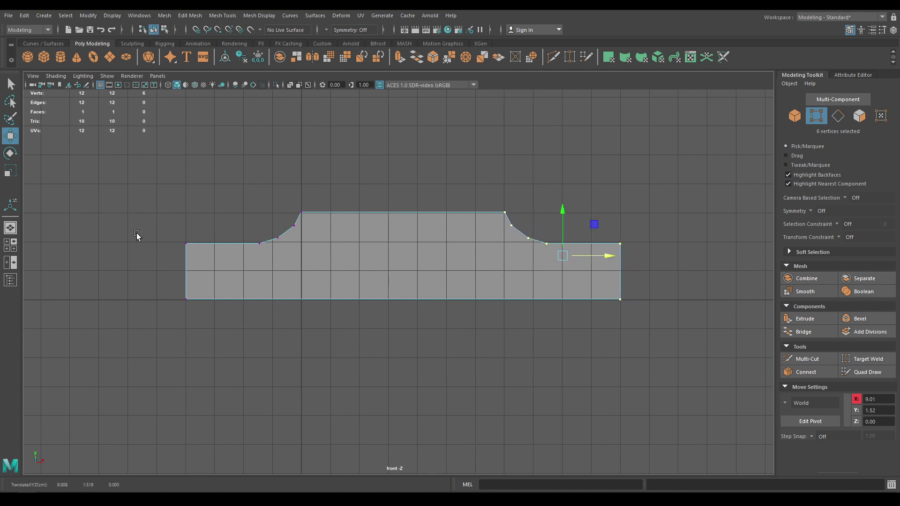
# - Move the six vertices at the left end inward to about X 0 and return to object mode
pyautogui.moveTo(89, 176); pyautogui.dragTo(384, 362)
pyautogui.moveTo(290, 258); pyautogui.dragTo(346, 262)
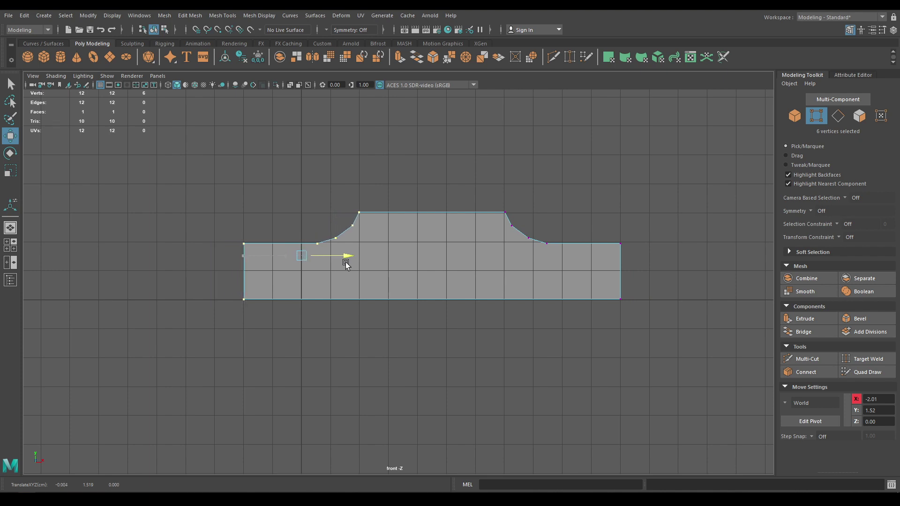
pyautogui.moveTo(398, 205); pyautogui.dragTo(470, 173, button='right')
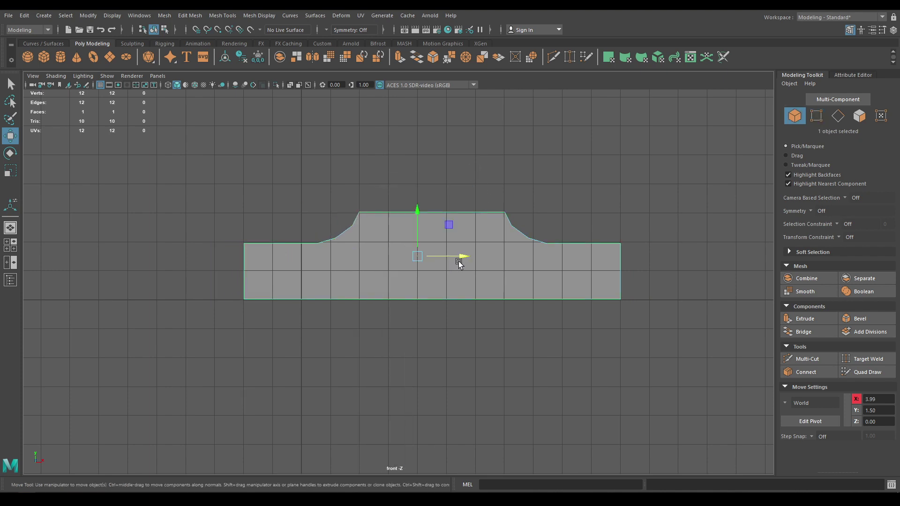
# - Move the profile along X to about -0.02 to centre it over the grid origin
pyautogui.moveTo(460, 262); pyautogui.dragTo(342, 265)
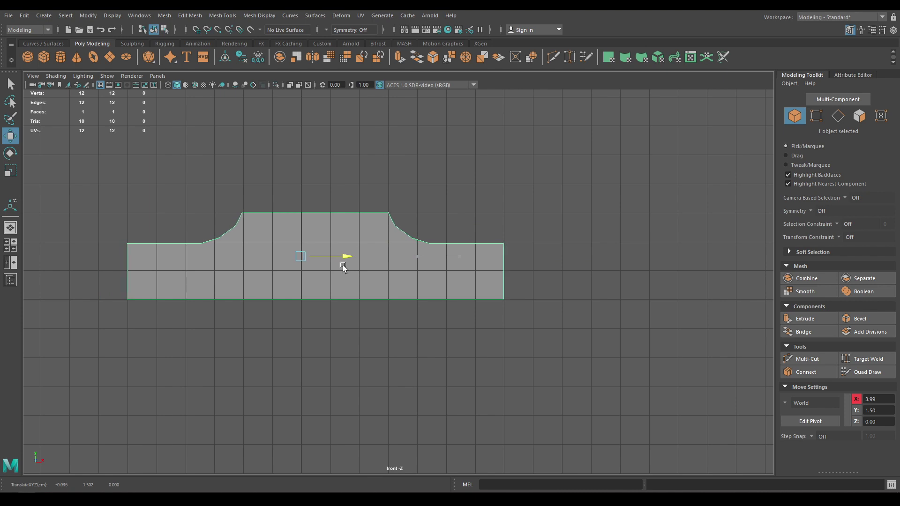
pyautogui.moveTo(342, 265); pyautogui.dragTo(469, 234)
pyautogui.press('space')
pyautogui.press('space')
pyautogui.keyDown('alt'); pyautogui.moveTo(468, 234); pyautogui.dragTo(380, 231, button='right'); pyautogui.keyUp('alt')
pyautogui.press('space')
pyautogui.moveTo(379, 229); pyautogui.dragTo(380, 255)
pyautogui.scroll(2, 339, 235)
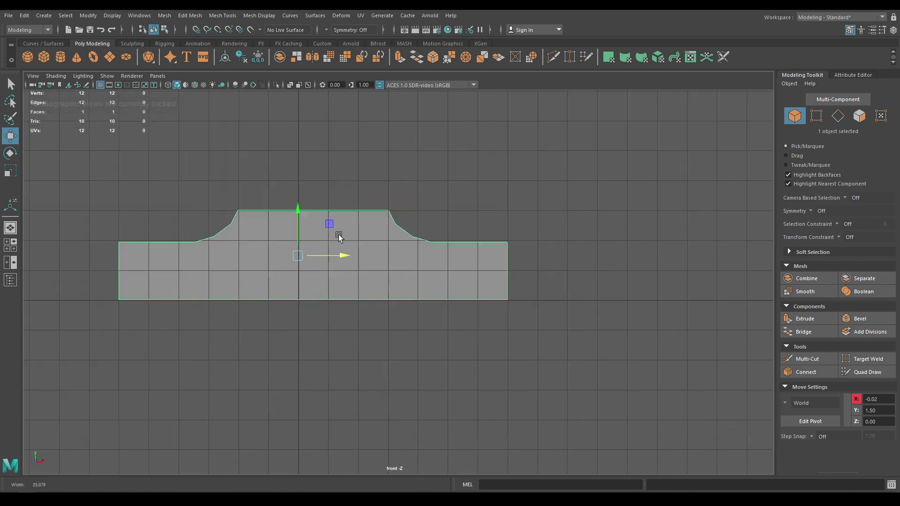
# - Select the two vertices of the profile's upper edge, raise them slightly and return to object mode
pyautogui.moveTo(304, 177); pyautogui.dragTo(253, 177, button='right')
pyautogui.moveTo(220, 175); pyautogui.dragTo(416, 209)
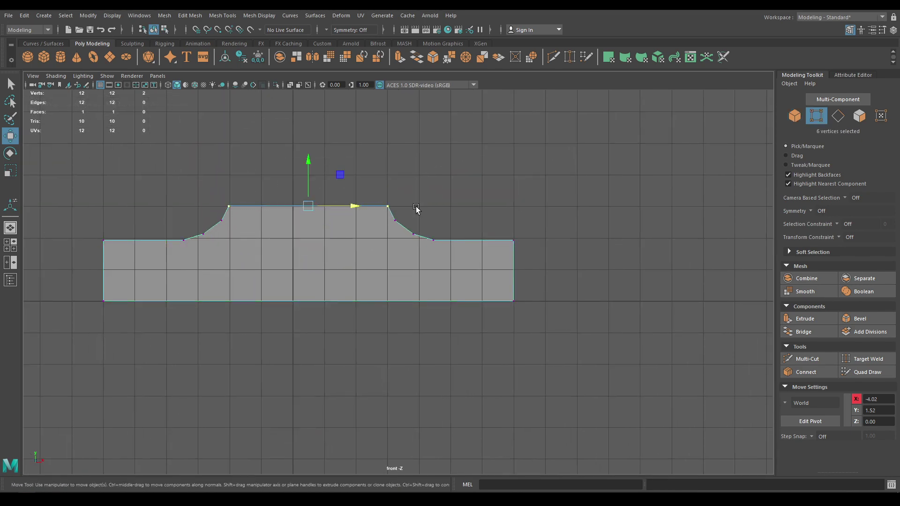
pyautogui.moveTo(309, 161); pyautogui.dragTo(313, 132)
pyautogui.press('space')
pyautogui.keyDown('alt'); pyautogui.moveTo(337, 210); pyautogui.dragTo(398, 205); pyautogui.keyUp('alt')
pyautogui.moveTo(397, 205); pyautogui.dragTo(449, 187, button='right')
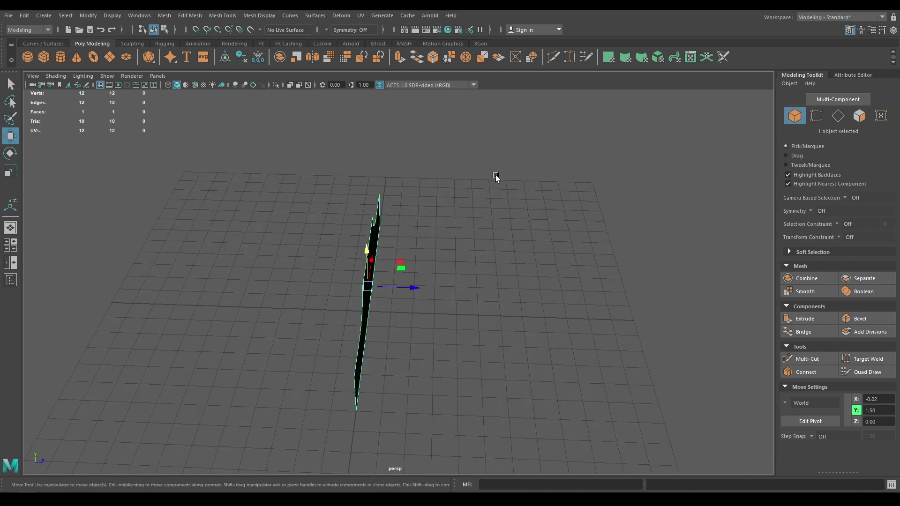
# - Duplicate the profile and rotate the copy upside down in the front view
pyautogui.keyDown('alt'); pyautogui.moveTo(497, 176); pyautogui.dragTo(446, 253); pyautogui.keyUp('alt')
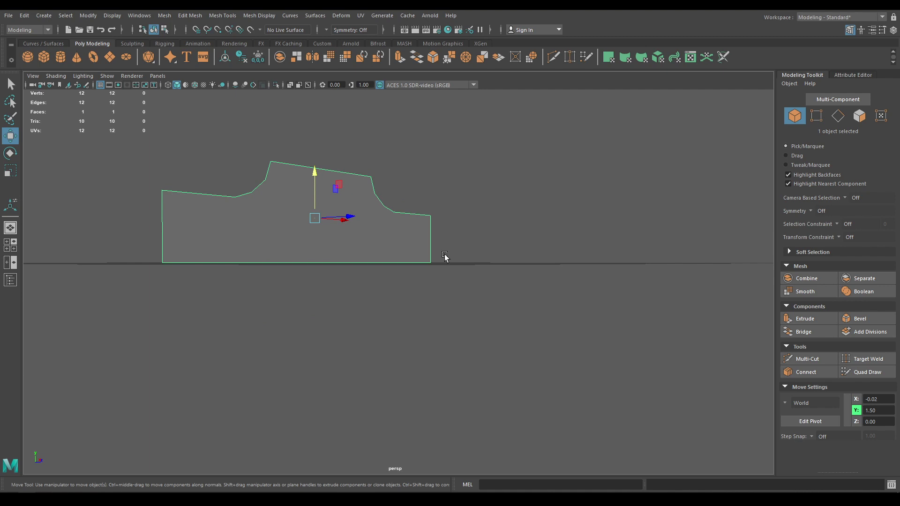
pyautogui.hotkey('ctrl', 'd')
pyautogui.press('e')
pyautogui.press('space')
pyautogui.moveTo(393, 270); pyautogui.dragTo(397, 310)
pyautogui.moveTo(347, 280); pyautogui.dragTo(160, 328)
pyautogui.moveTo(314, 298); pyautogui.dragTo(242, 310)
# - Move the flipped copy directly beneath the original so their long edges meet, at about X 1.02, Y -1.50
pyautogui.press('w')
pyautogui.moveTo(293, 204); pyautogui.dragTo(313, 303)
pyautogui.moveTo(334, 345); pyautogui.dragTo(368, 349)
pyautogui.keyDown('alt'); pyautogui.moveTo(242, 307); pyautogui.dragTo(297, 261, button='middle'); pyautogui.keyUp('alt')
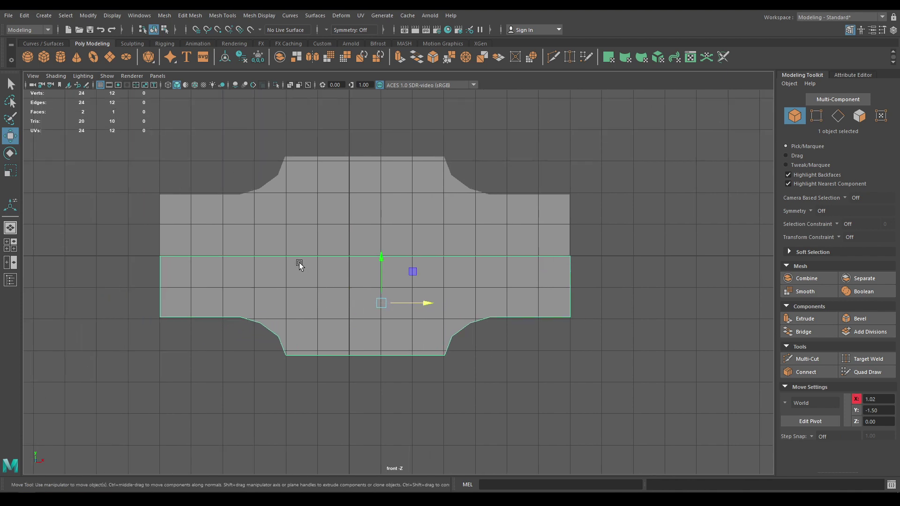
# - Combine the upper and lower halves and merge the four overlapping vertices at the ends of the horizontal seam
pyautogui.moveTo(180, 136); pyautogui.dragTo(455, 464)
pyautogui.keyDown('shift'); pyautogui.moveTo(367, 247); pyautogui.dragTo(354, 446, button='right'); pyautogui.keyUp('shift')
pyautogui.moveTo(286, 238); pyautogui.dragTo(247, 240, button='right')
pyautogui.moveTo(106, 233); pyautogui.dragTo(685, 300)
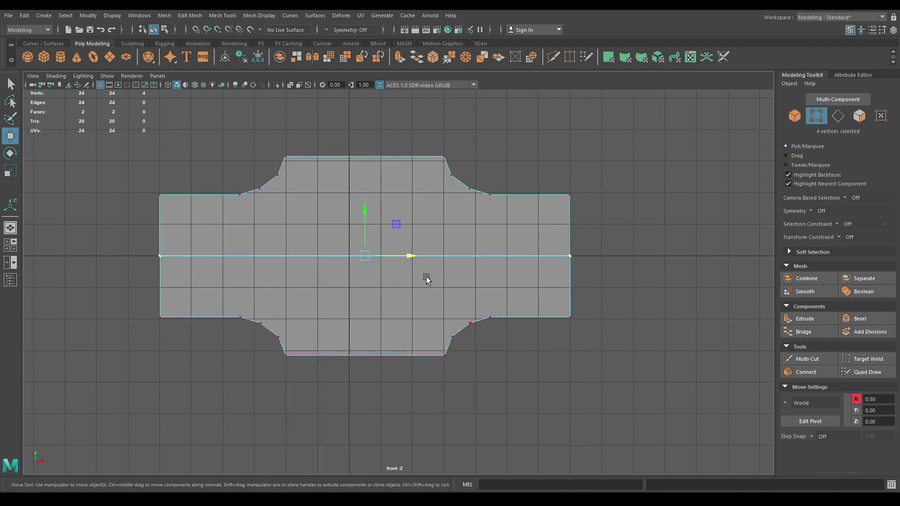
pyautogui.keyDown('shift'); pyautogui.moveTo(378, 226); pyautogui.dragTo(428, 213, button='right'); pyautogui.keyUp('shift')
pyautogui.moveTo(644, 217); pyautogui.dragTo(652, 217)
pyautogui.press('w')
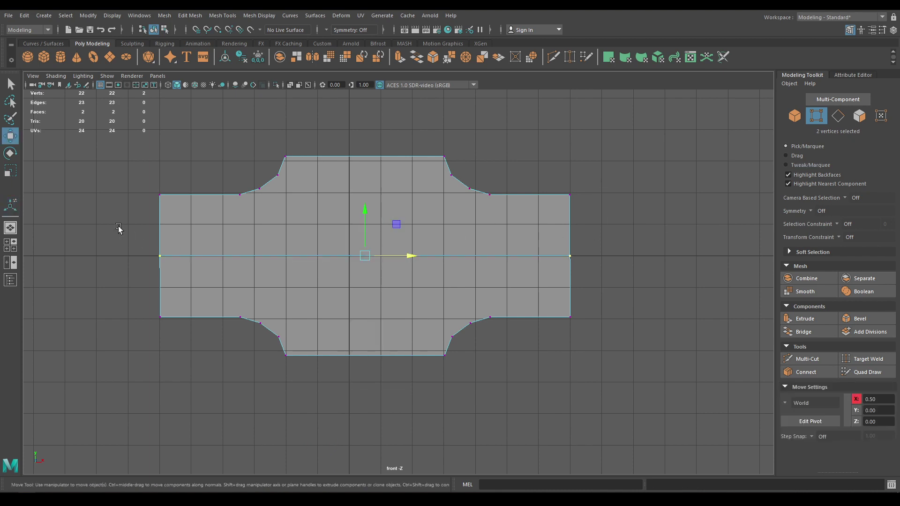
# - Select the three vertices at each end of the profile in turn and scale them along X to straighten both ends
pyautogui.moveTo(117, 172); pyautogui.dragTo(184, 358)
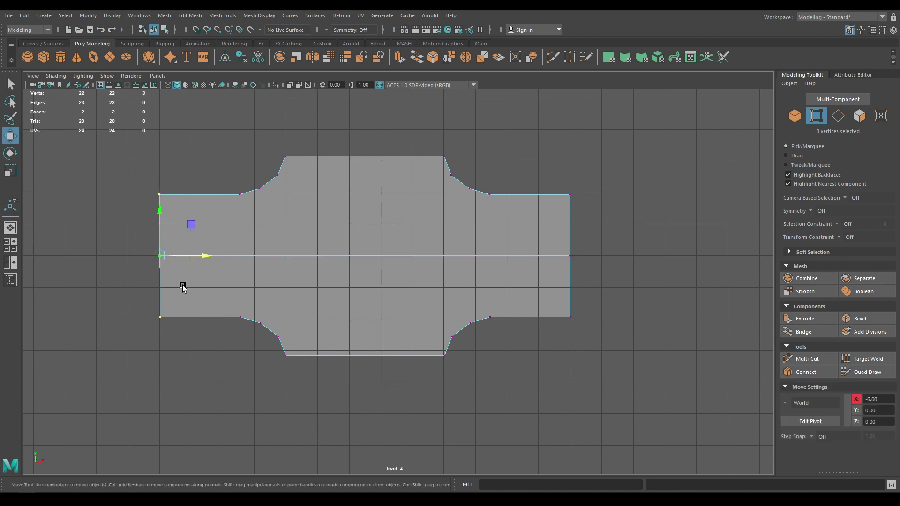
pyautogui.press('r')
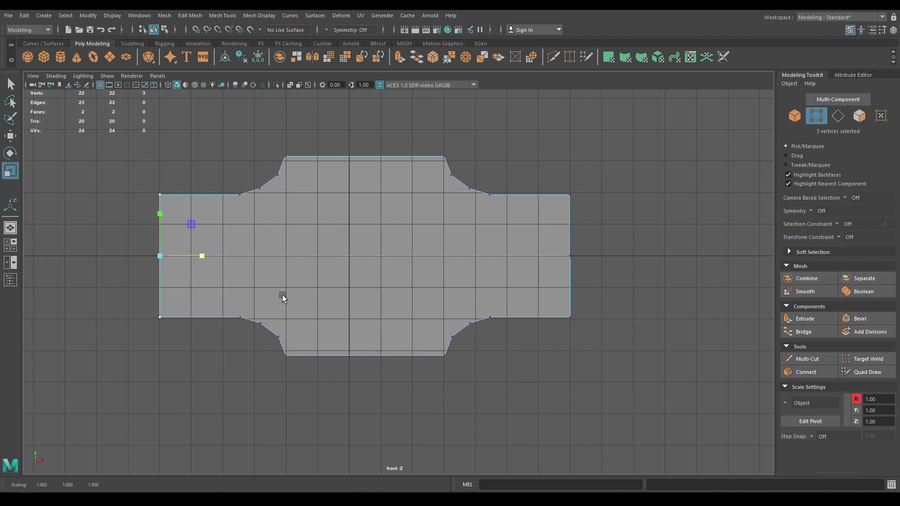
pyautogui.moveTo(640, 378); pyautogui.dragTo(543, 169)
pyautogui.moveTo(615, 259); pyautogui.dragTo(613, 259)
pyautogui.press('w')
# - Delete the horizontal edge through the middle so the two halves become one face
pyautogui.moveTo(420, 263); pyautogui.dragTo(404, 192, button='right')
pyautogui.click(392, 256)
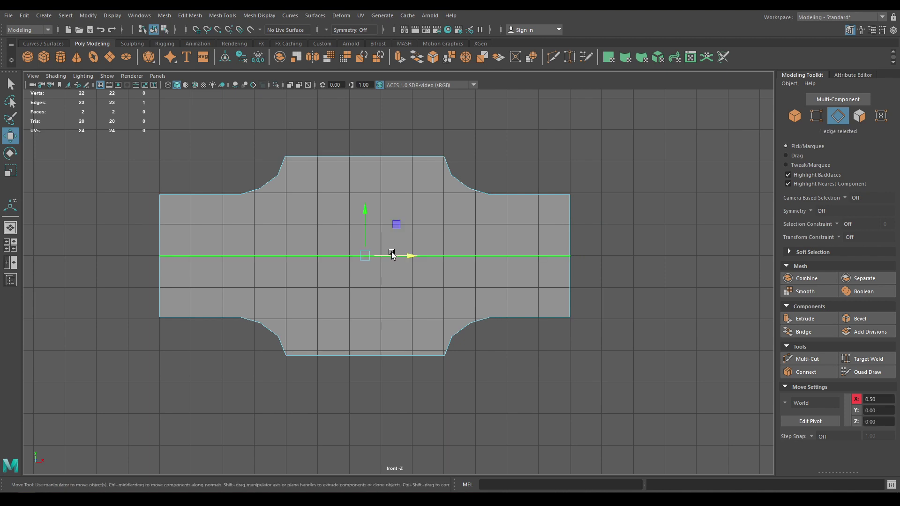
pyautogui.press('Delete')
# - Raise the lower vertices, lower the ten upper vertices to about Y 2.09, and return to object mode
pyautogui.moveTo(360, 239); pyautogui.dragTo(319, 238, button='right')
pyautogui.moveTo(95, 288)
pyautogui.mouseDown()
pyautogui.moveTo(684, 418)
pyautogui.moveTo(84, 295)
pyautogui.mouseUp()
pyautogui.moveTo(365, 287); pyautogui.dragTo(364, 272)
pyautogui.moveTo(98, 131); pyautogui.dragTo(639, 251)
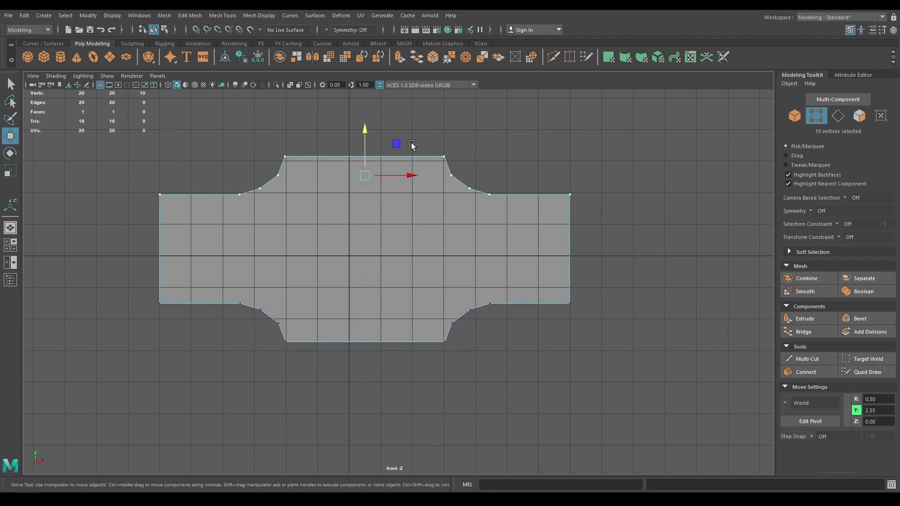
pyautogui.moveTo(365, 136); pyautogui.dragTo(363, 112)
pyautogui.press('space')
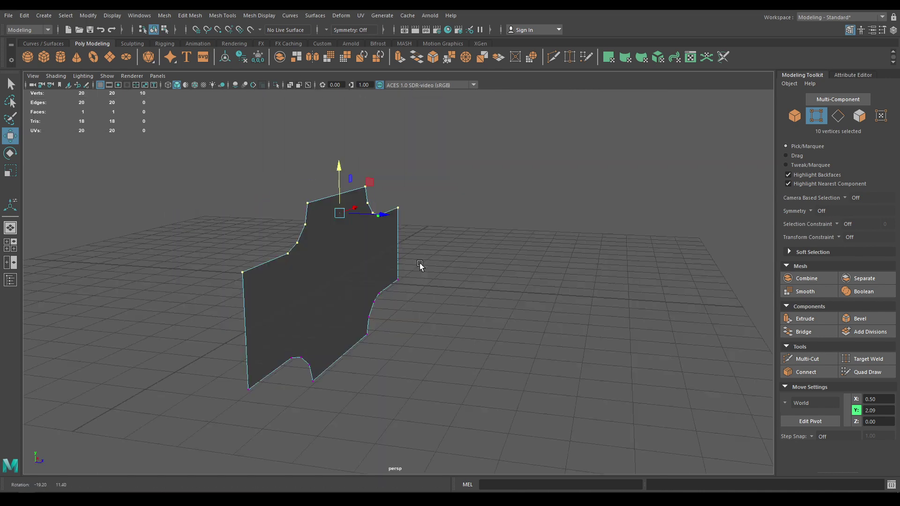
pyautogui.keyDown('alt'); pyautogui.moveTo(419, 266); pyautogui.dragTo(385, 252); pyautogui.keyUp('alt')
pyautogui.moveTo(385, 251); pyautogui.dragTo(419, 218, button='right')
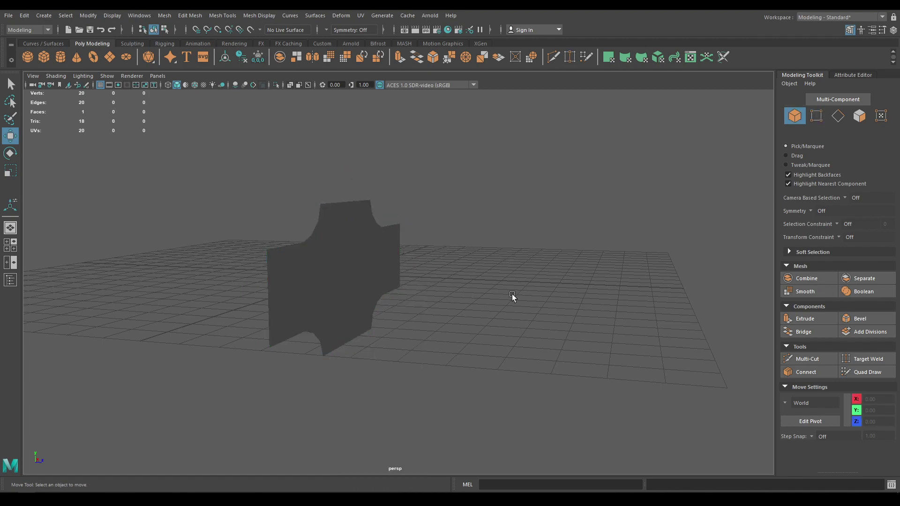
# - Select the profile, center its pivot and move it to about X 0.01 in the top view
pyautogui.keyDown('alt'); pyautogui.moveTo(512, 293); pyautogui.dragTo(481, 403); pyautogui.keyUp('alt')
pyautogui.click(392, 288)
pyautogui.keyDown('alt'); pyautogui.moveTo(463, 372); pyautogui.dragTo(477, 358); pyautogui.keyUp('alt')
pyautogui.press('space')
pyautogui.moveTo(520, 331); pyautogui.dragTo(481, 332)
pyautogui.scroll(2, 502, 426)
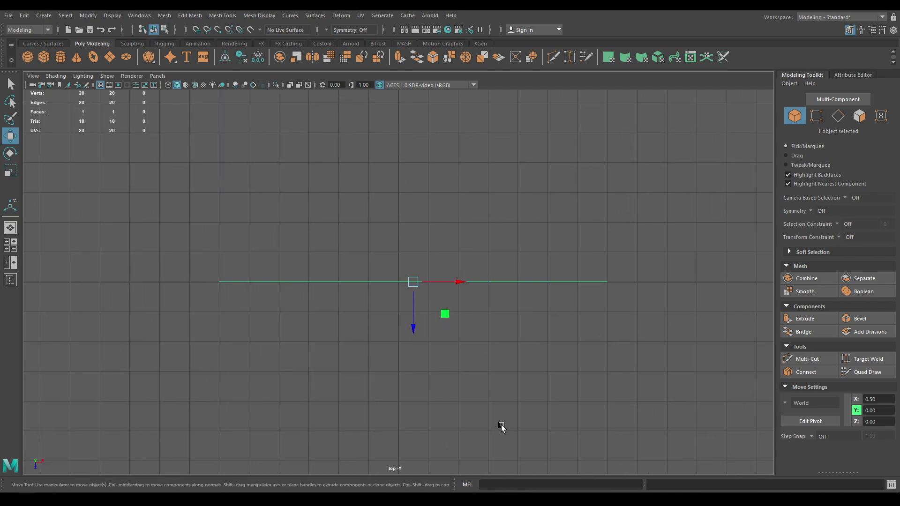
pyautogui.press('space')
pyautogui.click(435, 251)
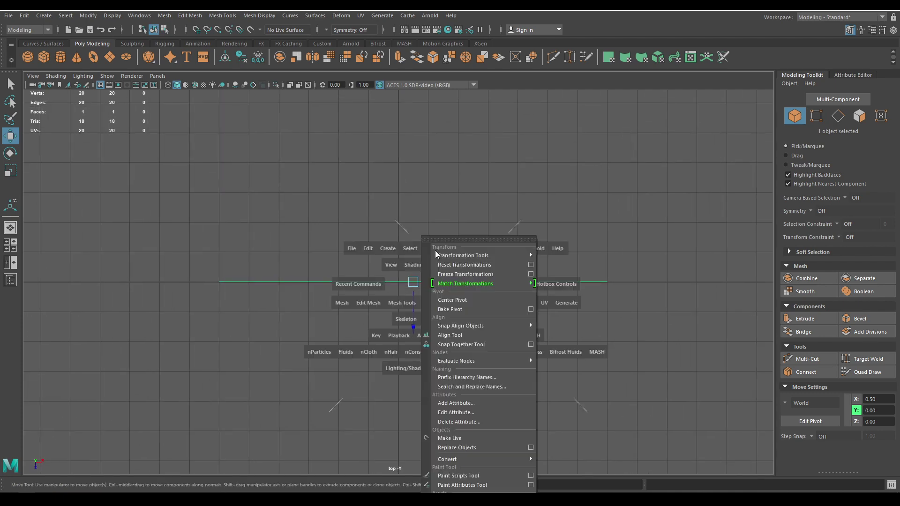
pyautogui.click(452, 304)
pyautogui.press('space')
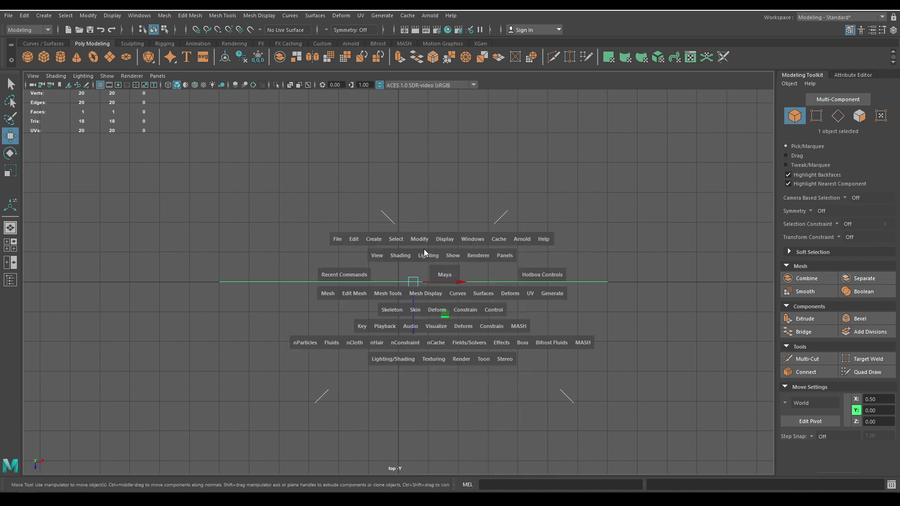
pyautogui.click(417, 241)
pyautogui.click(435, 300)
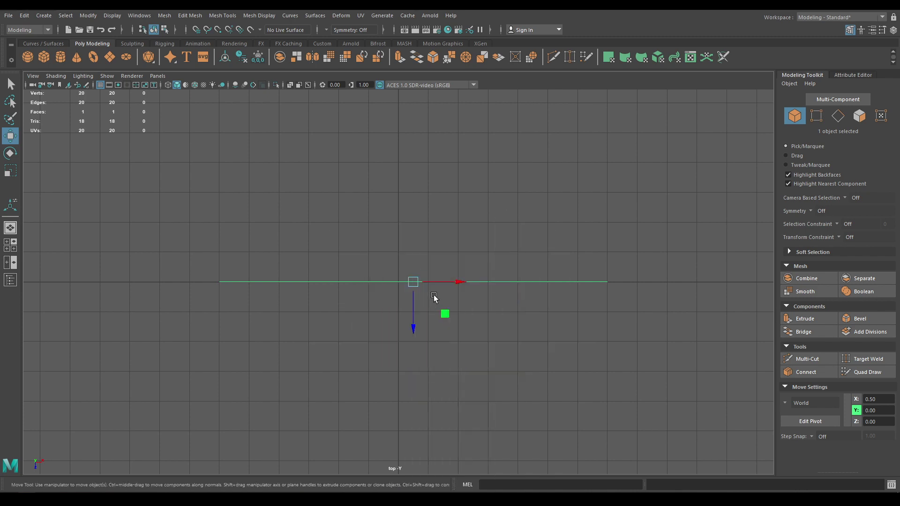
pyautogui.moveTo(455, 282); pyautogui.dragTo(445, 283)
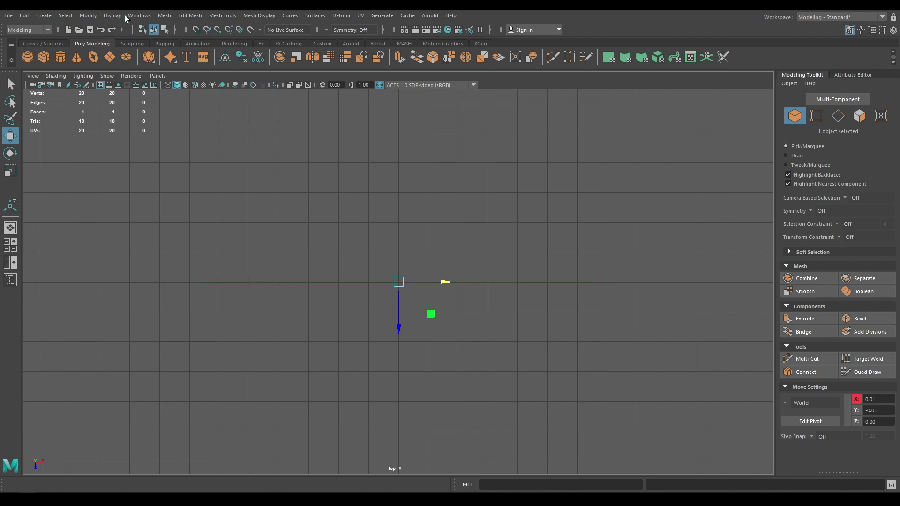
# - Freeze the profile's transformations and turn on wireframe on shaded display
pyautogui.click(94, 16)
pyautogui.click(119, 58)
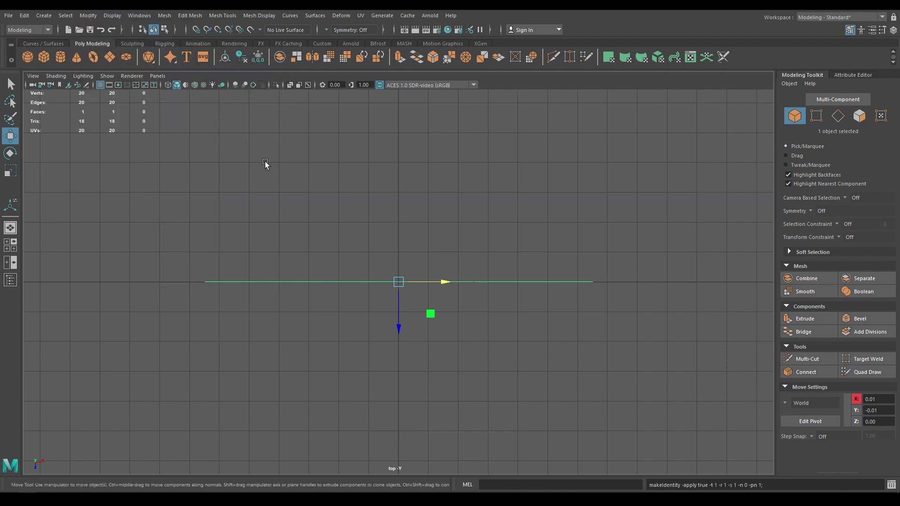
pyautogui.click(321, 191)
pyautogui.moveTo(364, 209); pyautogui.dragTo(490, 375)
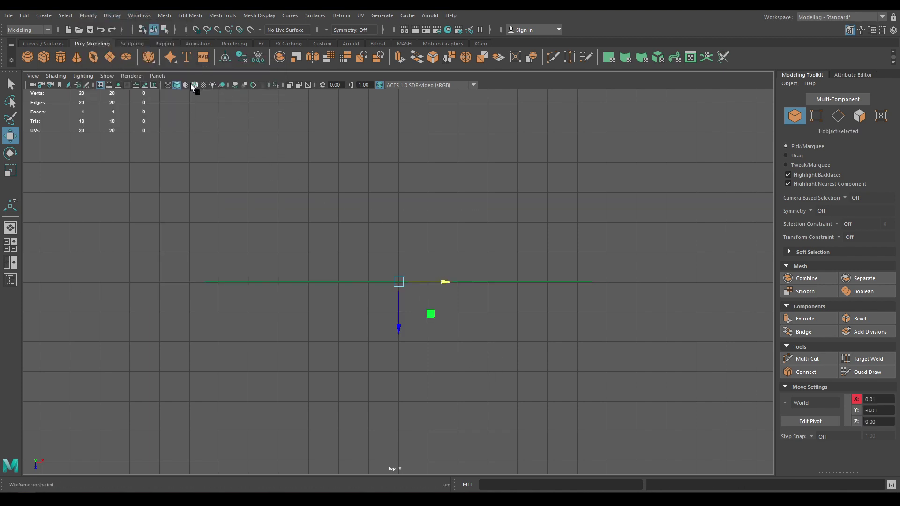
# - Duplicate the profile, turn the copy around and move it back along Z, parallel to the original, then select the front profile
pyautogui.hotkey('ctrl', 'd')
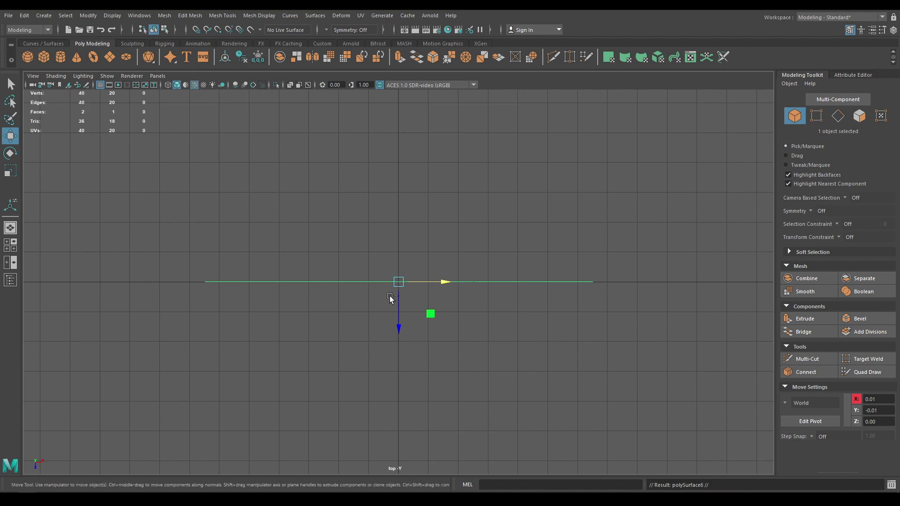
pyautogui.press('e')
pyautogui.moveTo(419, 326); pyautogui.dragTo(303, 351)
pyautogui.moveTo(392, 328); pyautogui.dragTo(409, 188)
pyautogui.press('w')
pyautogui.press('space')
pyautogui.keyDown('alt'); pyautogui.moveTo(428, 268); pyautogui.dragTo(438, 408); pyautogui.keyUp('alt')
pyautogui.click(424, 283)
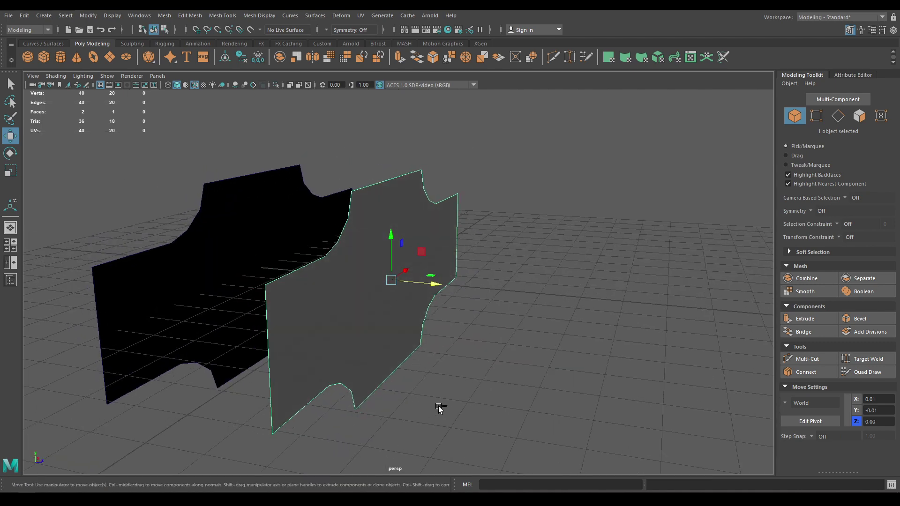
# - Duplicate the front profile, rotate the copy flat and raise it to the profile's upper edge at about Y 2.69
pyautogui.hotkey('ctrl', 'd')
pyautogui.press('e')
pyautogui.moveTo(418, 257); pyautogui.dragTo(381, 265)
pyautogui.press('space')
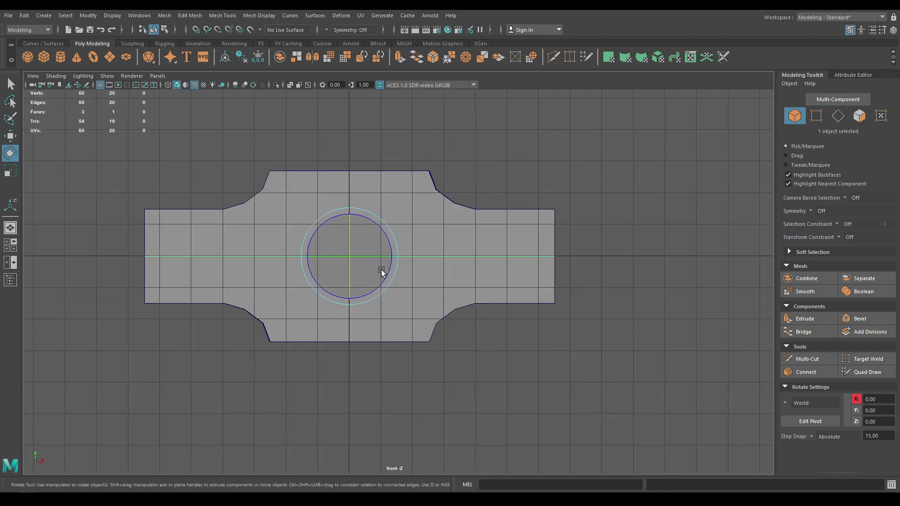
pyautogui.press('w')
pyautogui.moveTo(354, 215); pyautogui.dragTo(358, 123)
pyautogui.keyDown('alt'); pyautogui.click(369, 178); pyautogui.keyUp('alt')
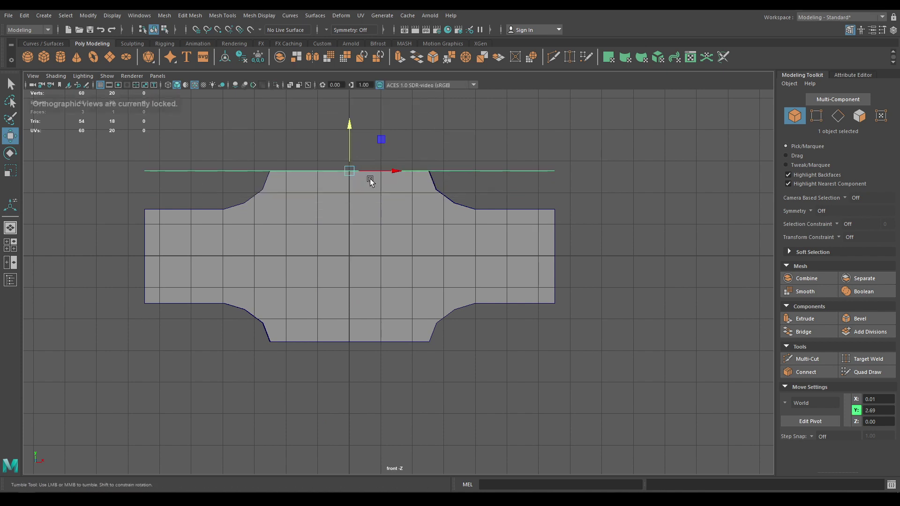
# - Move the flat panel back along Z to about -2.72 so its front edge meets the front panel
pyautogui.press('space')
pyautogui.moveTo(369, 178); pyautogui.dragTo(326, 183)
pyautogui.press('space')
pyautogui.moveTo(417, 254); pyautogui.dragTo(382, 251)
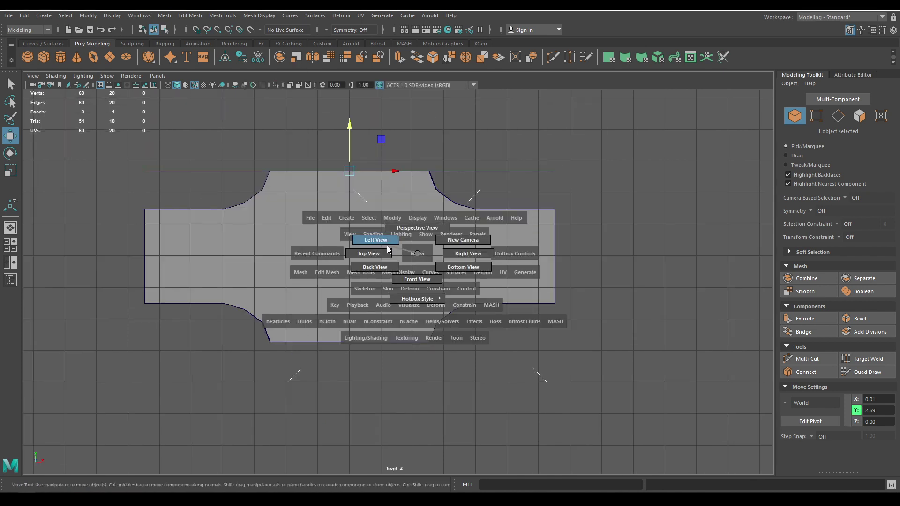
pyautogui.moveTo(402, 319); pyautogui.dragTo(402, 287)
pyautogui.hotkey('ctrl', 'z')
pyautogui.moveTo(401, 329); pyautogui.dragTo(395, 231)
pyautogui.keyDown('alt'); pyautogui.moveTo(396, 231); pyautogui.dragTo(403, 308, button='middle'); pyautogui.keyUp('alt')
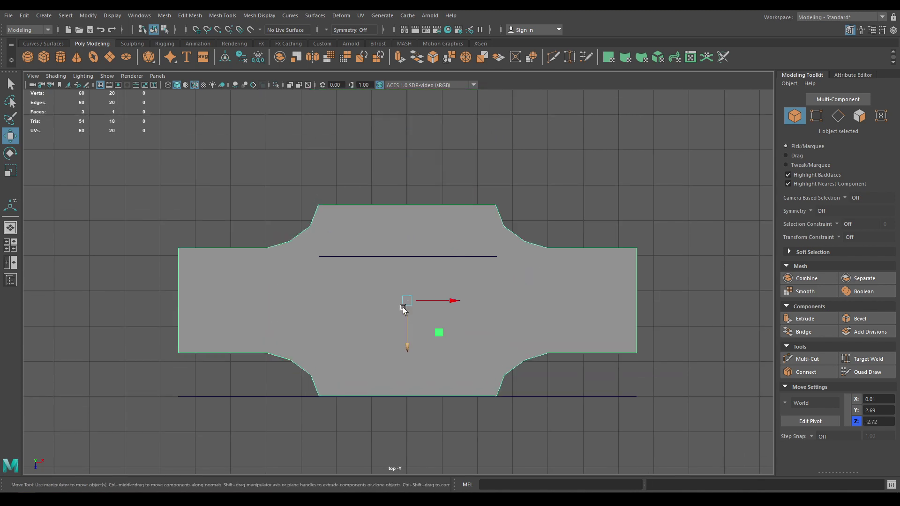
# - Select the rear panel and move it to about Z -5.45, flush with the flat panel's back edge
pyautogui.click(395, 255)
pyautogui.moveTo(407, 301); pyautogui.dragTo(412, 207)
pyautogui.press('space')
pyautogui.keyDown('alt'); pyautogui.moveTo(421, 234); pyautogui.dragTo(345, 195); pyautogui.keyUp('alt')
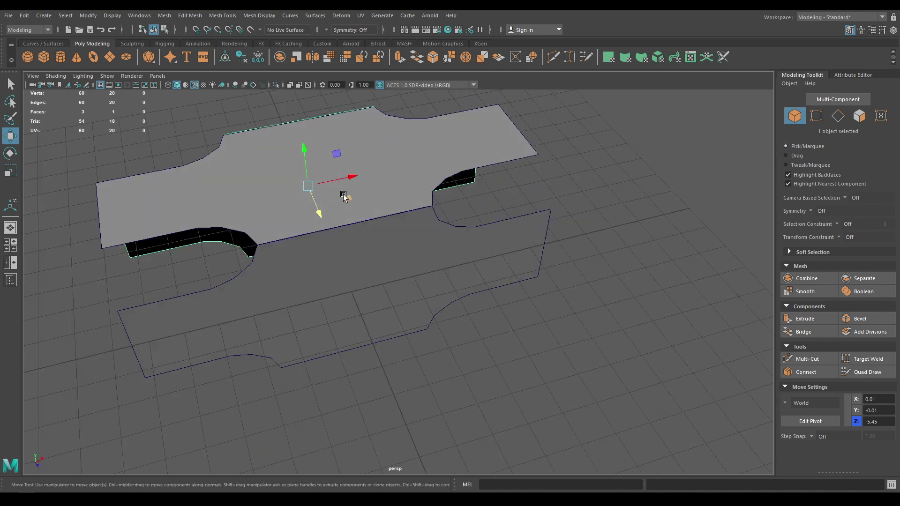
# - Deselect the flat panel and create a polygon cylinder at the origin
pyautogui.press('space')
pyautogui.moveTo(410, 152); pyautogui.dragTo(347, 153)
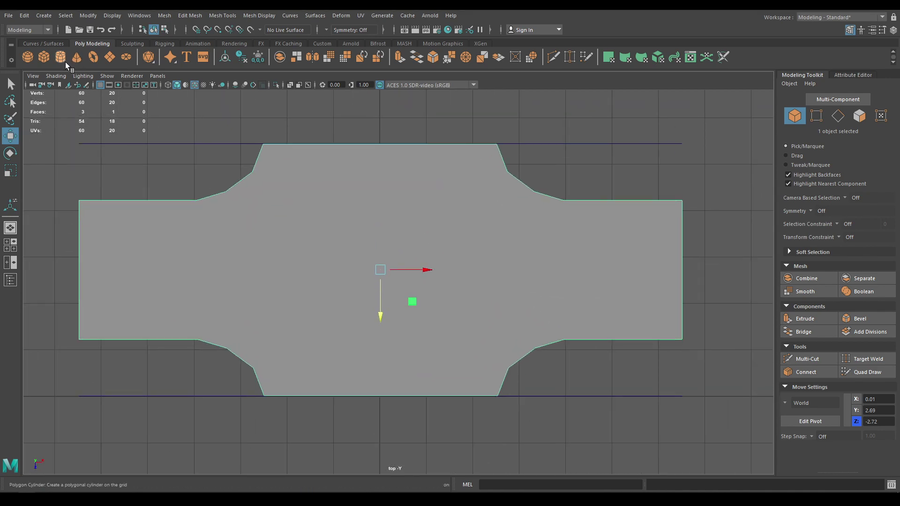
pyautogui.keyDown('shift'); pyautogui.rightClick(377, 233); pyautogui.keyUp('shift')
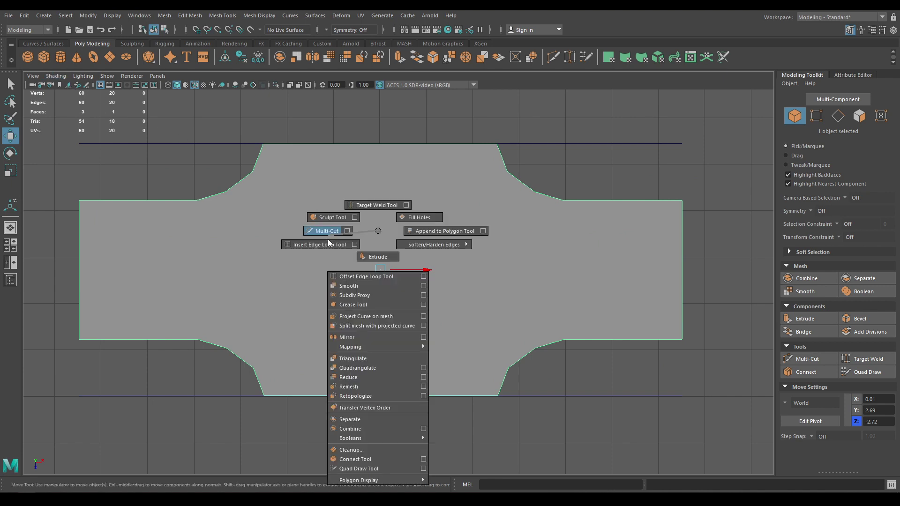
pyautogui.click(552, 165)
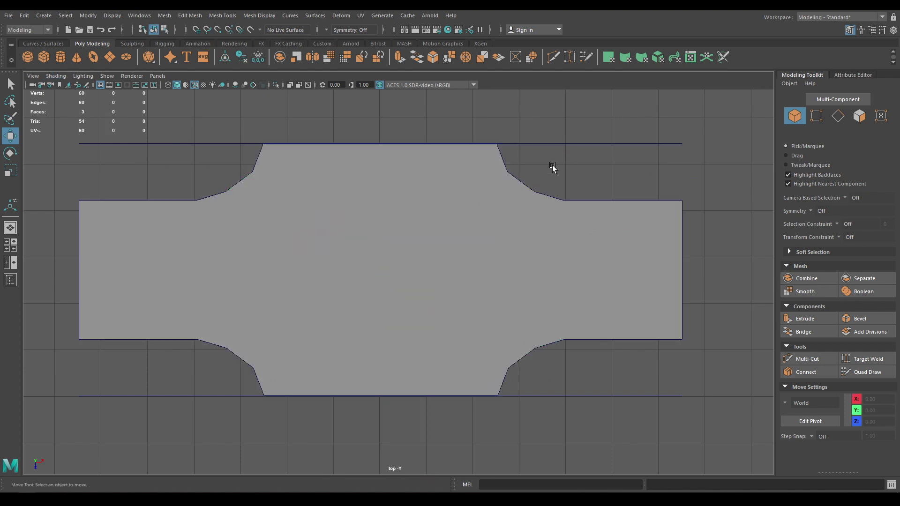
pyautogui.keyDown('shift'); pyautogui.moveTo(552, 165); pyautogui.dragTo(508, 178, button='right'); pyautogui.keyUp('shift')
pyautogui.press('space')
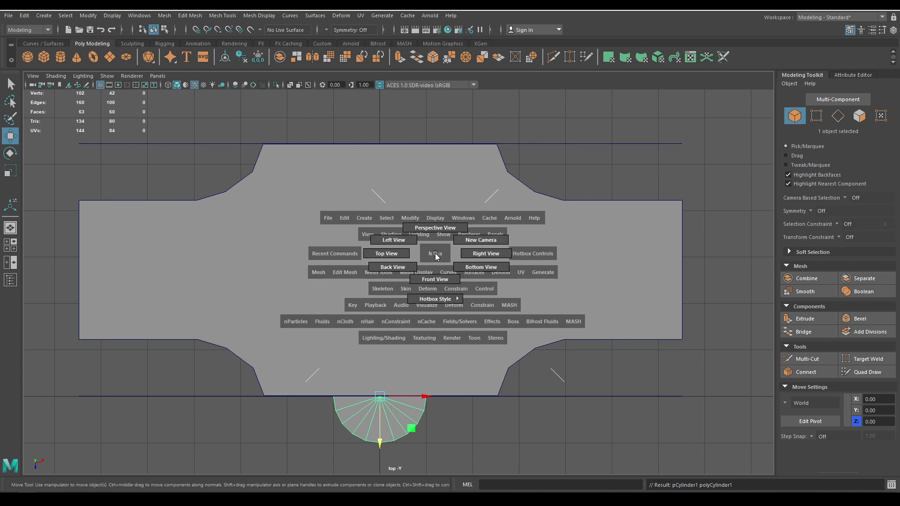
# - Raise the cylinder to about Y 3.15 and move it along Z to the centre of the flat panel
pyautogui.moveTo(435, 255); pyautogui.dragTo(432, 280)
pyautogui.moveTo(347, 205); pyautogui.dragTo(349, 108)
pyautogui.press('space')
pyautogui.moveTo(346, 108); pyautogui.dragTo(315, 112)
pyautogui.scroll(3, 394, 360)
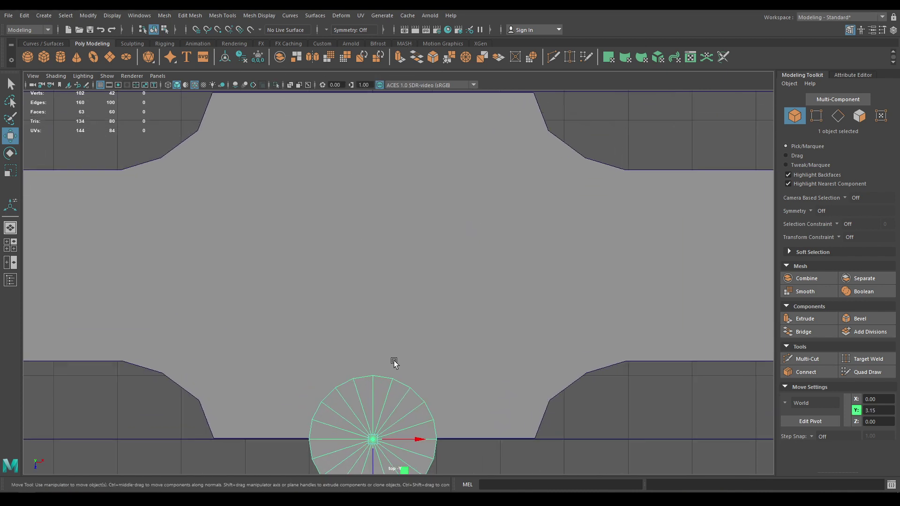
pyautogui.keyDown('alt'); pyautogui.moveTo(394, 361); pyautogui.dragTo(396, 340, button='middle'); pyautogui.keyUp('alt')
pyautogui.moveTo(363, 462); pyautogui.dragTo(382, 299)
# - Select all four objects and move them forward along Z until the rear panel sits at about Z -2.63
pyautogui.scroll(-2, 364, 291)
pyautogui.scroll(-3, 382, 299)
pyautogui.moveTo(549, 384); pyautogui.dragTo(236, 170)
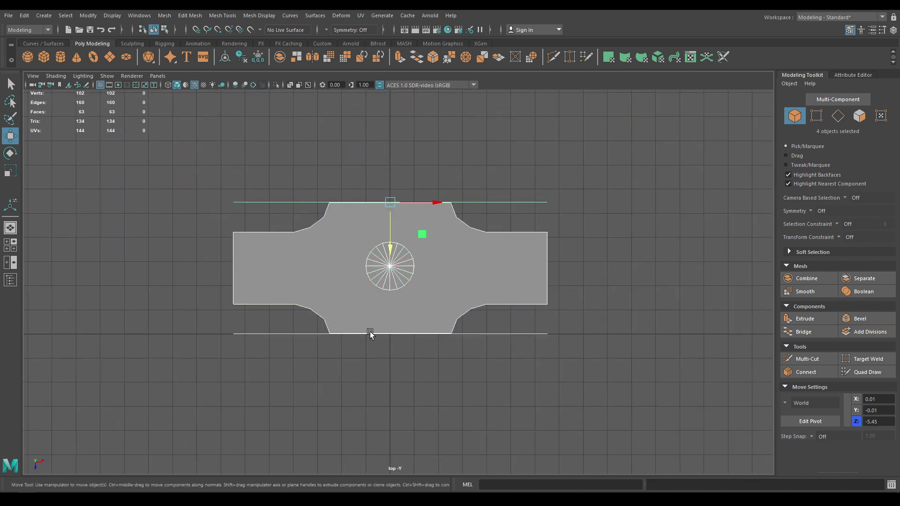
pyautogui.keyDown('alt'); pyautogui.moveTo(379, 314); pyautogui.dragTo(379, 264, button='middle'); pyautogui.keyUp('alt')
pyautogui.moveTo(390, 195); pyautogui.dragTo(390, 254)
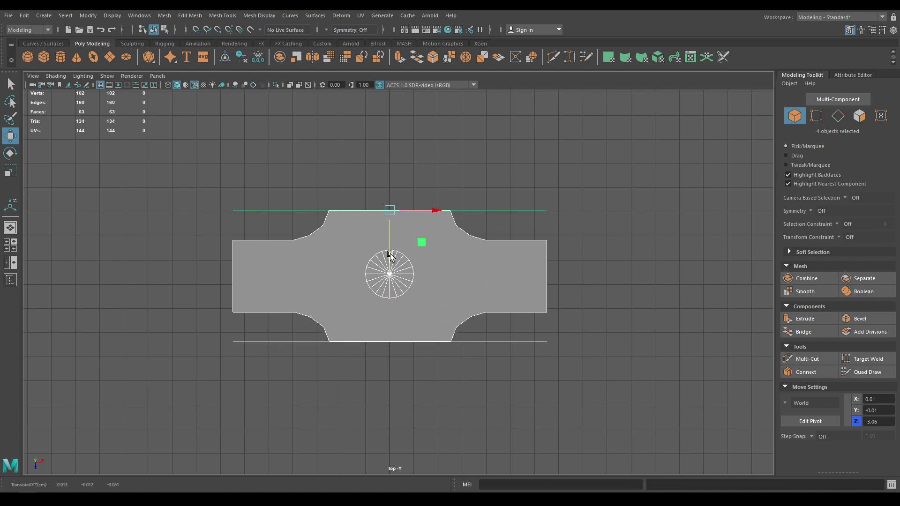
pyautogui.press('4')
pyautogui.scroll(2, 390, 261)
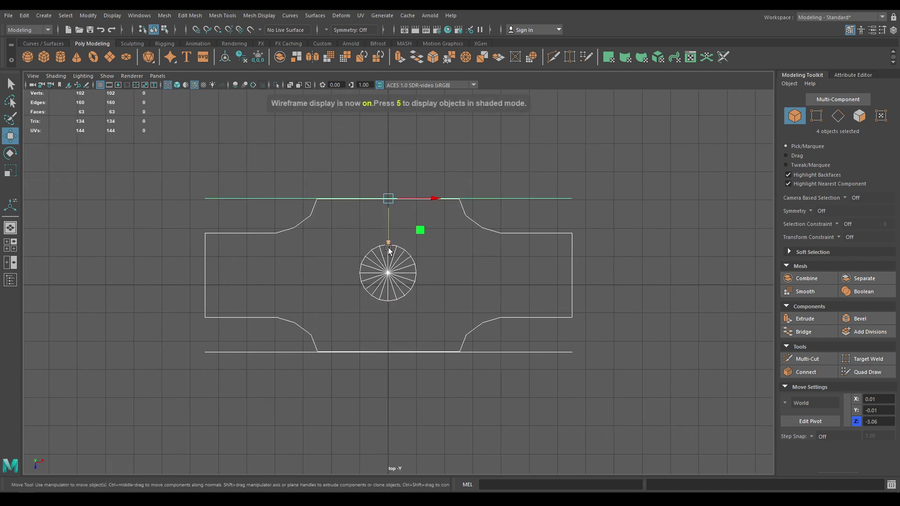
pyautogui.moveTo(389, 251); pyautogui.dragTo(388, 263)
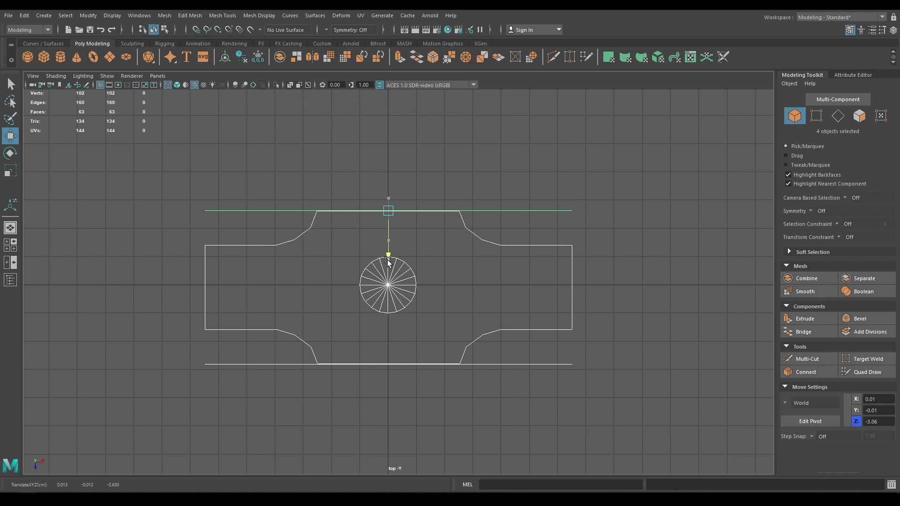
# - Nudge the four selected objects back along Z to about -2.71, centring the assembly on the grid origin
pyautogui.keyDown('alt'); pyautogui.moveTo(364, 273); pyautogui.dragTo(385, 167, button='middle'); pyautogui.keyUp('alt')
pyautogui.scroll(5, 382, 195)
pyautogui.keyDown('alt'); pyautogui.moveTo(396, 222); pyautogui.dragTo(403, 289, button='middle'); pyautogui.keyUp('alt')
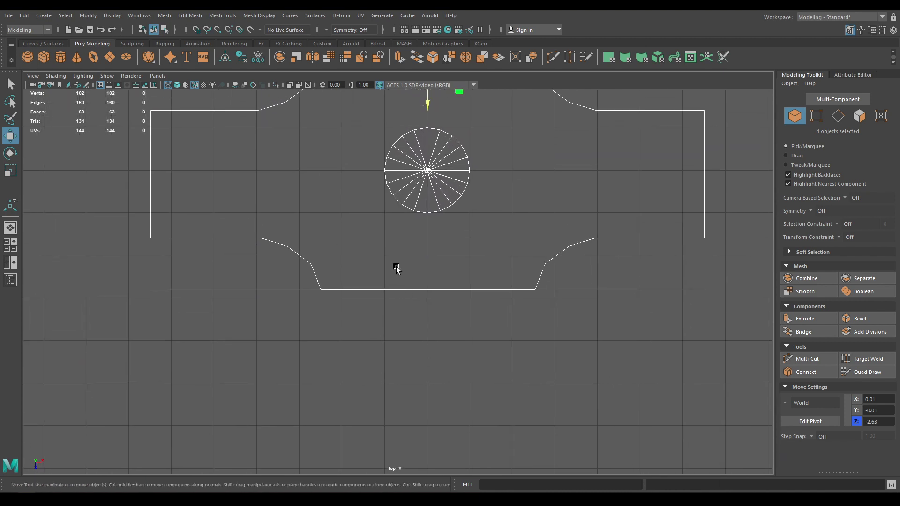
pyautogui.keyDown('alt'); pyautogui.moveTo(396, 250); pyautogui.dragTo(378, 311, button='middle'); pyautogui.keyUp('alt')
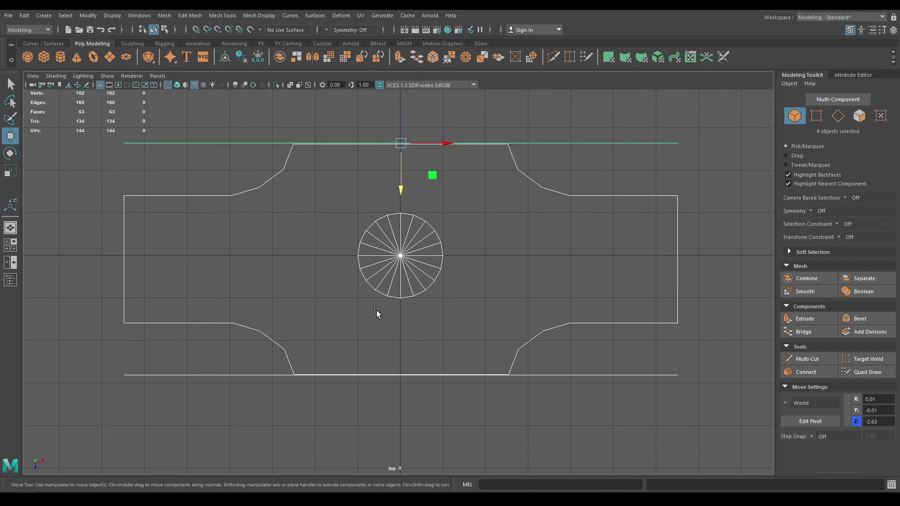
pyautogui.moveTo(401, 188); pyautogui.dragTo(401, 186)
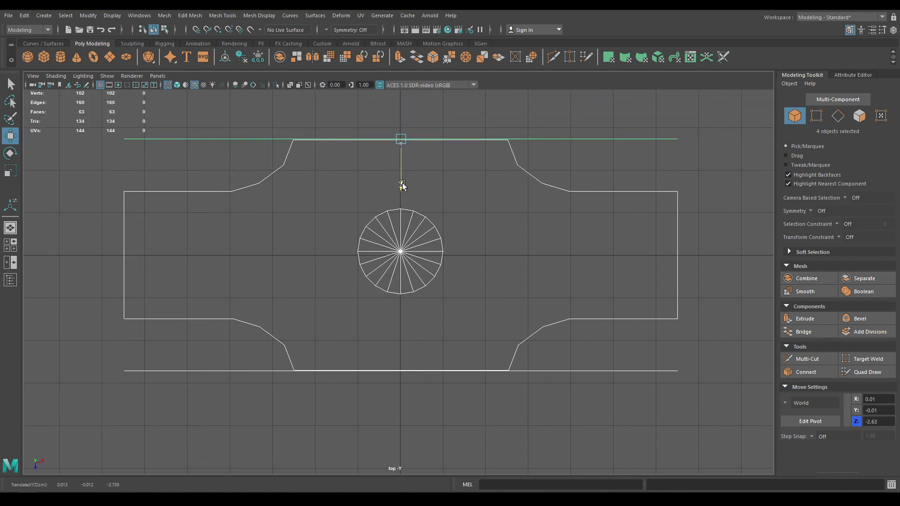
# - Move the cylinder alone to Z 0 and set its radius to 1.2 with 10 axis subdivisions
pyautogui.click(388, 249)
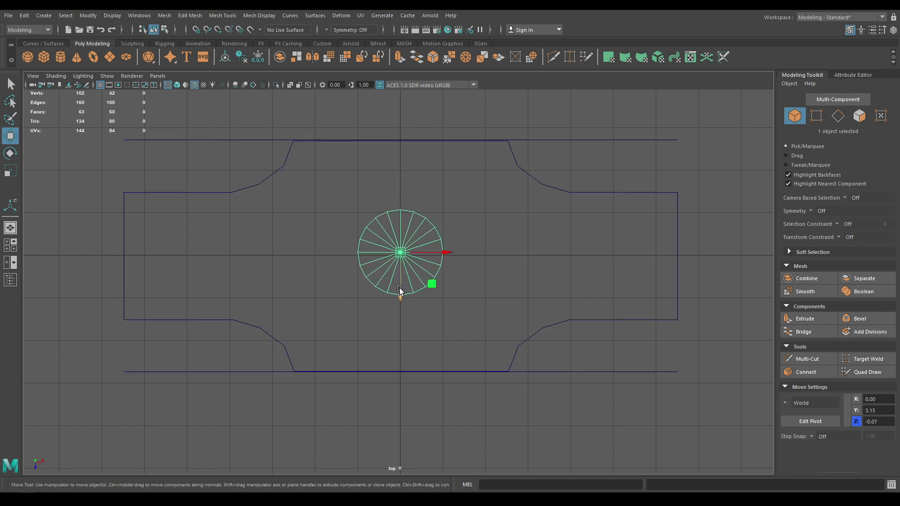
pyautogui.moveTo(401, 294); pyautogui.dragTo(401, 298)
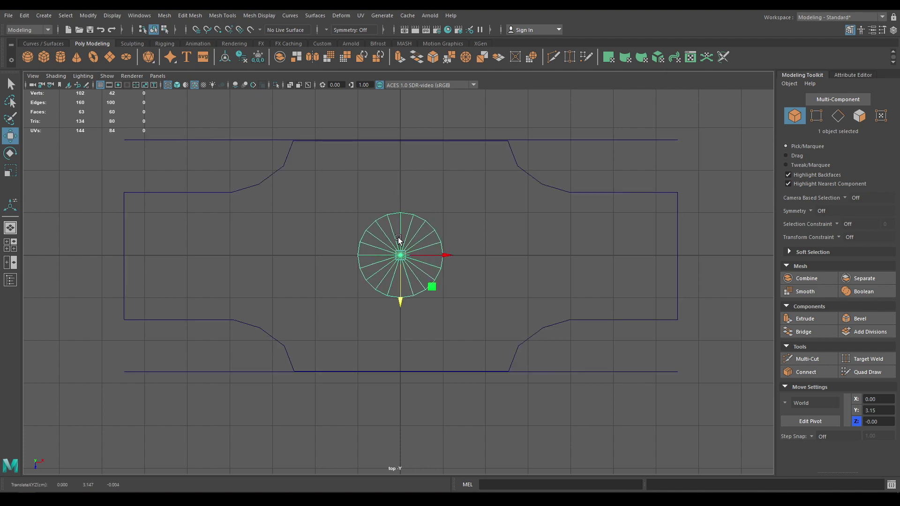
pyautogui.press('t')
pyautogui.moveTo(628, 218); pyautogui.dragTo(642, 218)
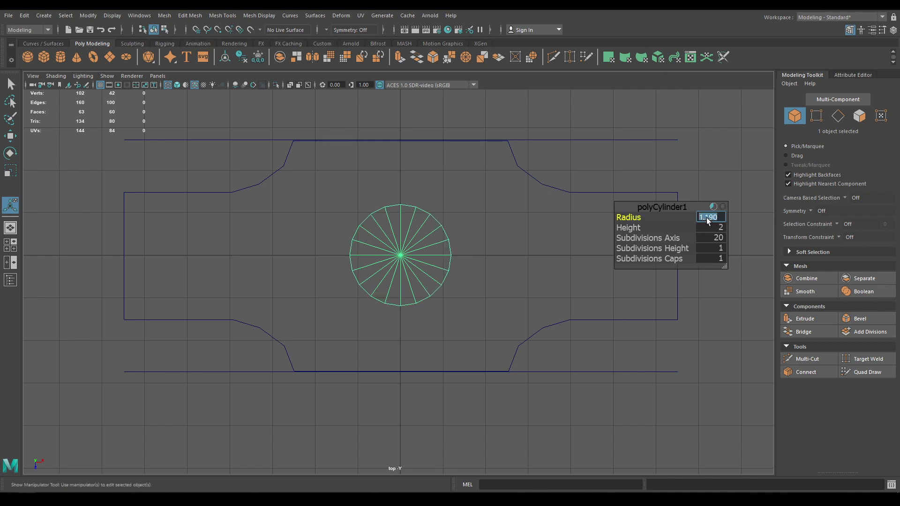
pyautogui.press('Return')
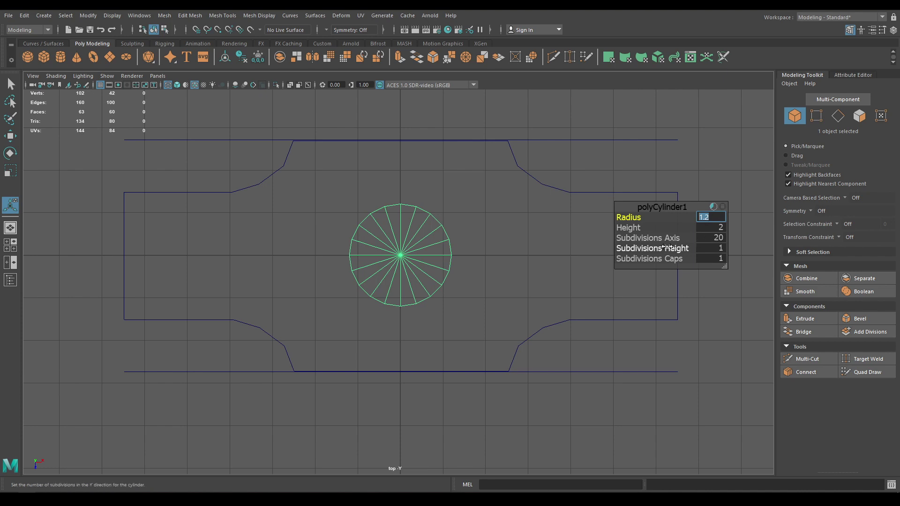
pyautogui.moveTo(647, 238); pyautogui.dragTo(186, 319)
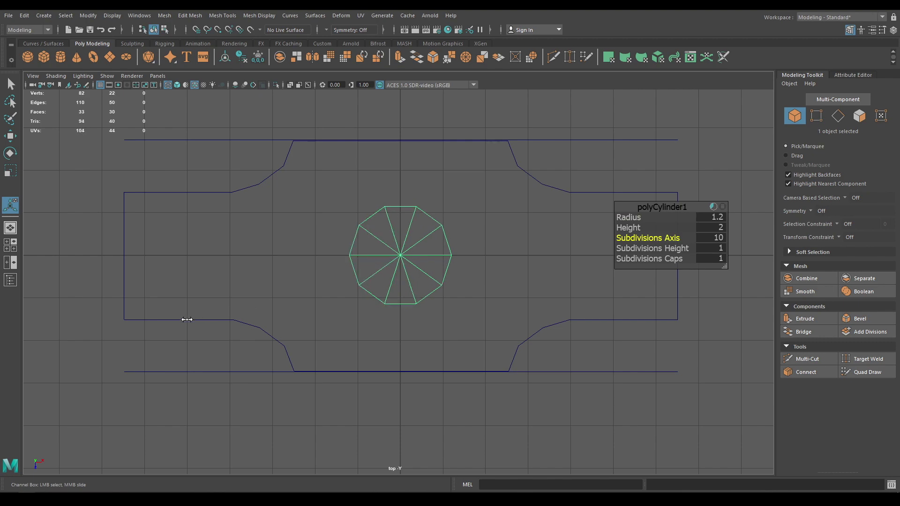
pyautogui.press('w')
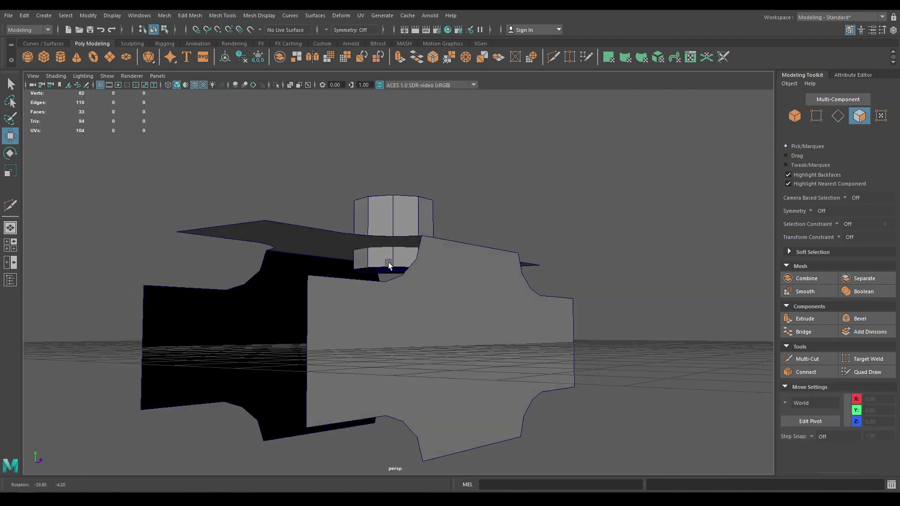
# - Select the top panel and the cylinder, and subtract the cylinder with a Boolean Difference
pyautogui.keyDown('alt'); pyautogui.moveTo(390, 266); pyautogui.dragTo(351, 296); pyautogui.keyUp('alt')
pyautogui.click(283, 314)
pyautogui.keyDown('alt'); pyautogui.moveTo(321, 329); pyautogui.dragTo(342, 306, button='middle'); pyautogui.keyUp('alt')
pyautogui.scroll(2, 343, 307)
pyautogui.keyDown('shift'); pyautogui.click(360, 253); pyautogui.keyUp('shift')
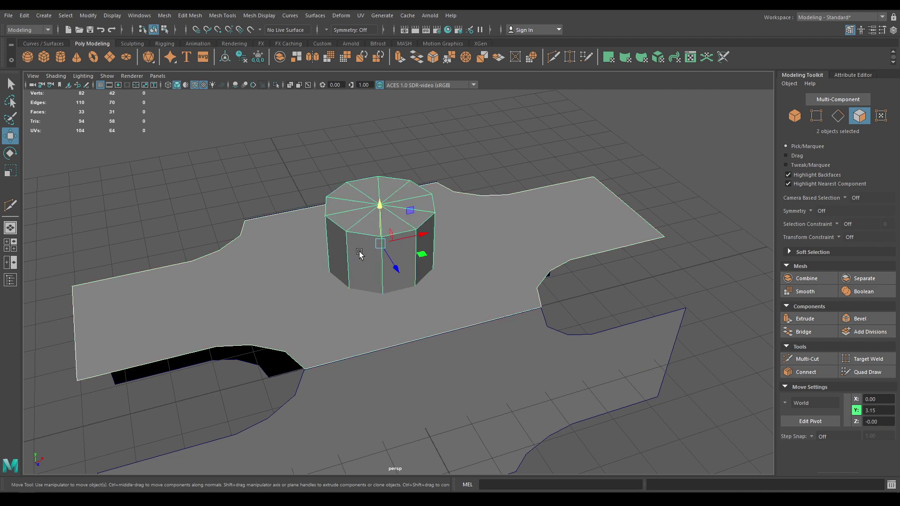
pyautogui.click(164, 15)
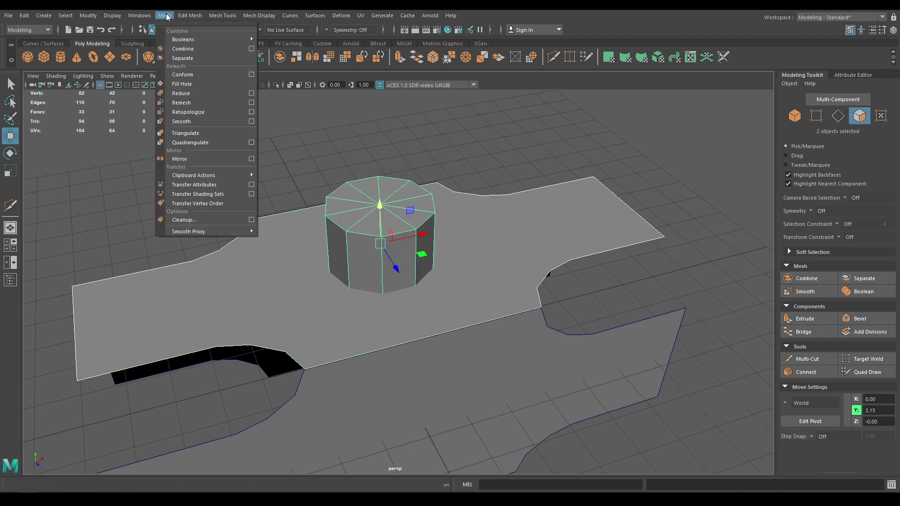
pyautogui.moveTo(212, 39)
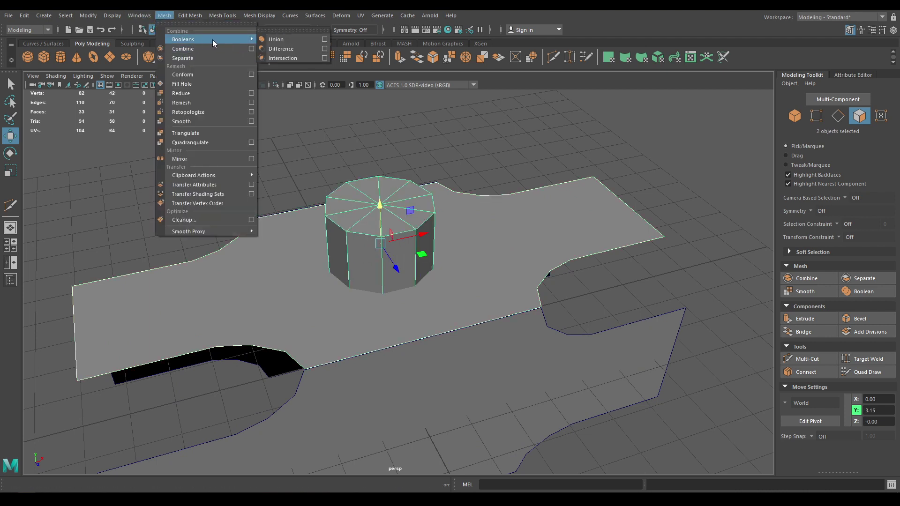
pyautogui.click(285, 48)
# - Delete the ten triangular cap faces closing the underside of the hole, keeping the top panel's faces
pyautogui.keyDown('alt'); pyautogui.moveTo(499, 246); pyautogui.dragTo(574, 227); pyautogui.keyUp('alt')
pyautogui.press('w')
pyautogui.keyDown('alt'); pyautogui.moveTo(421, 260); pyautogui.dragTo(451, 251); pyautogui.keyUp('alt')
pyautogui.rightClick(438, 361)
pyautogui.moveTo(439, 361); pyautogui.dragTo(430, 260, button='right')
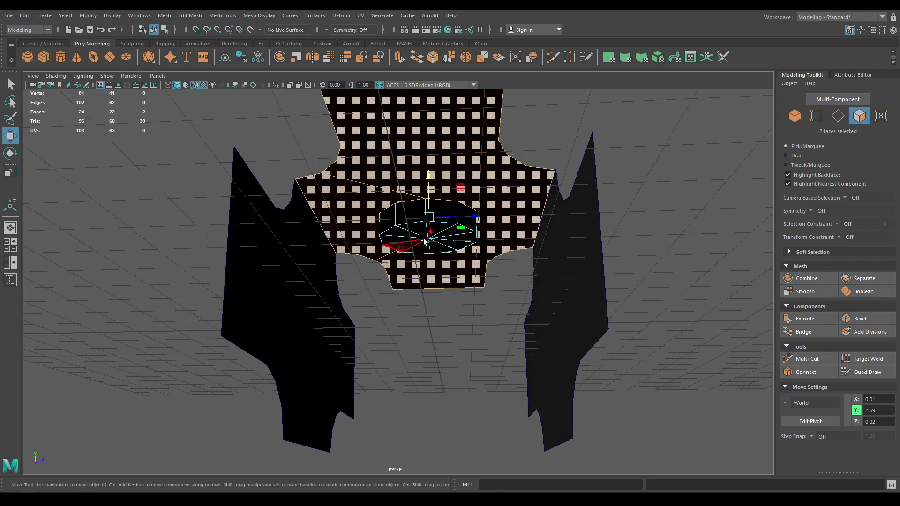
pyautogui.keyDown('alt'); pyautogui.moveTo(416, 315); pyautogui.dragTo(430, 345); pyautogui.keyUp('alt')
pyautogui.click(430, 345)
pyautogui.moveTo(422, 224)
pyautogui.mouseDown()
pyautogui.moveTo(441, 248)
pyautogui.moveTo(429, 225)
pyautogui.moveTo(459, 317)
pyautogui.mouseUp()
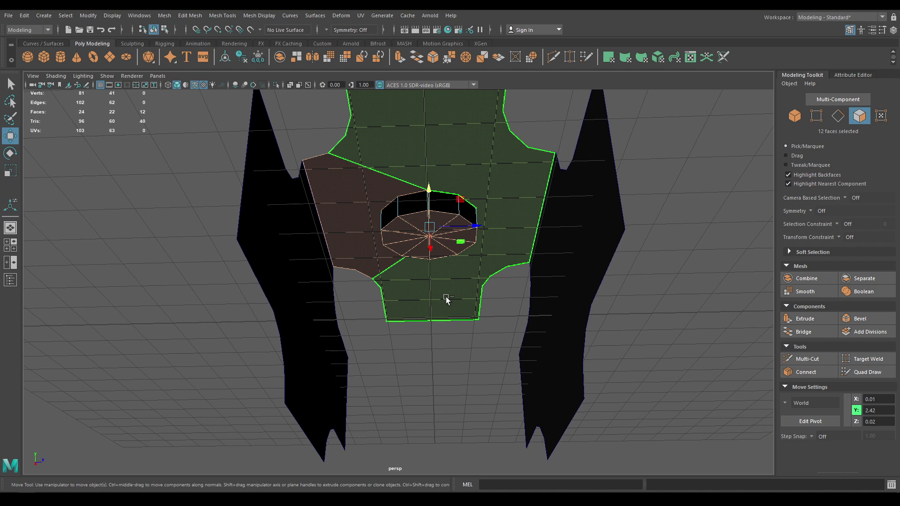
pyautogui.keyDown('ctrl'); pyautogui.click(354, 232); pyautogui.keyUp('ctrl')
pyautogui.keyDown('alt'); pyautogui.moveTo(485, 347); pyautogui.dragTo(435, 350); pyautogui.keyUp('alt')
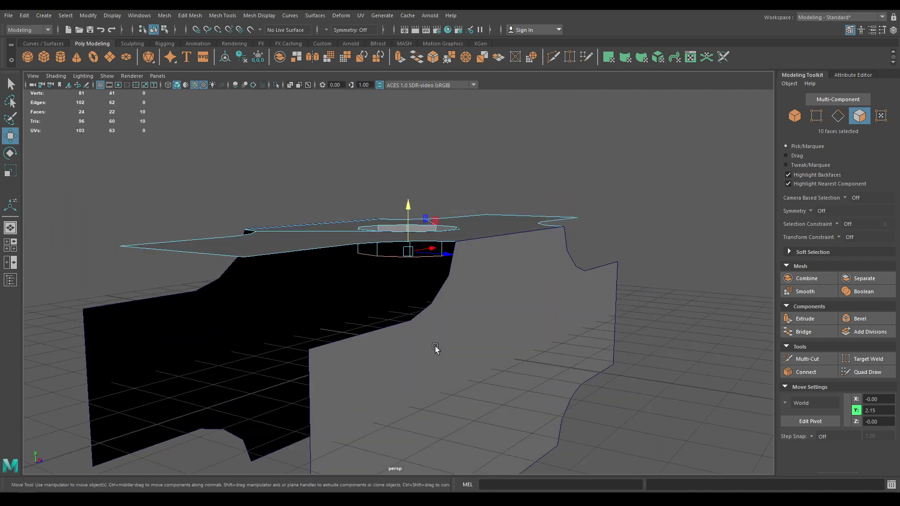
pyautogui.press('Delete')
# - Multi-Cut two edges on the top panel from its rear-left corner to the two nearest vertices of the hole
pyautogui.keyDown('alt'); pyautogui.moveTo(419, 273); pyautogui.dragTo(366, 291); pyautogui.keyUp('alt')
pyautogui.press('space')
pyautogui.keyDown('alt'); pyautogui.moveTo(339, 264); pyautogui.dragTo(406, 411, button='right'); pyautogui.keyUp('alt')
pyautogui.moveTo(345, 193); pyautogui.dragTo(402, 175, button='right')
pyautogui.keyDown('alt'); pyautogui.moveTo(401, 185); pyautogui.dragTo(401, 257, button='middle'); pyautogui.keyUp('alt')
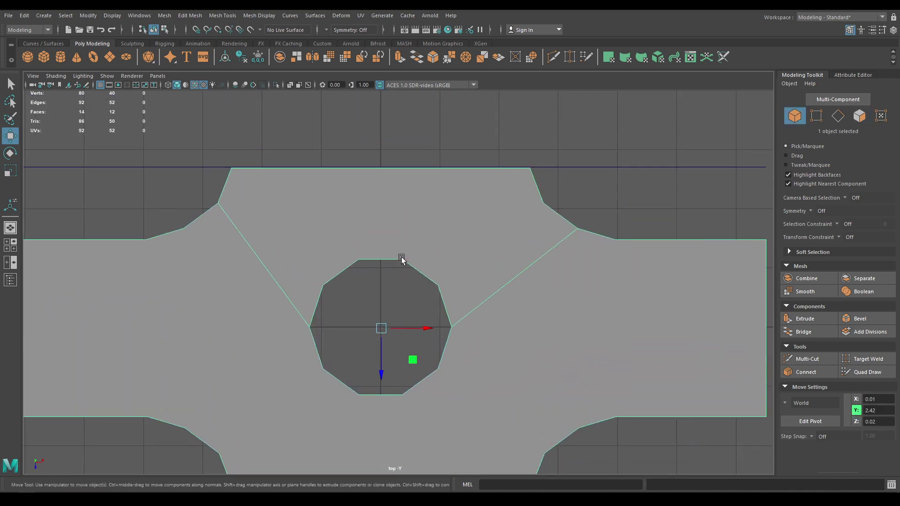
pyautogui.moveTo(346, 225); pyautogui.dragTo(314, 226, button='right')
pyautogui.moveTo(333, 237); pyautogui.dragTo(272, 242, button='right')
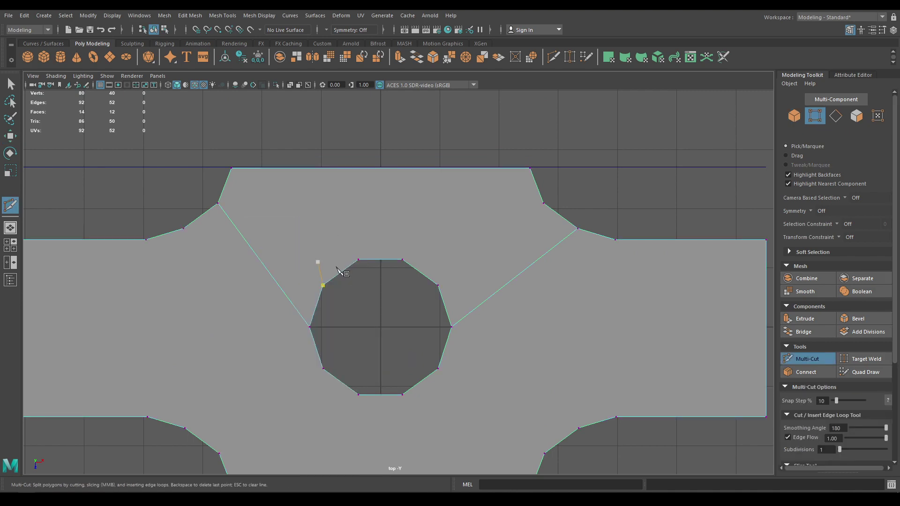
pyautogui.scroll(4, 322, 286)
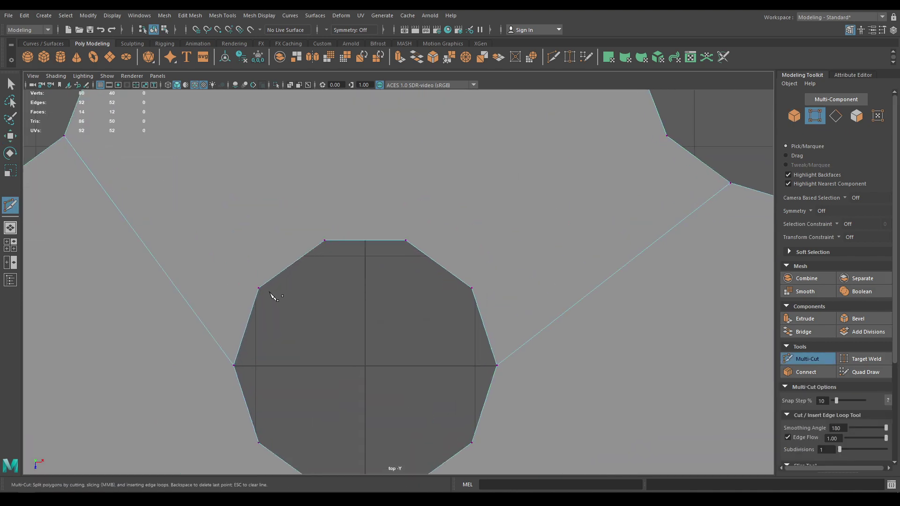
pyautogui.keyDown('alt'); pyautogui.moveTo(271, 295); pyautogui.dragTo(328, 257, button='middle'); pyautogui.keyUp('alt')
pyautogui.press('space')
pyautogui.moveTo(327, 297); pyautogui.dragTo(308, 193)
pyautogui.scroll(3, 367, 343)
pyautogui.keyDown('alt'); pyautogui.moveTo(389, 360); pyautogui.dragTo(311, 244); pyautogui.keyUp('alt')
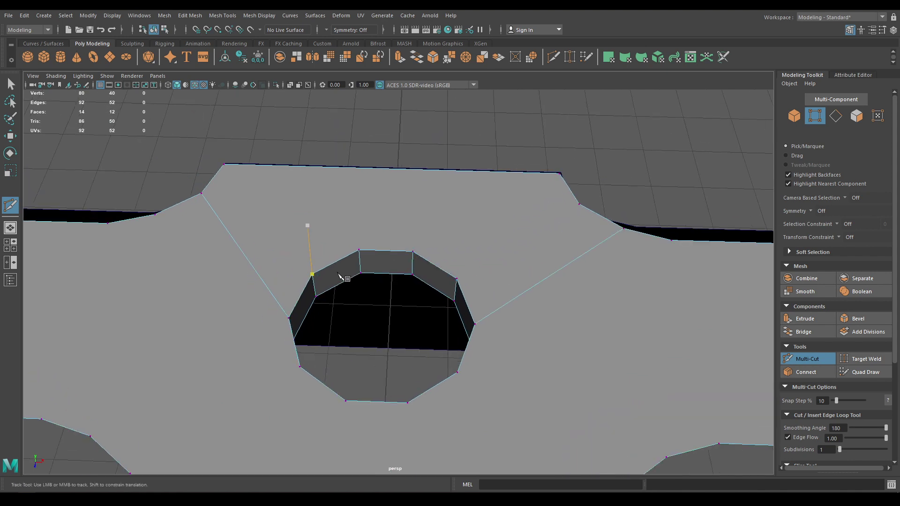
pyautogui.click(312, 274)
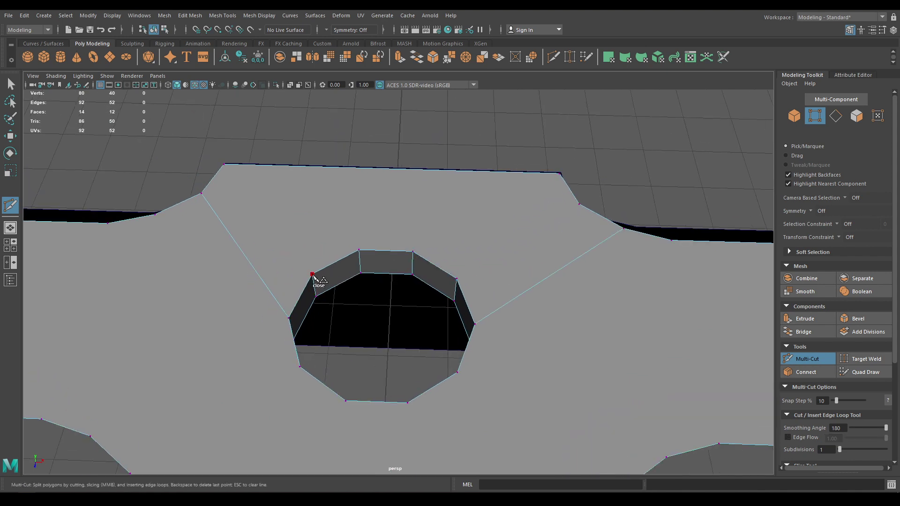
pyautogui.click(224, 164)
pyautogui.rightClick(224, 165)
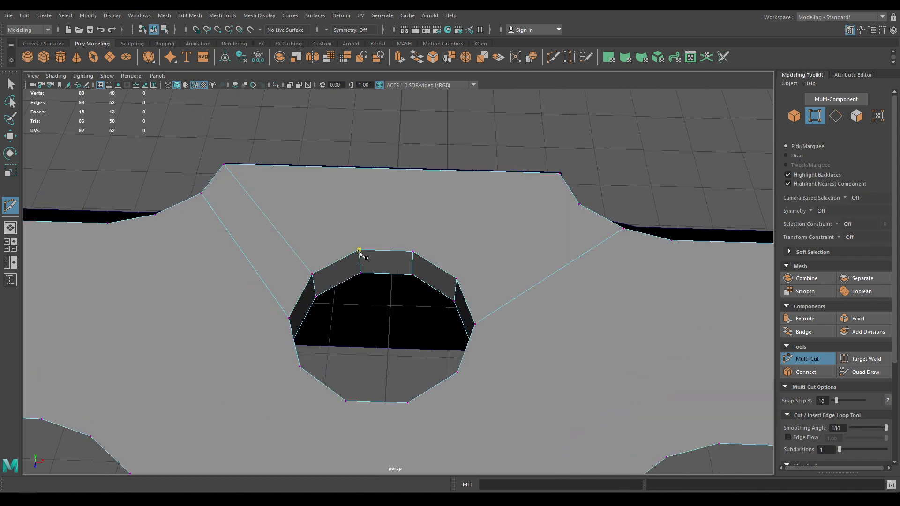
pyautogui.click(224, 165)
pyautogui.rightClick(224, 165)
# - Cut two edges from the top panel's rear-right corner to the two nearest vertices of the hole
pyautogui.click(456, 279)
pyautogui.click(560, 174)
pyautogui.click(560, 174)
pyautogui.rightClick(560, 174)
# - Cut two edges from each front corner of the top panel to the nearest vertices of the hole
pyautogui.click(475, 324)
pyautogui.keyDown('alt'); pyautogui.moveTo(477, 328); pyautogui.dragTo(464, 239); pyautogui.keyUp('alt')
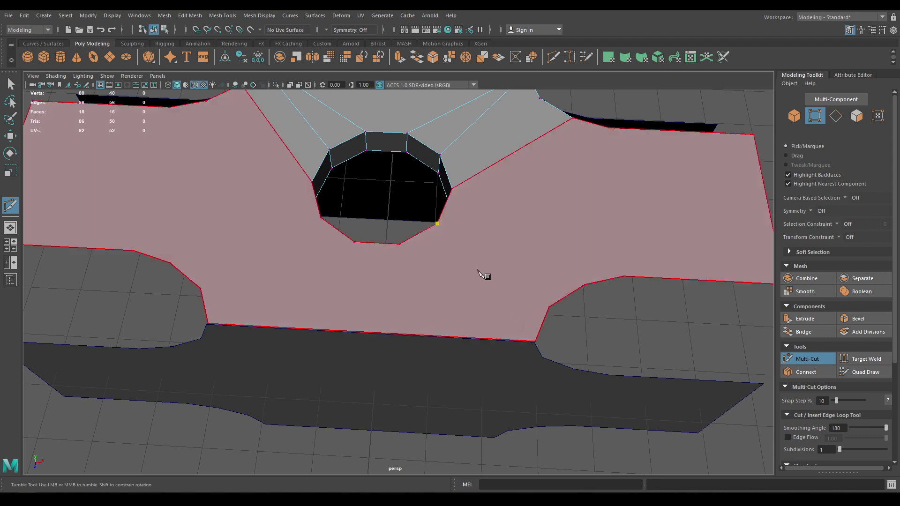
pyautogui.click(535, 342)
pyautogui.rightClick(537, 346)
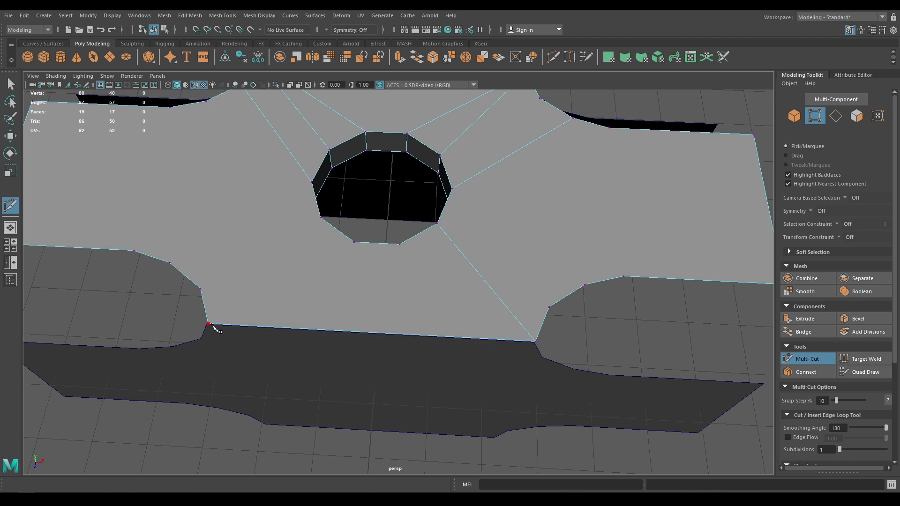
pyautogui.click(249, 304)
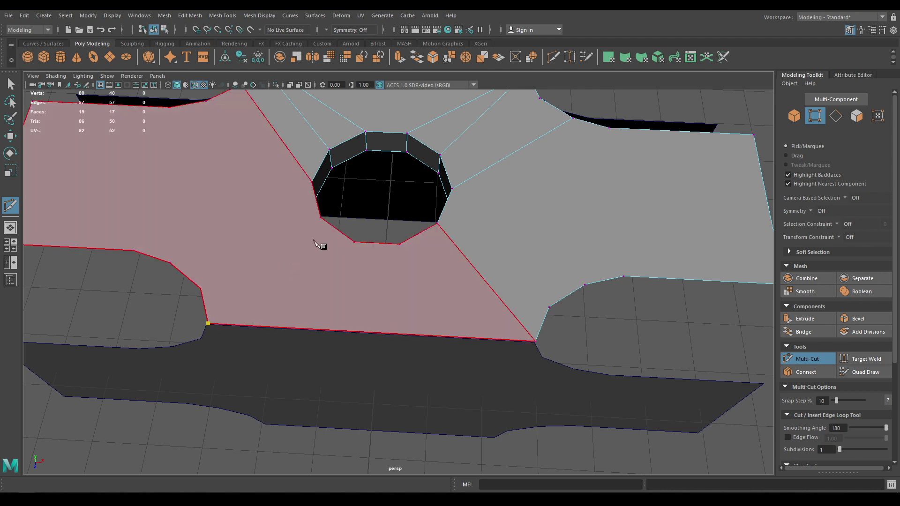
pyautogui.click(354, 242)
pyautogui.rightClick(215, 324)
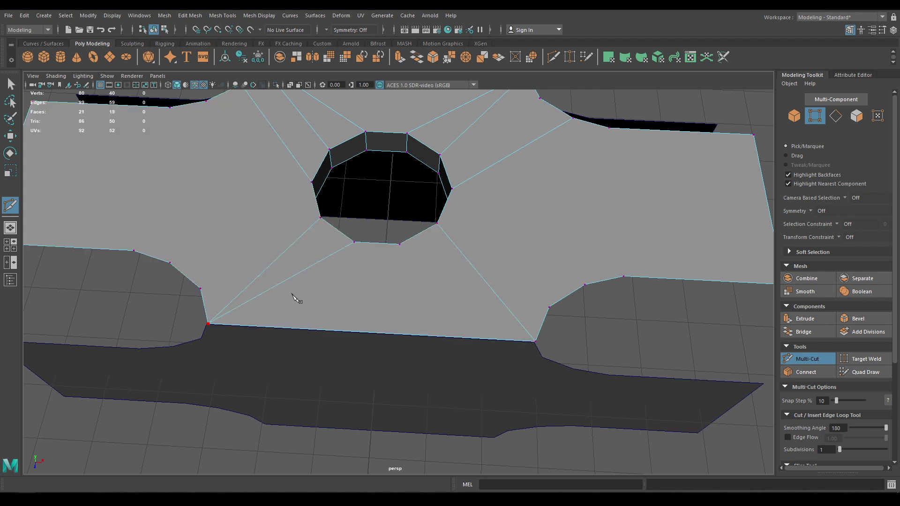
pyautogui.click(512, 304)
pyautogui.scroll(-3, 410, 272)
pyautogui.keyDown('alt'); pyautogui.moveTo(417, 281); pyautogui.dragTo(433, 332, button='middle'); pyautogui.keyUp('alt')
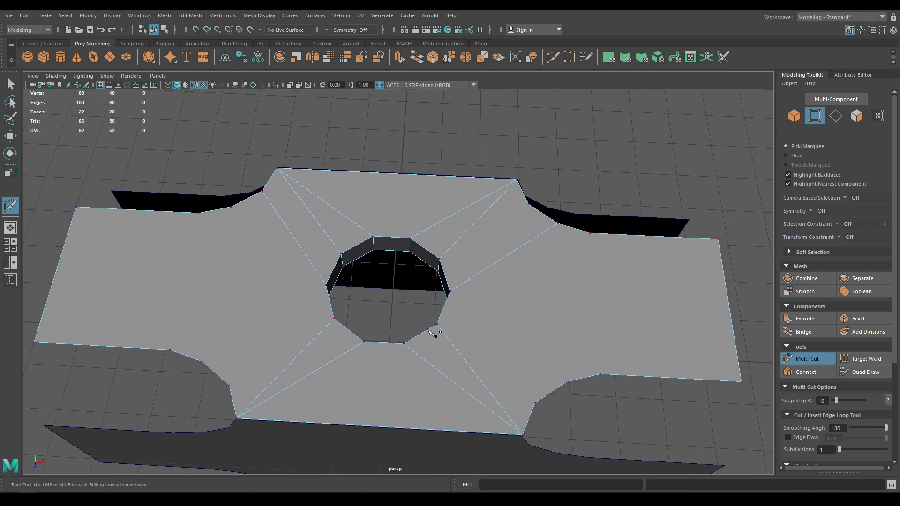
# - Delete the two Boolean-made edges running from the hole's side vertices to the curved rear outline, together with their outline vertices
pyautogui.press('w')
pyautogui.click(559, 225)
pyautogui.moveTo(541, 240); pyautogui.dragTo(541, 213, button='right')
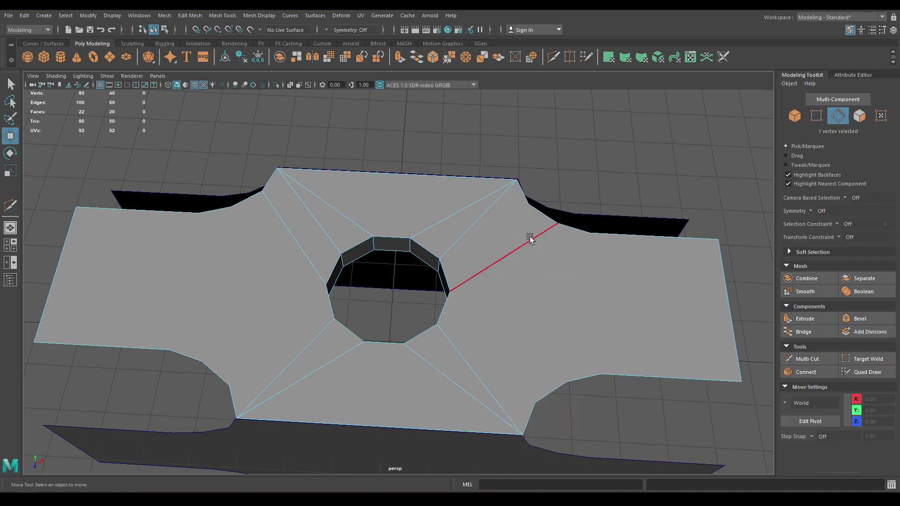
pyautogui.click(530, 238)
pyautogui.keyDown('shift'); pyautogui.click(279, 230); pyautogui.keyUp('shift')
pyautogui.keyDown('shift'); pyautogui.moveTo(309, 204); pyautogui.dragTo(186, 254, button='right'); pyautogui.keyUp('shift')
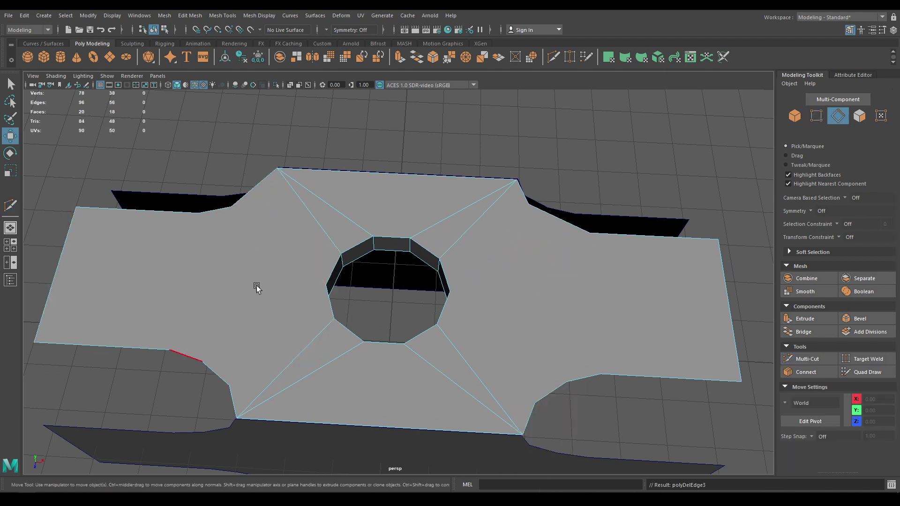
# - Cut an edge from the hole's left vertex to the rear-left corner and another from its right vertex to the front-right corner
pyautogui.moveTo(330, 239); pyautogui.dragTo(283, 243, button='right')
pyautogui.keyDown('alt'); pyautogui.moveTo(283, 243); pyautogui.dragTo(319, 287); pyautogui.keyUp('alt')
pyautogui.click(323, 288)
pyautogui.moveTo(299, 263); pyautogui.dragTo(248, 263, button='right')
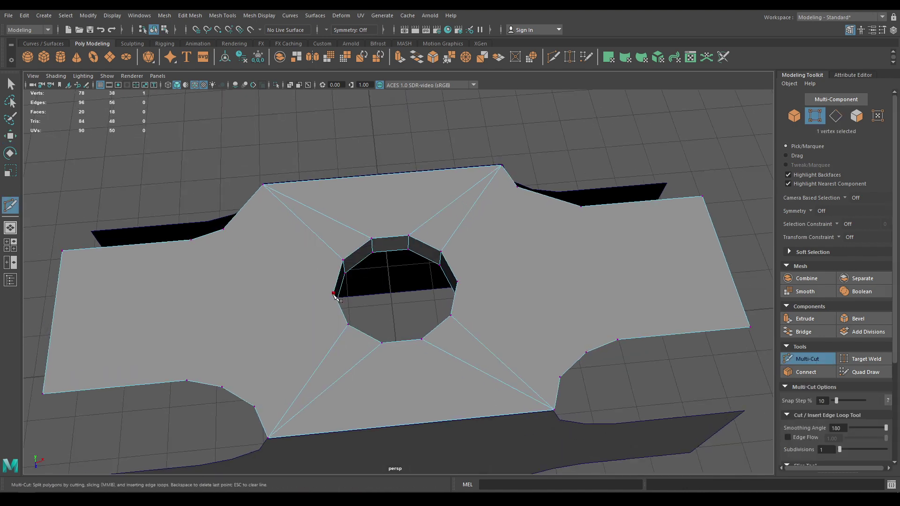
pyautogui.click(328, 288)
pyautogui.click(262, 184)
pyautogui.press('Return')
pyautogui.click(457, 282)
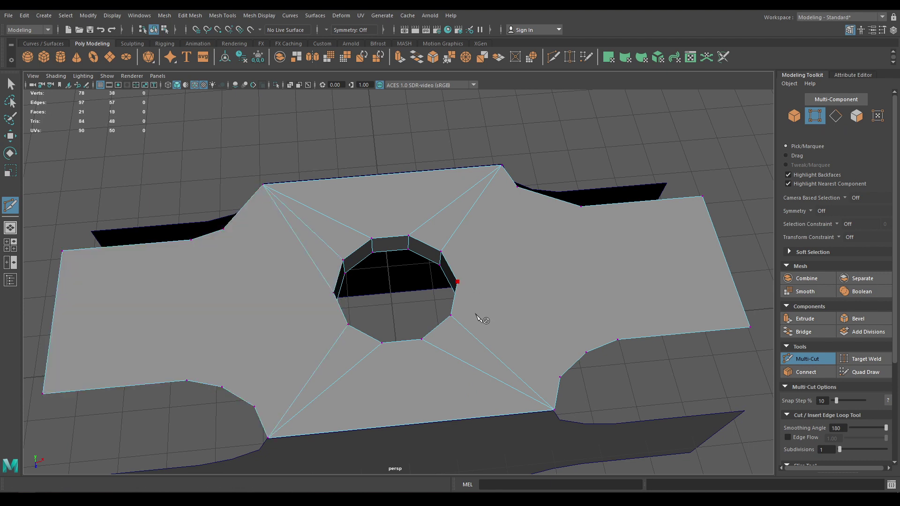
pyautogui.click(554, 410)
pyautogui.click(458, 282)
pyautogui.press('w')
# - Duplicate the top panel with its ten-sided hole
pyautogui.keyDown('alt'); pyautogui.moveTo(486, 313); pyautogui.dragTo(488, 221); pyautogui.keyUp('alt')
pyautogui.keyDown('alt'); pyautogui.moveTo(488, 221); pyautogui.dragTo(609, 132, button='right'); pyautogui.keyUp('alt')
pyautogui.click(529, 213)
pyautogui.keyDown('alt'); pyautogui.moveTo(551, 262); pyautogui.dragTo(469, 289, button='right'); pyautogui.keyUp('alt')
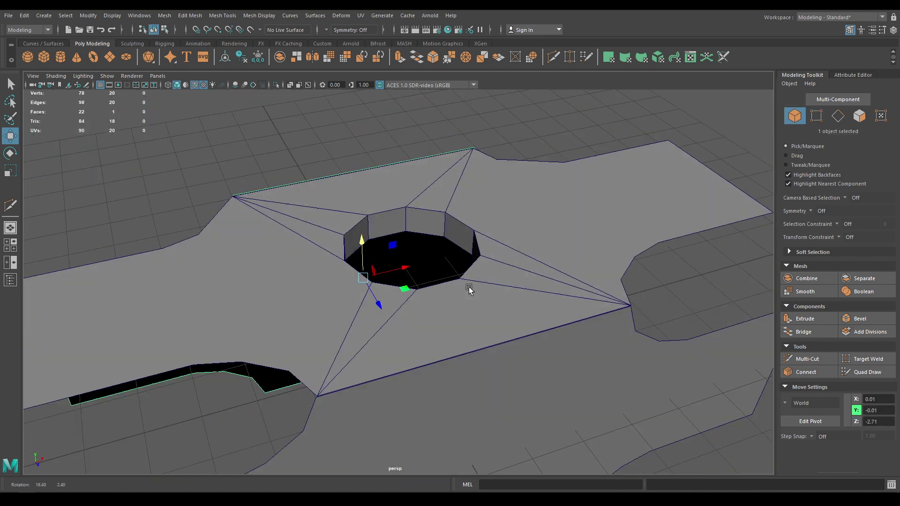
pyautogui.keyDown('alt'); pyautogui.moveTo(468, 289); pyautogui.dragTo(415, 237); pyautogui.keyUp('alt')
pyautogui.click(480, 253)
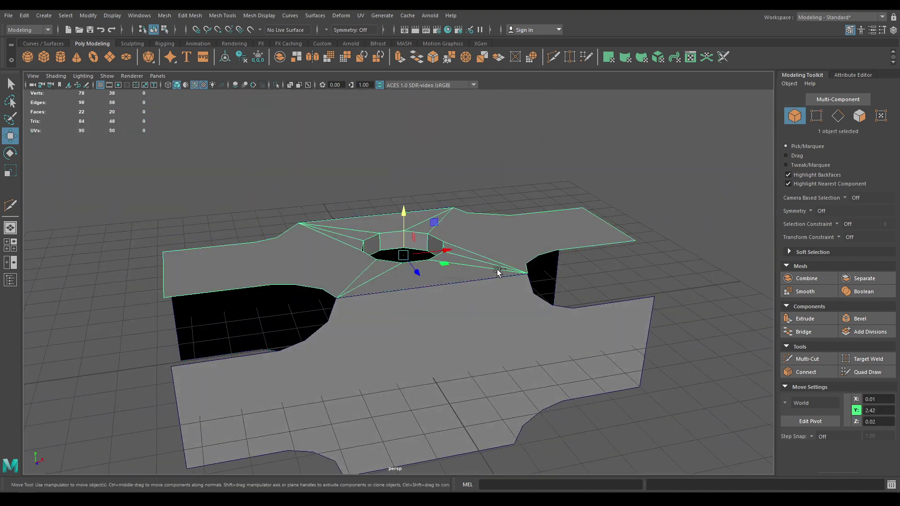
pyautogui.hotkey('ctrl', 'd')
# - Flip the duplicated panel upside down and lower it to Y -2.44 as the bottom panel
pyautogui.press('e')
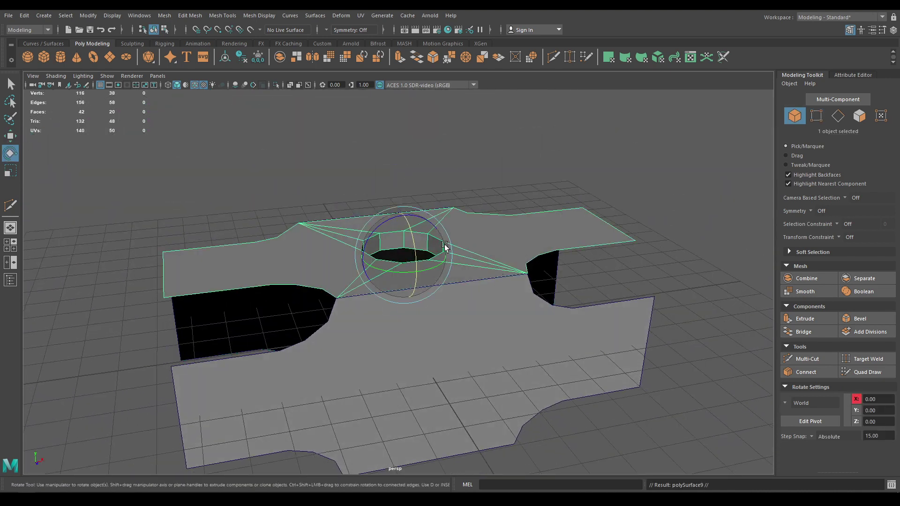
pyautogui.press('space')
pyautogui.moveTo(445, 247); pyautogui.dragTo(445, 281)
pyautogui.moveTo(411, 183); pyautogui.dragTo(409, 306)
pyautogui.press('w')
pyautogui.moveTo(380, 178); pyautogui.dragTo(305, 213)
pyautogui.press('space')
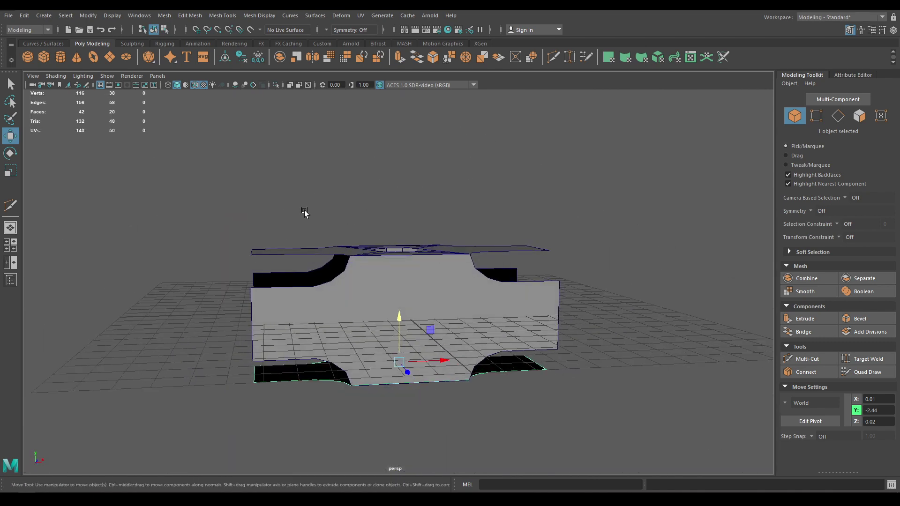
# - Combine the front, rear, top and bottom panels into one mesh
pyautogui.moveTo(161, 157); pyautogui.dragTo(630, 476)
pyautogui.keyDown('shift'); pyautogui.moveTo(451, 288); pyautogui.dragTo(520, 454, button='right'); pyautogui.keyUp('shift')
pyautogui.keyDown('alt'); pyautogui.moveTo(520, 454); pyautogui.dragTo(551, 207); pyautogui.keyUp('alt')
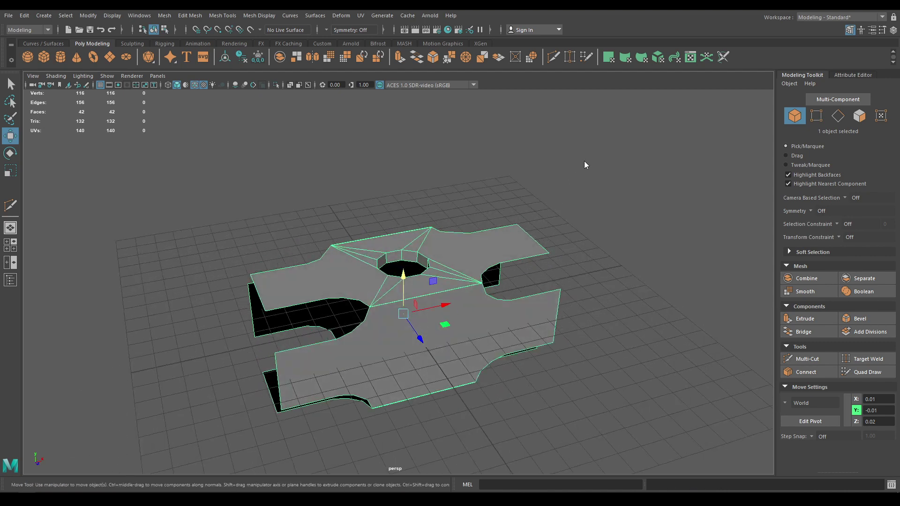
# - Merge all the vertices of the combined mesh
pyautogui.moveTo(584, 162); pyautogui.dragTo(536, 163, button='right')
pyautogui.keyDown('alt'); pyautogui.moveTo(536, 181); pyautogui.dragTo(464, 146); pyautogui.keyUp('alt')
pyautogui.moveTo(146, 171); pyautogui.dragTo(732, 479)
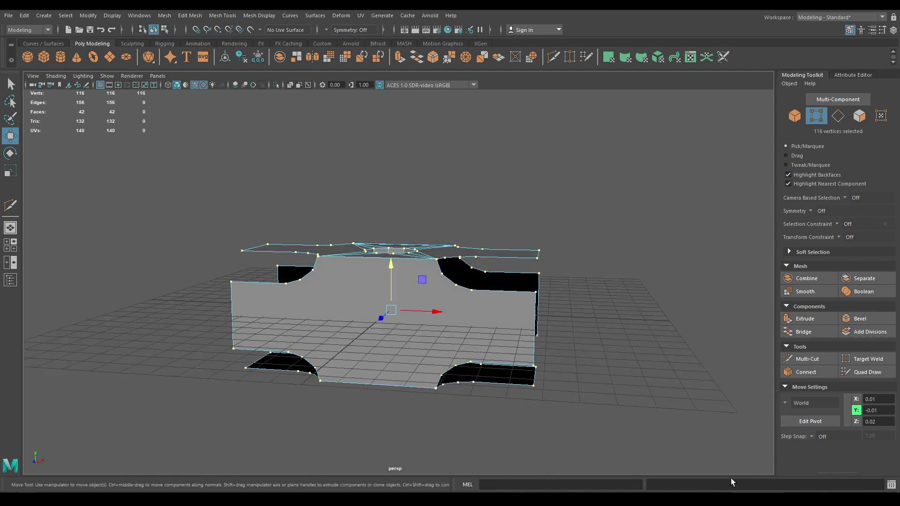
pyautogui.keyDown('alt'); pyautogui.moveTo(375, 196); pyautogui.dragTo(420, 237); pyautogui.keyUp('alt')
pyautogui.keyDown('alt'); pyautogui.moveTo(420, 237); pyautogui.dragTo(457, 305, button='right'); pyautogui.keyUp('alt')
pyautogui.keyDown('alt'); pyautogui.moveTo(457, 305); pyautogui.dragTo(402, 244, button='middle'); pyautogui.keyUp('alt')
pyautogui.keyDown('alt'); pyautogui.moveTo(401, 243); pyautogui.dragTo(433, 299, button='right'); pyautogui.keyUp('alt')
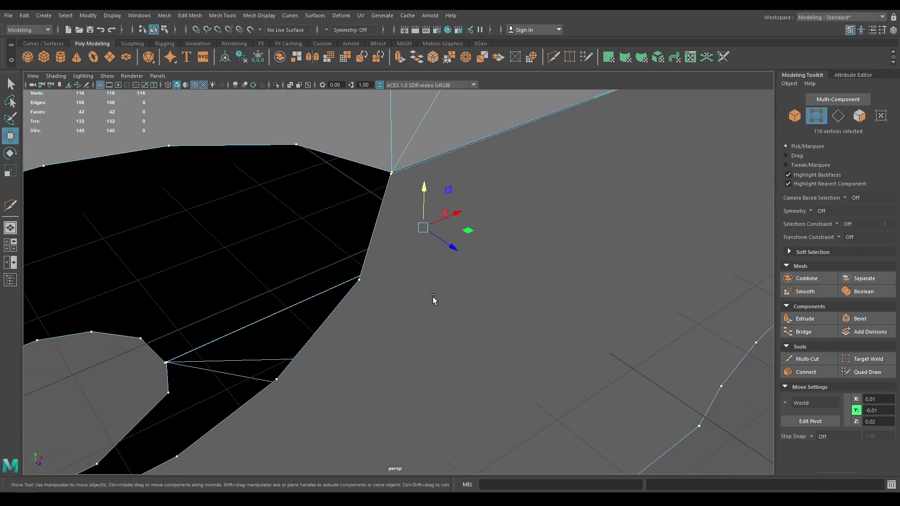
pyautogui.keyDown('shift'); pyautogui.moveTo(397, 178); pyautogui.dragTo(437, 138, button='right'); pyautogui.keyUp('shift')
pyautogui.keyDown('alt'); pyautogui.moveTo(450, 170); pyautogui.dragTo(530, 315); pyautogui.keyUp('alt')
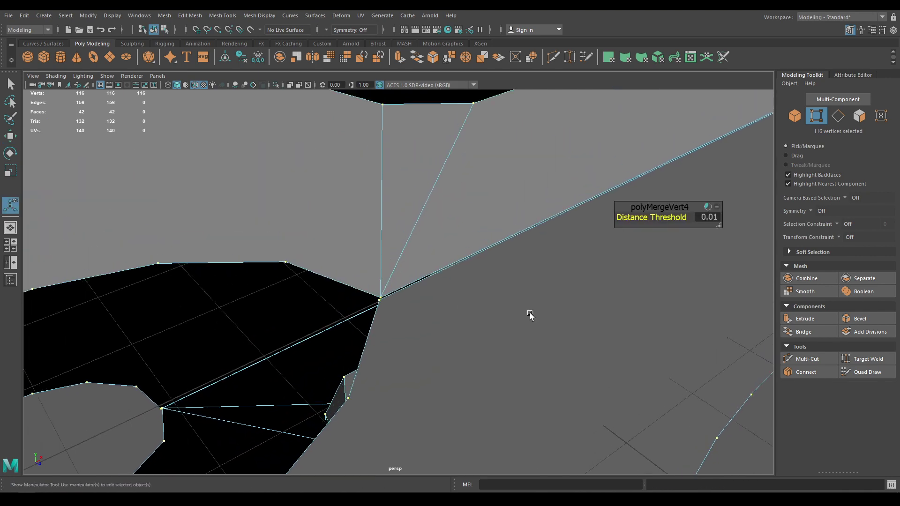
# - Set the vertex merge distance threshold to 0.05 so the panel corners weld together
pyautogui.moveTo(635, 216); pyautogui.dragTo(635, 216)
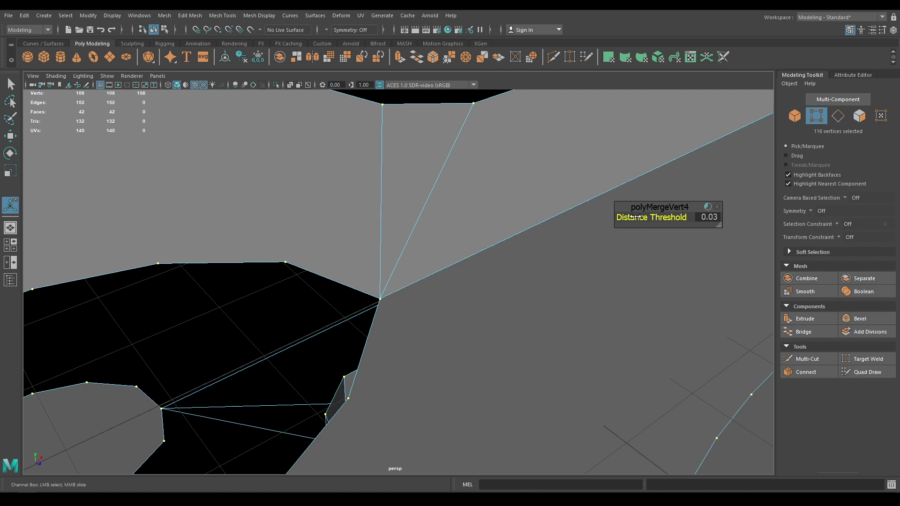
pyautogui.scroll(-2, 396, 299)
pyautogui.moveTo(386, 298)
pyautogui.keyDown('alt'); pyautogui.mouseDown()
pyautogui.moveTo(422, 281)
pyautogui.moveTo(426, 237)
pyautogui.moveTo(397, 192)
pyautogui.moveTo(354, 211)
pyautogui.moveTo(401, 297)
pyautogui.mouseUp(); pyautogui.keyUp('alt')
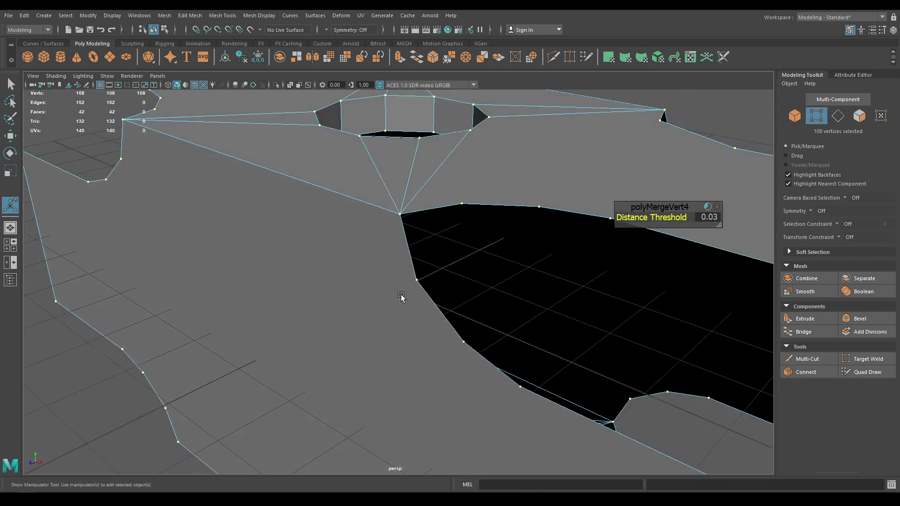
pyautogui.scroll(-1, 456, 279)
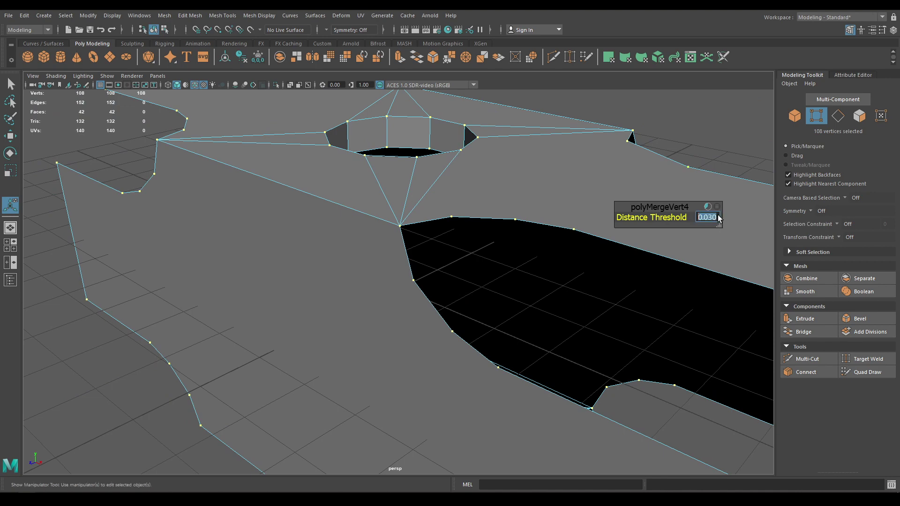
pyautogui.keyDown('alt'); pyautogui.moveTo(482, 262); pyautogui.dragTo(494, 326); pyautogui.keyUp('alt')
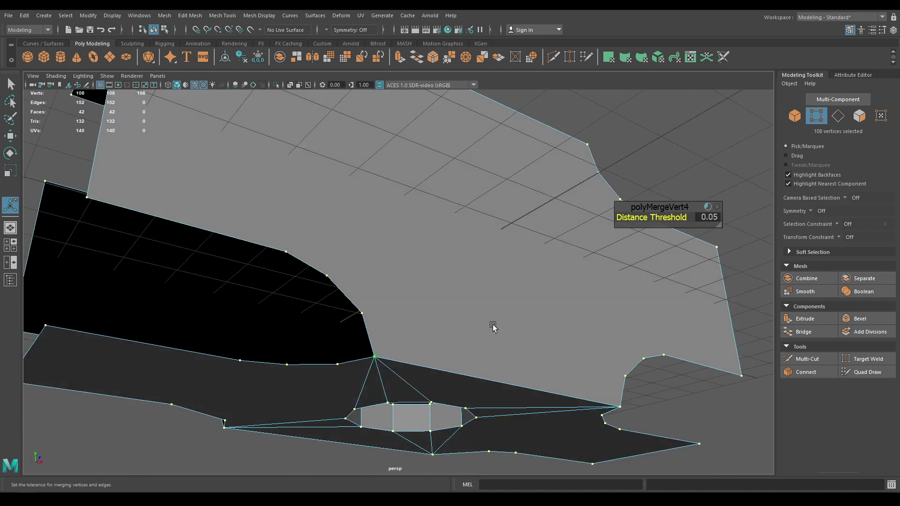
pyautogui.press('w')
pyautogui.scroll(-5, 484, 362)
pyautogui.keyDown('alt'); pyautogui.moveTo(394, 241); pyautogui.dragTo(442, 283); pyautogui.keyUp('alt')
# - Bridge the long straight edges of the front and top panels at the left end
pyautogui.moveTo(551, 211); pyautogui.dragTo(549, 188, button='right')
pyautogui.keyDown('alt'); pyautogui.moveTo(549, 188); pyautogui.dragTo(435, 330); pyautogui.keyUp('alt')
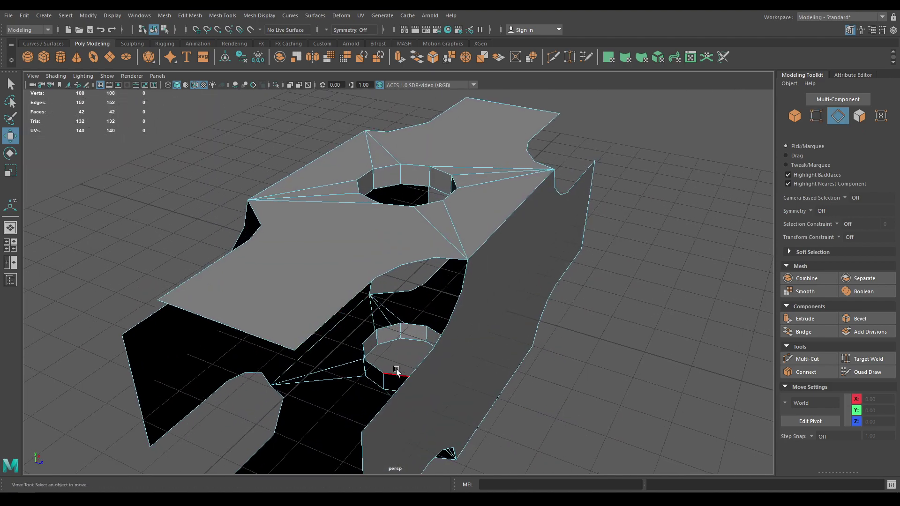
pyautogui.keyDown('alt'); pyautogui.moveTo(426, 391); pyautogui.dragTo(385, 394); pyautogui.keyUp('alt')
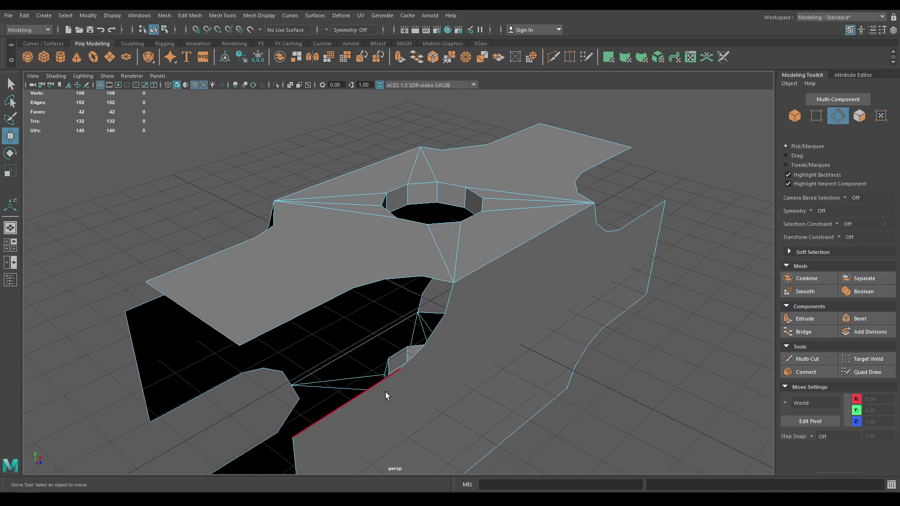
pyautogui.click(371, 389)
pyautogui.keyDown('shift'); pyautogui.click(299, 314); pyautogui.keyUp('shift')
pyautogui.keyDown('alt'); pyautogui.moveTo(347, 329); pyautogui.dragTo(349, 285, button='middle'); pyautogui.keyUp('alt')
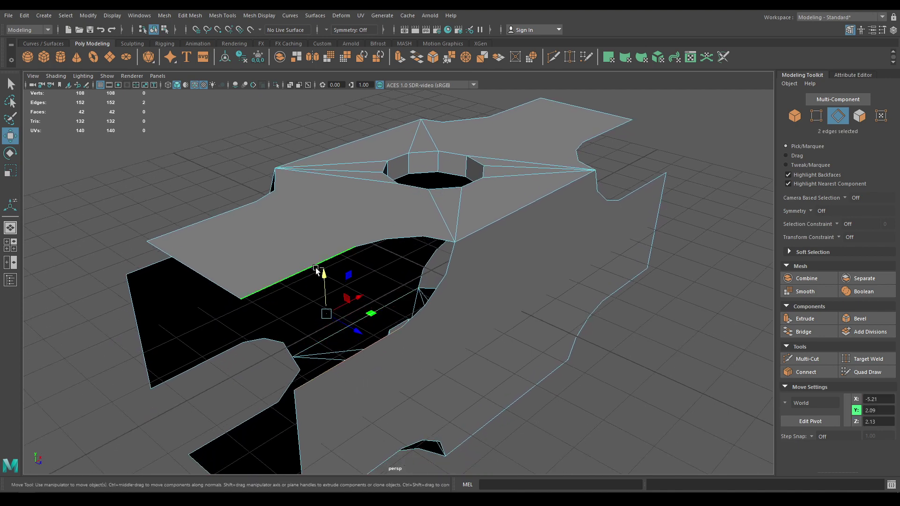
pyautogui.keyDown('shift'); pyautogui.rightClick(316, 269); pyautogui.keyUp('shift')
pyautogui.click(293, 382)
# - Bridge the two adjoining pairs of curved edge segments between the front and top panels at the left end, leaving the corner triangle open
pyautogui.keyDown('alt'); pyautogui.moveTo(300, 379); pyautogui.dragTo(372, 305); pyautogui.keyUp('alt')
pyautogui.click(352, 251)
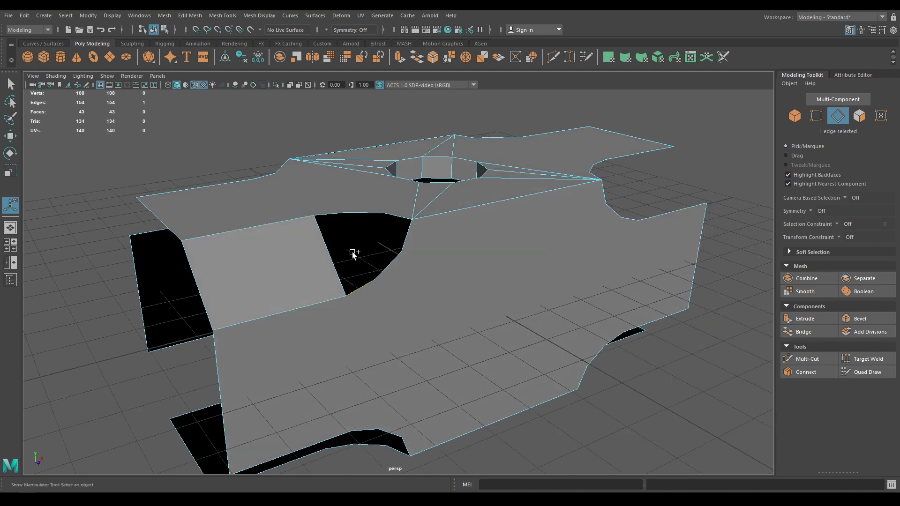
pyautogui.press('g')
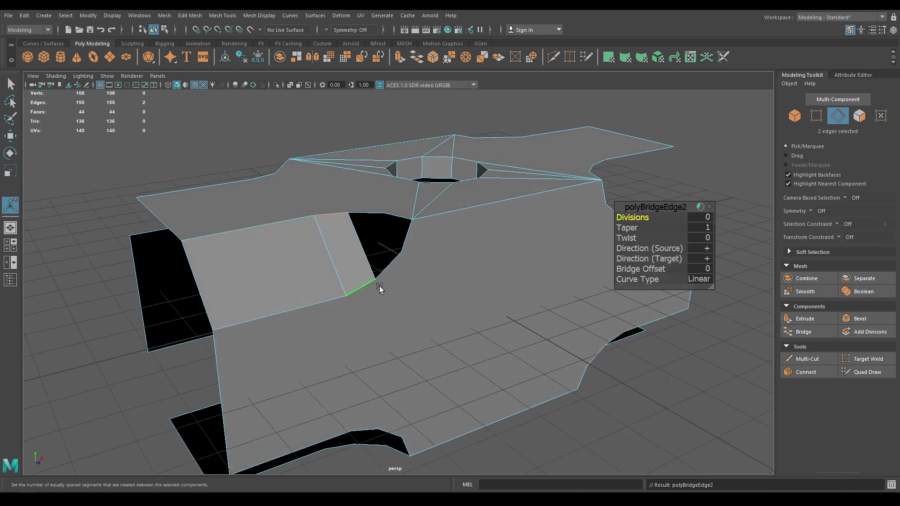
pyautogui.click(382, 264)
pyautogui.keyDown('shift'); pyautogui.click(366, 210); pyautogui.keyUp('shift')
pyautogui.press('g')
pyautogui.click(404, 238)
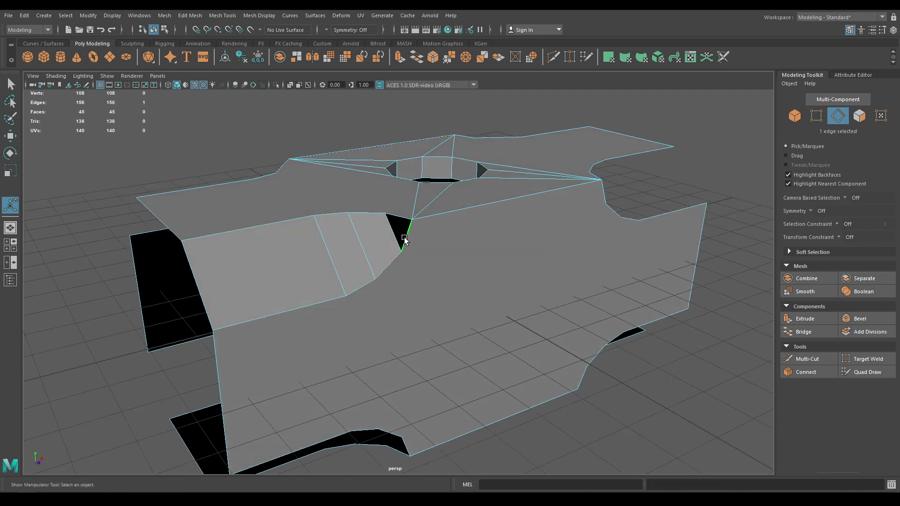
pyautogui.hotkey('ctrl', 'z')
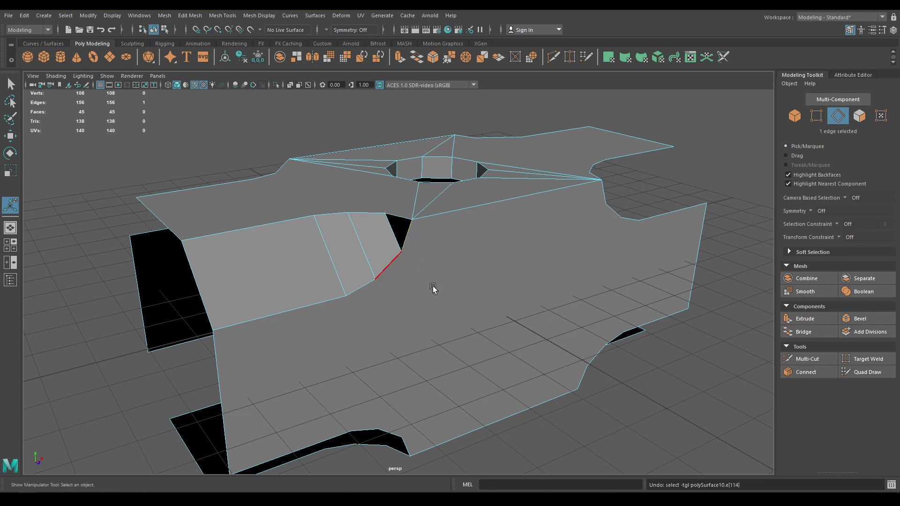
# - Bridge the long straight edges of the front and bottom panels at the left end
pyautogui.keyDown('alt'); pyautogui.moveTo(587, 410); pyautogui.dragTo(463, 365); pyautogui.keyUp('alt')
pyautogui.keyDown('alt'); pyautogui.moveTo(309, 251); pyautogui.dragTo(372, 373); pyautogui.keyUp('alt')
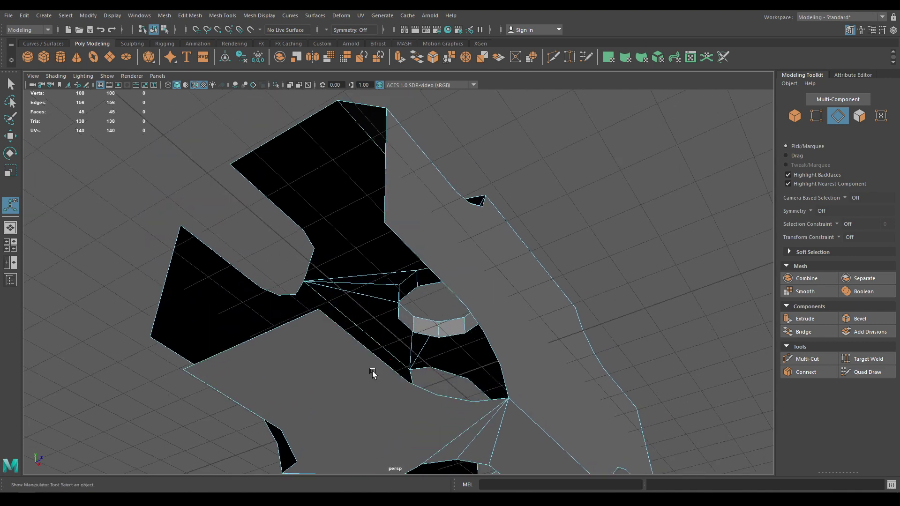
pyautogui.keyDown('shift'); pyautogui.click(423, 264); pyautogui.keyUp('shift')
pyautogui.press('g')
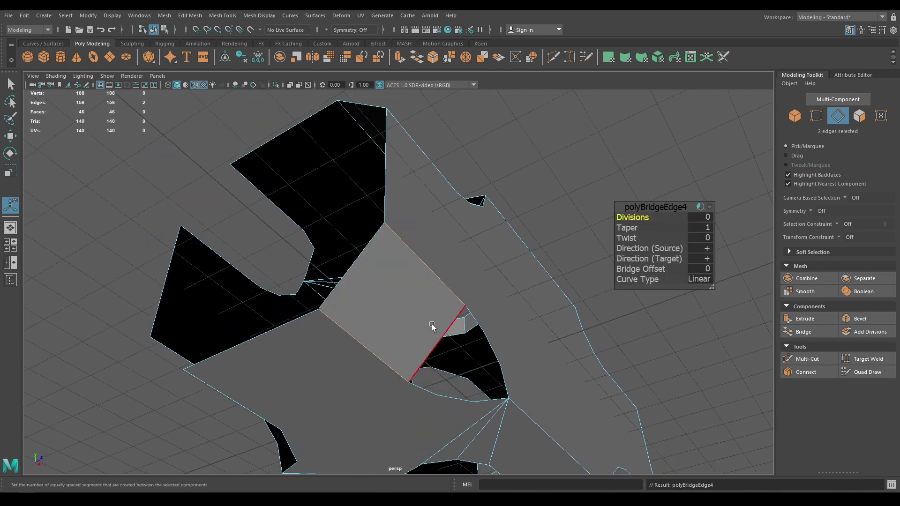
# - Bridge the two adjoining pairs of curved edge segments between the front and bottom panels at the left end
pyautogui.keyDown('alt'); pyautogui.moveTo(432, 324); pyautogui.dragTo(441, 384); pyautogui.keyUp('alt')
pyautogui.keyDown('alt'); pyautogui.moveTo(440, 385); pyautogui.dragTo(444, 233, button='middle'); pyautogui.keyUp('alt')
pyautogui.keyDown('alt'); pyautogui.moveTo(444, 233); pyautogui.dragTo(444, 263, button='right'); pyautogui.keyUp('alt')
pyautogui.click(405, 356)
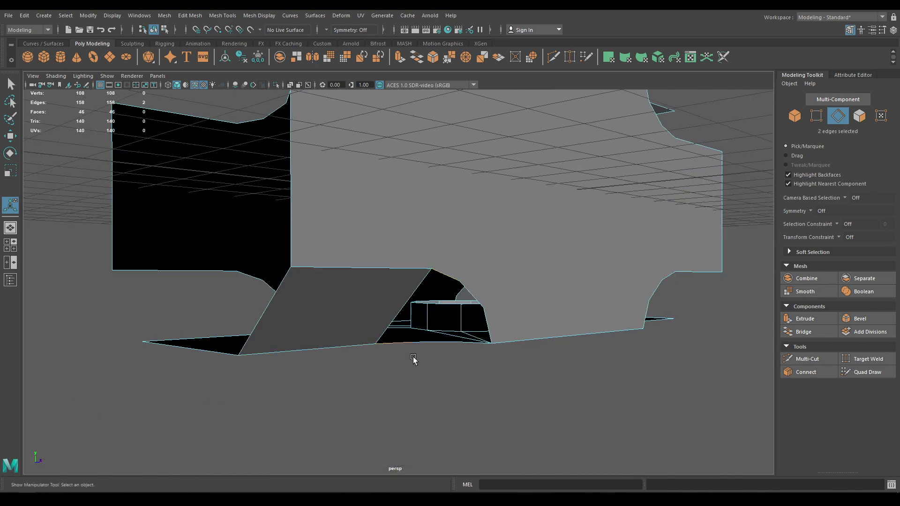
pyautogui.keyDown('alt'); pyautogui.moveTo(413, 359); pyautogui.dragTo(421, 344); pyautogui.keyUp('alt')
pyautogui.keyDown('shift'); pyautogui.moveTo(420, 344); pyautogui.dragTo(421, 375, button='right'); pyautogui.keyUp('shift')
pyautogui.click(426, 313)
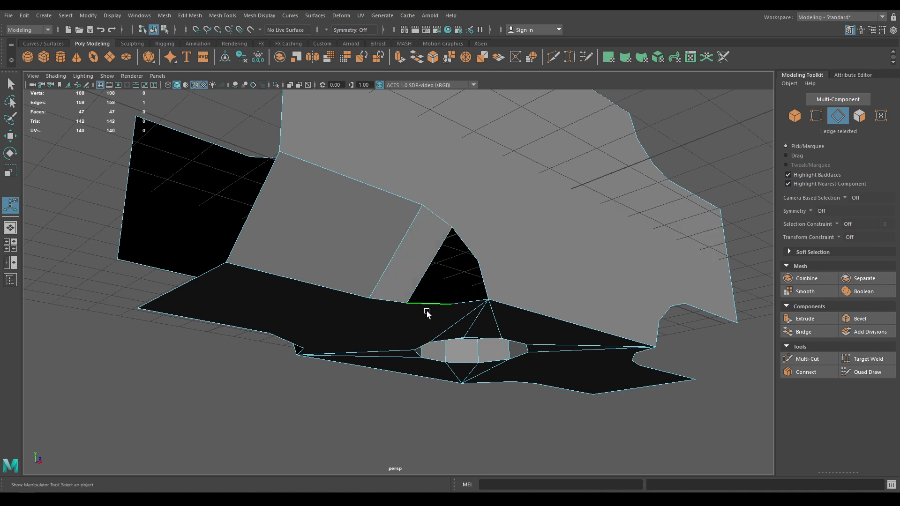
pyautogui.keyDown('shift'); pyautogui.click(463, 246); pyautogui.keyUp('shift')
pyautogui.press('g')
# - Bridge the long straight edges of the front and bottom panels at the right end
pyautogui.keyDown('alt'); pyautogui.moveTo(576, 307); pyautogui.dragTo(468, 291); pyautogui.keyUp('alt')
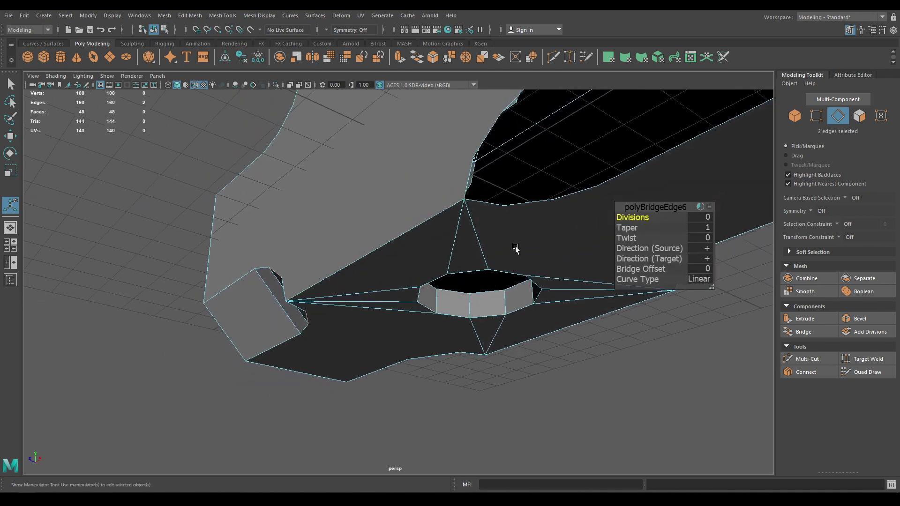
pyautogui.keyDown('alt'); pyautogui.moveTo(516, 249); pyautogui.dragTo(491, 313, button='middle'); pyautogui.keyUp('alt')
pyautogui.click(525, 268)
pyautogui.keyDown('shift'); pyautogui.click(466, 156); pyautogui.keyUp('shift')
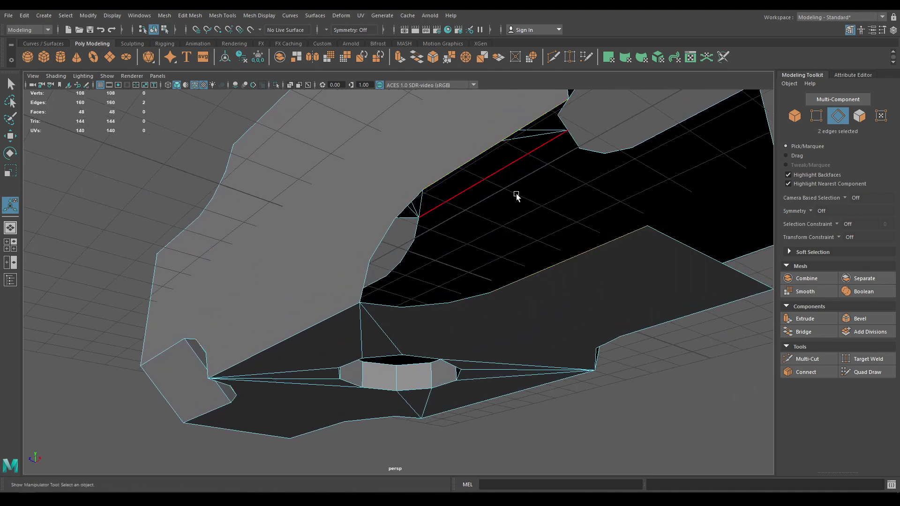
pyautogui.press('g')
# - Bridge the two adjoining pairs of curved edge segments between the front and bottom panels at the right end
pyautogui.click(475, 293)
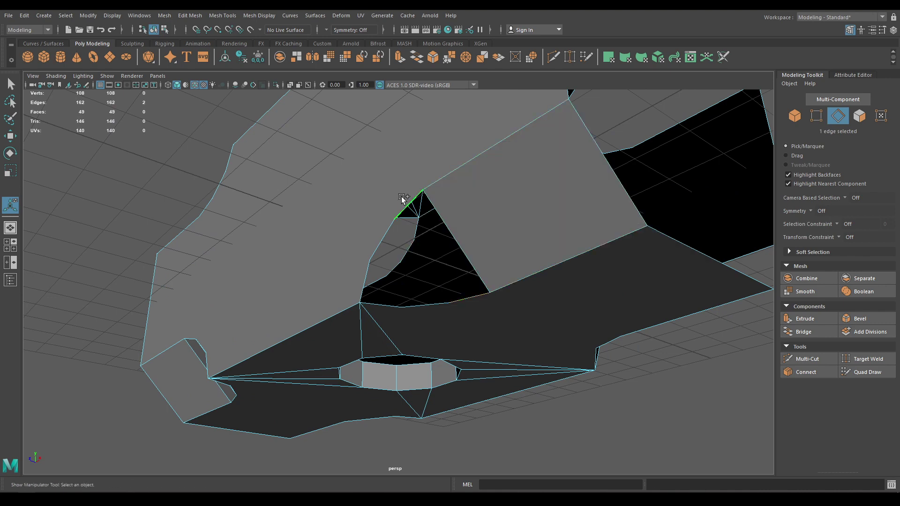
pyautogui.press('f')
pyautogui.press('g')
pyautogui.scroll(-3, 403, 281)
pyautogui.keyDown('alt'); pyautogui.moveTo(309, 162); pyautogui.dragTo(347, 146); pyautogui.keyUp('alt')
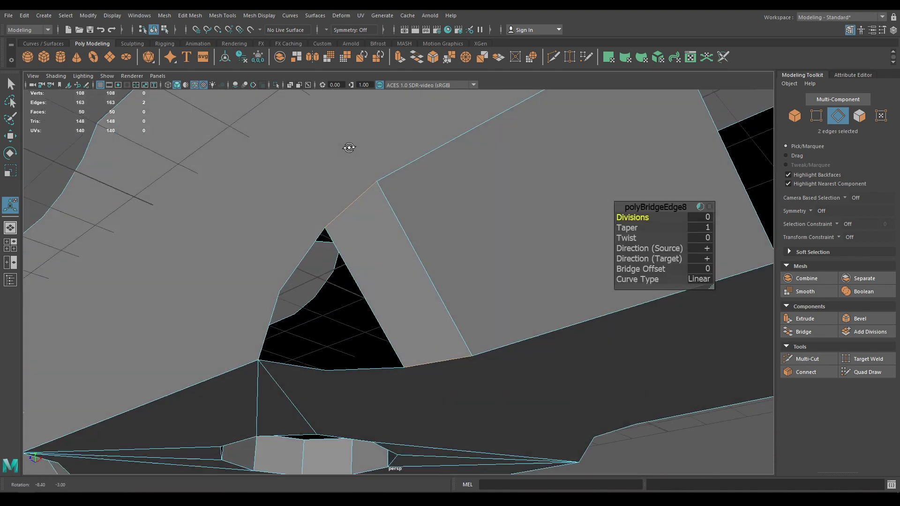
pyautogui.click(375, 379)
pyautogui.keyDown('shift'); pyautogui.moveTo(300, 249); pyautogui.dragTo(302, 247, button='right'); pyautogui.keyUp('shift')
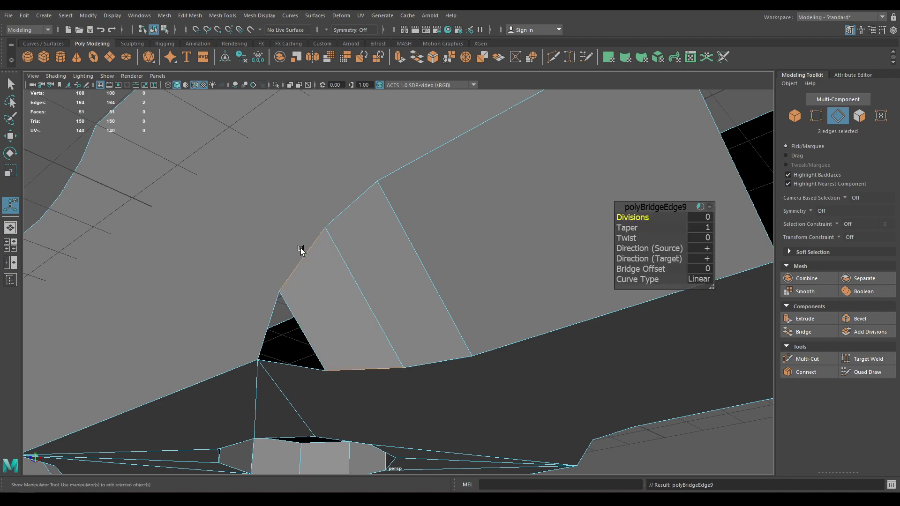
# - Bridge the long straight edges of the front and top panels at the right end
pyautogui.keyDown('alt'); pyautogui.moveTo(301, 247); pyautogui.dragTo(330, 250); pyautogui.keyUp('alt')
pyautogui.click(366, 253)
pyautogui.keyDown('shift'); pyautogui.click(399, 186); pyautogui.keyUp('shift')
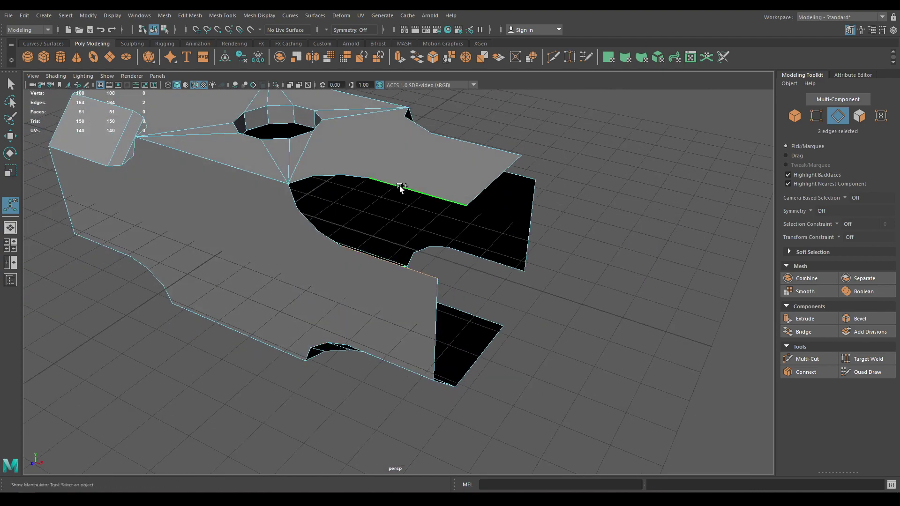
pyautogui.press('f')
pyautogui.press('g')
# - Bridge the two adjoining pairs of curved edge segments between the front and top panels at the right end
pyautogui.keyDown('alt'); pyautogui.moveTo(374, 201); pyautogui.dragTo(337, 213, button='right'); pyautogui.keyUp('alt')
pyautogui.keyDown('alt'); pyautogui.moveTo(338, 213); pyautogui.dragTo(288, 167); pyautogui.keyUp('alt')
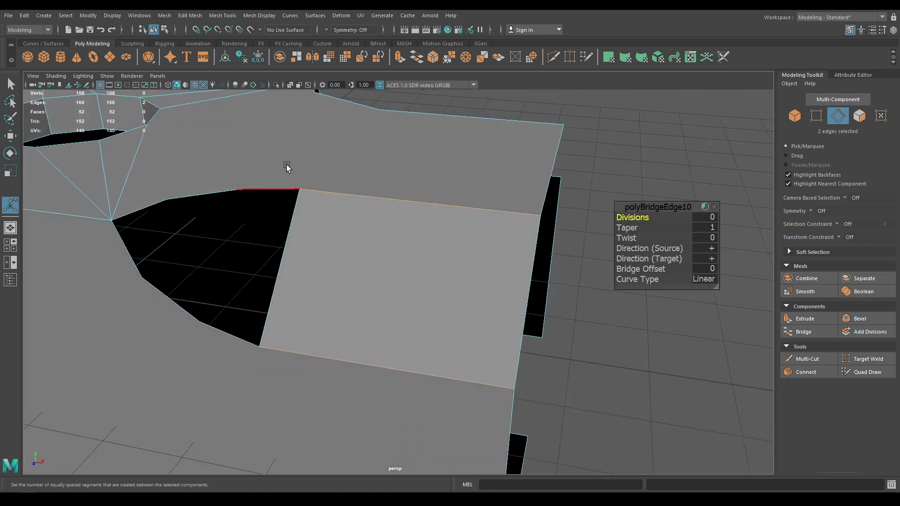
pyautogui.click(280, 186)
pyautogui.press('g')
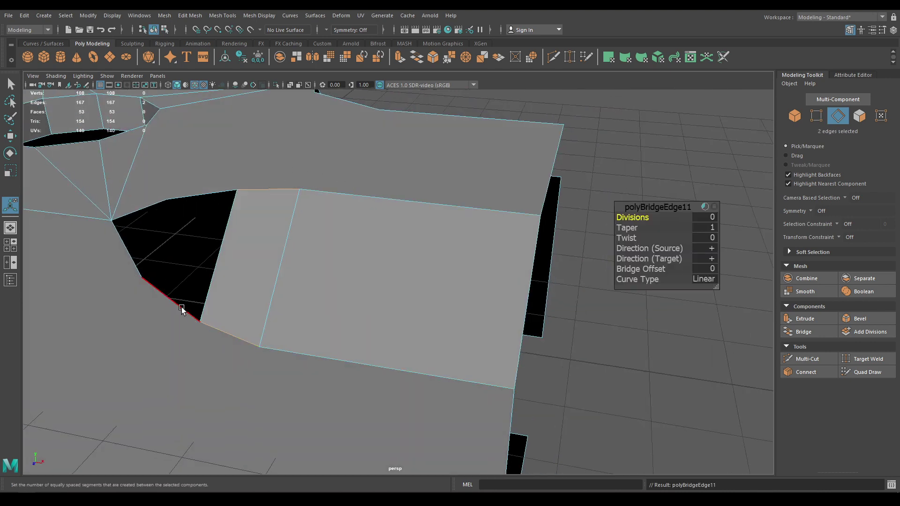
pyautogui.click(181, 307)
pyautogui.keyDown('shift'); pyautogui.moveTo(208, 236); pyautogui.dragTo(206, 232, button='right'); pyautogui.keyUp('shift')
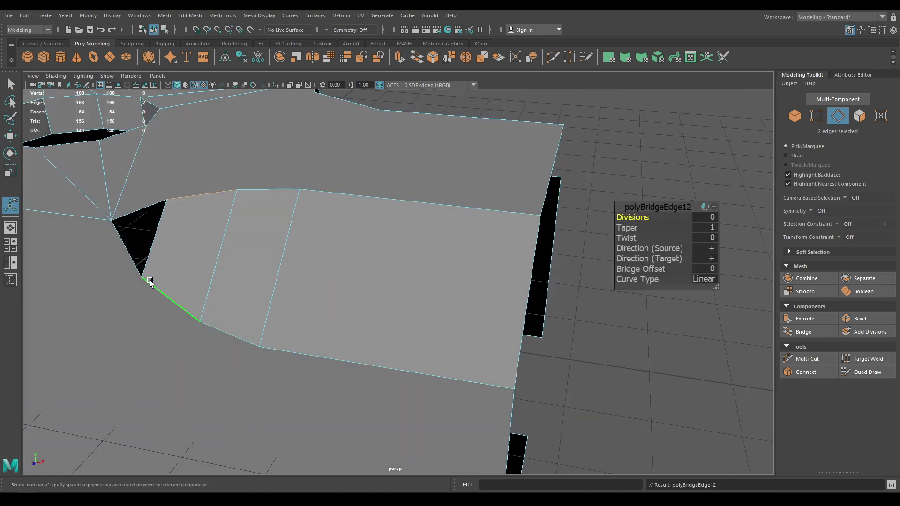
# - Bridge the long straight edges of the rear and top panels at the right end
pyautogui.keyDown('alt'); pyautogui.moveTo(271, 314); pyautogui.dragTo(225, 323); pyautogui.keyUp('alt')
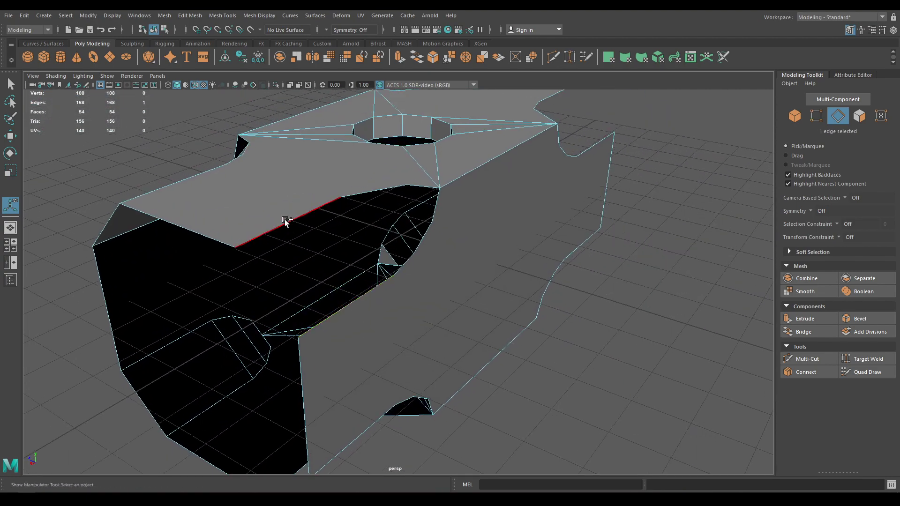
pyautogui.keyDown('shift'); pyautogui.moveTo(285, 221); pyautogui.dragTo(282, 216, button='right'); pyautogui.keyUp('shift')
pyautogui.click(367, 196)
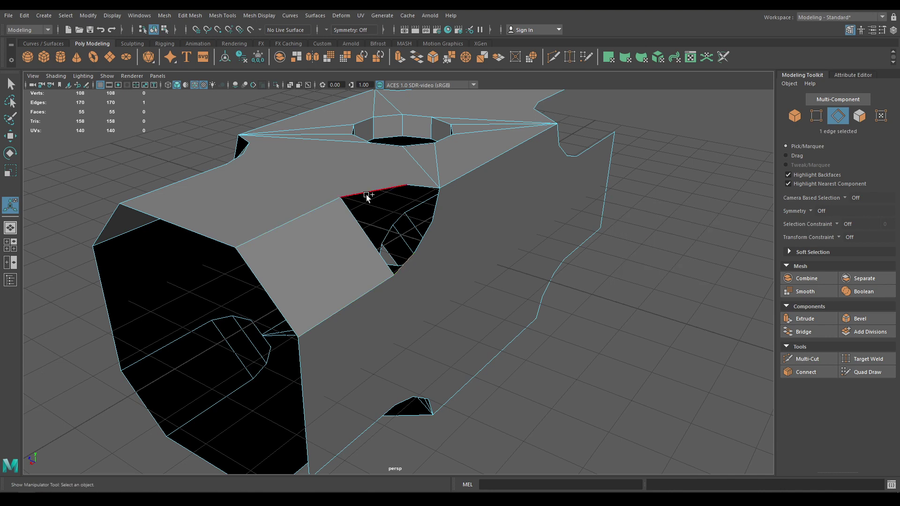
pyautogui.keyDown('shift'); pyautogui.moveTo(368, 199); pyautogui.dragTo(365, 194, button='right'); pyautogui.keyUp('shift')
pyautogui.click(428, 240)
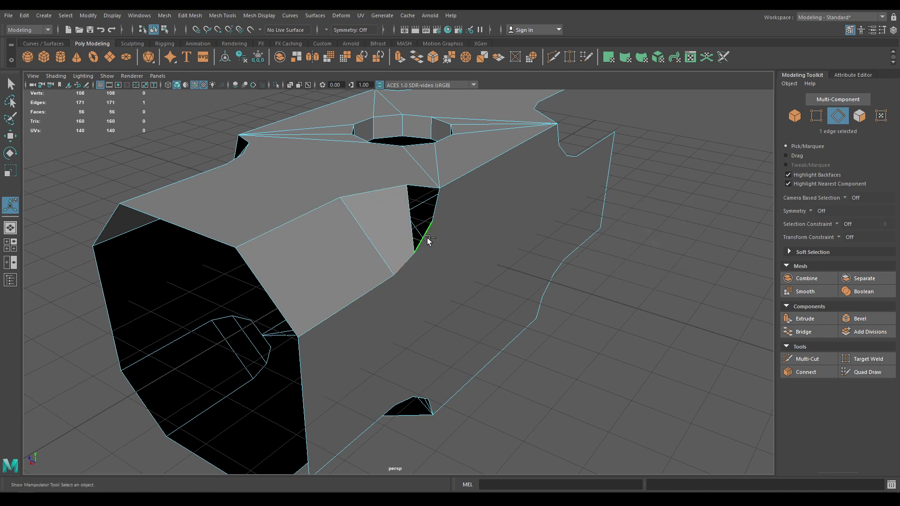
pyautogui.hotkey('ctrl', 'z')
pyautogui.hotkey('ctrl', 'z')
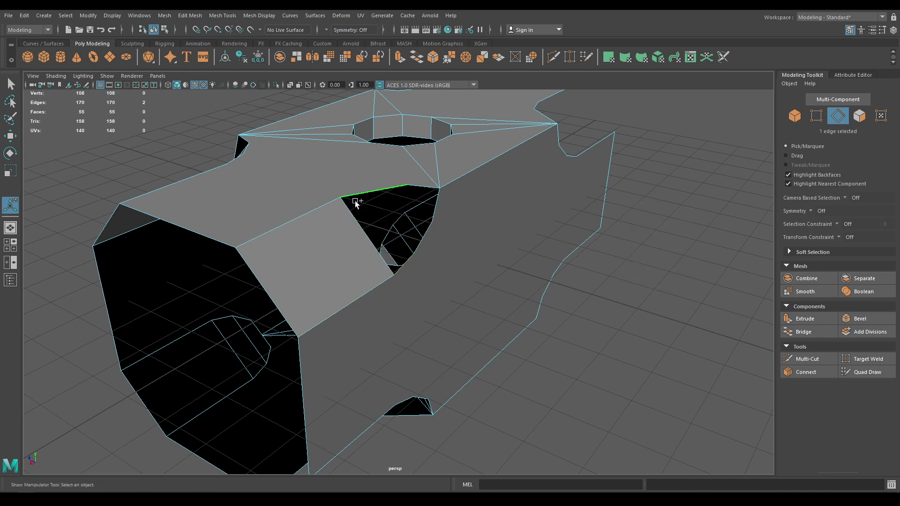
# - Examine the curve segments at the top panel's four corners in the top view
pyautogui.keyDown('alt'); pyautogui.moveTo(404, 237); pyautogui.dragTo(329, 249); pyautogui.keyUp('alt')
pyautogui.keyDown('alt'); pyautogui.moveTo(374, 217); pyautogui.dragTo(454, 226); pyautogui.keyUp('alt')
pyautogui.press('space')
pyautogui.keyDown('alt'); pyautogui.moveTo(453, 226); pyautogui.dragTo(432, 126, button='right'); pyautogui.keyUp('alt')
pyautogui.keyDown('alt'); pyautogui.moveTo(515, 300); pyautogui.dragTo(428, 295, button='middle'); pyautogui.keyUp('alt')
pyautogui.keyDown('alt'); pyautogui.moveTo(445, 337); pyautogui.dragTo(505, 390, button='right'); pyautogui.keyUp('alt')
pyautogui.keyDown('alt'); pyautogui.moveTo(474, 244); pyautogui.dragTo(541, 254, button='middle'); pyautogui.keyUp('alt')
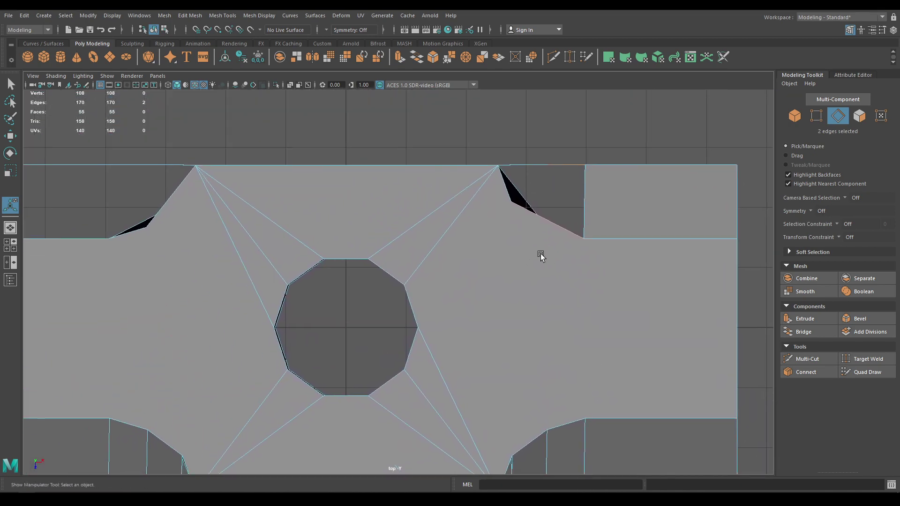
pyautogui.keyDown('alt'); pyautogui.moveTo(541, 254); pyautogui.dragTo(471, 290, button='right'); pyautogui.keyUp('alt')
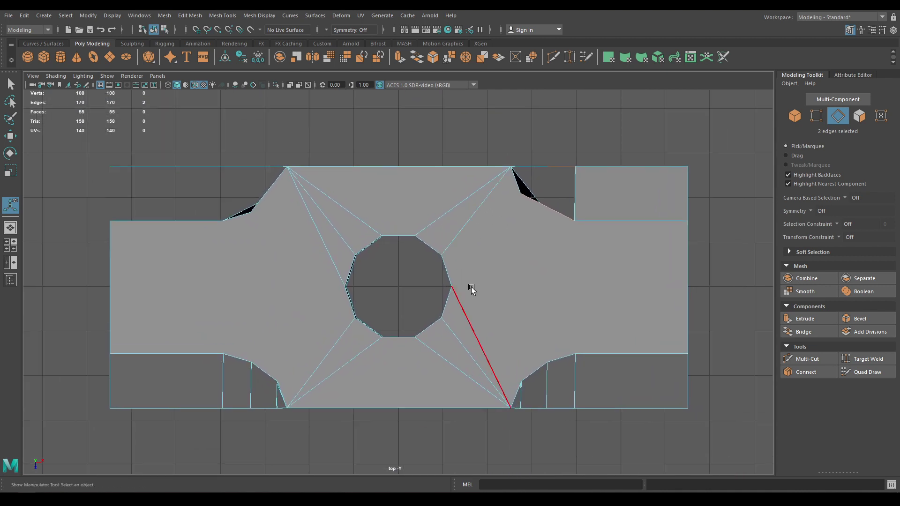
pyautogui.scroll(2, 364, 266)
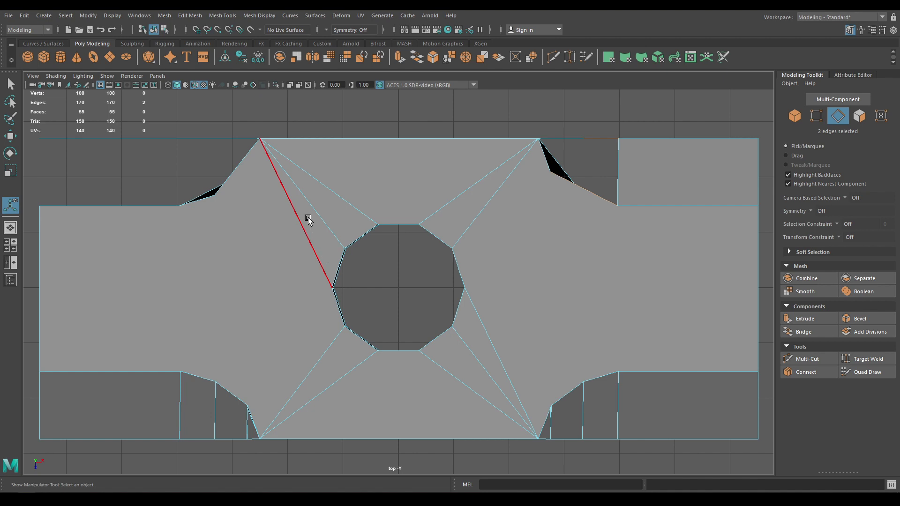
pyautogui.keyDown('alt'); pyautogui.moveTo(272, 214); pyautogui.dragTo(277, 215, button='right'); pyautogui.keyUp('alt')
pyautogui.keyDown('alt'); pyautogui.moveTo(277, 215); pyautogui.dragTo(332, 217, button='middle'); pyautogui.keyUp('alt')
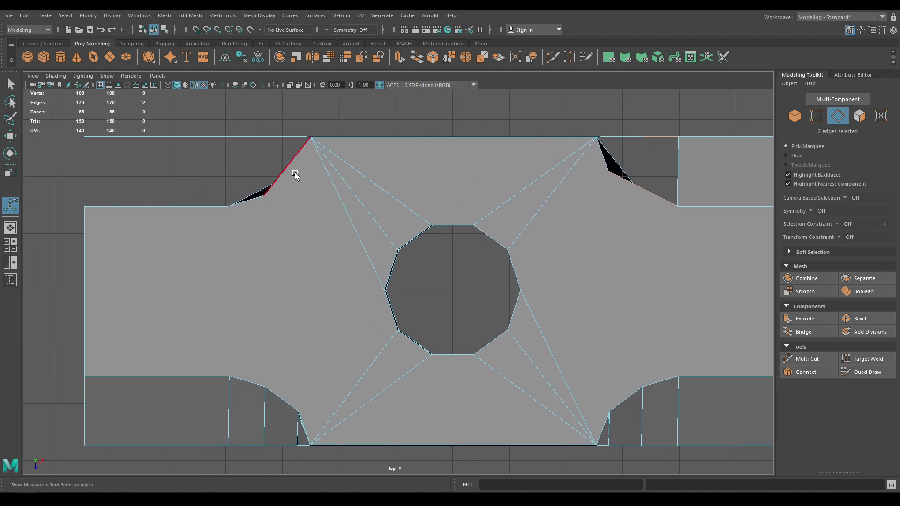
# - Insert one extra vertex on each of the top panel's two rear corner curves with the Multi-Cut tool
pyautogui.keyDown('alt'); pyautogui.moveTo(294, 173); pyautogui.dragTo(310, 209, button='right'); pyautogui.keyUp('alt')
pyautogui.keyDown('alt'); pyautogui.moveTo(311, 209); pyautogui.dragTo(281, 259, button='middle'); pyautogui.keyUp('alt')
pyautogui.moveTo(276, 202)
pyautogui.keyDown('alt'); pyautogui.mouseDown(button='right')
pyautogui.moveTo(281, 227)
pyautogui.moveTo(313, 204)
pyautogui.moveTo(263, 199)
pyautogui.mouseUp(button='right'); pyautogui.keyUp('alt')
pyautogui.rightClick(277, 221)
pyautogui.click(270, 171)
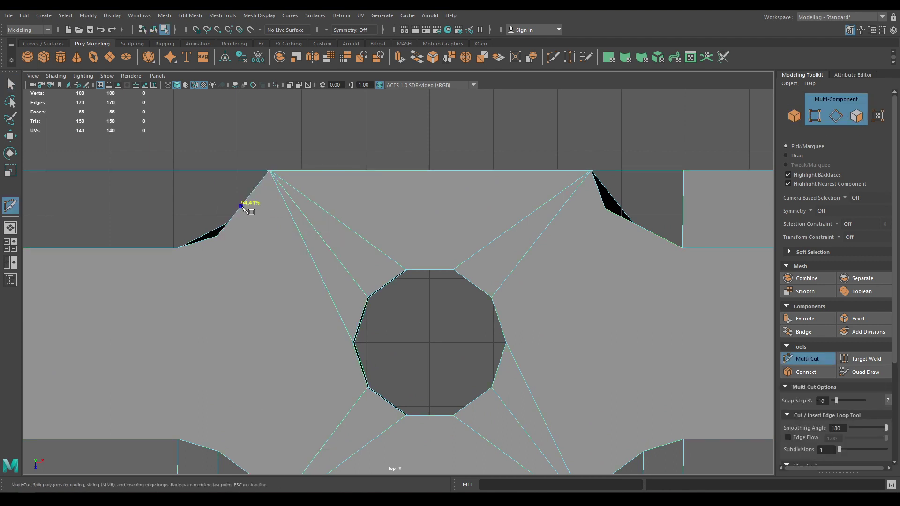
pyautogui.press('w')
# - Move the middle vertex of the top panel's rear right curve to about X 3.29, Z -1.57 to round it
pyautogui.moveTo(628, 224); pyautogui.dragTo(580, 221, button='right')
pyautogui.press('w')
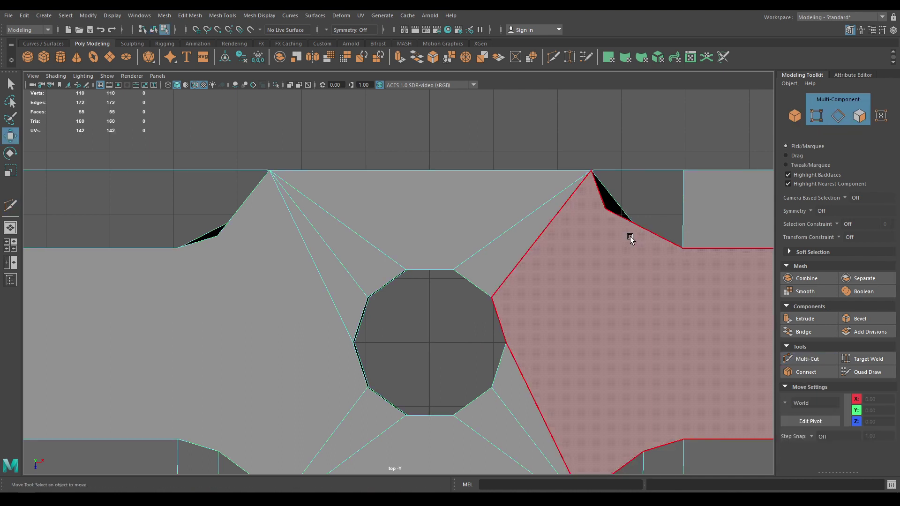
pyautogui.moveTo(630, 237); pyautogui.dragTo(584, 225, button='right')
pyautogui.scroll(2, 638, 243)
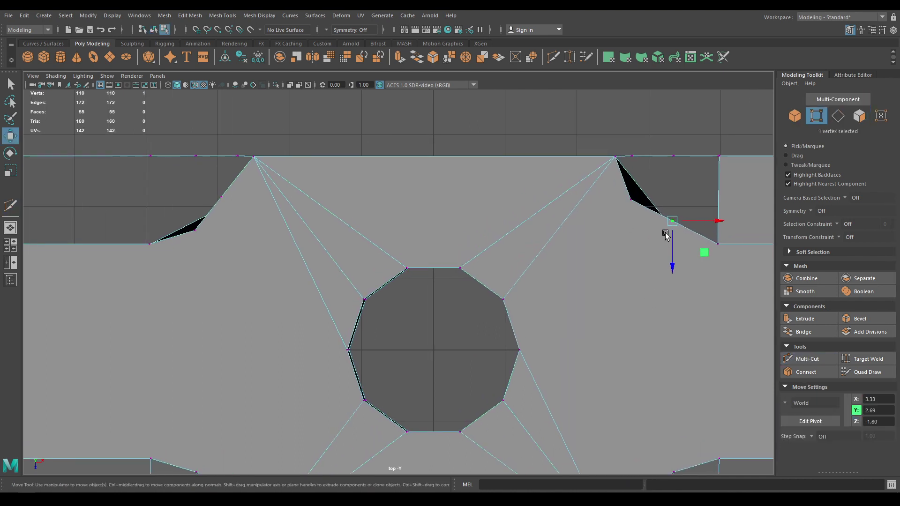
pyautogui.moveTo(668, 236)
pyautogui.mouseDown()
pyautogui.moveTo(675, 243)
pyautogui.moveTo(652, 173)
pyautogui.moveTo(560, 249)
pyautogui.moveTo(619, 231)
pyautogui.moveTo(689, 248)
pyautogui.moveTo(632, 253)
pyautogui.moveTo(671, 240)
pyautogui.mouseUp()
pyautogui.press('space')
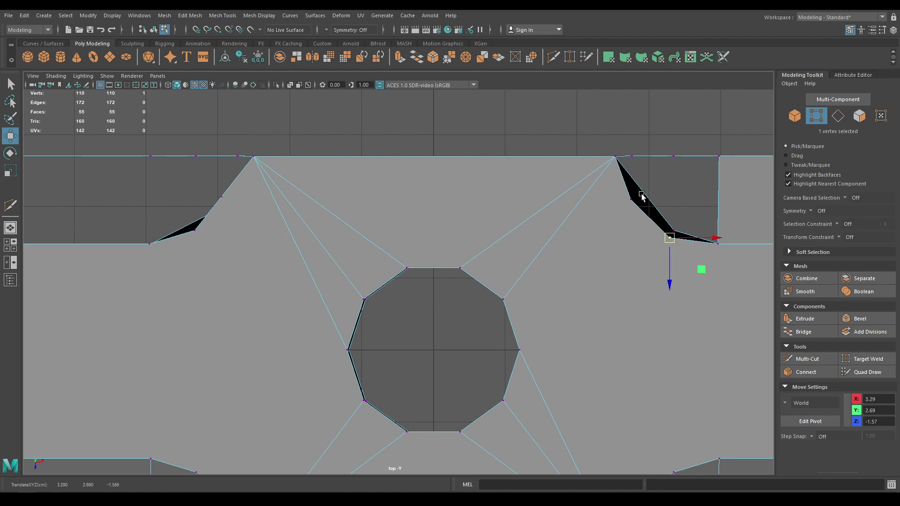
pyautogui.keyDown('alt'); pyautogui.moveTo(641, 196); pyautogui.dragTo(486, 286); pyautogui.keyUp('alt')
pyautogui.press('space')
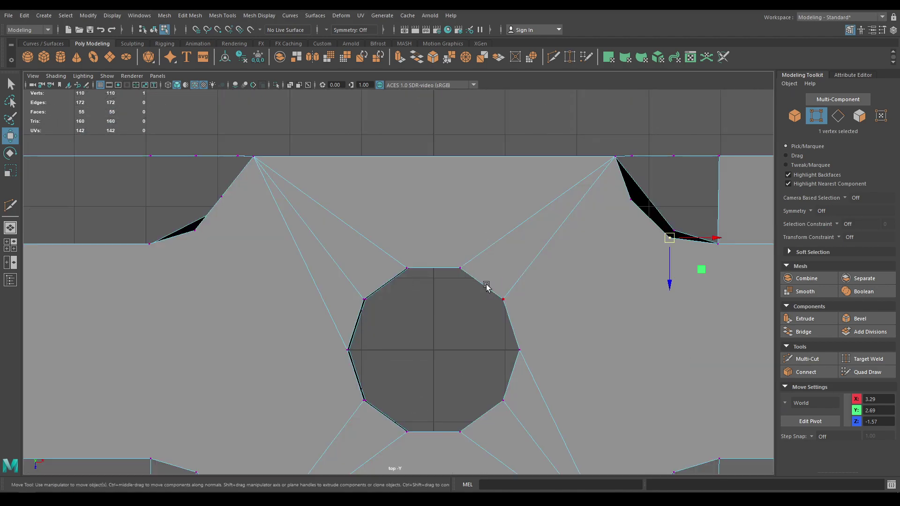
# - Reposition the intermediate vertices of the top panel's rear left curve so it matches the rounded corner profile
pyautogui.scroll(2, 486, 285)
pyautogui.keyDown('alt'); pyautogui.moveTo(551, 309); pyautogui.dragTo(701, 356, button='middle'); pyautogui.keyUp('alt')
pyautogui.moveTo(340, 236); pyautogui.dragTo(360, 239)
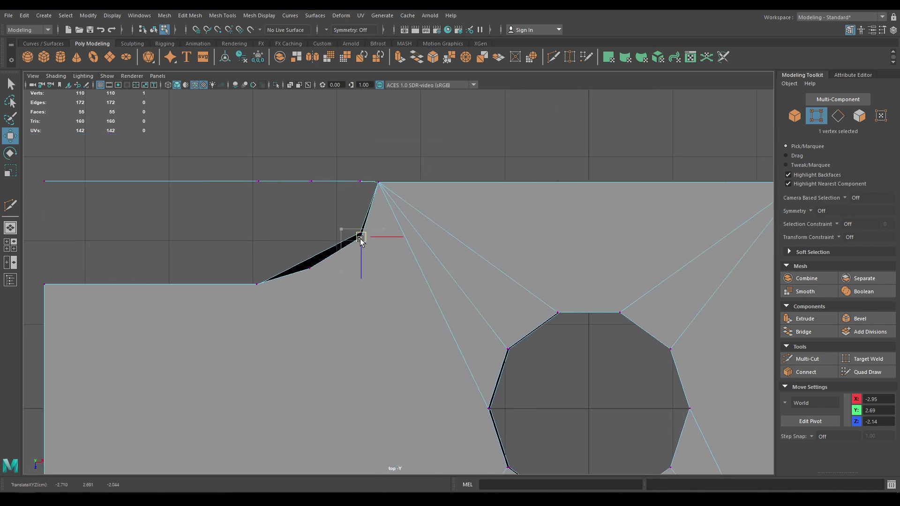
pyautogui.click(313, 277)
pyautogui.moveTo(311, 274); pyautogui.dragTo(307, 262)
pyautogui.click(361, 237)
pyautogui.moveTo(362, 238); pyautogui.dragTo(360, 211)
pyautogui.press('space')
pyautogui.keyDown('alt'); pyautogui.moveTo(409, 245); pyautogui.dragTo(337, 216); pyautogui.keyUp('alt')
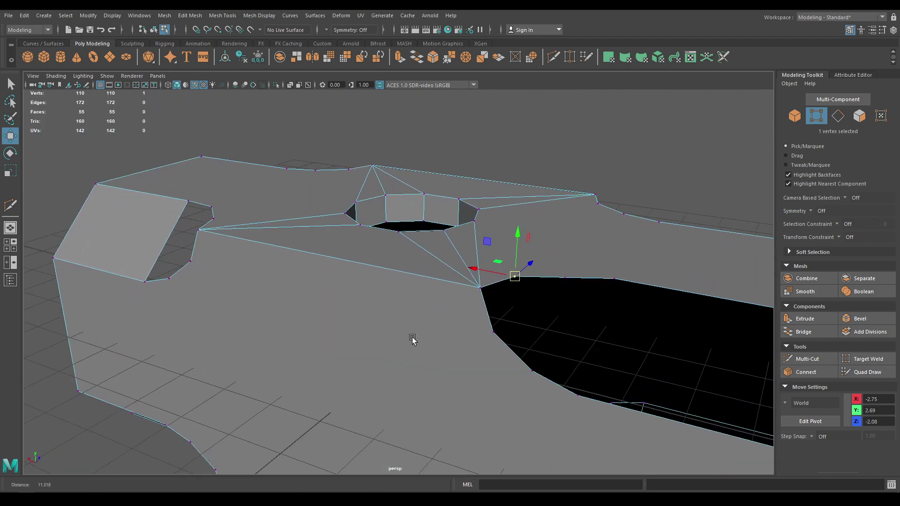
pyautogui.scroll(3, 355, 360)
pyautogui.keyDown('alt'); pyautogui.moveTo(412, 340); pyautogui.dragTo(463, 232); pyautogui.keyUp('alt')
pyautogui.hotkey('ctrl', 'z')
pyautogui.hotkey('ctrl', 'z')
# - Bridge the two adjoining pairs of curved edge segments between the rear and top panels at the right end
pyautogui.rightClick(464, 232)
pyautogui.moveTo(454, 206); pyautogui.dragTo(453, 204, button='right')
pyautogui.scroll(3, 496, 297)
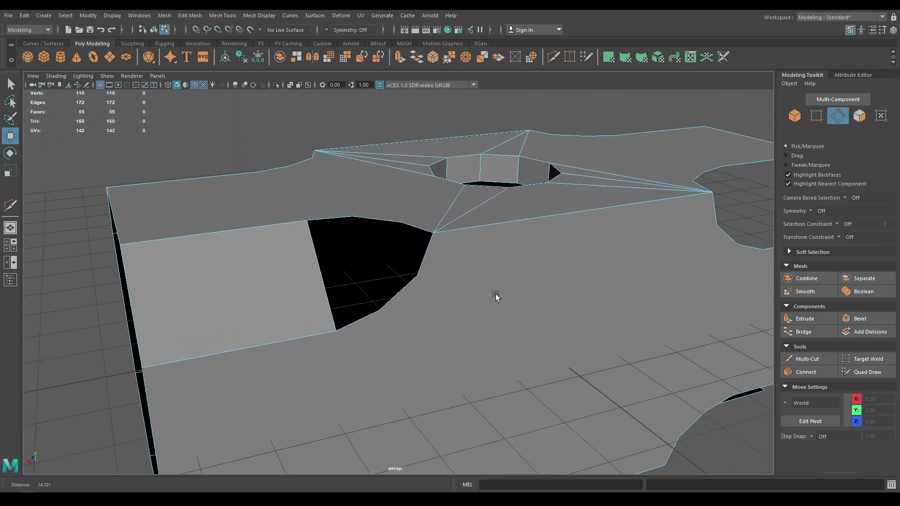
pyautogui.keyDown('alt'); pyautogui.moveTo(451, 342); pyautogui.dragTo(476, 347); pyautogui.keyUp('alt')
pyautogui.click(400, 350)
pyautogui.keyDown('shift'); pyautogui.click(346, 223); pyautogui.keyUp('shift')
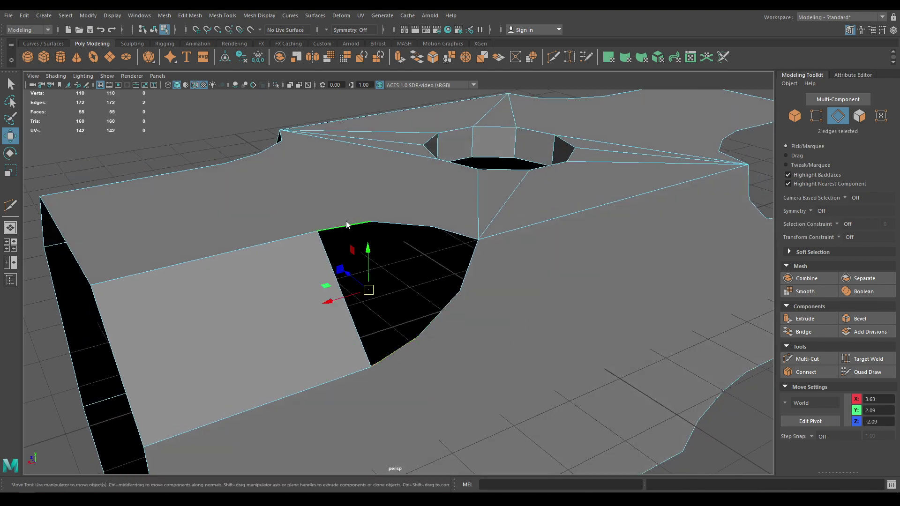
pyautogui.keyDown('shift'); pyautogui.moveTo(346, 220); pyautogui.dragTo(347, 336, button='right'); pyautogui.keyUp('shift')
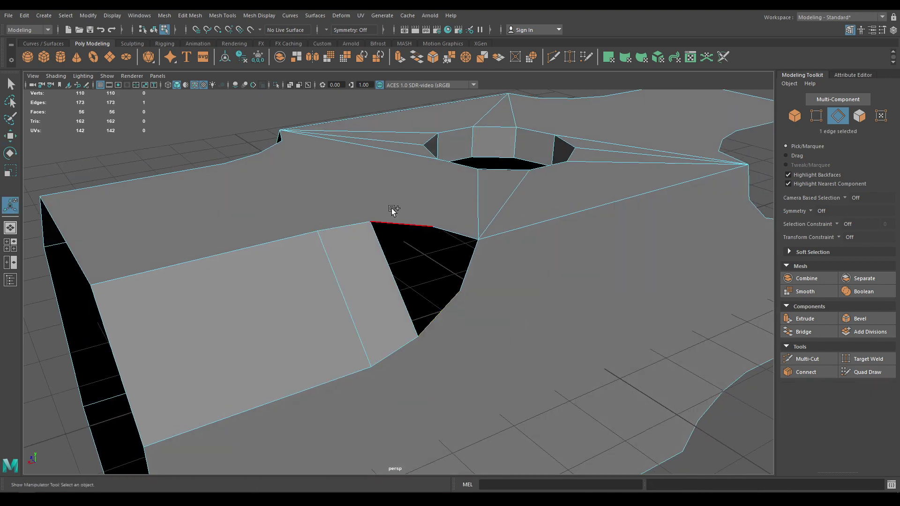
pyautogui.press('g')
# - Bridge the long straight edges of the rear and top panels at the left end
pyautogui.scroll(-3, 504, 293)
pyautogui.keyDown('alt'); pyautogui.moveTo(539, 249); pyautogui.dragTo(300, 271); pyautogui.keyUp('alt')
pyautogui.click(518, 202)
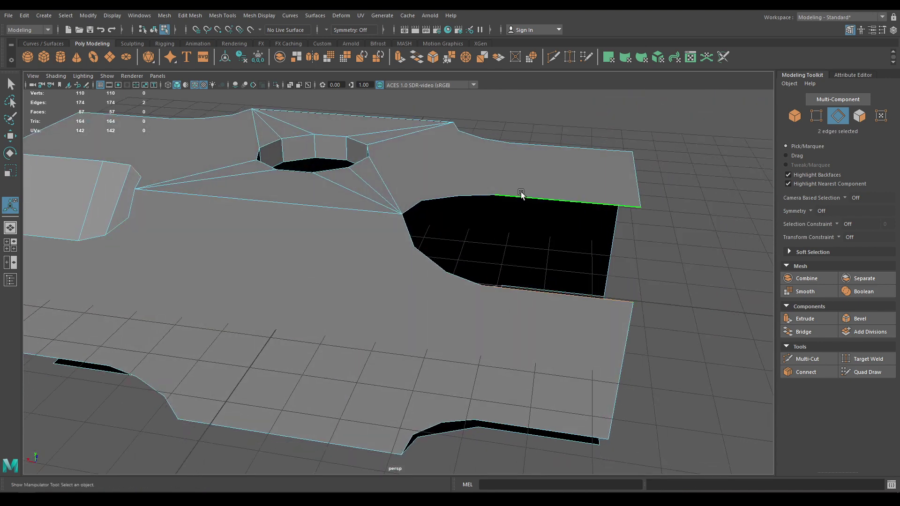
pyautogui.press('g')
# - Bridge the two adjoining pairs of curved edge segments between the rear and top panels at the left end
pyautogui.press('g')
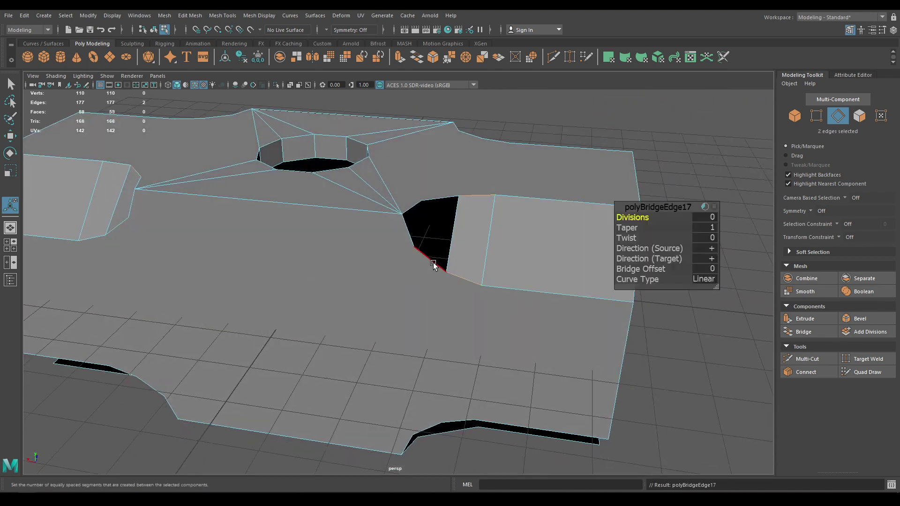
pyautogui.click(434, 263)
pyautogui.keyDown('shift'); pyautogui.click(435, 198); pyautogui.keyUp('shift')
pyautogui.press('g')
# - Bridge the long straight edges of the rear and bottom panels at the left end
pyautogui.scroll(-3, 406, 199)
pyautogui.keyDown('alt'); pyautogui.moveTo(407, 198); pyautogui.dragTo(395, 165); pyautogui.keyUp('alt')
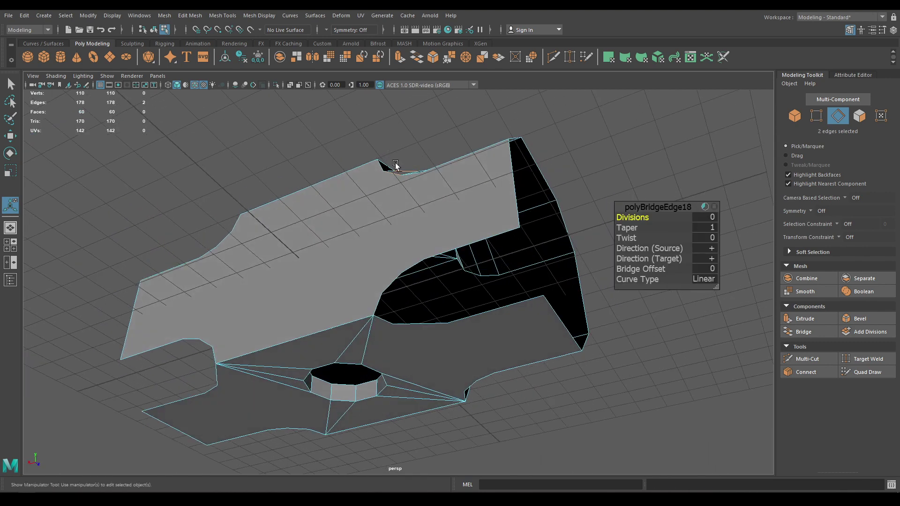
pyautogui.click(521, 319)
pyautogui.keyDown('shift'); pyautogui.click(479, 229); pyautogui.keyUp('shift')
pyautogui.press('f')
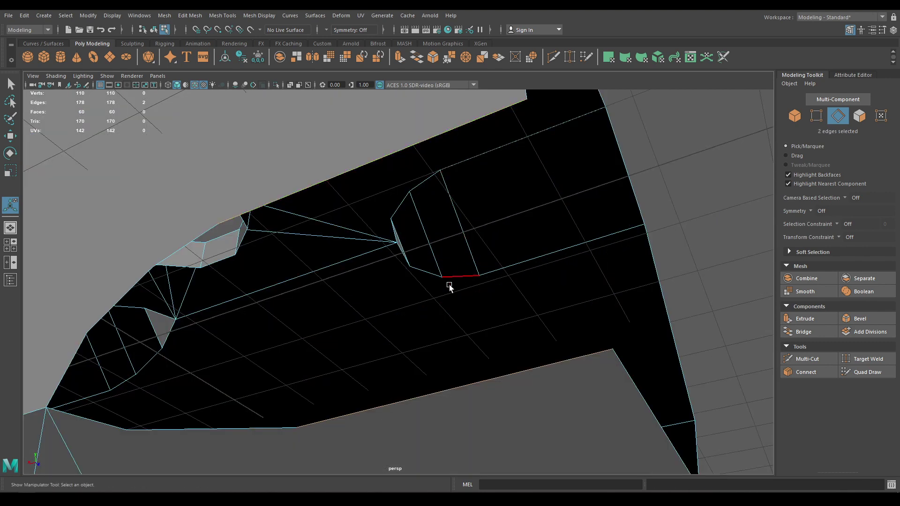
pyautogui.press('g')
# - Insert a vertex on the long segment of the bottom panel's rear left curve with the Multi-Cut tool
pyautogui.keyDown('shift'); pyautogui.click(188, 238); pyautogui.keyUp('shift')
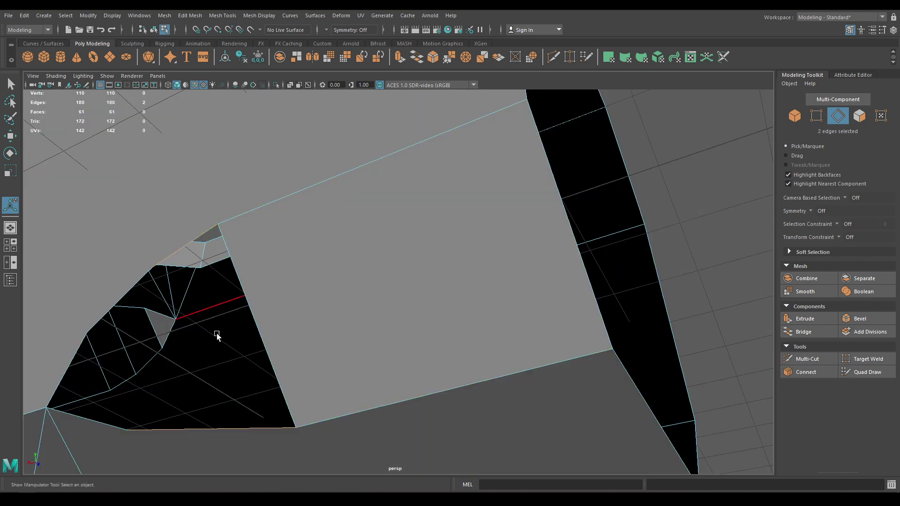
pyautogui.keyDown('alt'); pyautogui.moveTo(217, 335); pyautogui.dragTo(325, 333); pyautogui.keyUp('alt')
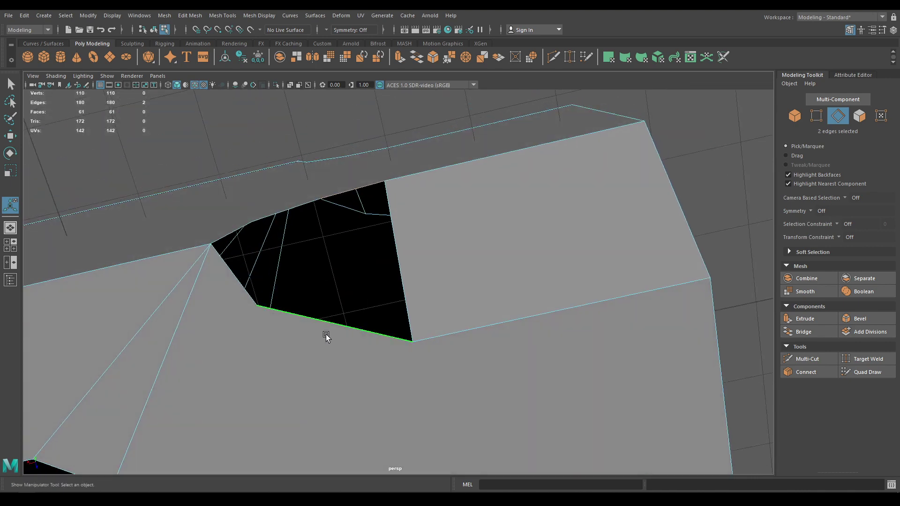
pyautogui.moveTo(311, 237); pyautogui.dragTo(248, 358, button='right')
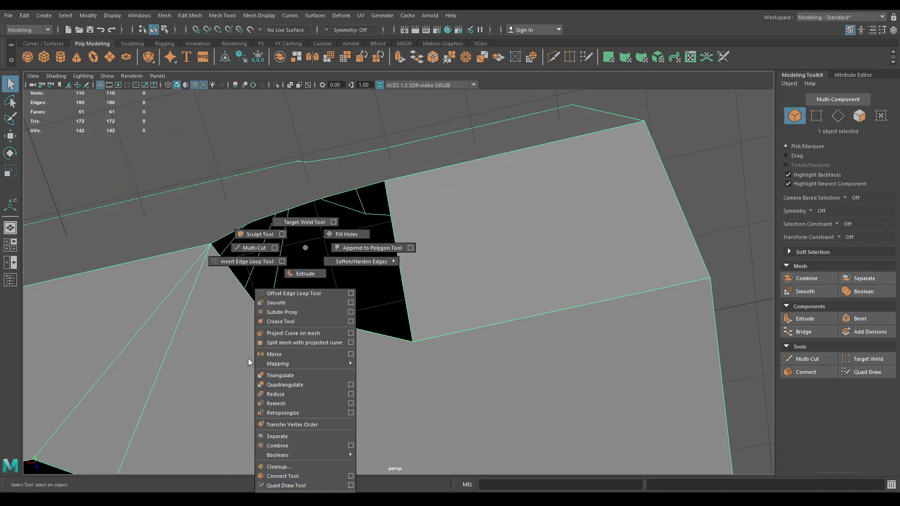
pyautogui.keyDown('shift'); pyautogui.moveTo(249, 257); pyautogui.dragTo(255, 249, button='right'); pyautogui.keyUp('shift')
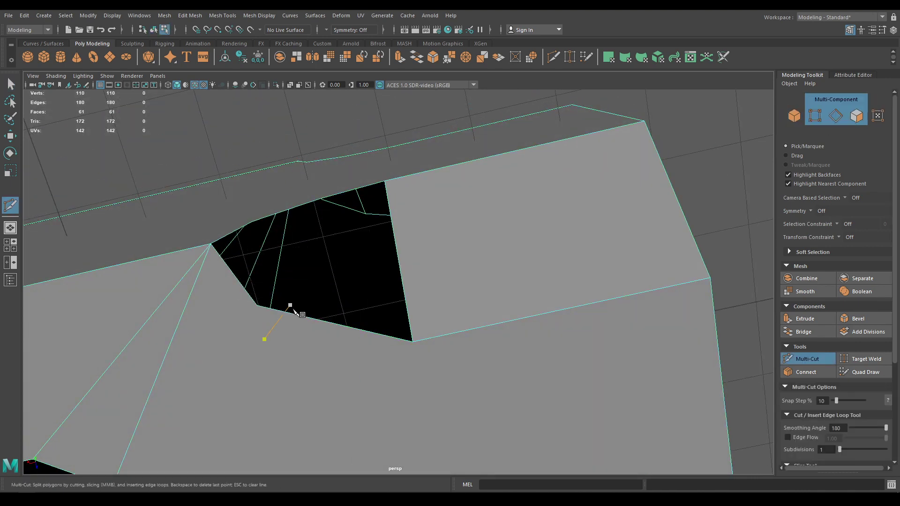
pyautogui.click(317, 321)
pyautogui.press('w')
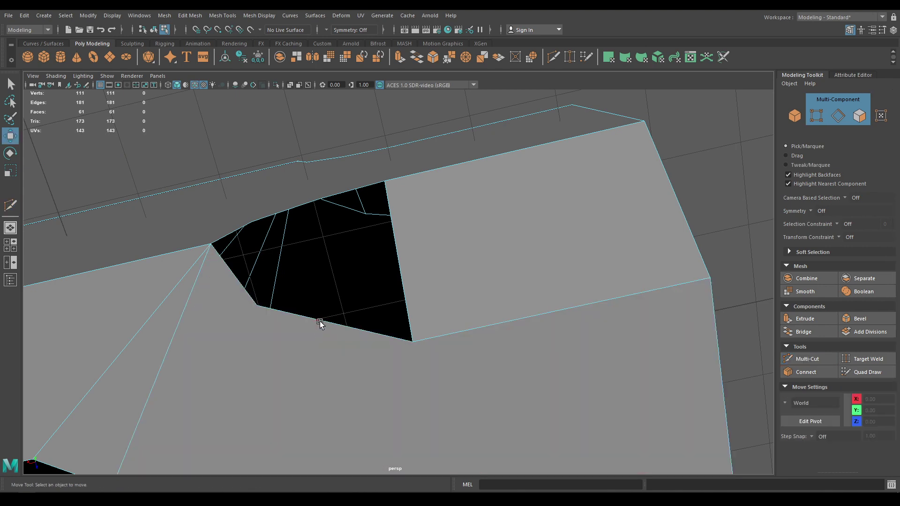
# - In the bottom view, move the new vertex on the rear left curve to about X -3.22, Z -1.71 to round it
pyautogui.click(318, 320)
pyautogui.keyDown('alt'); pyautogui.moveTo(314, 344); pyautogui.dragTo(386, 370); pyautogui.keyUp('alt')
pyautogui.press('space')
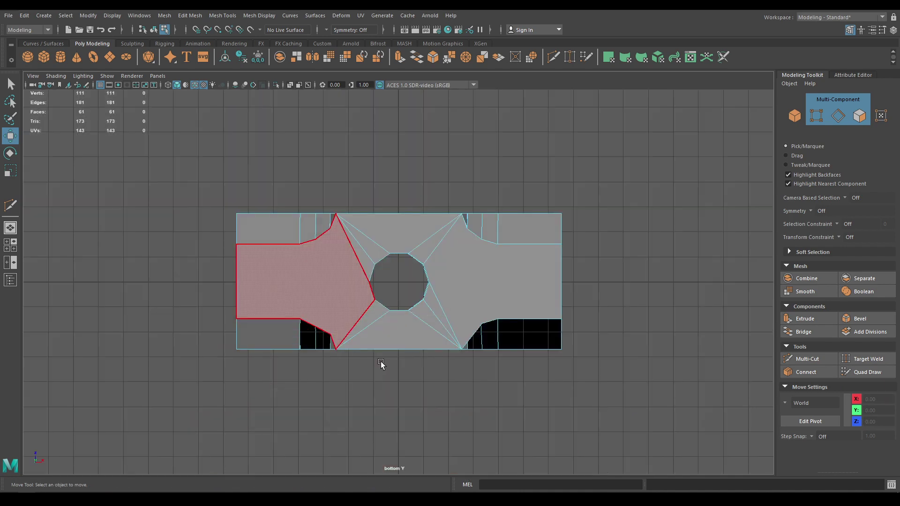
pyautogui.keyDown('alt'); pyautogui.moveTo(344, 381); pyautogui.dragTo(363, 358, button='middle'); pyautogui.keyUp('alt')
pyautogui.keyDown('alt'); pyautogui.moveTo(377, 367); pyautogui.dragTo(444, 418, button='right'); pyautogui.keyUp('alt')
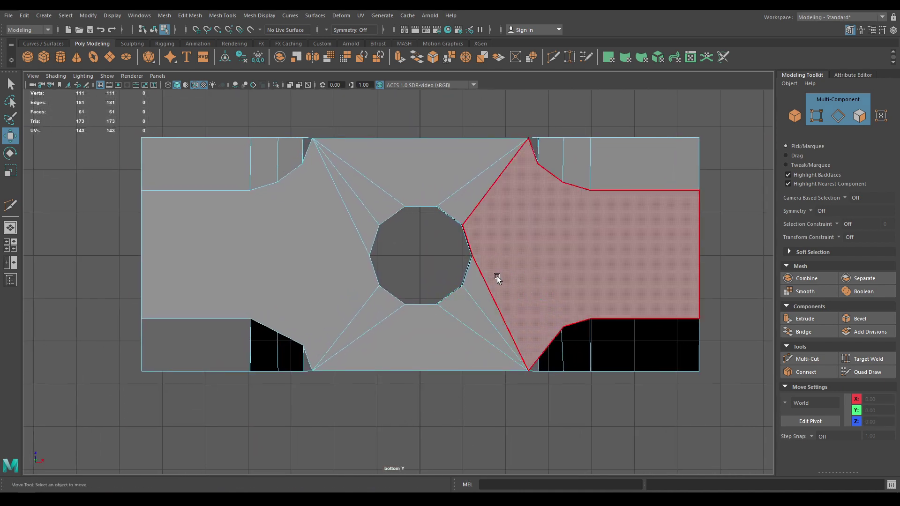
pyautogui.keyDown('alt'); pyautogui.moveTo(401, 323); pyautogui.dragTo(529, 270, button='middle'); pyautogui.keyUp('alt')
pyautogui.moveTo(454, 372); pyautogui.dragTo(425, 345, button='right')
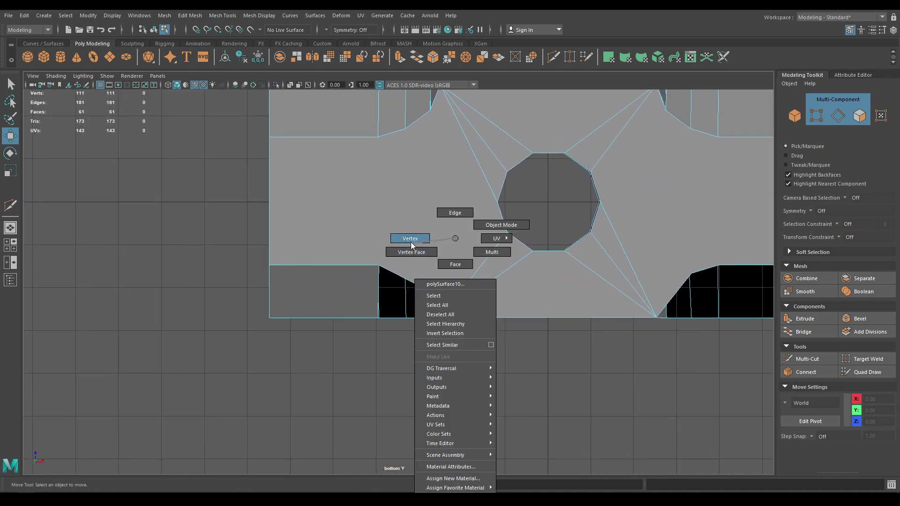
pyautogui.moveTo(411, 242); pyautogui.dragTo(411, 242, button='right')
pyautogui.click(410, 277)
pyautogui.scroll(3, 399, 274)
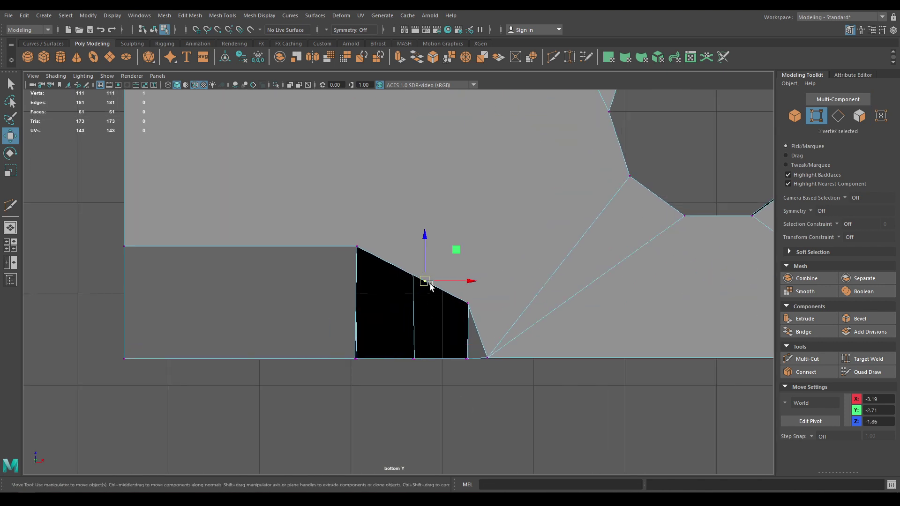
pyautogui.moveTo(430, 287); pyautogui.dragTo(424, 278)
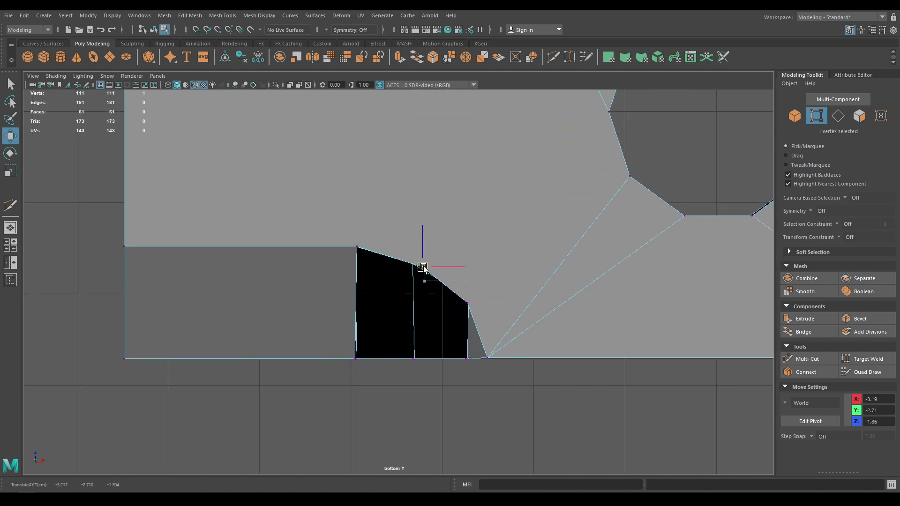
pyautogui.keyDown('alt'); pyautogui.moveTo(440, 223); pyautogui.dragTo(461, 423, button='middle'); pyautogui.keyUp('alt')
pyautogui.keyDown('alt'); pyautogui.moveTo(462, 188); pyautogui.dragTo(423, 273, button='middle'); pyautogui.keyUp('alt')
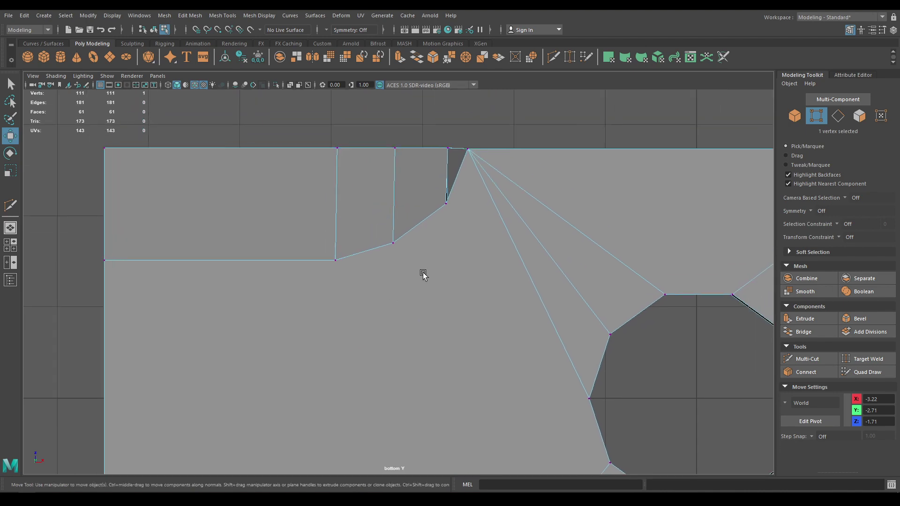
pyautogui.scroll(-3, 514, 302)
pyautogui.keyDown('alt'); pyautogui.moveTo(539, 311); pyautogui.dragTo(335, 207, button='middle'); pyautogui.keyUp('alt')
pyautogui.scroll(2, 645, 378)
pyautogui.keyDown('alt'); pyautogui.moveTo(620, 353); pyautogui.dragTo(534, 266, button='middle'); pyautogui.keyUp('alt')
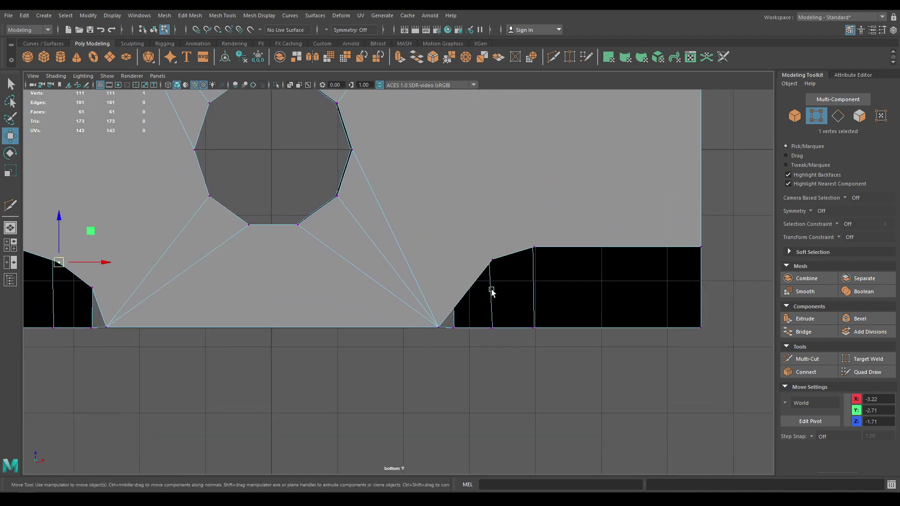
pyautogui.moveTo(474, 282); pyautogui.dragTo(506, 267, button='right')
pyautogui.keyDown('shift'); pyautogui.moveTo(531, 210); pyautogui.dragTo(483, 278, button='right'); pyautogui.keyUp('shift')
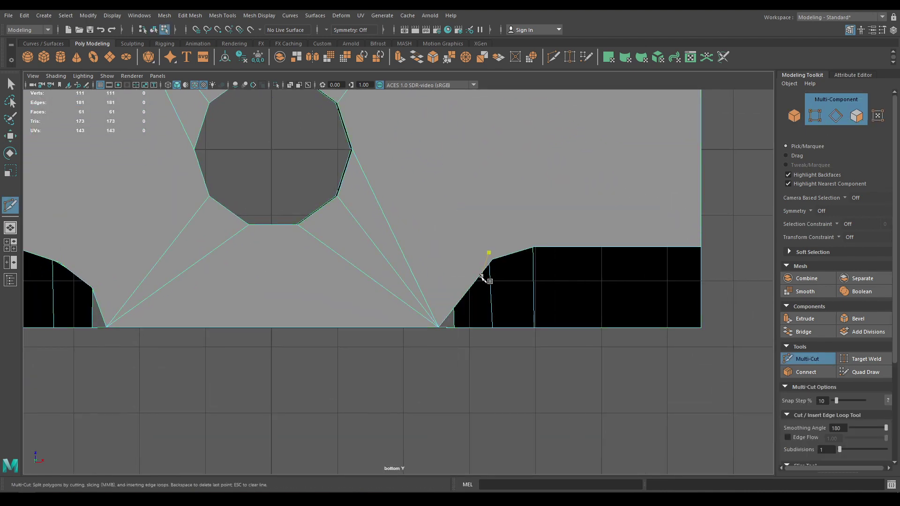
pyautogui.press('space')
pyautogui.moveTo(468, 290); pyautogui.dragTo(454, 196)
pyautogui.keyDown('alt'); pyautogui.moveTo(480, 265); pyautogui.dragTo(383, 245); pyautogui.keyUp('alt')
pyautogui.keyDown('alt'); pyautogui.moveTo(383, 245); pyautogui.dragTo(560, 221, button='middle'); pyautogui.keyUp('alt')
pyautogui.keyDown('alt'); pyautogui.moveTo(439, 272); pyautogui.dragTo(423, 291); pyautogui.keyUp('alt')
pyautogui.keyDown('alt'); pyautogui.moveTo(392, 215); pyautogui.dragTo(471, 321); pyautogui.keyUp('alt')
pyautogui.keyDown('alt'); pyautogui.moveTo(471, 321); pyautogui.dragTo(456, 293, button='right'); pyautogui.keyUp('alt')
pyautogui.keyDown('alt'); pyautogui.moveTo(483, 265); pyautogui.dragTo(505, 202); pyautogui.keyUp('alt')
pyautogui.press('w')
# - Bridge the two adjoining pairs of curved edge segments between the rear and bottom panels at the left end
pyautogui.keyDown('alt'); pyautogui.moveTo(516, 269); pyautogui.dragTo(457, 230); pyautogui.keyUp('alt')
pyautogui.moveTo(358, 185); pyautogui.dragTo(356, 161, button='right')
pyautogui.keyDown('alt'); pyautogui.moveTo(435, 162); pyautogui.dragTo(421, 165); pyautogui.keyUp('alt')
pyautogui.keyDown('alt'); pyautogui.moveTo(420, 168); pyautogui.dragTo(553, 261, button='right'); pyautogui.keyUp('alt')
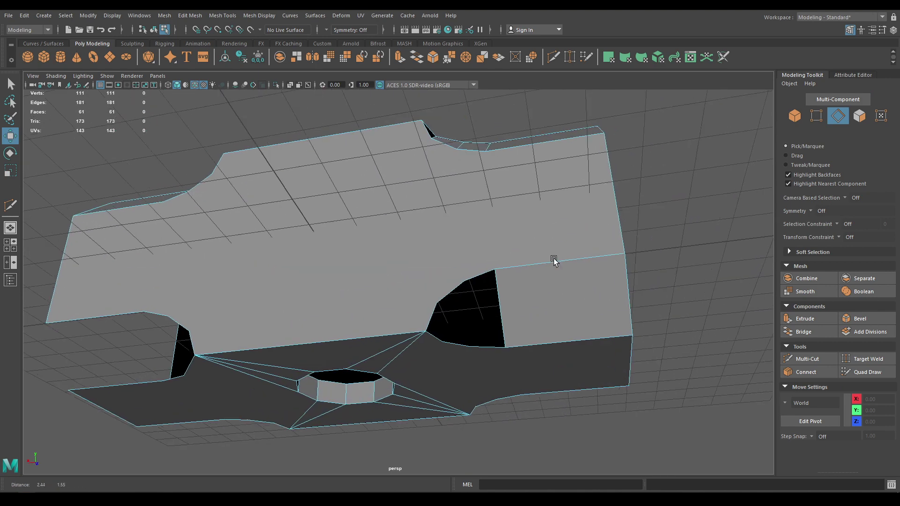
pyautogui.click(486, 263)
pyautogui.keyDown('shift'); pyautogui.click(481, 347); pyautogui.keyUp('shift')
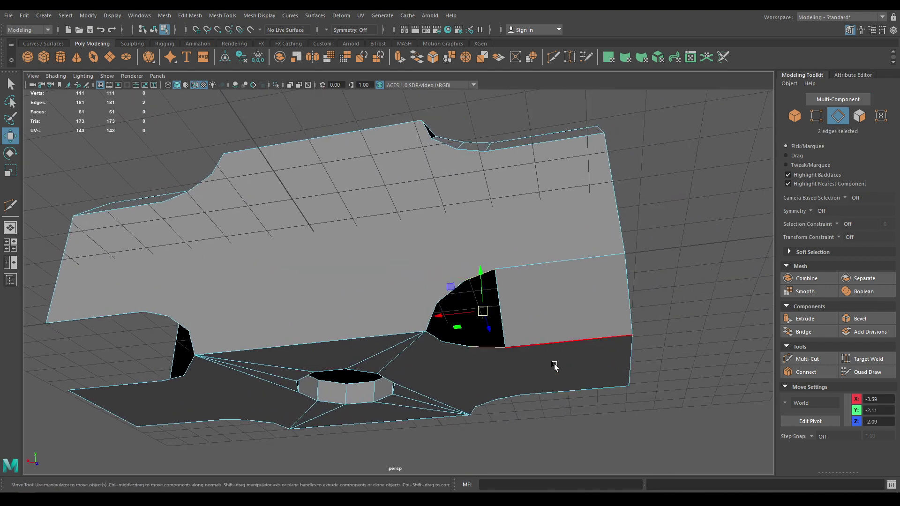
pyautogui.hotkey('ctrl', 'z')
pyautogui.click(487, 347)
pyautogui.keyDown('shift'); pyautogui.click(483, 272); pyautogui.keyUp('shift')
pyautogui.keyDown('shift'); pyautogui.moveTo(510, 255); pyautogui.dragTo(490, 368, button='right'); pyautogui.keyUp('shift')
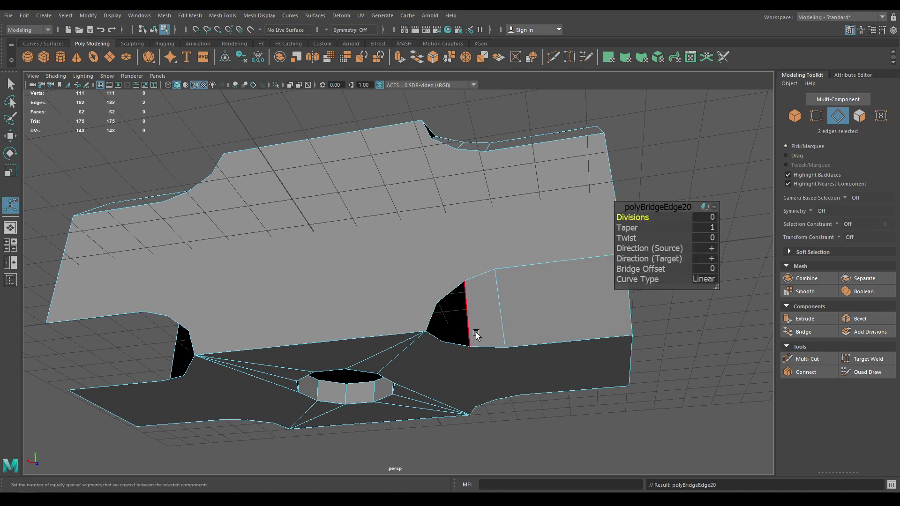
pyautogui.press('g')
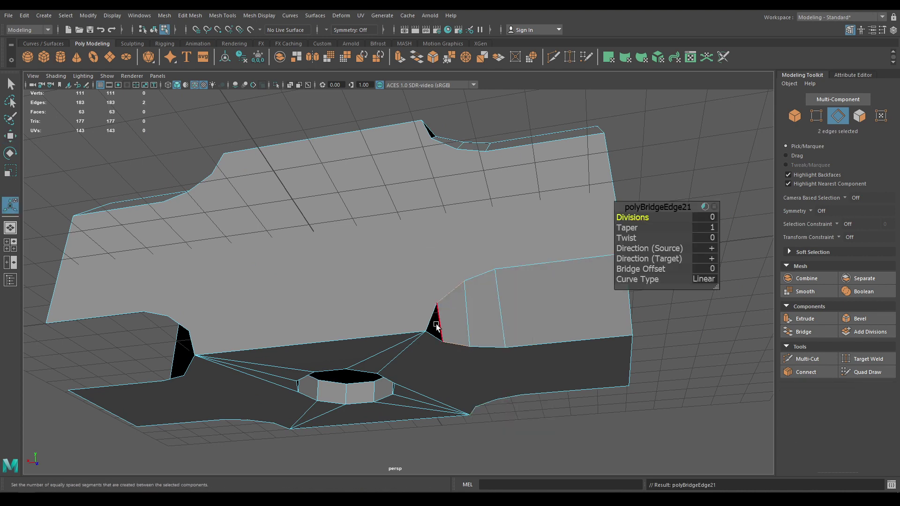
# - Bridge the long straight edges and the first adjoining pair of curved segments between the rear and bottom panels at the right end
pyautogui.keyDown('alt'); pyautogui.moveTo(438, 322); pyautogui.dragTo(661, 352); pyautogui.keyUp('alt')
pyautogui.click(335, 247)
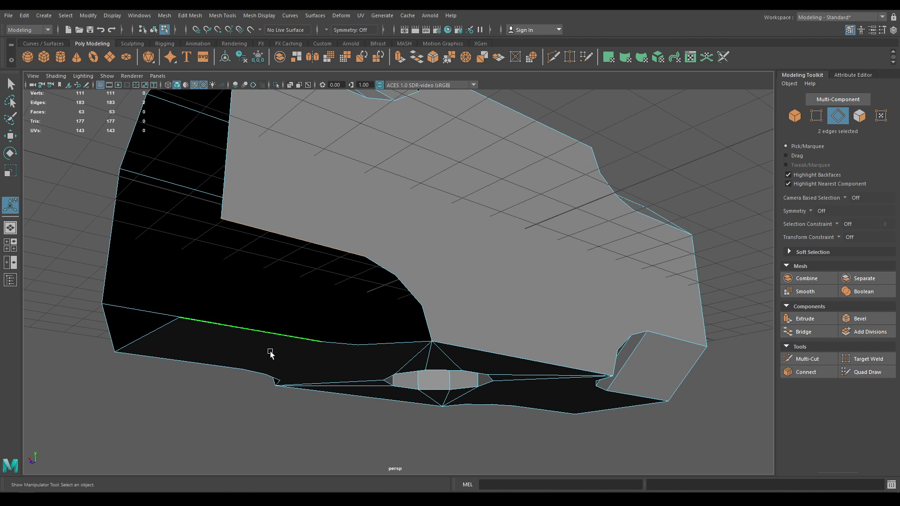
pyautogui.press('g')
pyautogui.click(354, 343)
pyautogui.keyDown('shift'); pyautogui.click(375, 266); pyautogui.keyUp('shift')
pyautogui.press('f')
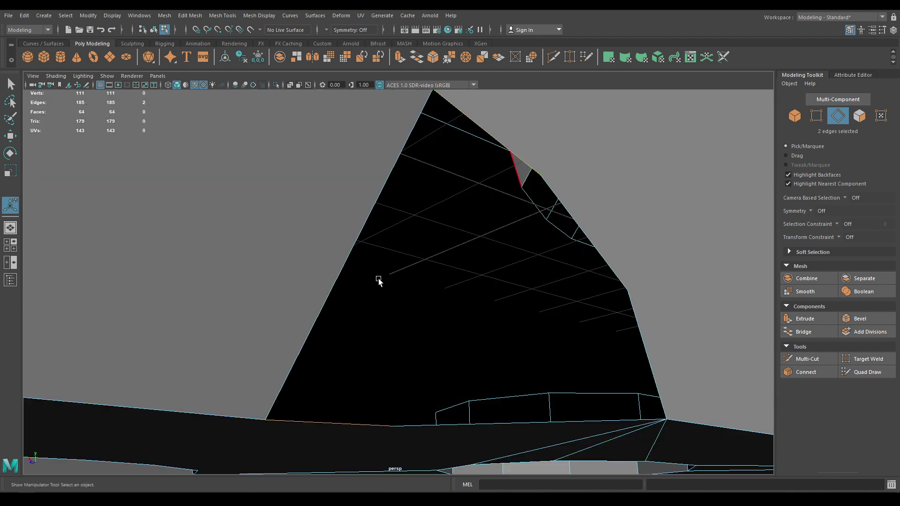
pyautogui.press('g')
# - Insert a vertex on the long segment of the bottom panel's rear right curve with the Multi-Cut tool
pyautogui.click(485, 425)
pyautogui.scroll(-2, 519, 276)
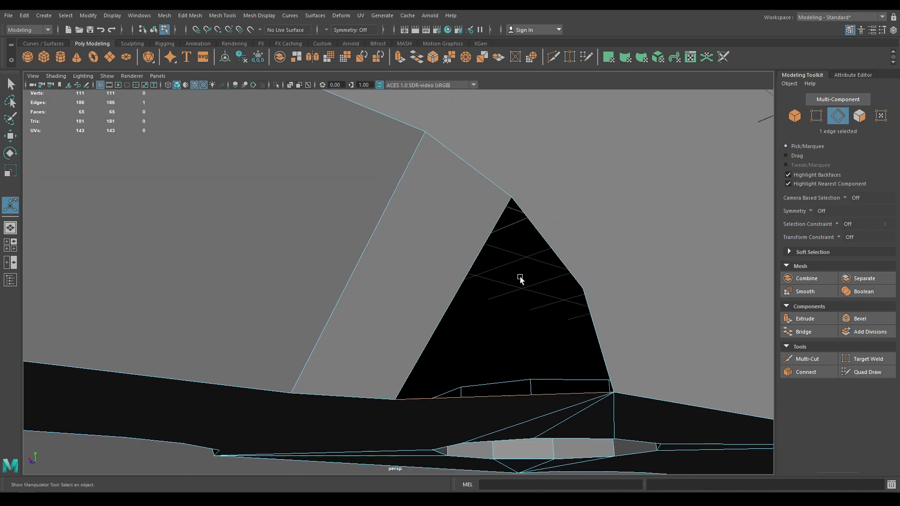
pyautogui.keyDown('alt'); pyautogui.moveTo(519, 277); pyautogui.dragTo(462, 251); pyautogui.keyUp('alt')
pyautogui.moveTo(569, 238); pyautogui.dragTo(576, 306, button='right')
pyautogui.moveTo(618, 221); pyautogui.dragTo(619, 223, button='right')
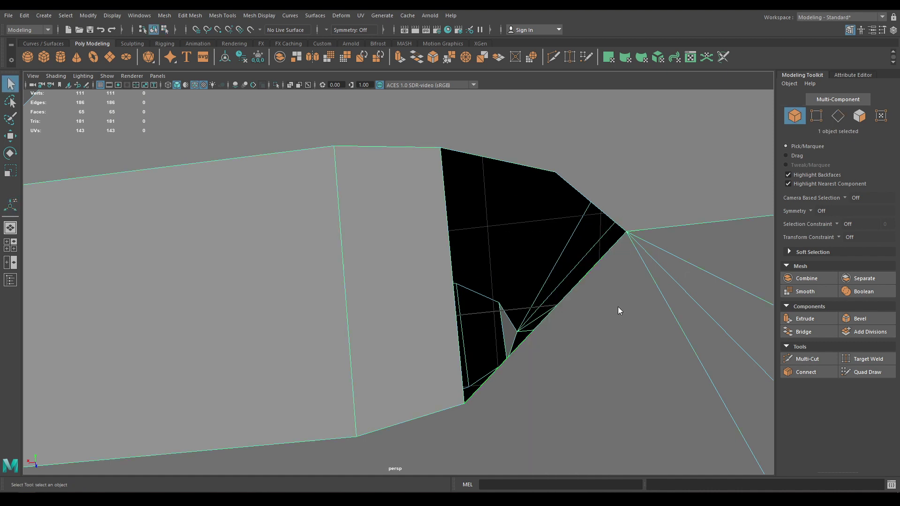
pyautogui.keyDown('shift'); pyautogui.moveTo(617, 307); pyautogui.dragTo(562, 248, button='right'); pyautogui.keyUp('shift')
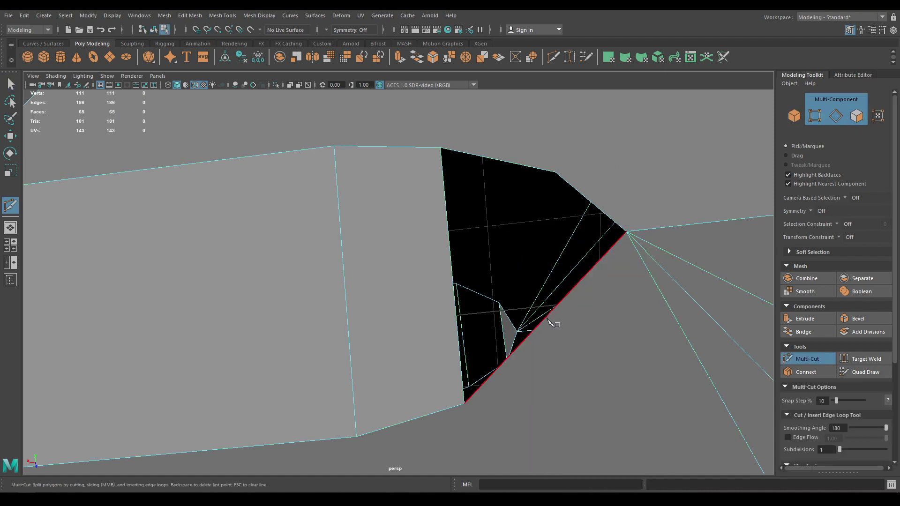
pyautogui.click(548, 320)
pyautogui.press('w')
pyautogui.press('space')
pyautogui.click(576, 306)
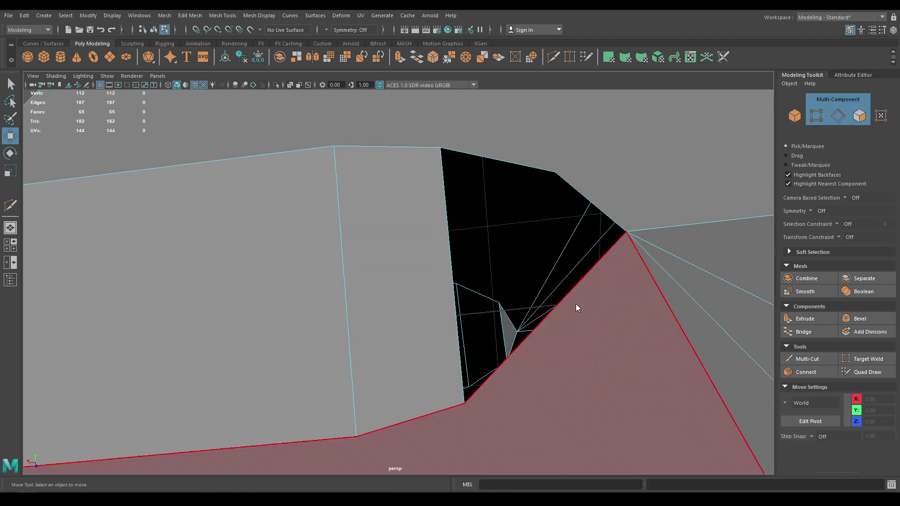
pyautogui.keyDown('alt'); pyautogui.moveTo(577, 307); pyautogui.dragTo(529, 245); pyautogui.keyUp('alt')
# - In the bottom view, move the new vertex on the rear right curve to about X 2.84, Z -2.15 to round it
pyautogui.moveTo(558, 325); pyautogui.dragTo(515, 238, button='right')
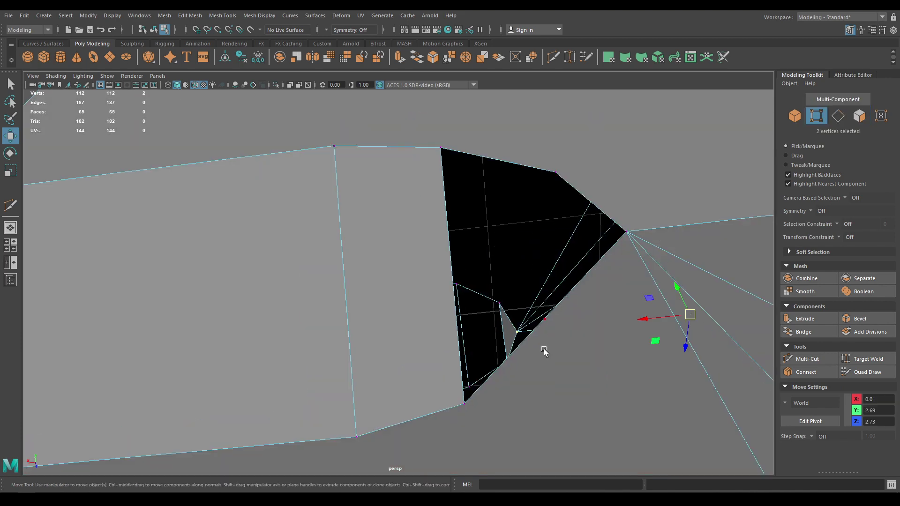
pyautogui.click(545, 327)
pyautogui.press('space')
pyautogui.moveTo(545, 327); pyautogui.dragTo(544, 353)
pyautogui.scroll(5, 543, 352)
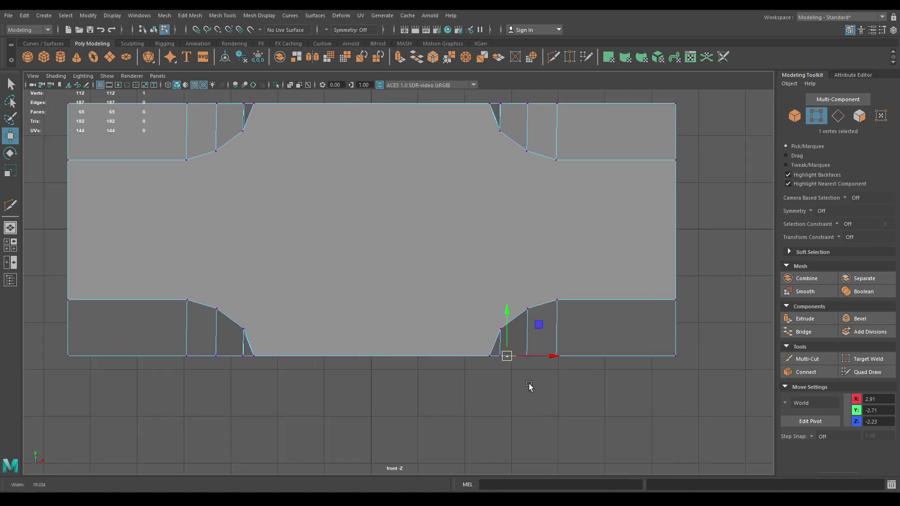
pyautogui.scroll(2, 471, 316)
pyautogui.press('space')
pyautogui.moveTo(567, 340); pyautogui.dragTo(606, 355)
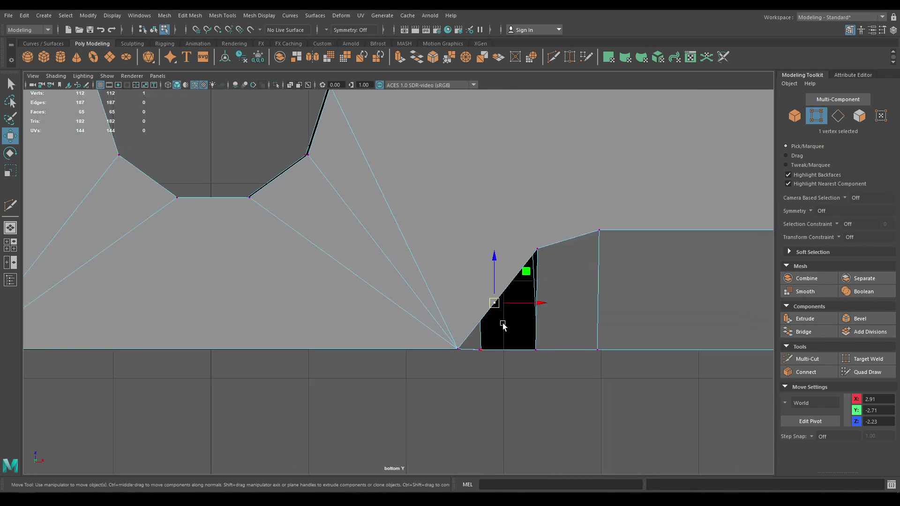
pyautogui.press('4')
pyautogui.moveTo(496, 305); pyautogui.dragTo(485, 291)
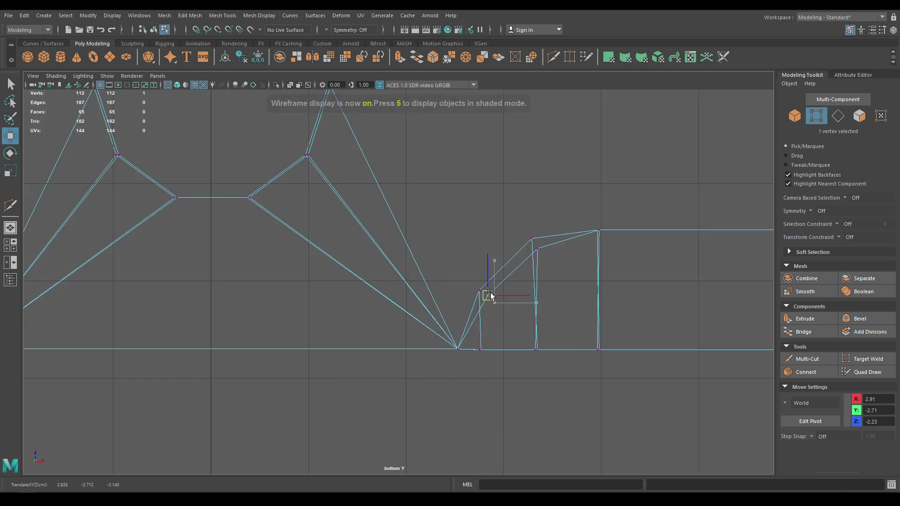
pyautogui.press('space')
pyautogui.moveTo(488, 293)
pyautogui.mouseDown()
pyautogui.moveTo(504, 242)
pyautogui.moveTo(560, 308)
pyautogui.moveTo(566, 253)
pyautogui.mouseUp()
pyautogui.press('5')
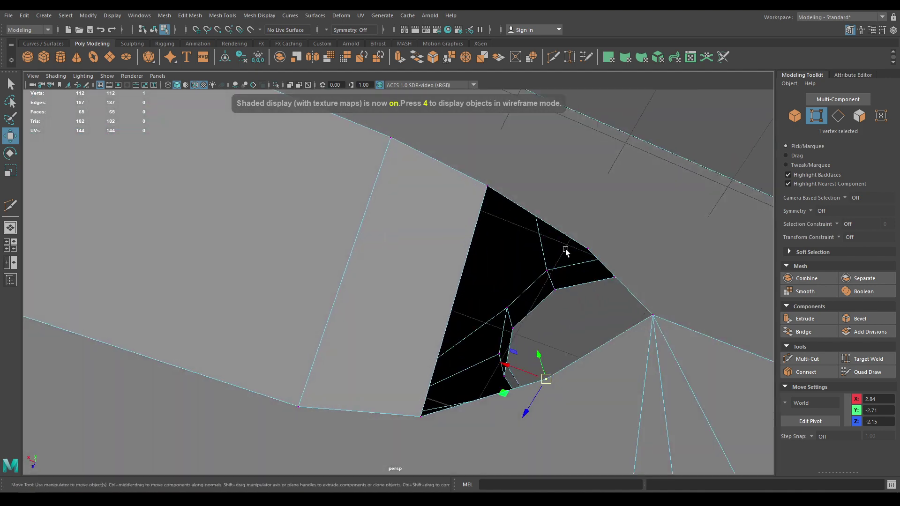
# - Bridge the next pair of curved edge segments between the rear and bottom panels at the right end
pyautogui.moveTo(556, 186); pyautogui.dragTo(550, 114, button='right')
pyautogui.click(539, 218)
pyautogui.keyDown('shift'); pyautogui.click(502, 392); pyautogui.keyUp('shift')
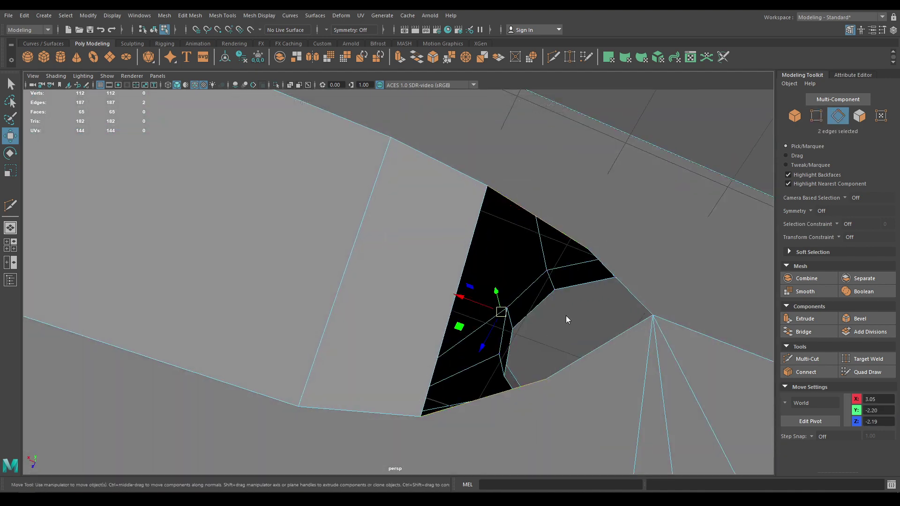
pyautogui.keyDown('shift'); pyautogui.moveTo(566, 316); pyautogui.dragTo(549, 430, button='right'); pyautogui.keyUp('shift')
pyautogui.keyDown('alt'); pyautogui.moveTo(594, 355); pyautogui.dragTo(586, 405); pyautogui.keyUp('alt')
pyautogui.press('w')
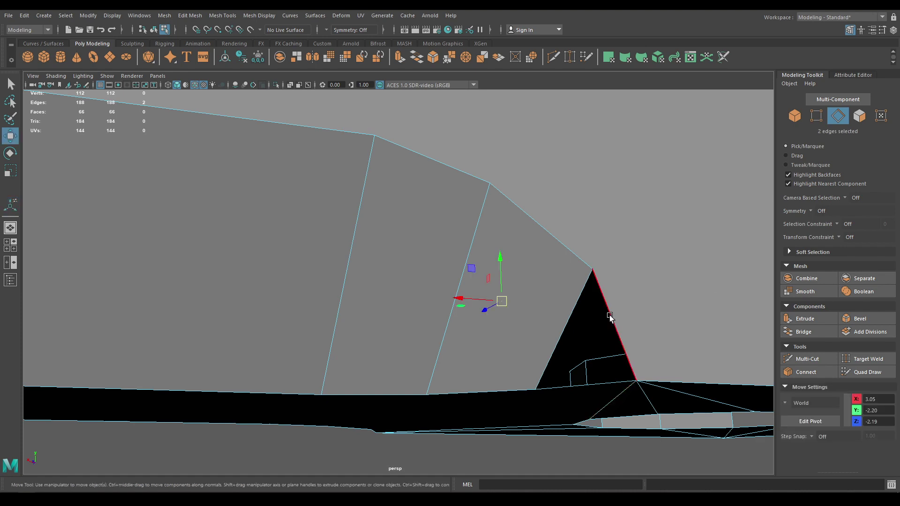
# - Select the border edges of the eight remaining triangular corner gaps, fill them with faces, and return to object mode
pyautogui.moveTo(612, 238); pyautogui.dragTo(612, 213, button='right')
pyautogui.keyDown('alt'); pyautogui.moveTo(615, 253); pyautogui.dragTo(589, 290); pyautogui.keyUp('alt')
pyautogui.click(551, 322)
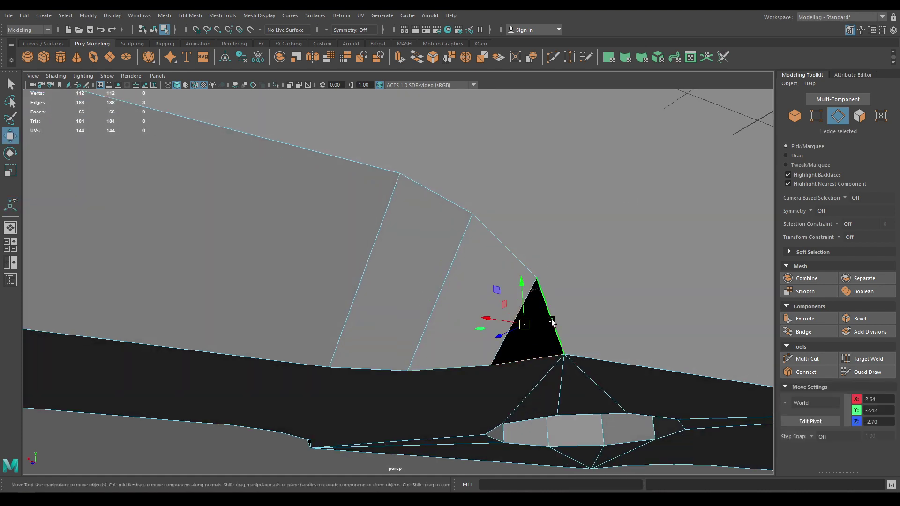
pyautogui.keyDown('alt'); pyautogui.moveTo(495, 360); pyautogui.dragTo(326, 213); pyautogui.keyUp('alt')
pyautogui.keyDown('shift'); pyautogui.doubleClick(439, 172); pyautogui.keyUp('shift')
pyautogui.keyDown('shift'); pyautogui.click(389, 281); pyautogui.keyUp('shift')
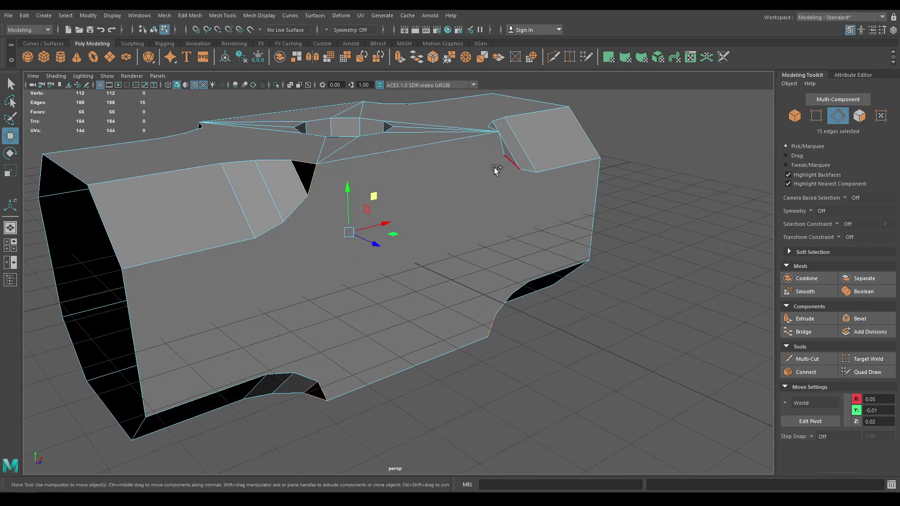
pyautogui.keyDown('alt'); pyautogui.moveTo(496, 169); pyautogui.dragTo(452, 163); pyautogui.keyUp('alt')
pyautogui.keyDown('shift'); pyautogui.click(401, 277); pyautogui.keyUp('shift')
pyautogui.keyDown('shift'); pyautogui.click(478, 244); pyautogui.keyUp('shift')
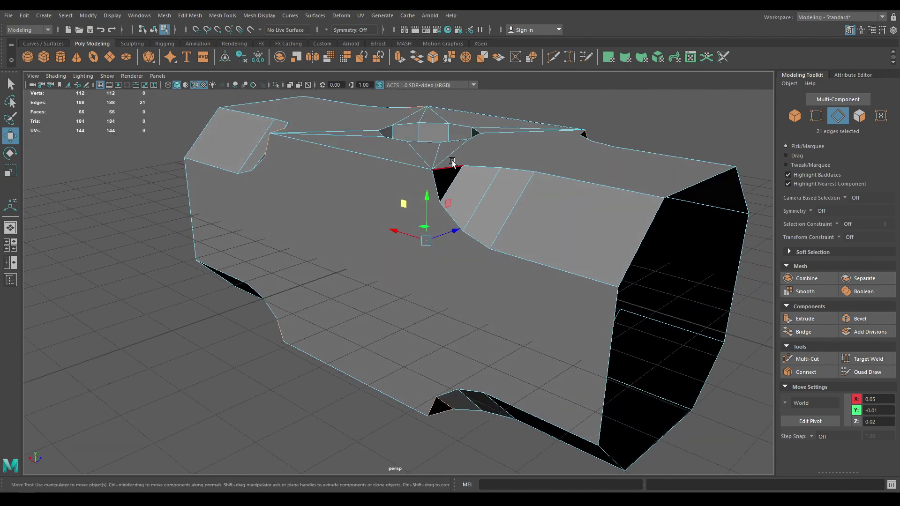
pyautogui.keyDown('shift'); pyautogui.moveTo(474, 172); pyautogui.dragTo(479, 249, button='right'); pyautogui.keyUp('shift')
pyautogui.keyDown('shift'); pyautogui.moveTo(463, 296); pyautogui.dragTo(463, 296, button='right'); pyautogui.keyUp('shift')
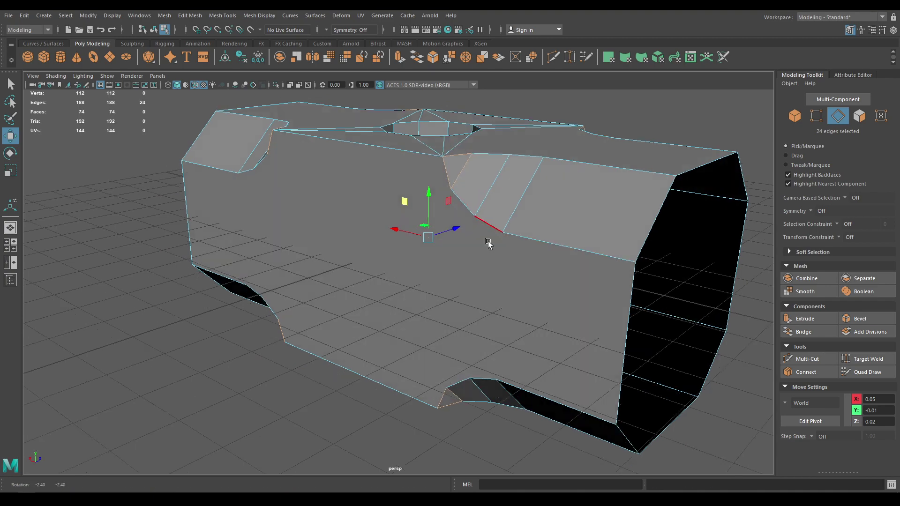
pyautogui.keyDown('alt'); pyautogui.moveTo(487, 244); pyautogui.dragTo(450, 193); pyautogui.keyUp('alt')
pyautogui.keyDown('alt'); pyautogui.moveTo(433, 129); pyautogui.dragTo(575, 170); pyautogui.keyUp('alt')
pyautogui.moveTo(575, 173); pyautogui.dragTo(621, 152, button='right')
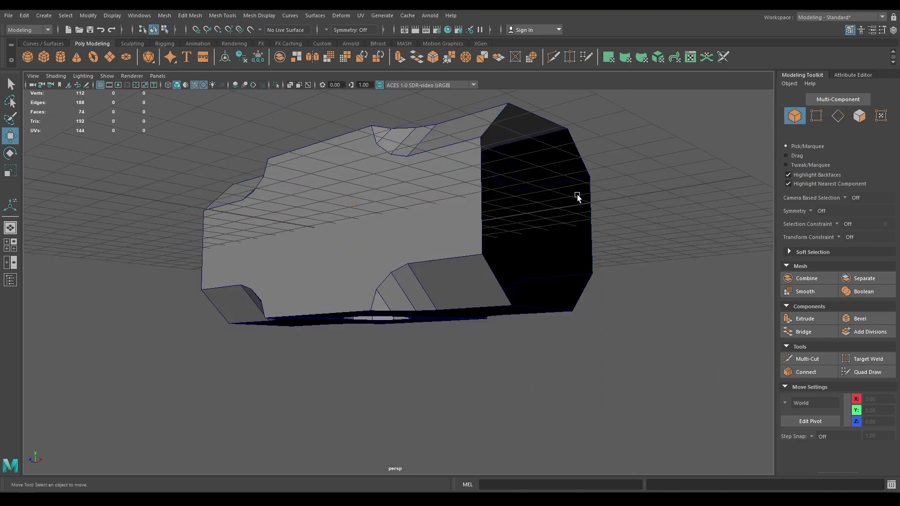
pyautogui.keyDown('alt'); pyautogui.moveTo(576, 195); pyautogui.dragTo(378, 327); pyautogui.keyUp('alt')
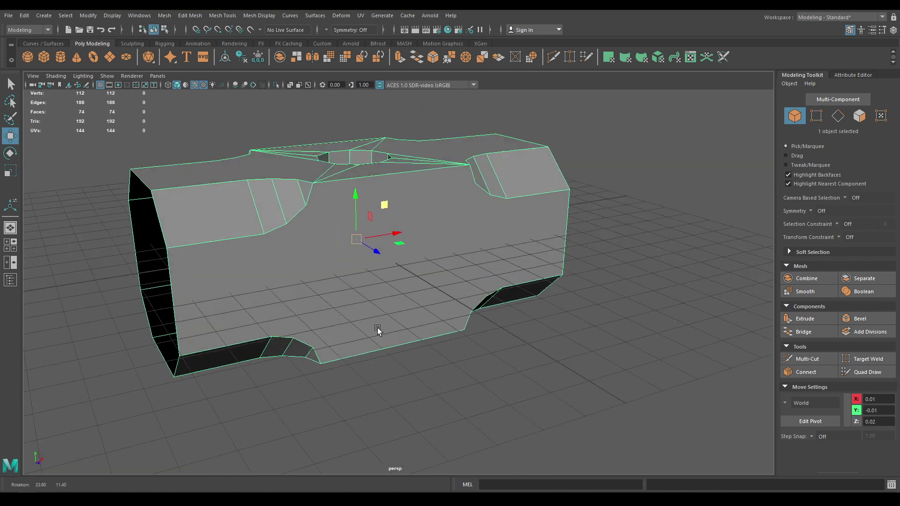
# - Show the object in the top view, framed around the ten-sided hole
pyautogui.press('space')
pyautogui.moveTo(410, 262); pyautogui.dragTo(354, 237)
pyautogui.keyDown('alt'); pyautogui.moveTo(354, 237); pyautogui.dragTo(338, 223, button='right'); pyautogui.keyUp('alt')
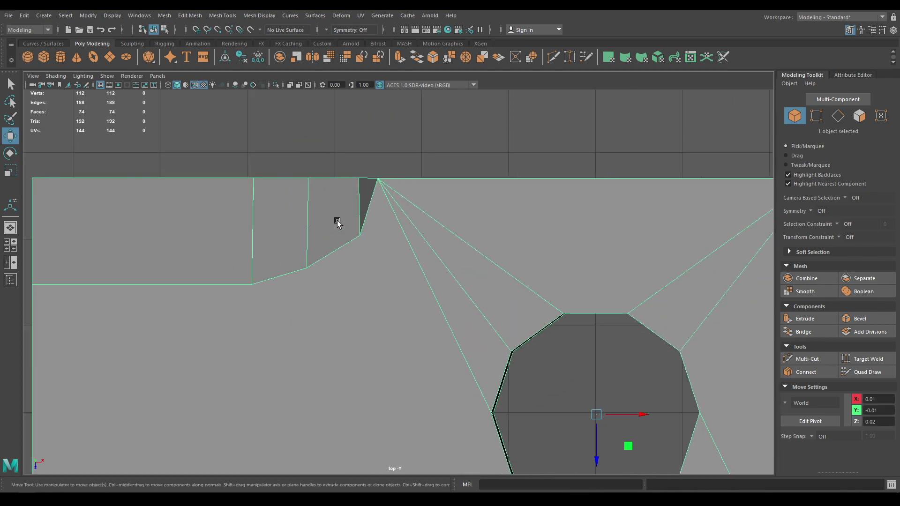
pyautogui.keyDown('alt'); pyautogui.moveTo(439, 359); pyautogui.dragTo(305, 269, button='middle'); pyautogui.keyUp('alt')
pyautogui.scroll(-3, 328, 258)
pyautogui.keyDown('alt'); pyautogui.moveTo(398, 245); pyautogui.dragTo(365, 185, button='middle'); pyautogui.keyUp('alt')
pyautogui.rightClick(392, 173)
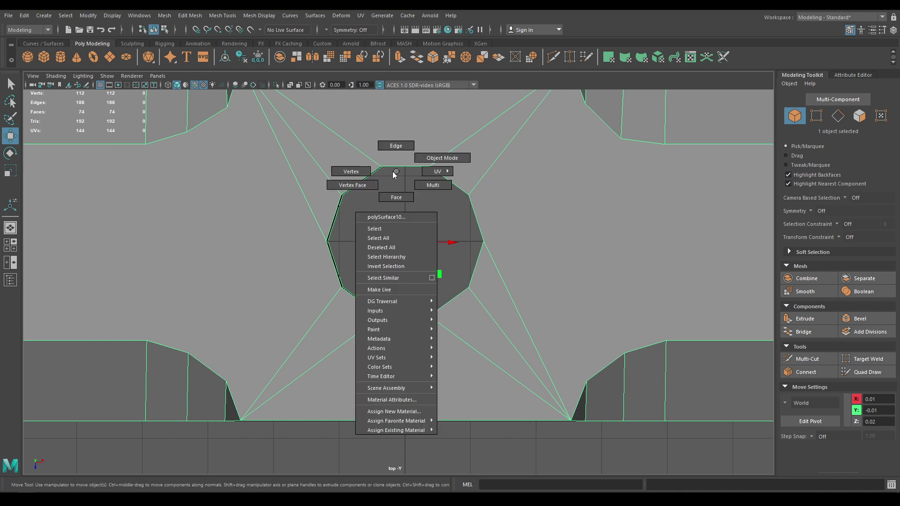
pyautogui.click(363, 171)
pyautogui.moveTo(301, 142); pyautogui.dragTo(529, 344)
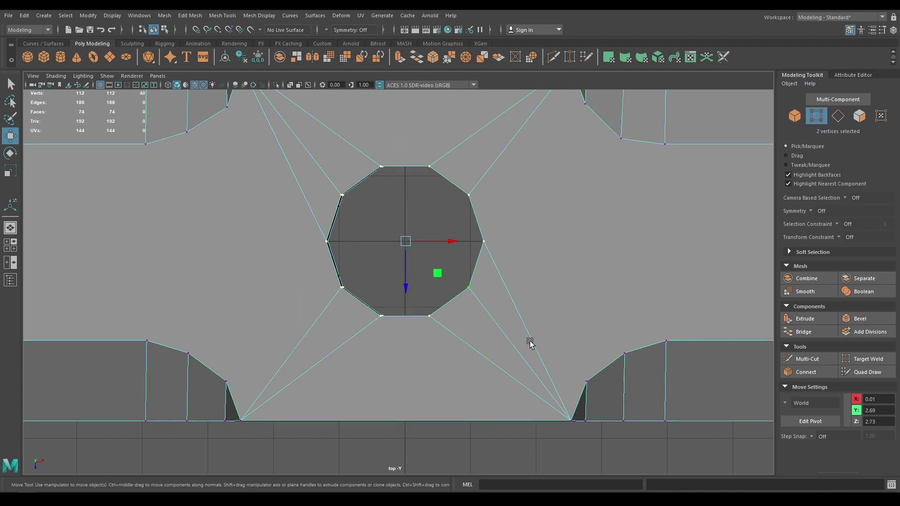
pyautogui.press('r')
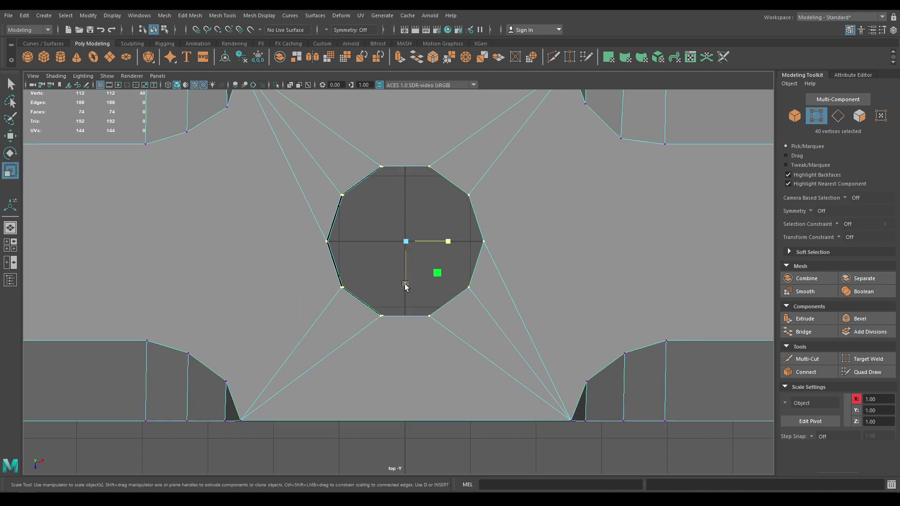
pyautogui.hotkey('ctrl', 'z')
pyautogui.hotkey('ctrl', 'z')
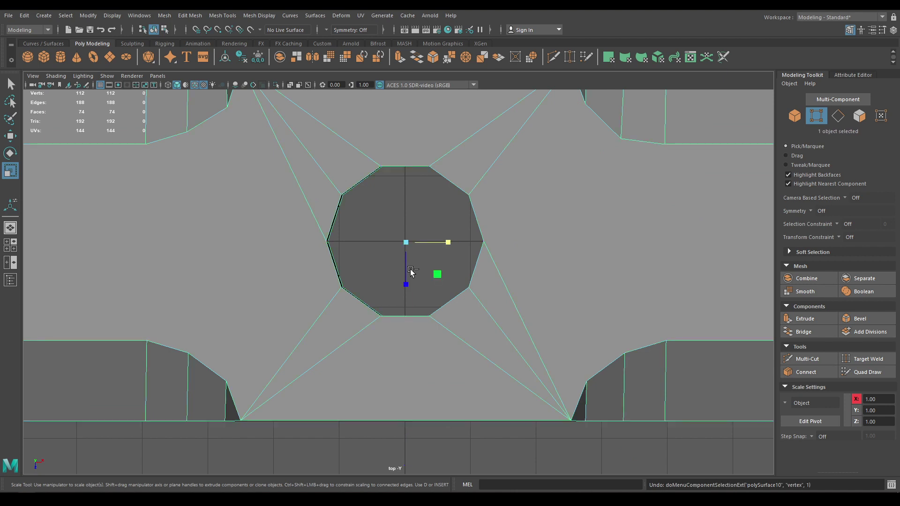
# - Select all vertices of the top and bottom holes and scale them to about 0.81 along Z in world orientation
pyautogui.moveTo(357, 221); pyautogui.dragTo(310, 206, button='right')
pyautogui.moveTo(316, 137); pyautogui.dragTo(529, 350)
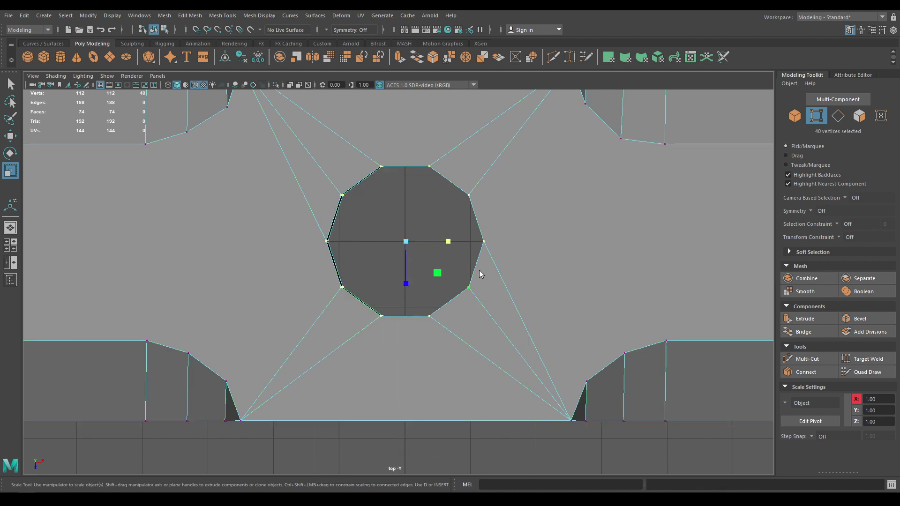
pyautogui.keyDown('ctrl'); pyautogui.keyDown('shift'); pyautogui.moveTo(479, 271); pyautogui.dragTo(443, 272, button='right'); pyautogui.keyUp('shift'); pyautogui.keyUp('ctrl')
pyautogui.moveTo(406, 283); pyautogui.dragTo(408, 278)
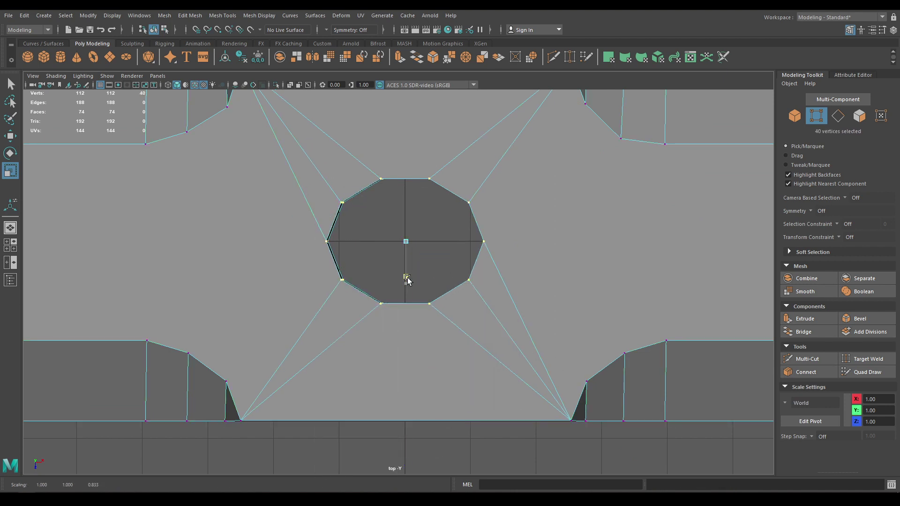
pyautogui.moveTo(447, 244); pyautogui.dragTo(448, 190)
pyautogui.press('space')
pyautogui.keyDown('alt'); pyautogui.moveTo(481, 283); pyautogui.dragTo(471, 251); pyautogui.keyUp('alt')
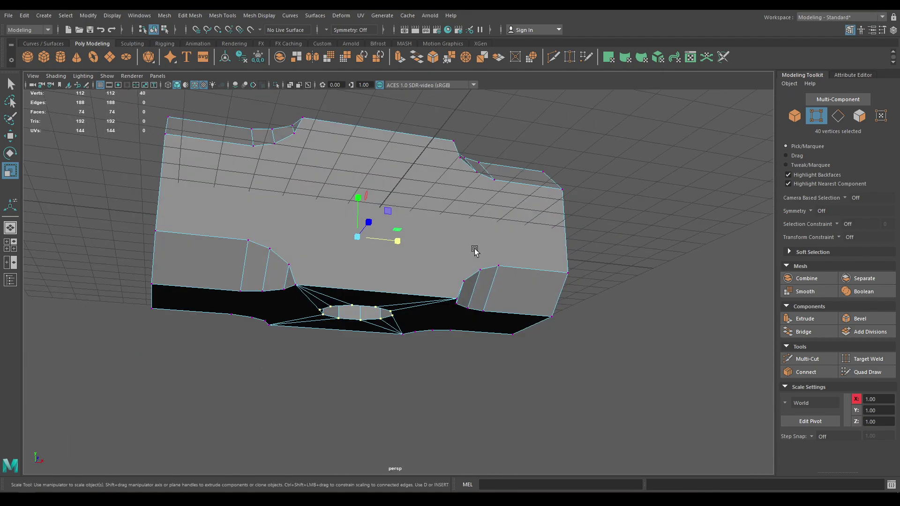
pyautogui.press('w')
pyautogui.keyDown('alt'); pyautogui.moveTo(466, 382); pyautogui.dragTo(431, 323); pyautogui.keyUp('alt')
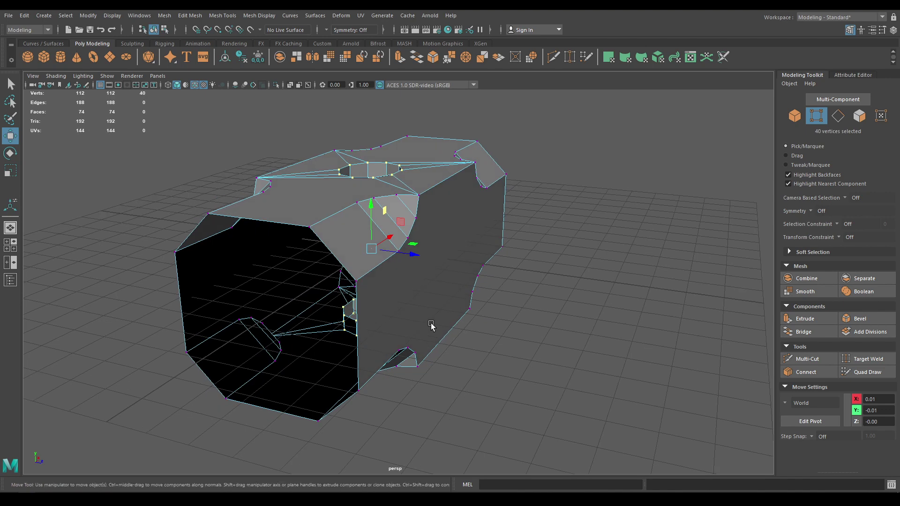
# - Select the border edge loops of both open ends and extrude them inward with an offset of 0.25, adjusting the thickness
pyautogui.moveTo(432, 323); pyautogui.dragTo(431, 276, button='right')
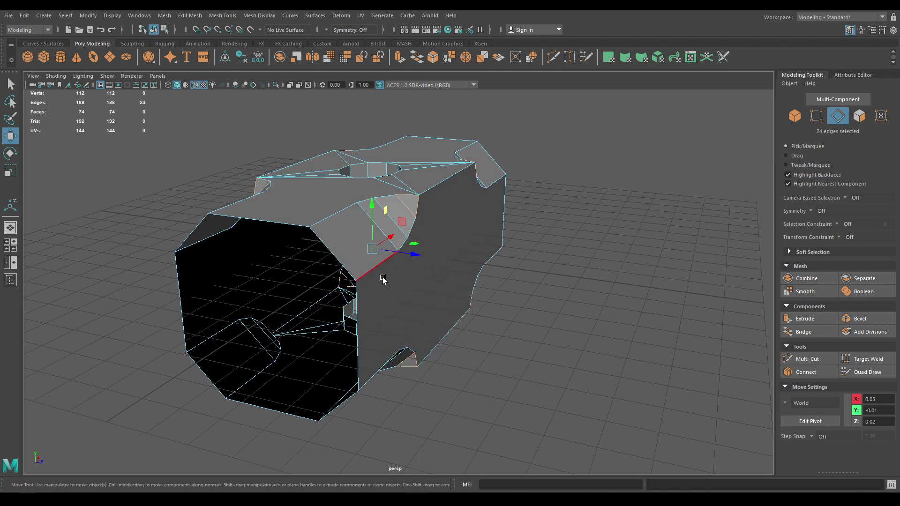
pyautogui.doubleClick(368, 315)
pyautogui.keyDown('alt'); pyautogui.moveTo(381, 330); pyautogui.dragTo(304, 325); pyautogui.keyUp('alt')
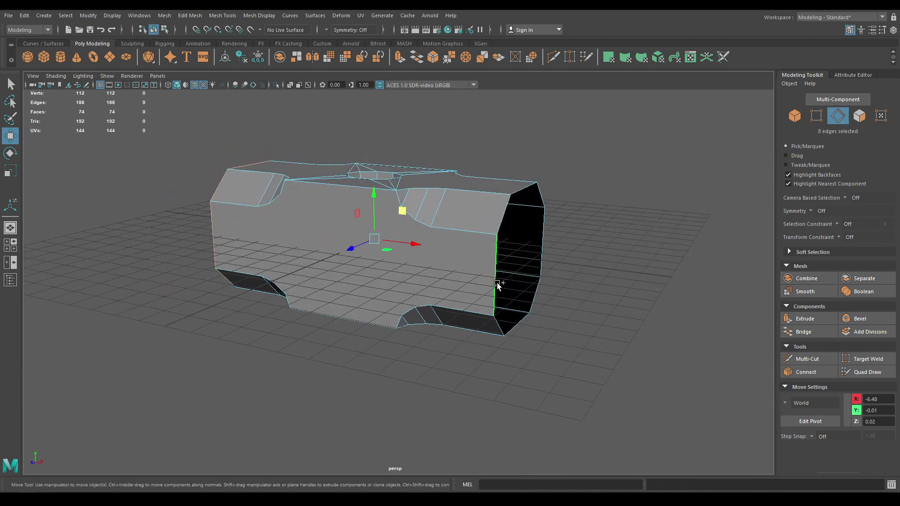
pyautogui.keyDown('alt'); pyautogui.moveTo(499, 286); pyautogui.dragTo(468, 362); pyautogui.keyUp('alt')
pyautogui.hotkey('ctrl', 'e')
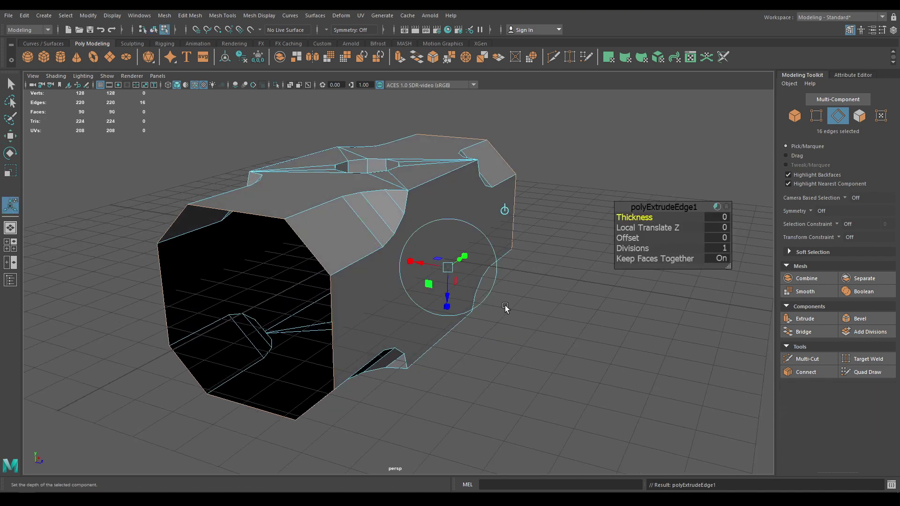
pyautogui.moveTo(636, 216); pyautogui.dragTo(633, 236)
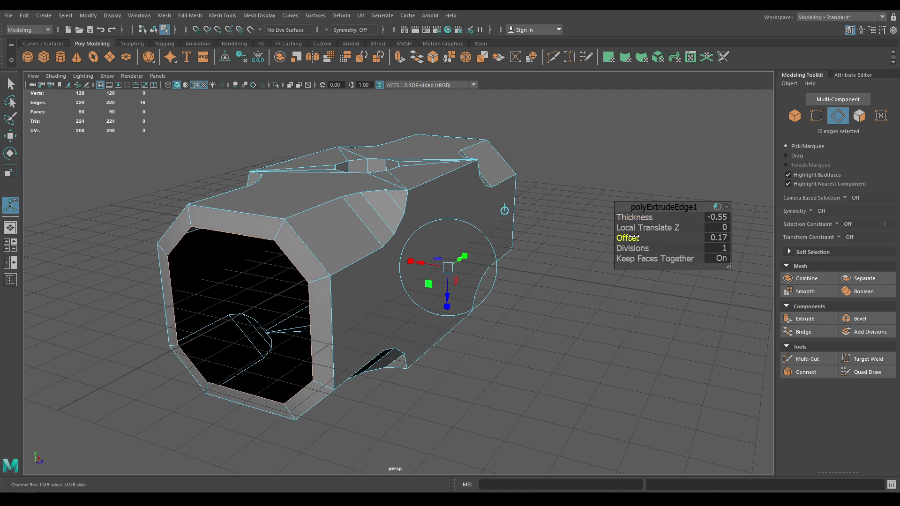
pyautogui.keyDown('alt'); pyautogui.moveTo(542, 254); pyautogui.dragTo(424, 271); pyautogui.keyUp('alt')
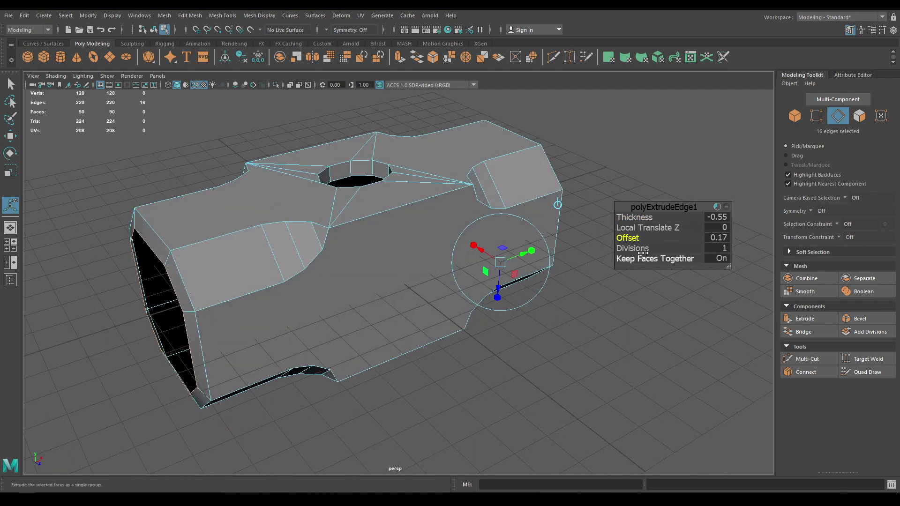
pyautogui.moveTo(628, 238); pyautogui.dragTo(634, 238)
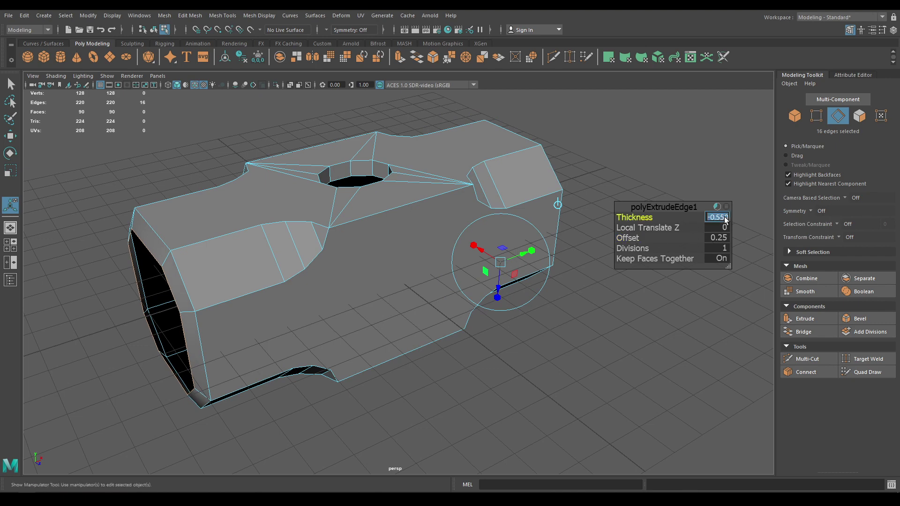
pyautogui.press('Return')
pyautogui.keyDown('alt'); pyautogui.moveTo(197, 228); pyautogui.dragTo(239, 225); pyautogui.keyUp('alt')
pyautogui.press('w')
# - Extrude both end border loops again with an offset of about 1.32 and adjust the thickness, narrowing the openings
pyautogui.hotkey('ctrl', 'e')
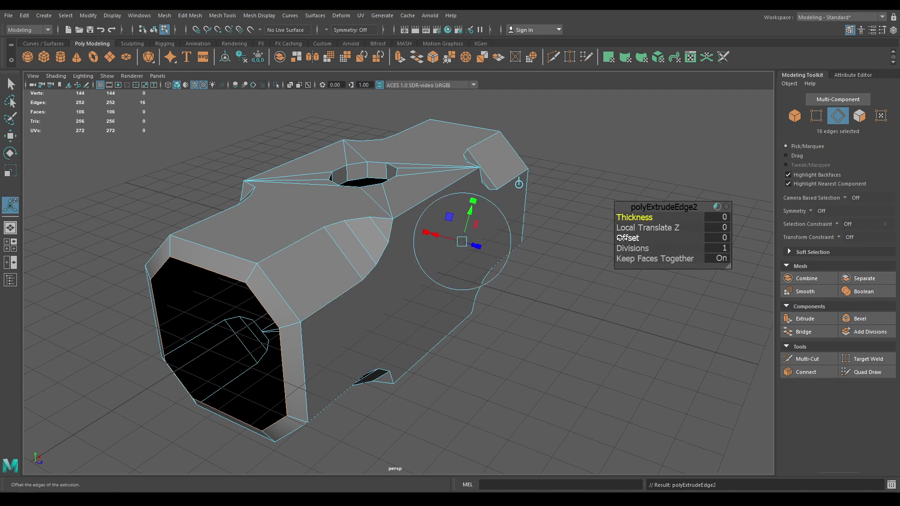
pyautogui.moveTo(622, 238); pyautogui.dragTo(689, 236)
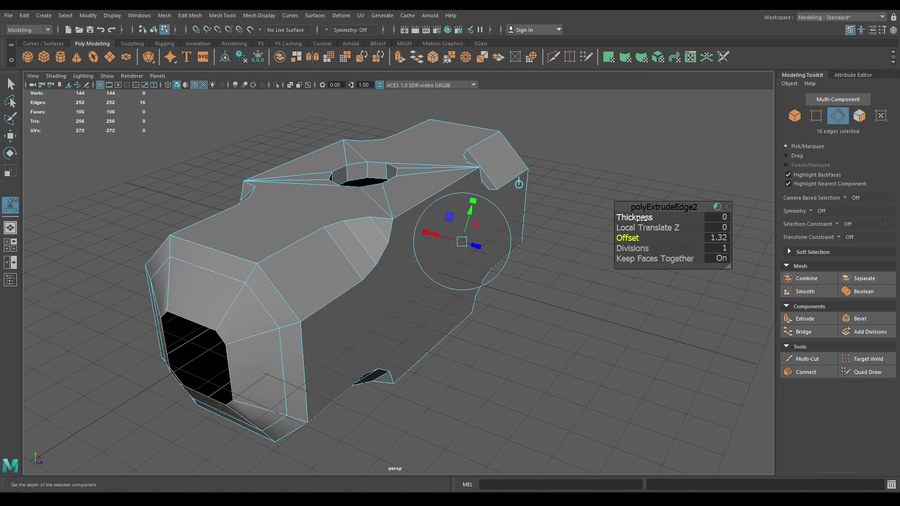
pyautogui.moveTo(641, 219); pyautogui.dragTo(614, 222)
pyautogui.press('w')
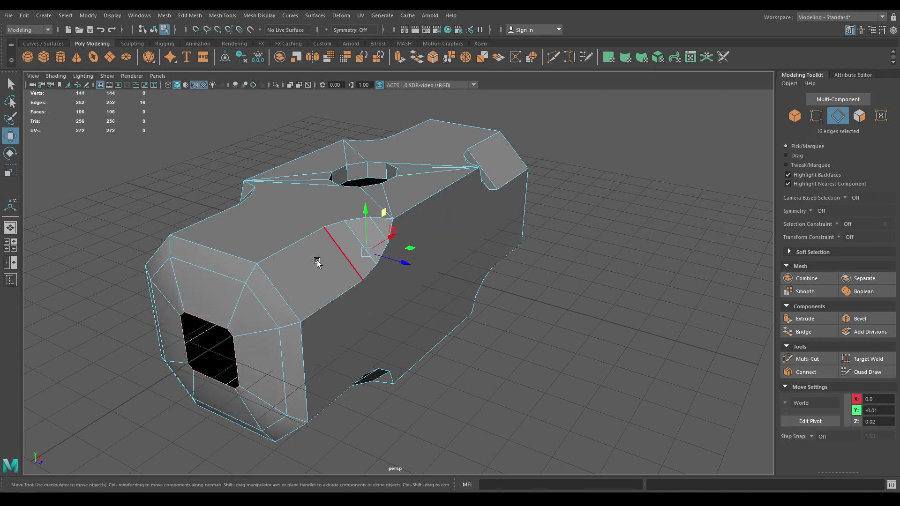
# - Close both end openings by merging each remaining inner border loop to its center
pyautogui.keyDown('alt'); pyautogui.moveTo(317, 262); pyautogui.dragTo(324, 212); pyautogui.keyUp('alt')
pyautogui.moveTo(334, 185); pyautogui.dragTo(336, 158, button='right')
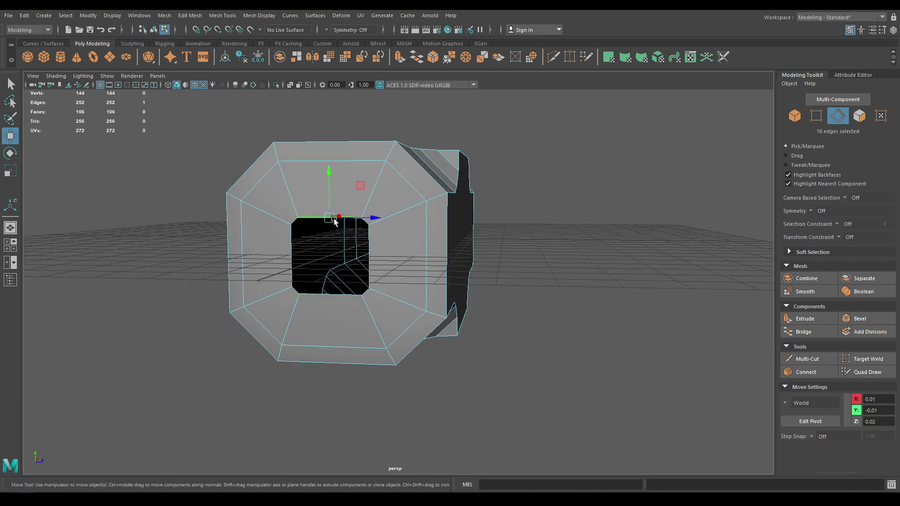
pyautogui.keyDown('shift'); pyautogui.moveTo(350, 194); pyautogui.dragTo(341, 139, button='right'); pyautogui.keyUp('shift')
pyautogui.keyDown('alt'); pyautogui.moveTo(341, 140); pyautogui.dragTo(262, 194); pyautogui.keyUp('alt')
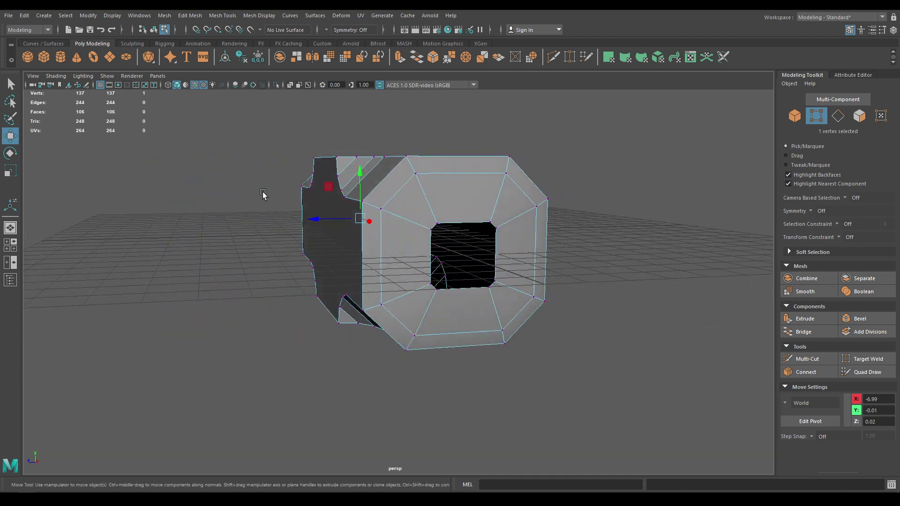
pyautogui.doubleClick(462, 223)
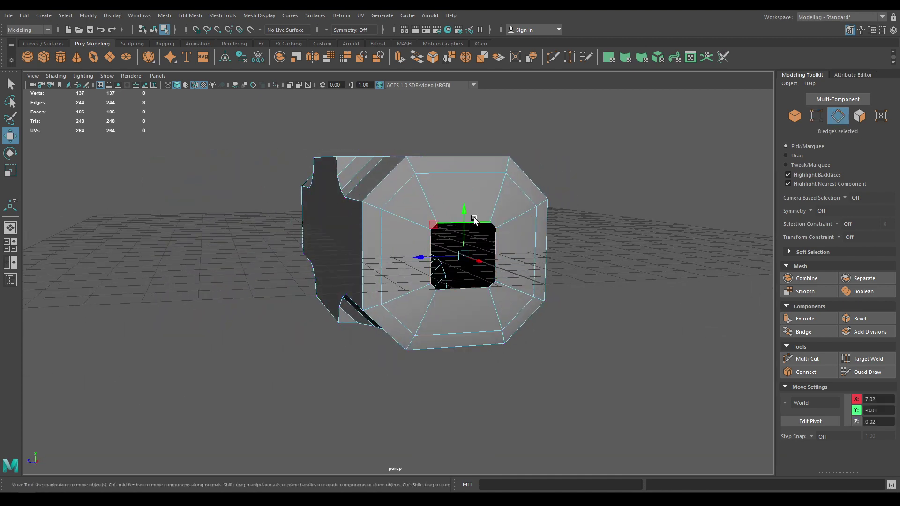
pyautogui.keyDown('shift'); pyautogui.moveTo(465, 171); pyautogui.dragTo(459, 143, button='right'); pyautogui.keyUp('shift')
# - In the front view, move the right end cap's center vertex along X to about 6.75, level with the inner ring
pyautogui.moveTo(500, 233); pyautogui.dragTo(455, 234, button='right')
pyautogui.click(465, 256)
pyautogui.press('space')
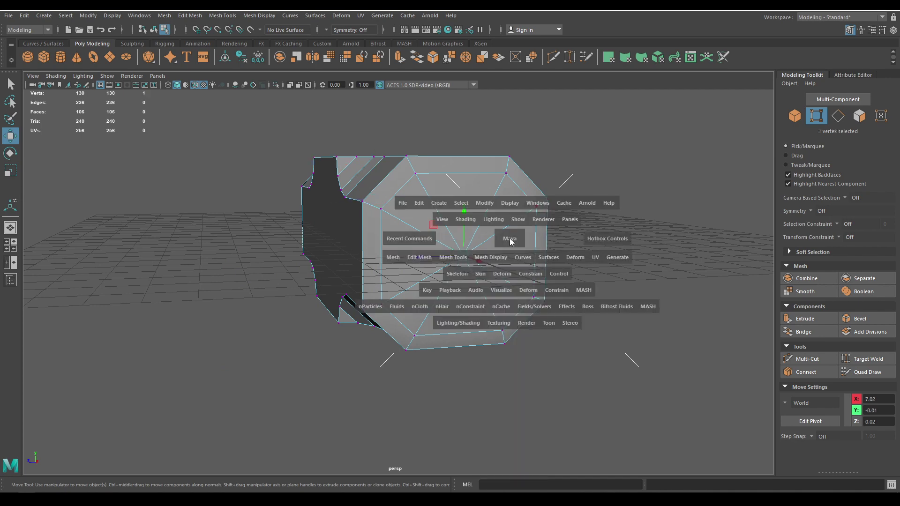
pyautogui.moveTo(510, 240); pyautogui.dragTo(512, 264)
pyautogui.scroll(-5, 505, 159)
pyautogui.scroll(-1, 532, 192)
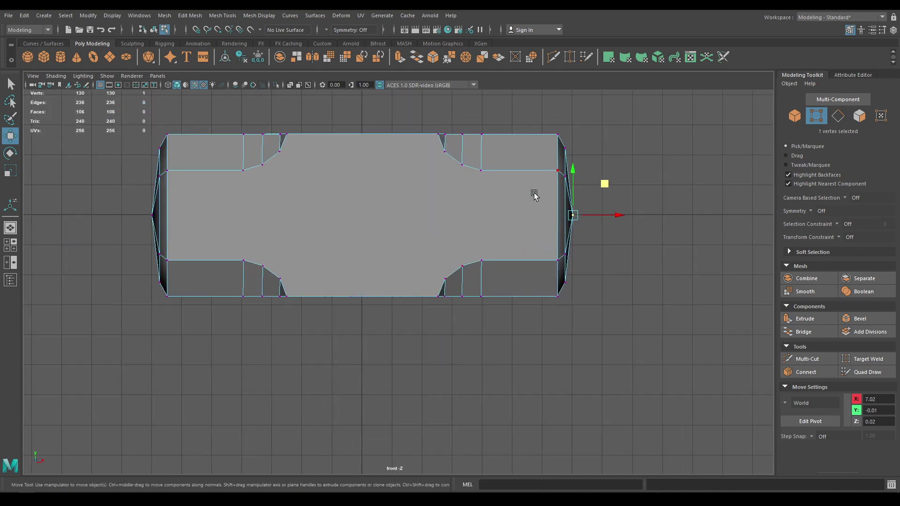
pyautogui.press('f')
pyautogui.scroll(-6, 414, 197)
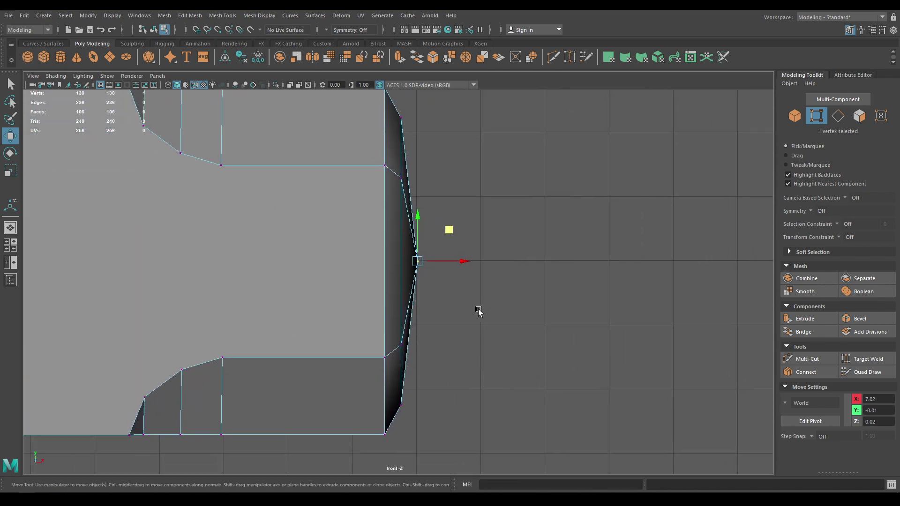
pyautogui.moveTo(468, 262); pyautogui.dragTo(452, 264)
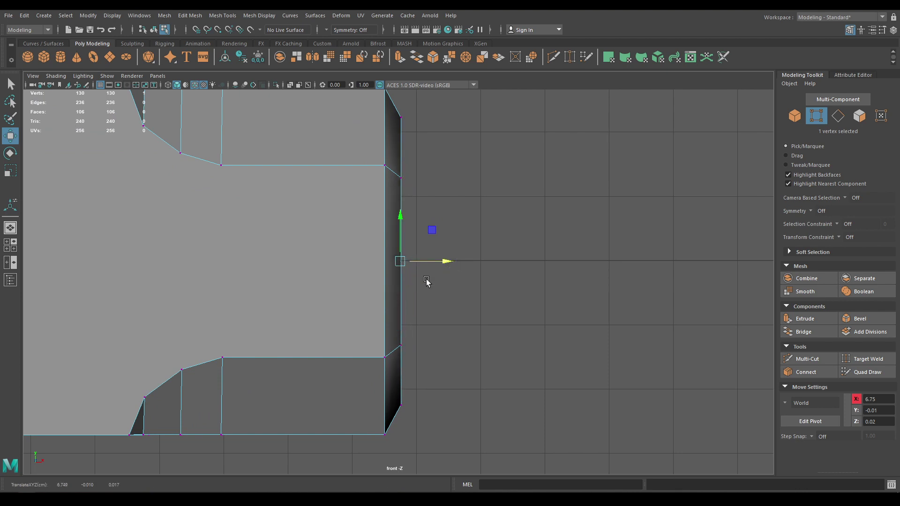
# - Move the centre vertex of the hammer head's negative-X end cap inward along X until it lies flush with the cap face
pyautogui.keyDown('alt'); pyautogui.moveTo(328, 280); pyautogui.dragTo(772, 281, button='middle'); pyautogui.keyUp('alt')
pyautogui.keyDown('alt'); pyautogui.moveTo(226, 273); pyautogui.dragTo(703, 273, button='middle'); pyautogui.keyUp('alt')
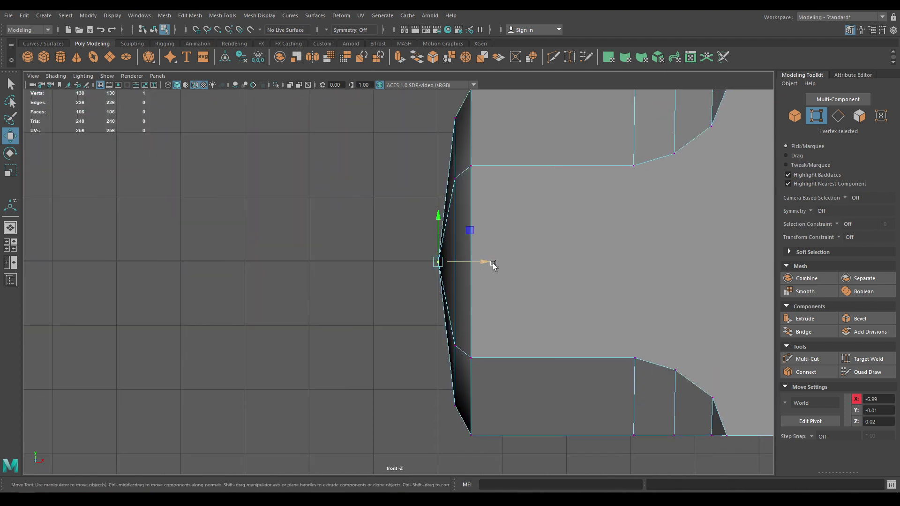
pyautogui.moveTo(493, 265); pyautogui.dragTo(491, 213)
pyautogui.press('space')
# - Harden the inner octagonal edge loops on both end caps, finishing in object mode with nothing selected
pyautogui.keyDown('alt'); pyautogui.moveTo(549, 260); pyautogui.dragTo(400, 227); pyautogui.keyUp('alt')
pyautogui.keyDown('alt'); pyautogui.moveTo(430, 318); pyautogui.dragTo(382, 234); pyautogui.keyUp('alt')
pyautogui.moveTo(381, 234); pyautogui.dragTo(378, 201, button='right')
pyautogui.doubleClick(359, 218)
pyautogui.keyDown('alt'); pyautogui.moveTo(505, 245); pyautogui.dragTo(423, 243); pyautogui.keyUp('alt')
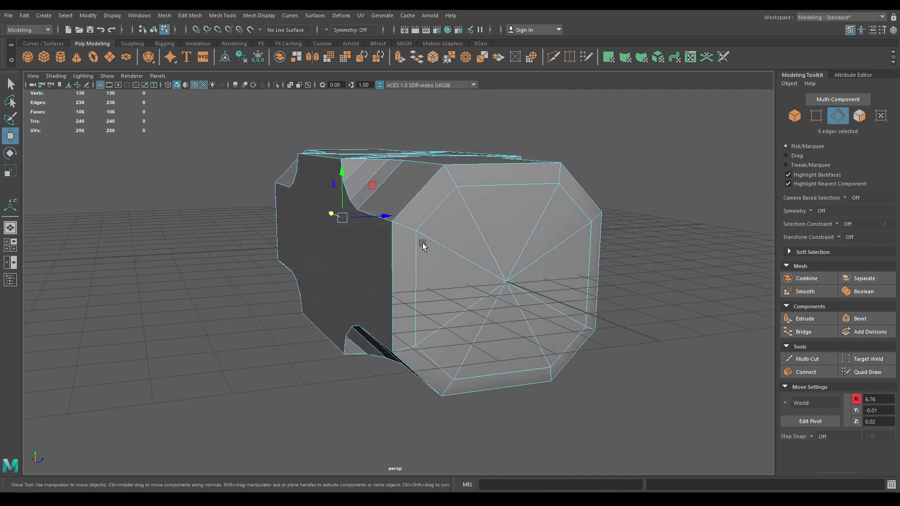
pyautogui.keyDown('shift'); pyautogui.doubleClick(494, 194); pyautogui.keyUp('shift')
pyautogui.keyDown('alt'); pyautogui.moveTo(486, 227); pyautogui.dragTo(529, 225); pyautogui.keyUp('alt')
pyautogui.click(259, 16)
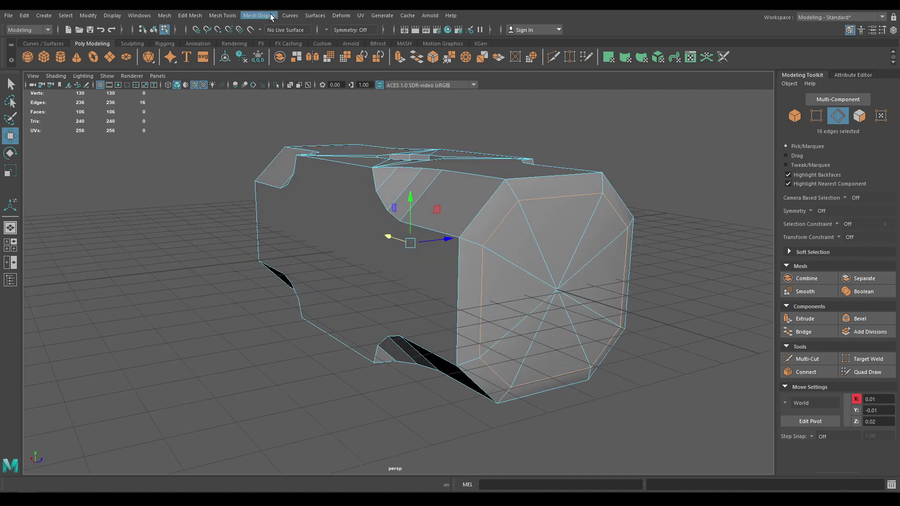
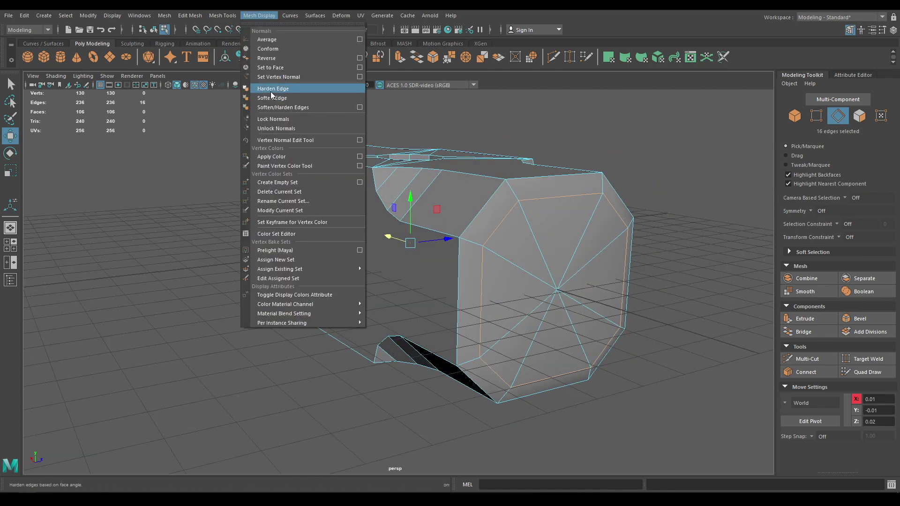
pyautogui.click(270, 92)
pyautogui.moveTo(492, 226); pyautogui.dragTo(585, 95, button='right')
pyautogui.click(675, 187)
# - Delete every other radial edge on the positive-X end cap, leaving four edges meeting at its centre
pyautogui.keyDown('alt'); pyautogui.moveTo(584, 94); pyautogui.dragTo(615, 294); pyautogui.keyUp('alt')
pyautogui.scroll(4, 614, 293)
pyautogui.keyDown('alt'); pyautogui.moveTo(345, 232); pyautogui.dragTo(409, 255); pyautogui.keyUp('alt')
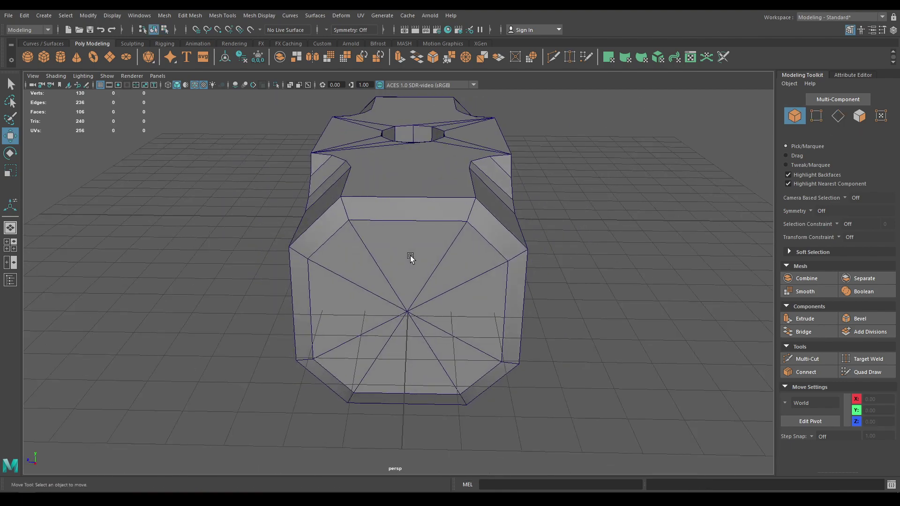
pyautogui.moveTo(410, 255); pyautogui.dragTo(410, 211, button='right')
pyautogui.doubleClick(424, 235)
pyautogui.keyDown('alt'); pyautogui.moveTo(424, 234); pyautogui.dragTo(401, 231); pyautogui.keyUp('alt')
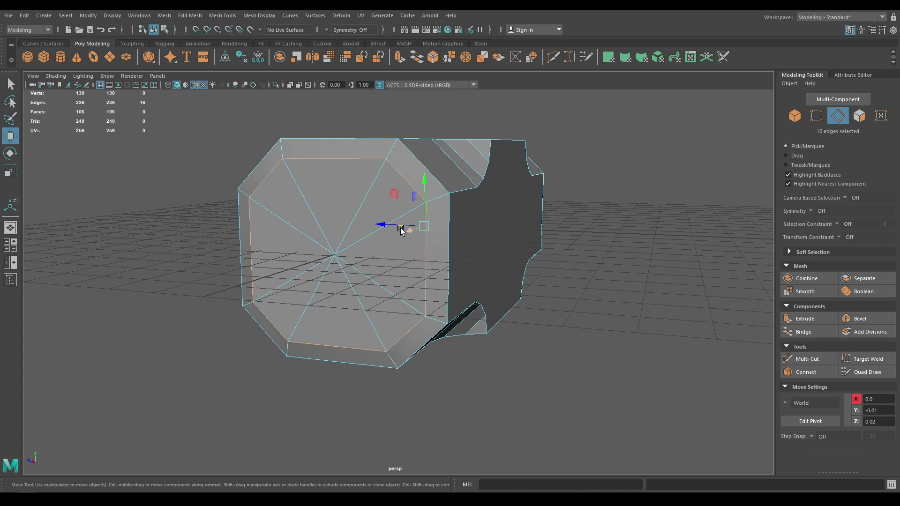
pyautogui.click(361, 196)
pyautogui.keyDown('shift'); pyautogui.click(392, 287); pyautogui.keyUp('shift')
pyautogui.keyDown('shift'); pyautogui.click(309, 307); pyautogui.keyUp('shift')
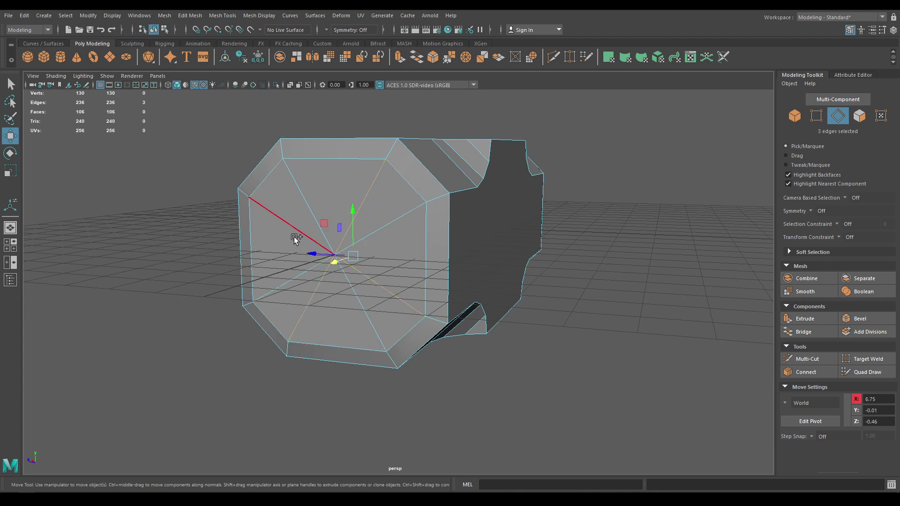
pyautogui.keyDown('shift'); pyautogui.click(294, 234); pyautogui.keyUp('shift')
pyautogui.keyDown('shift'); pyautogui.moveTo(371, 190); pyautogui.dragTo(326, 201, button='right'); pyautogui.keyUp('shift')
# - Delete every other radial edge on the negative-X end cap, return to object mode and save the scene
pyautogui.keyDown('alt'); pyautogui.moveTo(464, 304); pyautogui.dragTo(452, 247); pyautogui.keyUp('alt')
pyautogui.click(469, 252)
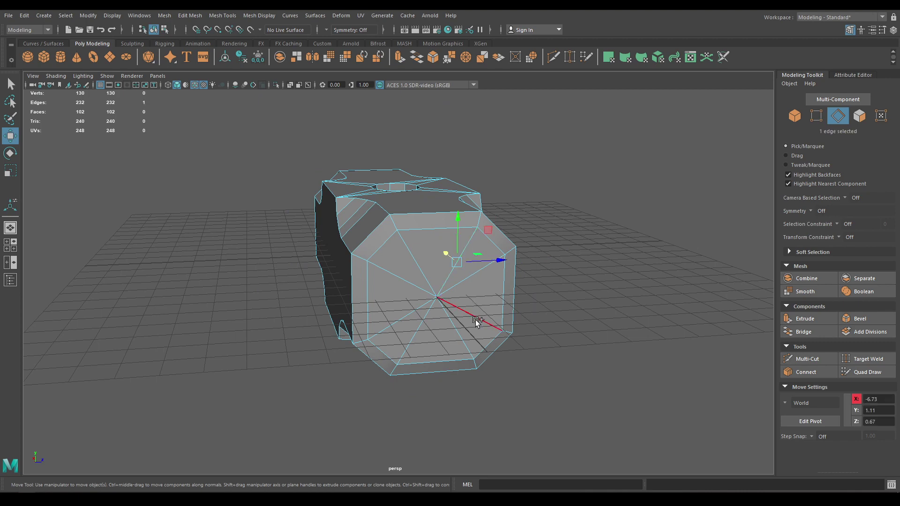
pyautogui.keyDown('shift'); pyautogui.click(475, 320); pyautogui.keyUp('shift')
pyautogui.keyDown('shift'); pyautogui.click(424, 335); pyautogui.keyUp('shift')
pyautogui.keyDown('shift'); pyautogui.click(402, 280); pyautogui.keyUp('shift')
pyautogui.keyDown('shift'); pyautogui.moveTo(422, 244); pyautogui.dragTo(486, 199, button='right'); pyautogui.keyUp('shift')
pyautogui.keyDown('alt'); pyautogui.moveTo(486, 198); pyautogui.dragTo(575, 308); pyautogui.keyUp('alt')
pyautogui.scroll(3, 556, 237)
pyautogui.click(632, 352)
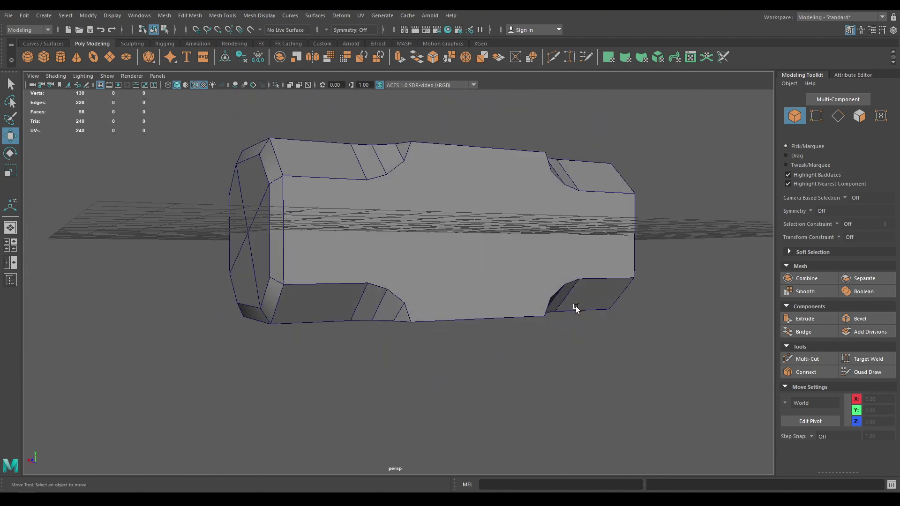
pyautogui.hotkey('ctrl', 's')
pyautogui.click(535, 368)
# - Assign a favorite material to the hammer head and deselect it
pyautogui.scroll(-3, 446, 195)
pyautogui.keyDown('alt'); pyautogui.moveTo(446, 197); pyautogui.dragTo(467, 191); pyautogui.keyUp('alt')
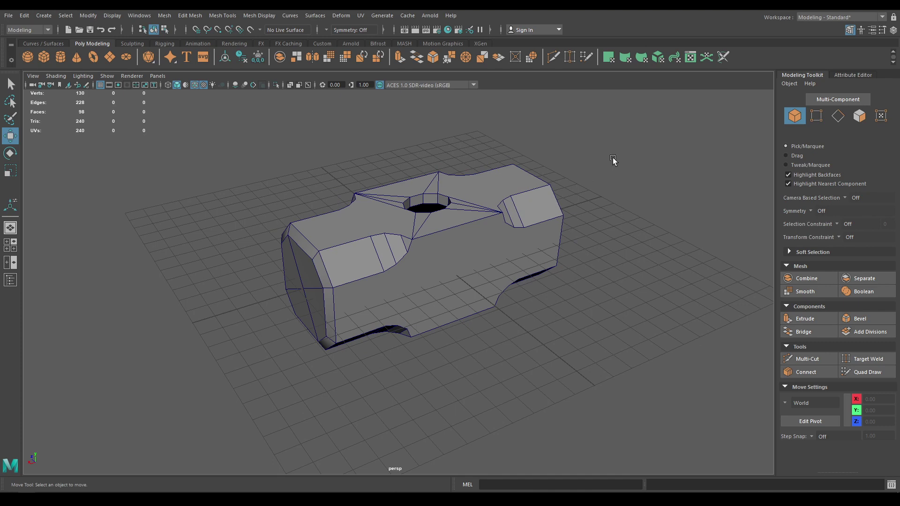
pyautogui.click(399, 190)
pyautogui.moveTo(503, 212); pyautogui.dragTo(519, 426, button='right')
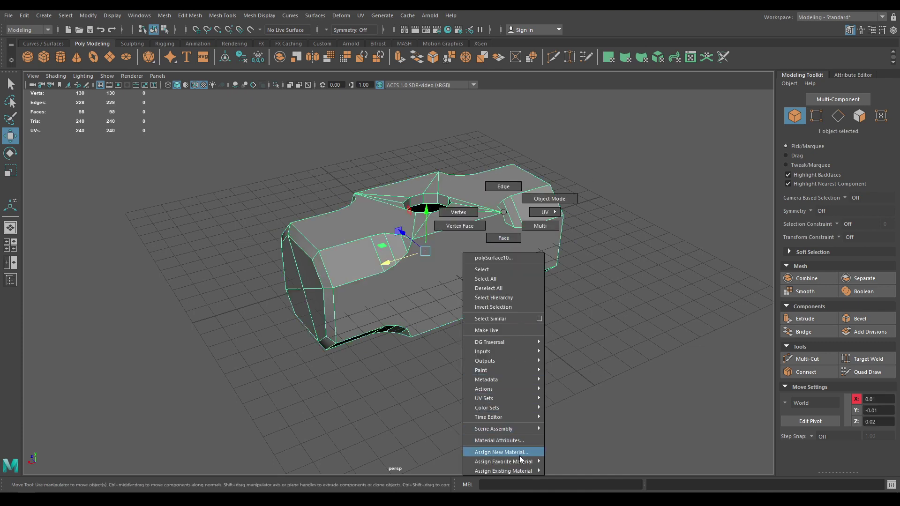
pyautogui.moveTo(519, 459); pyautogui.dragTo(564, 423, button='right')
pyautogui.click(544, 339)
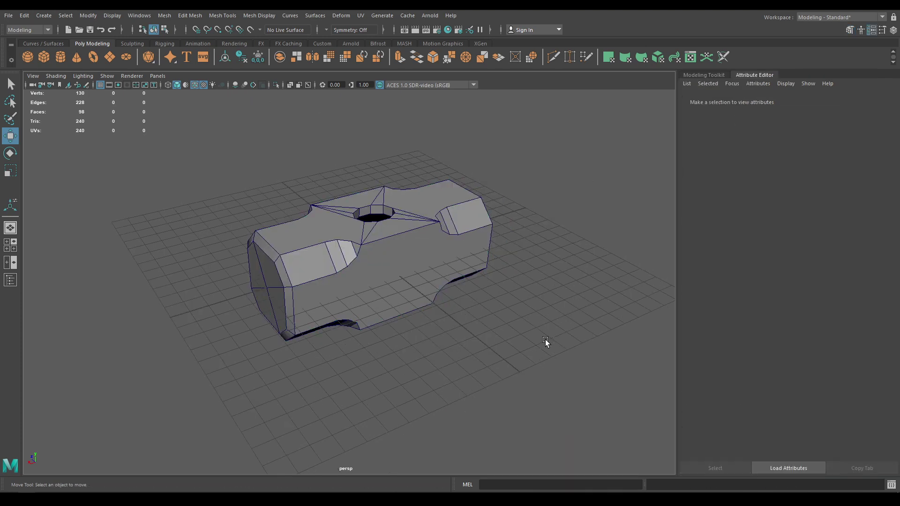
# - Soften the short cross edges on the curved parts of all the corner bevels, finishing in object mode
pyautogui.keyDown('alt'); pyautogui.moveTo(544, 339); pyautogui.dragTo(482, 412); pyautogui.keyUp('alt')
pyautogui.click(388, 243)
pyautogui.keyDown('alt'); pyautogui.moveTo(387, 243); pyautogui.dragTo(394, 244); pyautogui.keyUp('alt')
pyautogui.rightClick(401, 213)
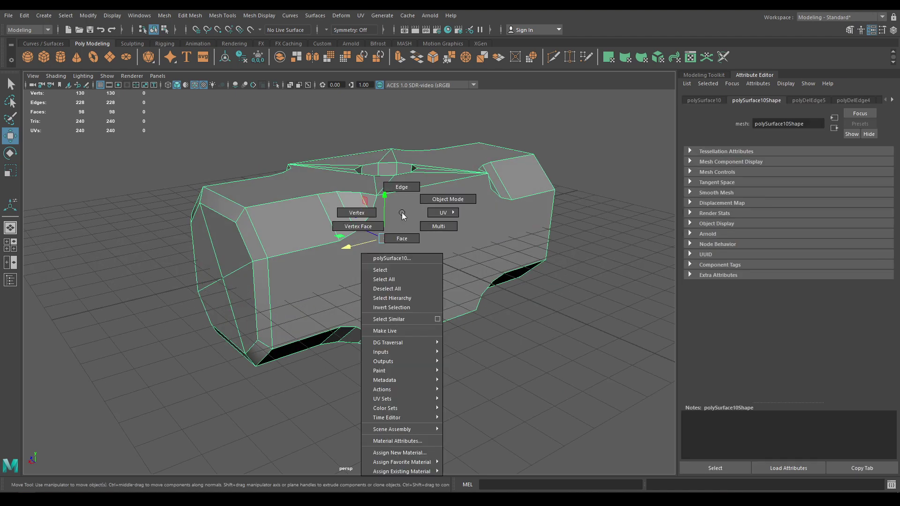
pyautogui.click(401, 187)
pyautogui.click(333, 216)
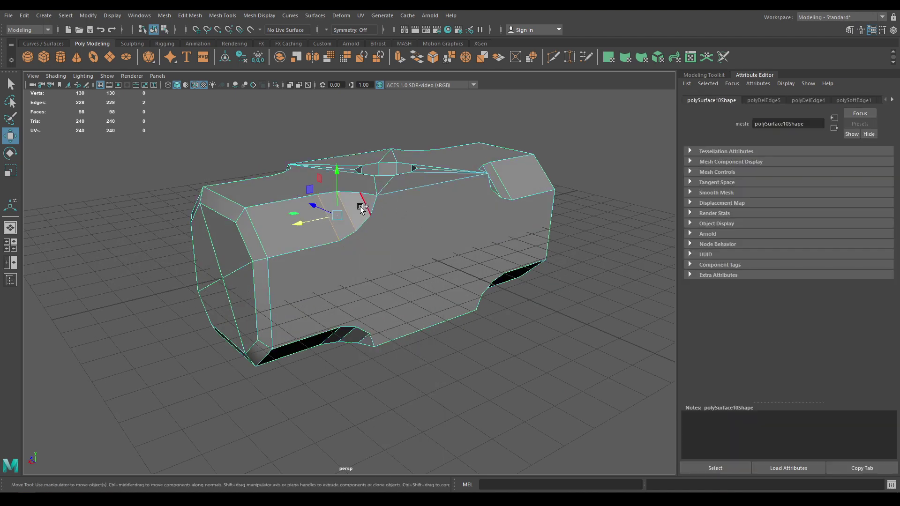
pyautogui.rightClick(391, 185)
pyautogui.keyDown('alt'); pyautogui.moveTo(392, 197); pyautogui.dragTo(381, 257); pyautogui.keyUp('alt')
pyautogui.keyDown('shift'); pyautogui.doubleClick(463, 248); pyautogui.keyUp('shift')
pyautogui.keyDown('shift'); pyautogui.click(327, 248); pyautogui.keyUp('shift')
pyautogui.keyDown('alt'); pyautogui.moveTo(389, 274); pyautogui.dragTo(154, 279); pyautogui.keyUp('alt')
pyautogui.keyDown('shift'); pyautogui.click(229, 260); pyautogui.keyUp('shift')
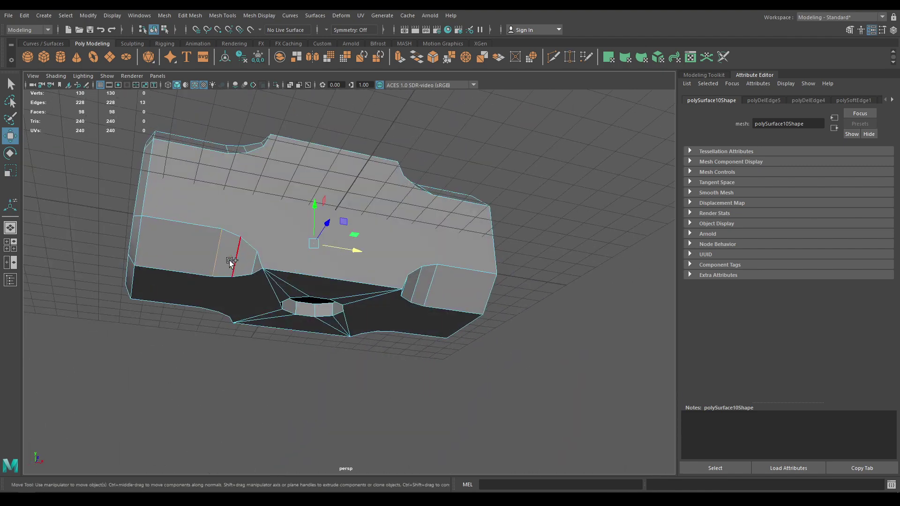
pyautogui.keyDown('alt'); pyautogui.moveTo(459, 290); pyautogui.dragTo(377, 252); pyautogui.keyUp('alt')
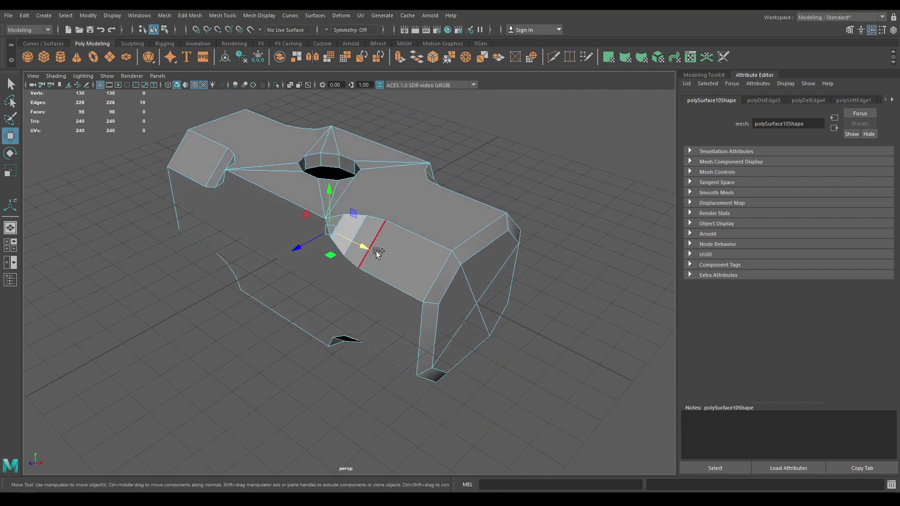
pyautogui.keyDown('alt'); pyautogui.moveTo(342, 225); pyautogui.dragTo(342, 275); pyautogui.keyUp('alt')
pyautogui.keyDown('shift'); pyautogui.click(230, 293); pyautogui.keyUp('shift')
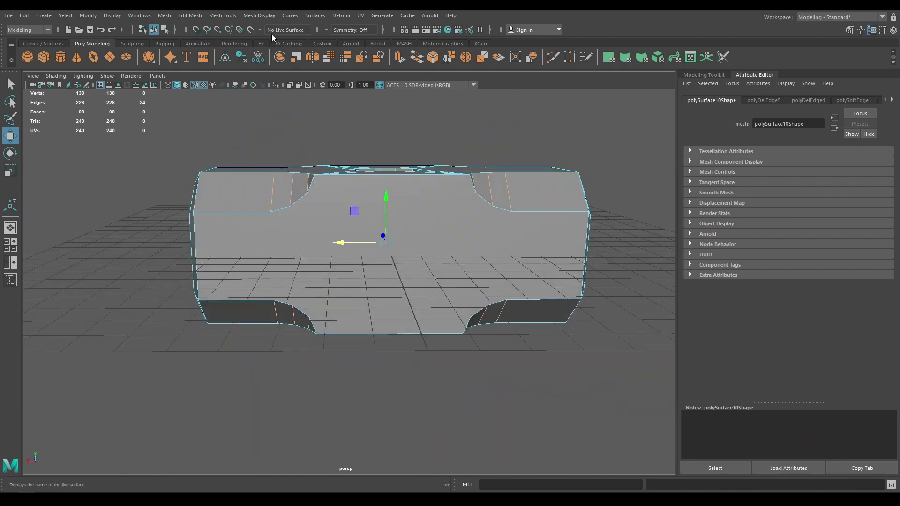
pyautogui.click(259, 16)
pyautogui.click(295, 107)
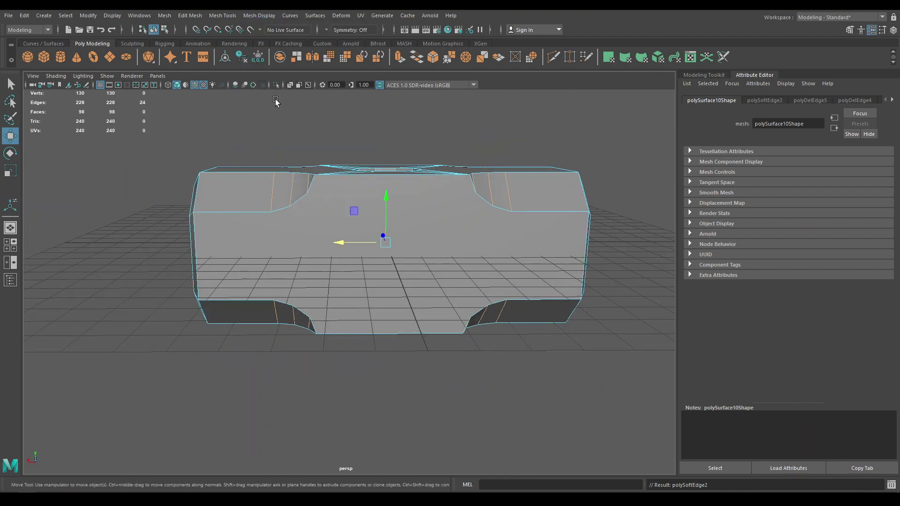
pyautogui.rightClick(450, 197)
pyautogui.moveTo(452, 199); pyautogui.dragTo(496, 183, button='right')
pyautogui.click(570, 145)
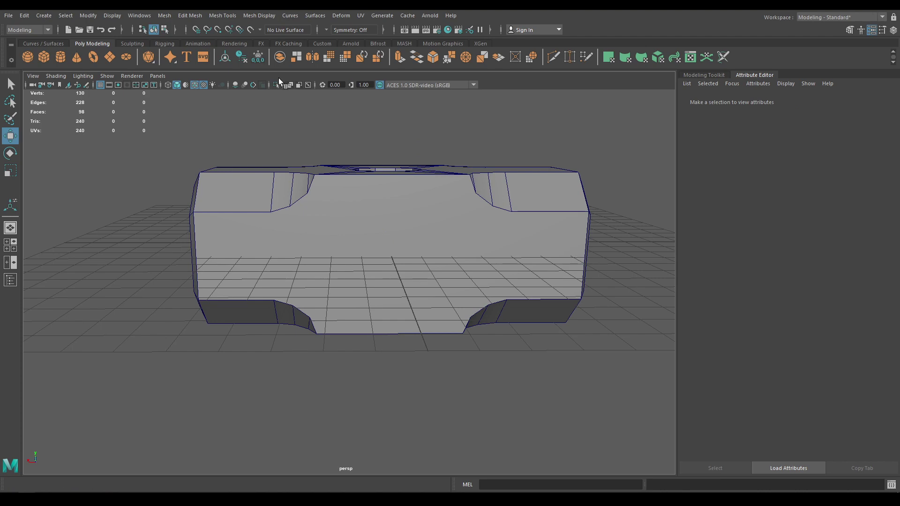
# - Turn off the wireframe overlay and examine the shading of the softened bevels
pyautogui.click(196, 87)
pyautogui.moveTo(345, 170)
pyautogui.keyDown('alt'); pyautogui.mouseDown()
pyautogui.moveTo(471, 215)
pyautogui.moveTo(451, 293)
pyautogui.moveTo(430, 271)
pyautogui.moveTo(454, 274)
pyautogui.mouseUp(); pyautogui.keyUp('alt')
pyautogui.click(451, 294)
pyautogui.keyDown('alt'); pyautogui.moveTo(439, 230); pyautogui.dragTo(456, 323, button='right'); pyautogui.keyUp('alt')
pyautogui.keyDown('alt'); pyautogui.moveTo(456, 323); pyautogui.dragTo(436, 314); pyautogui.keyUp('alt')
pyautogui.keyDown('alt'); pyautogui.moveTo(435, 314); pyautogui.dragTo(447, 196, button='right'); pyautogui.keyUp('alt')
pyautogui.keyDown('alt'); pyautogui.moveTo(467, 251); pyautogui.dragTo(419, 236); pyautogui.keyUp('alt')
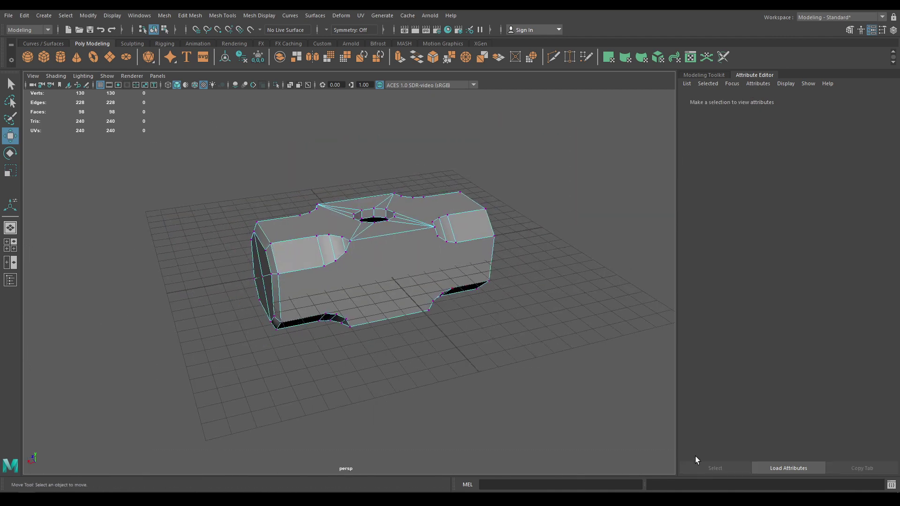
# - Merge all of the hammer head's vertices with a distance threshold of 0.5
pyautogui.moveTo(696, 460); pyautogui.dragTo(695, 460)
pyautogui.keyDown('alt'); pyautogui.moveTo(403, 374); pyautogui.dragTo(522, 410, button='right'); pyautogui.keyUp('alt')
pyautogui.keyDown('shift'); pyautogui.moveTo(368, 224); pyautogui.dragTo(402, 176, button='right'); pyautogui.keyUp('shift')
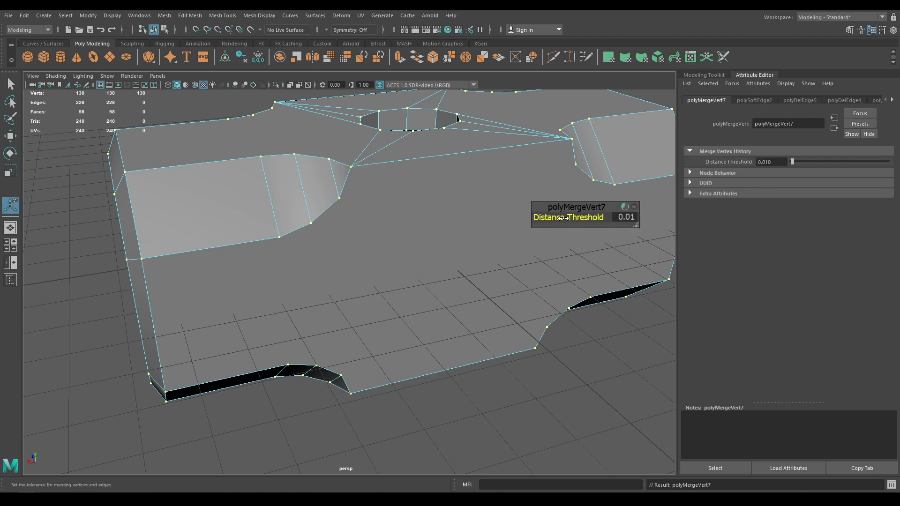
pyautogui.moveTo(584, 215)
pyautogui.mouseDown()
pyautogui.moveTo(619, 216)
pyautogui.moveTo(593, 216)
pyautogui.mouseUp()
pyautogui.keyDown('alt'); pyautogui.moveTo(554, 238); pyautogui.dragTo(573, 211); pyautogui.keyUp('alt')
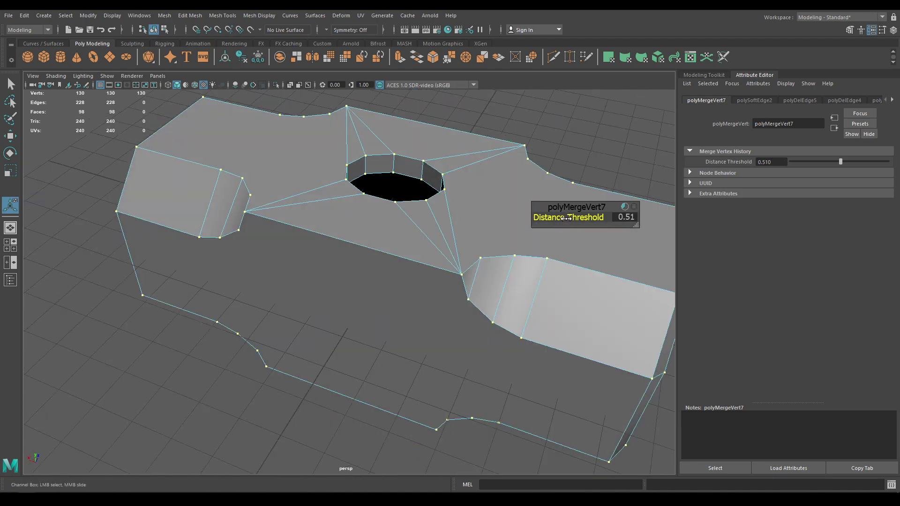
pyautogui.keyDown('alt'); pyautogui.moveTo(539, 233); pyautogui.dragTo(558, 220); pyautogui.keyUp('alt')
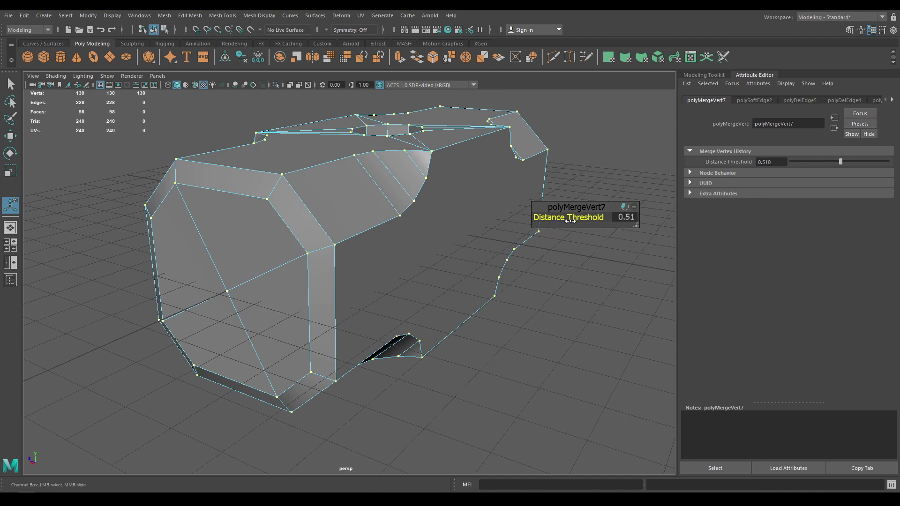
pyautogui.moveTo(570, 221); pyautogui.dragTo(569, 221)
pyautogui.keyDown('alt'); pyautogui.moveTo(538, 249); pyautogui.dragTo(388, 205); pyautogui.keyUp('alt')
pyautogui.keyDown('alt'); pyautogui.moveTo(387, 204); pyautogui.dragTo(422, 263, button='right'); pyautogui.keyUp('alt')
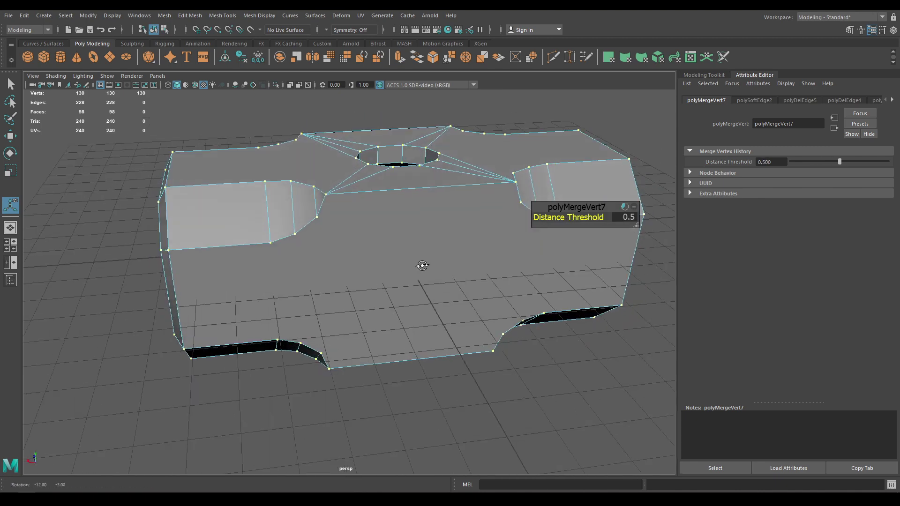
pyautogui.keyDown('alt'); pyautogui.moveTo(421, 263); pyautogui.dragTo(436, 268); pyautogui.keyUp('alt')
pyautogui.press('w')
# - Select the border edges of one upper corner bevel and the straight top edge that leads to the neighbouring bevel
pyautogui.moveTo(426, 238); pyautogui.dragTo(426, 213, button='right')
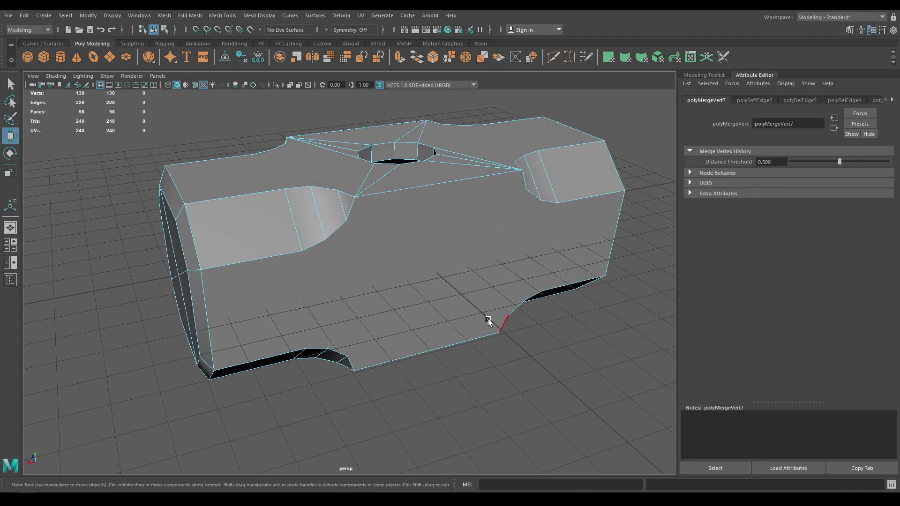
pyautogui.click(479, 364)
pyautogui.doubleClick(266, 201)
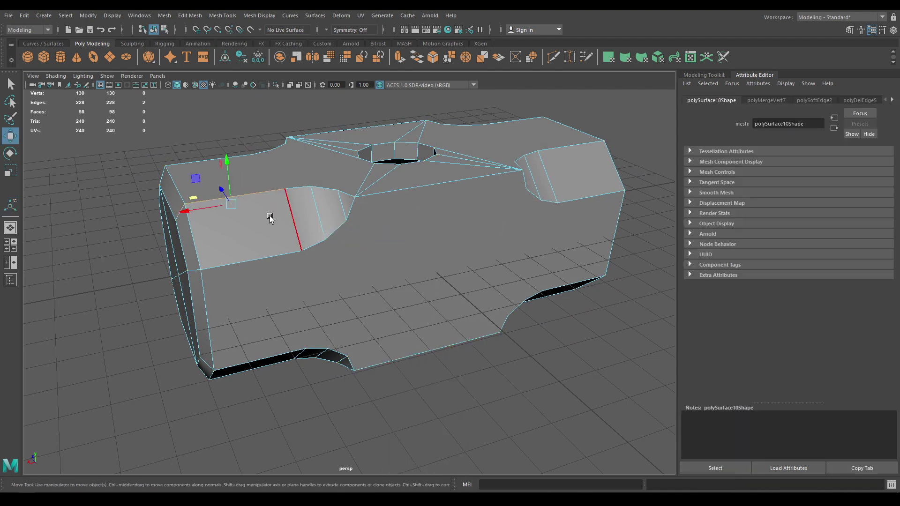
pyautogui.keyDown('alt'); pyautogui.moveTo(280, 232); pyautogui.dragTo(295, 255); pyautogui.keyUp('alt')
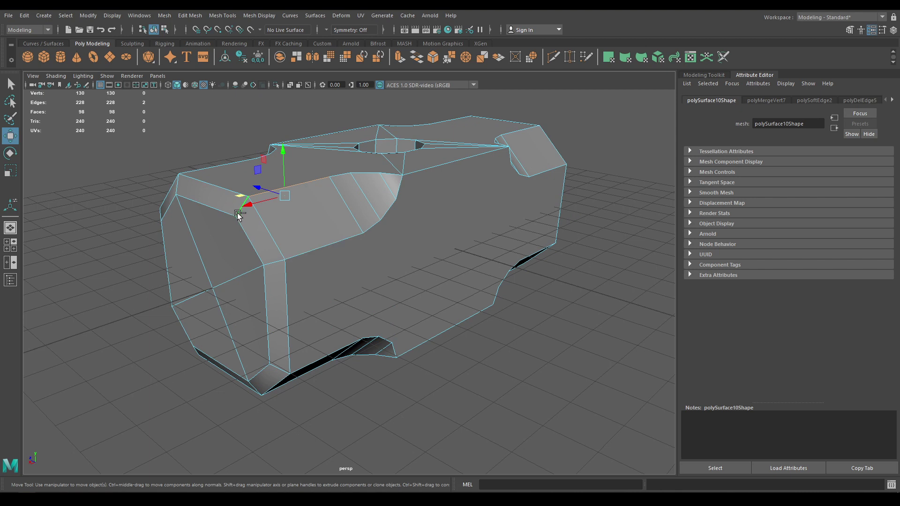
pyautogui.keyDown('shift'); pyautogui.click(372, 226); pyautogui.keyUp('shift')
pyautogui.keyDown('shift'); pyautogui.click(387, 214); pyautogui.keyUp('shift')
pyautogui.keyDown('shift'); pyautogui.click(396, 195); pyautogui.keyUp('shift')
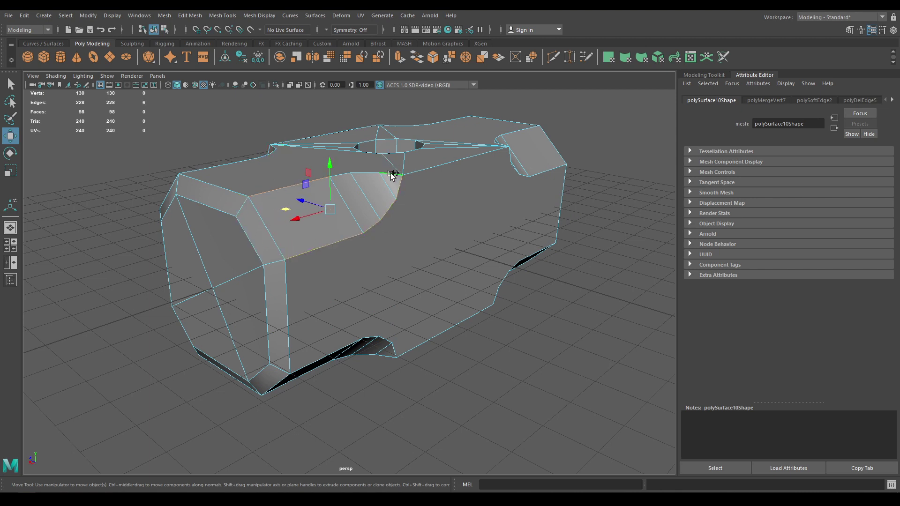
pyautogui.keyDown('shift'); pyautogui.click(417, 172); pyautogui.keyUp('shift')
# - Add the border edges of the neighbouring upper bevel and the top rim of the central hole to the edge selection
pyautogui.keyDown('alt'); pyautogui.moveTo(417, 172); pyautogui.dragTo(398, 222); pyautogui.keyUp('alt')
pyautogui.keyDown('shift'); pyautogui.click(389, 219); pyautogui.keyUp('shift')
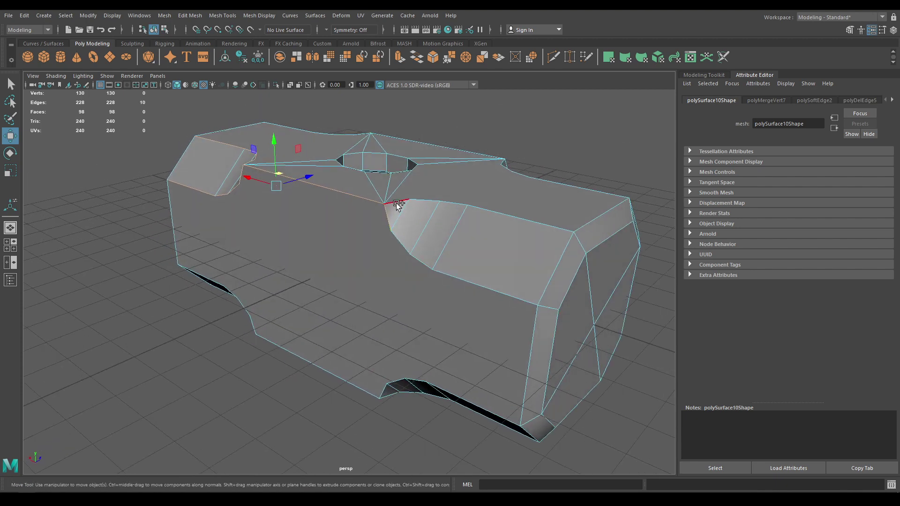
pyautogui.keyDown('shift'); pyautogui.click(420, 201); pyautogui.keyUp('shift')
pyautogui.keyDown('shift'); pyautogui.click(461, 202); pyautogui.keyUp('shift')
pyautogui.keyDown('shift'); pyautogui.click(478, 209); pyautogui.keyUp('shift')
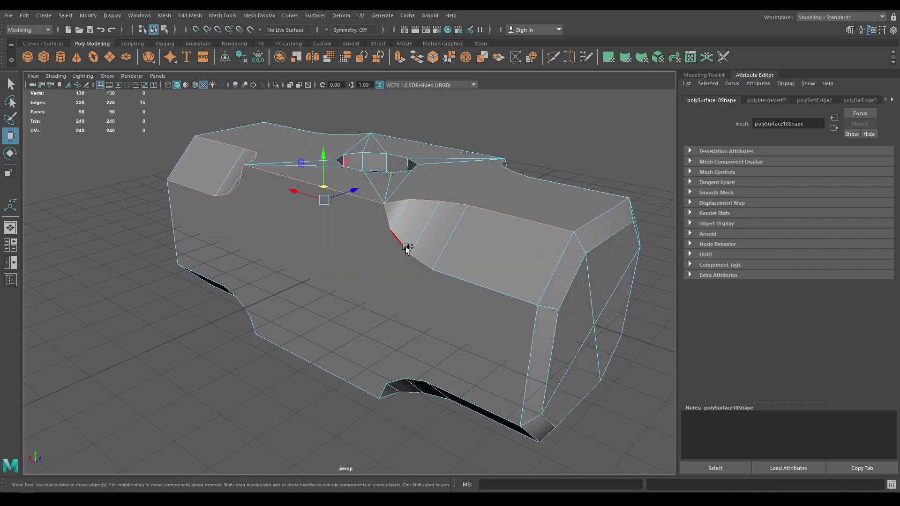
pyautogui.keyDown('alt'); pyautogui.moveTo(468, 279); pyautogui.dragTo(432, 231); pyautogui.keyUp('alt')
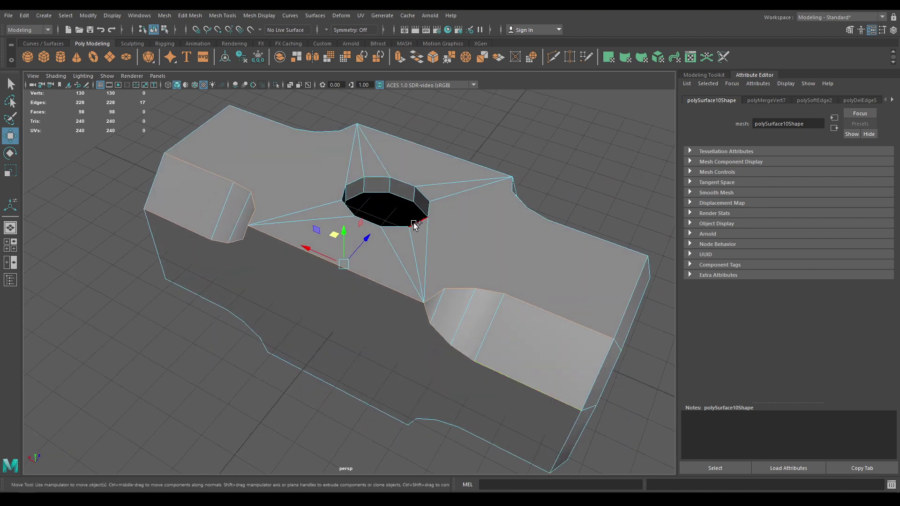
pyautogui.keyDown('shift'); pyautogui.doubleClick(415, 224); pyautogui.keyUp('shift')
# - Add the border edges of the third upper corner bevel, on the opposite side of the hammer head, to the edge selection
pyautogui.keyDown('alt'); pyautogui.moveTo(501, 247); pyautogui.dragTo(367, 245); pyautogui.keyUp('alt')
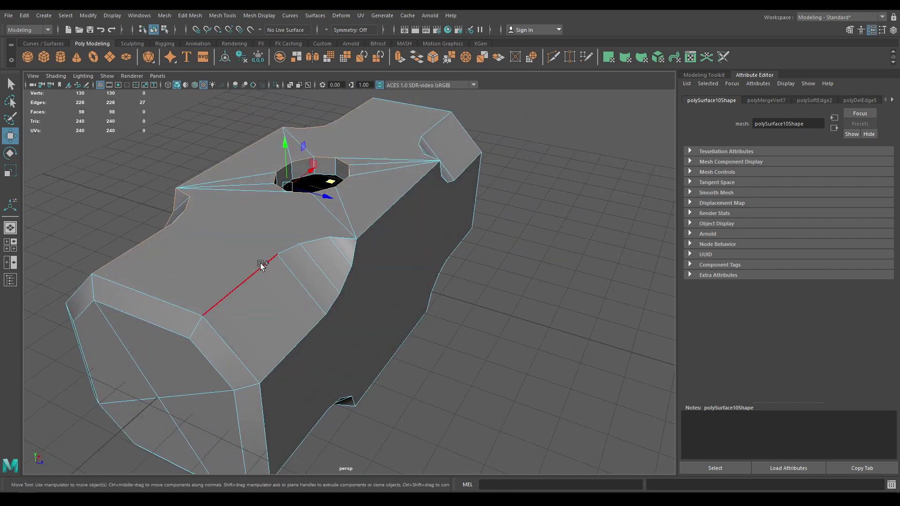
pyautogui.keyDown('shift'); pyautogui.click(261, 265); pyautogui.keyUp('shift')
pyautogui.keyDown('shift'); pyautogui.click(350, 247); pyautogui.keyUp('shift')
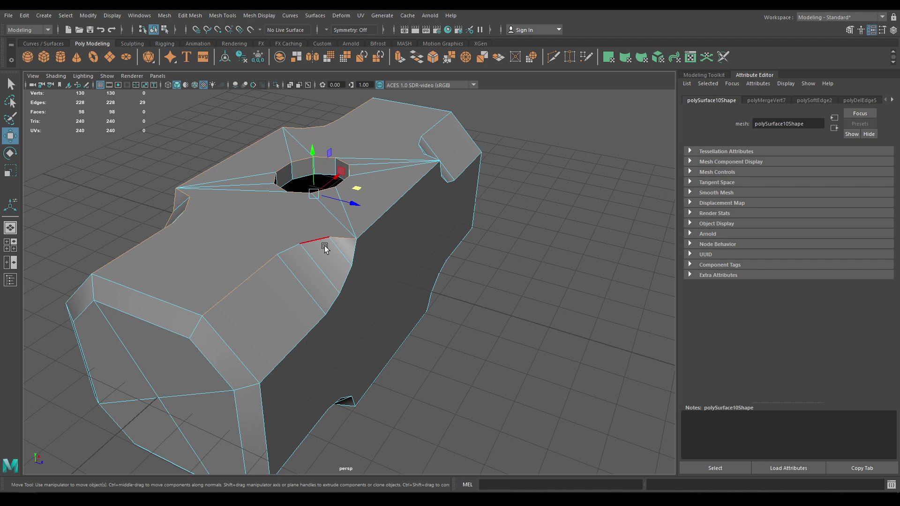
pyautogui.hotkey('ctrl', 'z')
pyautogui.keyDown('shift'); pyautogui.click(293, 249); pyautogui.keyUp('shift')
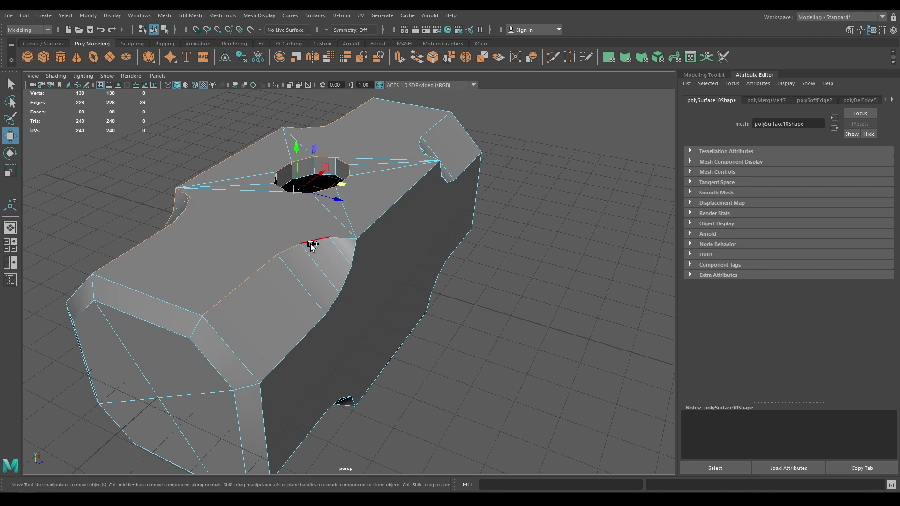
pyautogui.keyDown('shift'); pyautogui.click(312, 243); pyautogui.keyUp('shift')
pyautogui.keyDown('shift'); pyautogui.click(347, 244); pyautogui.keyUp('shift')
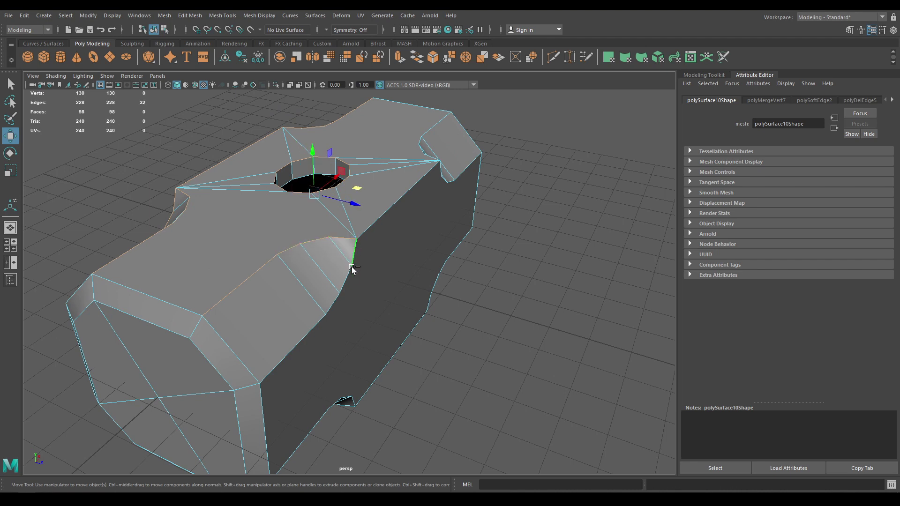
pyautogui.keyDown('shift'); pyautogui.click(340, 296); pyautogui.keyUp('shift')
pyautogui.keyDown('shift'); pyautogui.click(323, 325); pyautogui.keyUp('shift')
# - Add the border edges of the fourth upper corner bevel, on the same side at the other end, to the selection
pyautogui.keyDown('alt'); pyautogui.moveTo(490, 219); pyautogui.dragTo(316, 214); pyautogui.keyUp('alt')
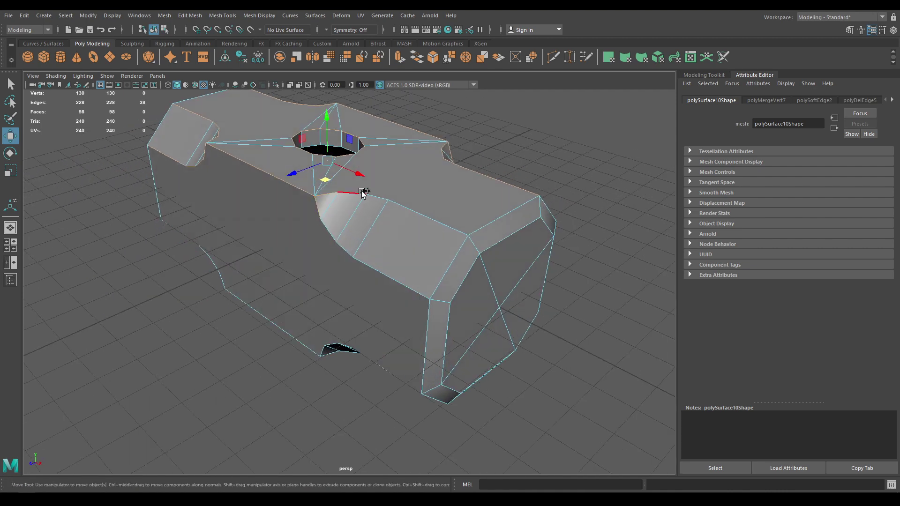
pyautogui.keyDown('shift'); pyautogui.click(330, 232); pyautogui.keyUp('shift')
pyautogui.keyDown('shift'); pyautogui.click(348, 243); pyautogui.keyUp('shift')
pyautogui.keyDown('shift'); pyautogui.click(391, 277); pyautogui.keyUp('shift')
# - Add the border edges of the lower bevel beneath it and the straight bottom edge towards the neighbouring lower bevel
pyautogui.keyDown('alt'); pyautogui.moveTo(495, 254); pyautogui.dragTo(488, 194); pyautogui.keyUp('alt')
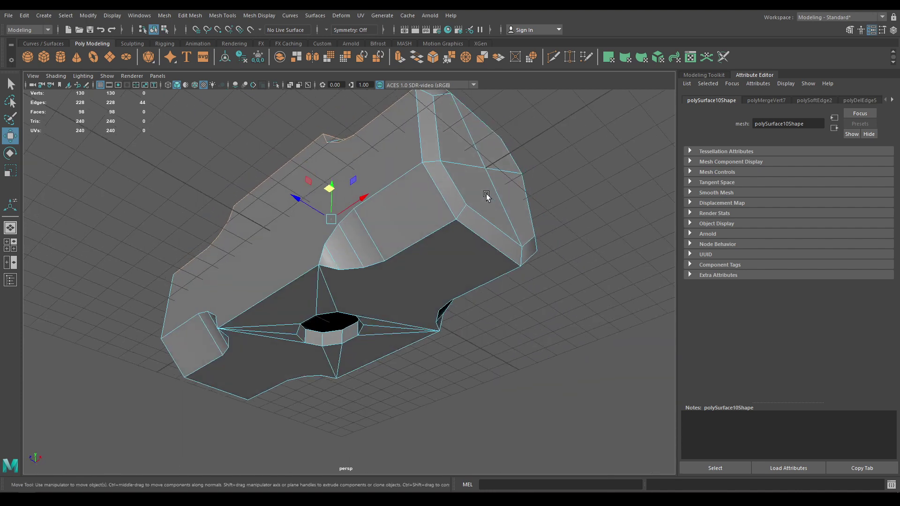
pyautogui.keyDown('shift'); pyautogui.click(432, 199); pyautogui.keyUp('shift')
pyautogui.keyDown('ctrl'); pyautogui.click(424, 181); pyautogui.keyUp('ctrl')
pyautogui.keyDown('shift'); pyautogui.click(401, 176); pyautogui.keyUp('shift')
pyautogui.keyDown('shift'); pyautogui.click(429, 243); pyautogui.keyUp('shift')
pyautogui.keyDown('alt'); pyautogui.moveTo(430, 243); pyautogui.dragTo(434, 275); pyautogui.keyUp('alt')
pyautogui.scroll(3, 434, 275)
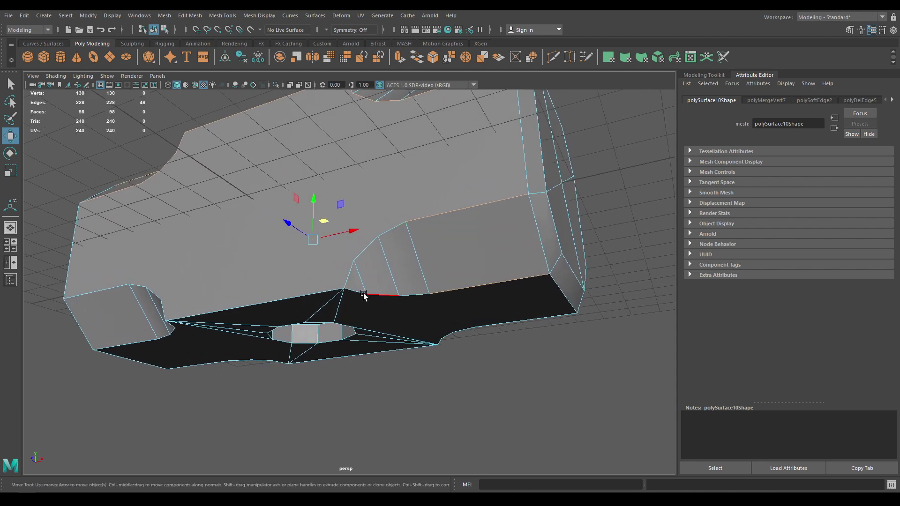
pyautogui.keyDown('shift'); pyautogui.click(361, 249); pyautogui.keyUp('shift')
pyautogui.keyDown('shift'); pyautogui.click(413, 299); pyautogui.keyUp('shift')
pyautogui.keyDown('shift'); pyautogui.click(329, 298); pyautogui.keyUp('shift')
# - Add the border edges of the neighbouring lower bevel on the same side to the selection
pyautogui.keyDown('alt'); pyautogui.moveTo(302, 314); pyautogui.dragTo(345, 317); pyautogui.keyUp('alt')
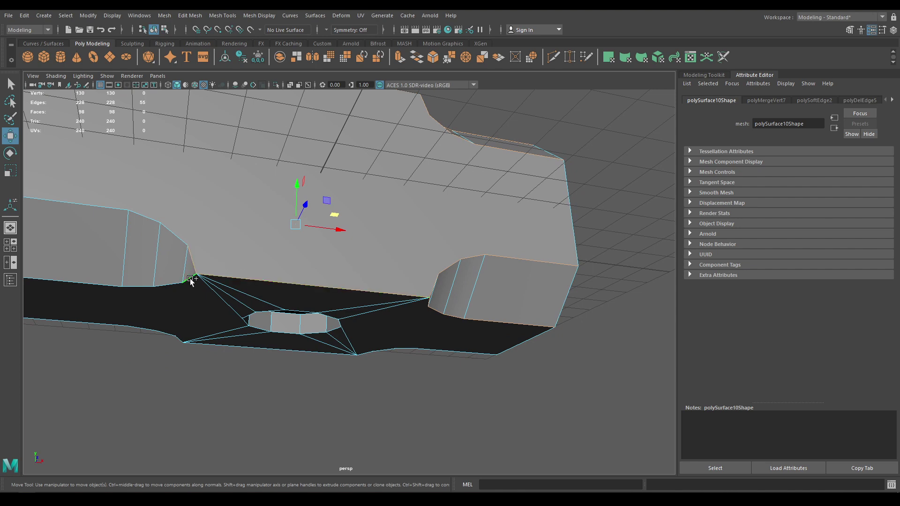
pyautogui.keyDown('shift'); pyautogui.click(180, 237); pyautogui.keyUp('shift')
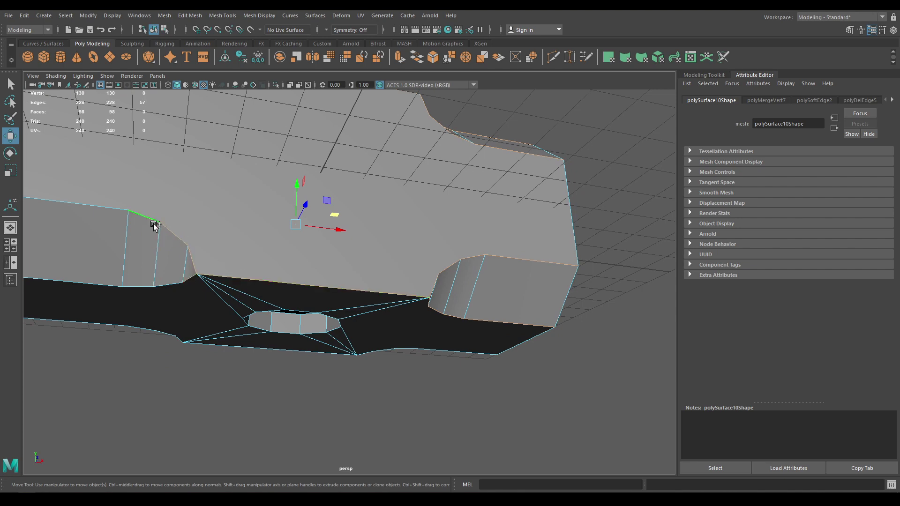
pyautogui.keyDown('shift'); pyautogui.click(168, 287); pyautogui.keyUp('shift')
# - Add the border edges of the third lower bevel, on the other side of the underside, to the selection
pyautogui.keyDown('alt'); pyautogui.moveTo(169, 287); pyautogui.dragTo(280, 264); pyautogui.keyUp('alt')
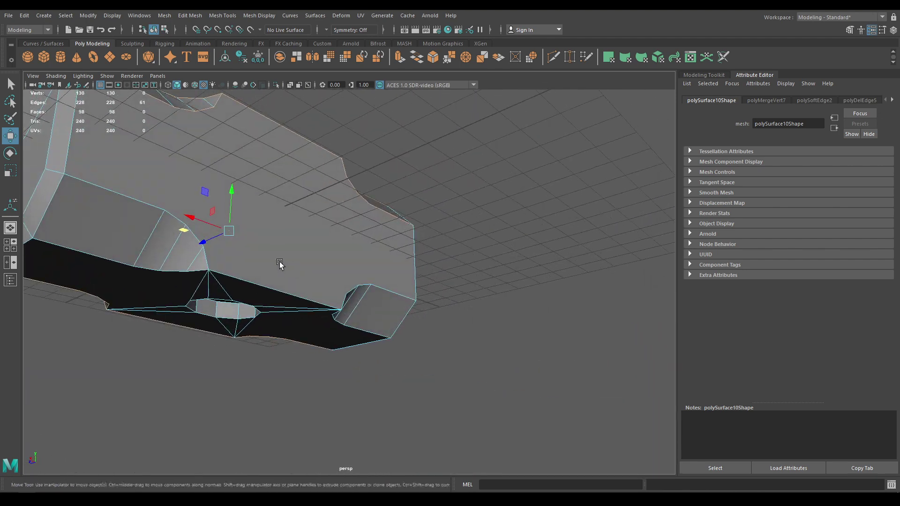
pyautogui.keyDown('alt'); pyautogui.moveTo(279, 264); pyautogui.dragTo(432, 305, button='middle'); pyautogui.keyUp('alt')
pyautogui.keyDown('shift'); pyautogui.click(248, 324); pyautogui.keyUp('shift')
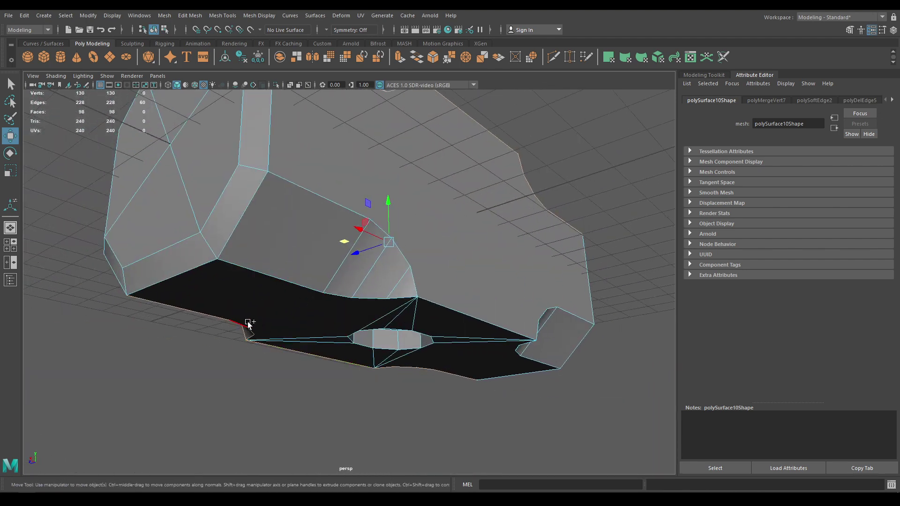
pyautogui.keyDown('shift'); pyautogui.click(249, 323); pyautogui.keyUp('shift')
pyautogui.keyDown('shift'); pyautogui.click(275, 281); pyautogui.keyUp('shift')
pyautogui.keyDown('shift'); pyautogui.click(310, 211); pyautogui.keyUp('shift')
# - Add the border edges of the last lower bevel and the bottom rim of the central hole to the selection
pyautogui.keyDown('alt'); pyautogui.moveTo(387, 235); pyautogui.dragTo(417, 265); pyautogui.keyUp('alt')
pyautogui.keyDown('shift'); pyautogui.click(422, 293); pyautogui.keyUp('shift')
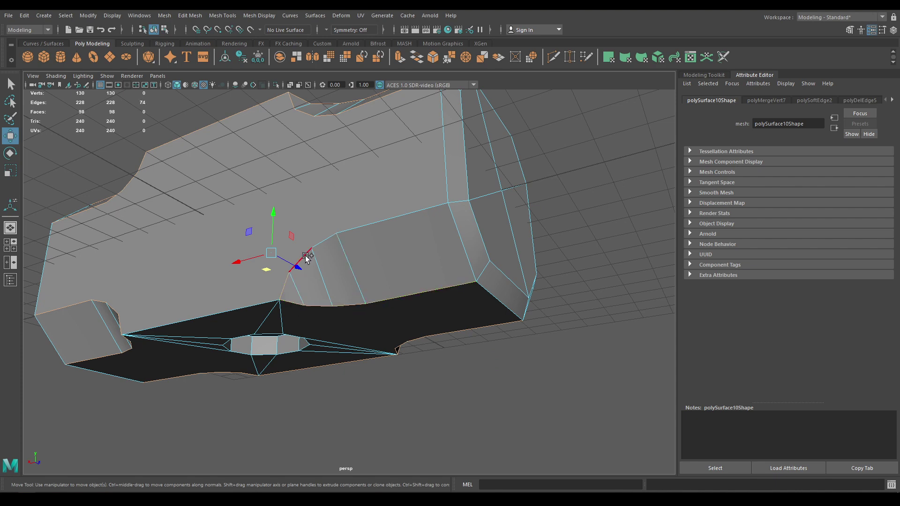
pyautogui.keyDown('alt'); pyautogui.moveTo(370, 227); pyautogui.dragTo(414, 194); pyautogui.keyUp('alt')
pyautogui.keyDown('shift'); pyautogui.click(414, 194); pyautogui.keyUp('shift')
pyautogui.keyDown('alt'); pyautogui.moveTo(416, 275); pyautogui.dragTo(480, 310); pyautogui.keyUp('alt')
pyautogui.keyDown('alt'); pyautogui.moveTo(404, 171); pyautogui.dragTo(428, 237, button='right'); pyautogui.keyUp('alt')
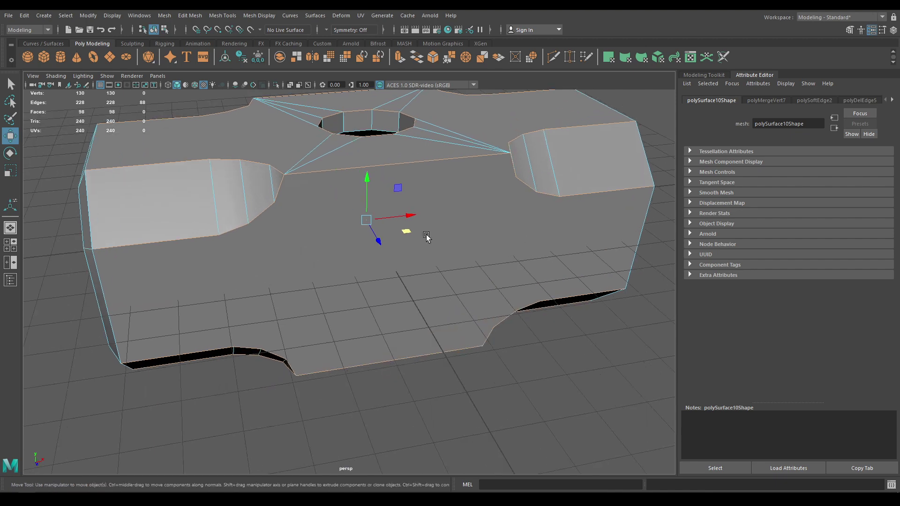
# - Add the outer edge loops around both end caps of the hammer head to the selection
pyautogui.keyDown('alt'); pyautogui.moveTo(428, 238); pyautogui.dragTo(526, 238); pyautogui.keyUp('alt')
pyautogui.keyDown('alt'); pyautogui.moveTo(526, 238); pyautogui.dragTo(506, 278, button='right'); pyautogui.keyUp('alt')
pyautogui.keyDown('alt'); pyautogui.moveTo(506, 278); pyautogui.dragTo(595, 263, button='middle'); pyautogui.keyUp('alt')
pyautogui.keyDown('alt'); pyautogui.moveTo(345, 300); pyautogui.dragTo(459, 253); pyautogui.keyUp('alt')
pyautogui.keyDown('shift'); pyautogui.doubleClick(305, 228); pyautogui.keyUp('shift')
pyautogui.keyDown('shift'); pyautogui.doubleClick(465, 248); pyautogui.keyUp('shift')
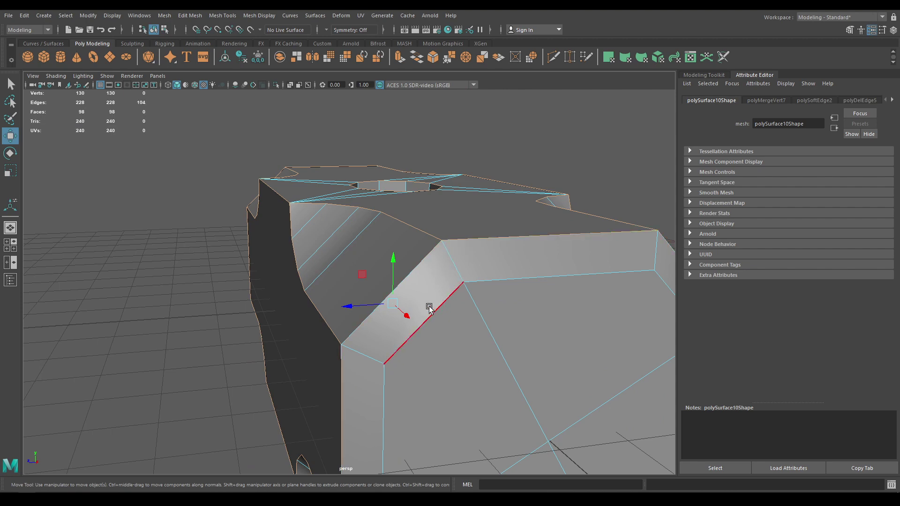
# - Add the inner edge loops framing the flat faces of both end caps to the selection
pyautogui.keyDown('alt'); pyautogui.moveTo(428, 305); pyautogui.dragTo(507, 272); pyautogui.keyUp('alt')
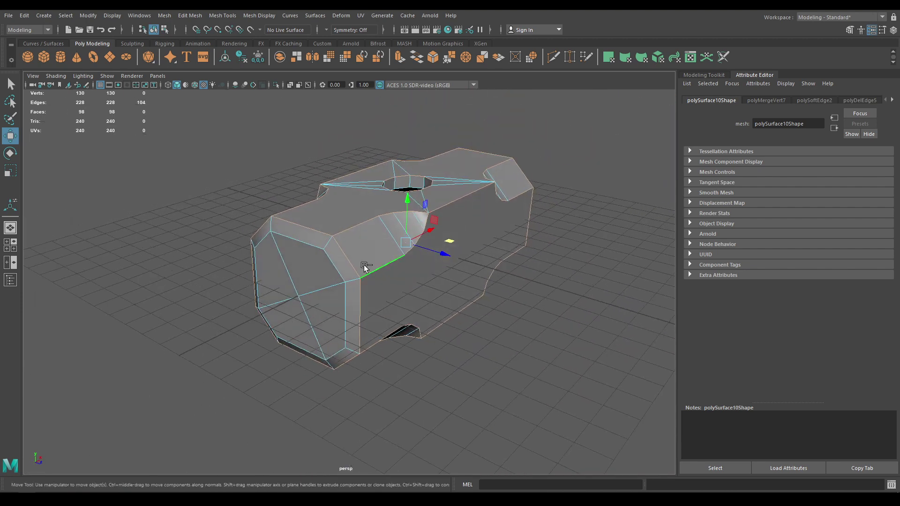
pyautogui.keyDown('shift'); pyautogui.doubleClick(337, 264); pyautogui.keyUp('shift')
pyautogui.keyDown('shift'); pyautogui.doubleClick(313, 243); pyautogui.keyUp('shift')
pyautogui.keyDown('alt'); pyautogui.moveTo(313, 244); pyautogui.dragTo(288, 280); pyautogui.keyUp('alt')
pyautogui.keyDown('shift'); pyautogui.doubleClick(351, 345); pyautogui.keyUp('shift')
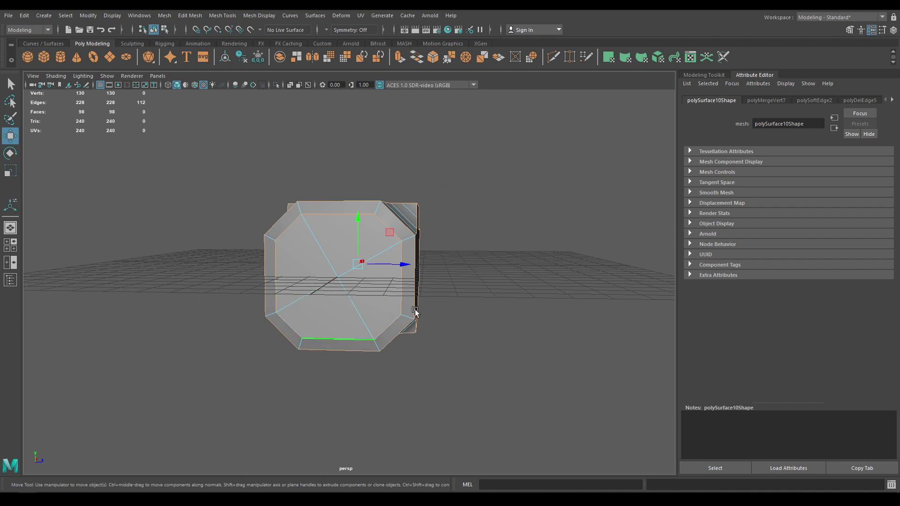
pyautogui.keyDown('alt'); pyautogui.moveTo(416, 311); pyautogui.dragTo(458, 279); pyautogui.keyUp('alt')
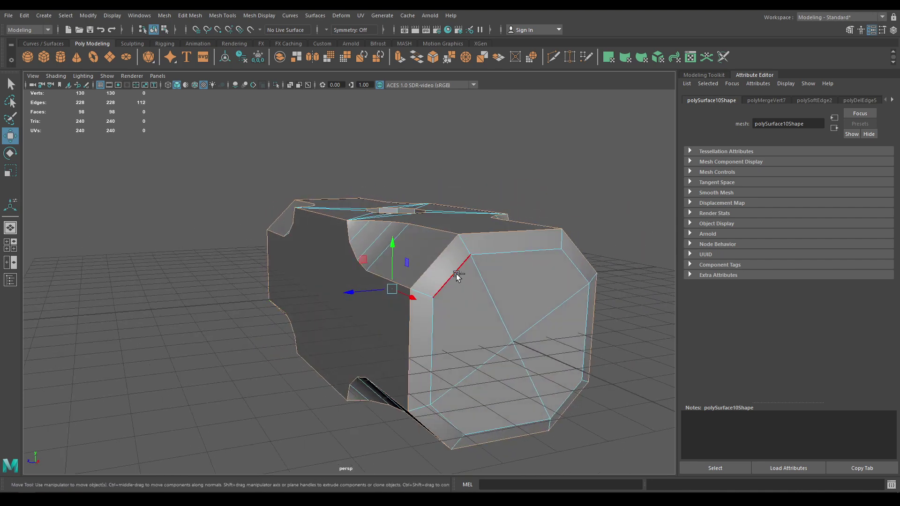
pyautogui.keyDown('shift'); pyautogui.doubleClick(459, 280); pyautogui.keyUp('shift')
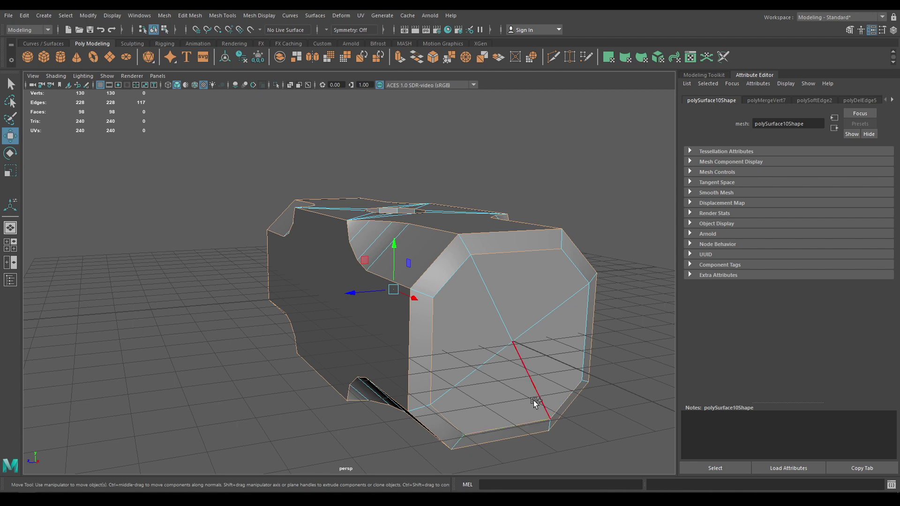
pyautogui.keyDown('shift'); pyautogui.doubleClick(573, 347); pyautogui.keyUp('shift')
# - Bevel all selected edges with a fraction of 0.35 and 2 segments
pyautogui.keyDown('alt'); pyautogui.moveTo(471, 356); pyautogui.dragTo(601, 345); pyautogui.keyUp('alt')
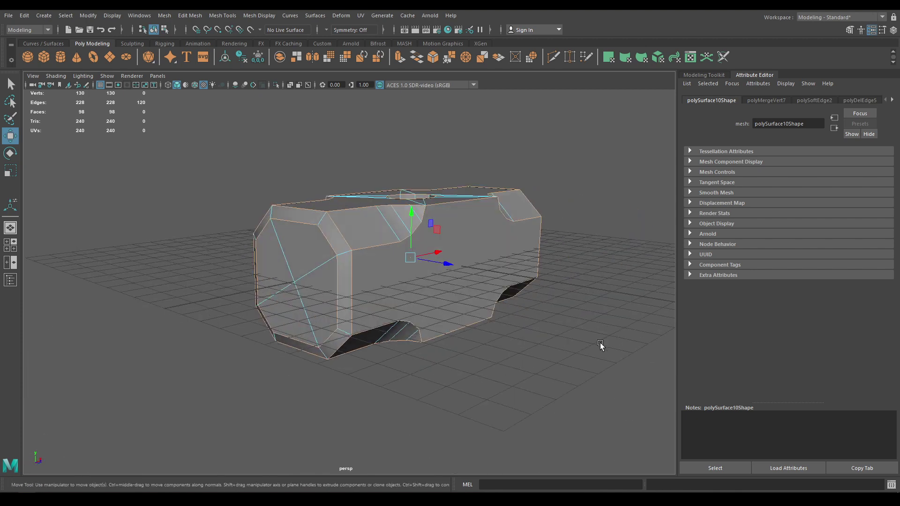
pyautogui.scroll(3, 409, 224)
pyautogui.keyDown('shift'); pyautogui.moveTo(409, 225); pyautogui.dragTo(356, 210, button='right'); pyautogui.keyUp('shift')
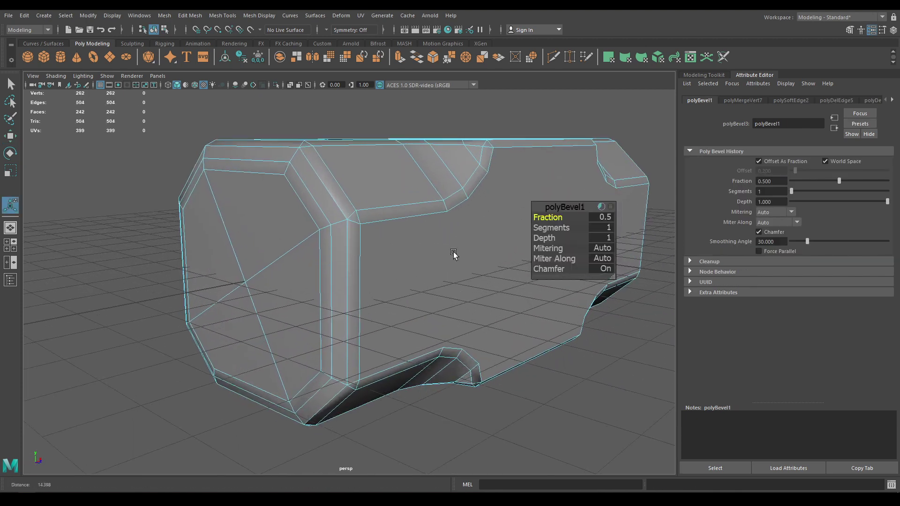
pyautogui.moveTo(552, 218); pyautogui.dragTo(587, 230)
pyautogui.keyDown('alt'); pyautogui.moveTo(421, 245); pyautogui.dragTo(447, 285); pyautogui.keyUp('alt')
pyautogui.press('w')
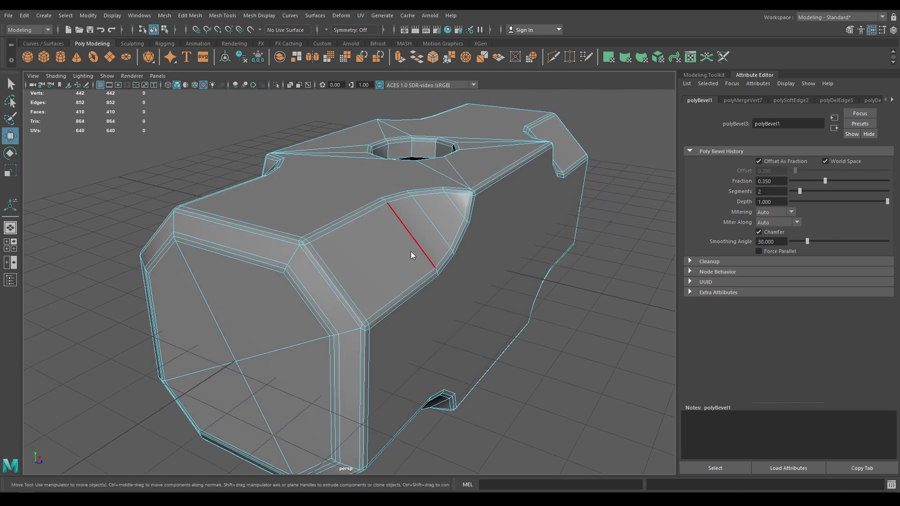
# - Return to object mode, deselect the hammer head and examine its bevelled shading, including the underside
pyautogui.moveTo(410, 239); pyautogui.dragTo(476, 221, button='right')
pyautogui.click(604, 308)
pyautogui.keyDown('alt'); pyautogui.moveTo(604, 309); pyautogui.dragTo(563, 230, button='right'); pyautogui.keyUp('alt')
pyautogui.keyDown('alt'); pyautogui.moveTo(562, 230); pyautogui.dragTo(392, 348); pyautogui.keyUp('alt')
pyautogui.keyDown('alt'); pyautogui.moveTo(391, 348); pyautogui.dragTo(386, 231, button='middle'); pyautogui.keyUp('alt')
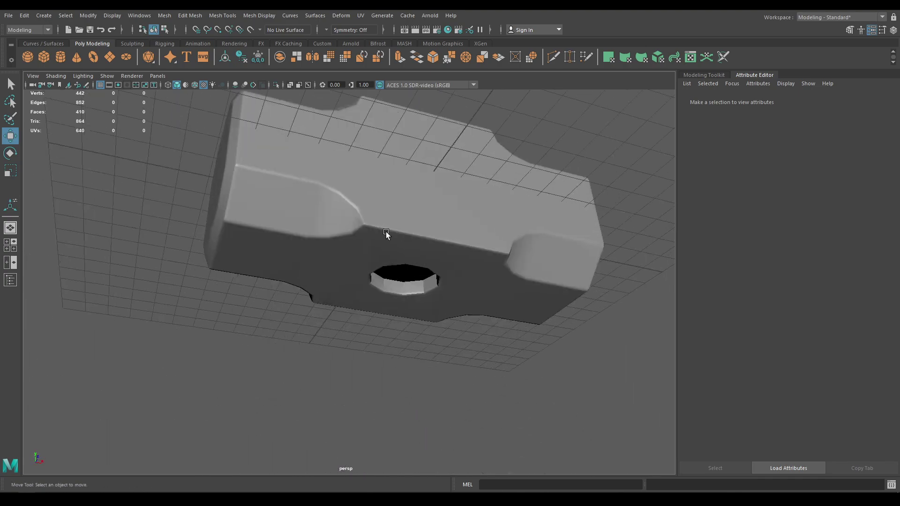
pyautogui.keyDown('alt'); pyautogui.moveTo(386, 232); pyautogui.dragTo(439, 310, button='right'); pyautogui.keyUp('alt')
pyautogui.click(439, 312)
# - Select the full ring of vertical wall edges inside the central hole and extend it with Select Similar
pyautogui.keyDown('alt'); pyautogui.moveTo(439, 313); pyautogui.dragTo(429, 347); pyautogui.keyUp('alt')
pyautogui.keyDown('alt'); pyautogui.moveTo(430, 347); pyautogui.dragTo(319, 350, button='middle'); pyautogui.keyUp('alt')
pyautogui.keyDown('alt'); pyautogui.moveTo(319, 351); pyautogui.dragTo(383, 323, button='right'); pyautogui.keyUp('alt')
pyautogui.moveTo(386, 238); pyautogui.dragTo(387, 213, button='right')
pyautogui.click(356, 297)
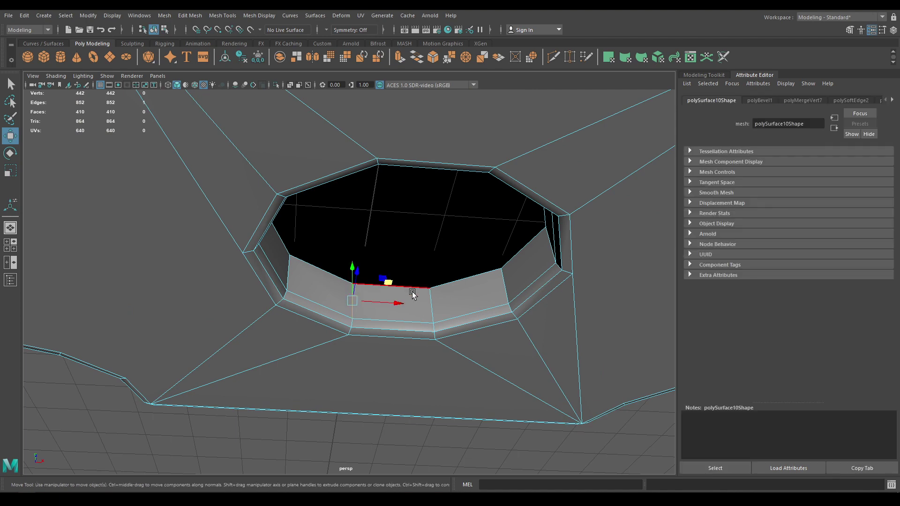
pyautogui.keyDown('ctrl'); pyautogui.rightClick(429, 259); pyautogui.keyUp('ctrl')
pyautogui.keyDown('ctrl'); pyautogui.moveTo(429, 260); pyautogui.dragTo(356, 295, button='right'); pyautogui.keyUp('ctrl')
pyautogui.keyDown('alt'); pyautogui.moveTo(356, 295); pyautogui.dragTo(415, 253); pyautogui.keyUp('alt')
pyautogui.rightClick(414, 249)
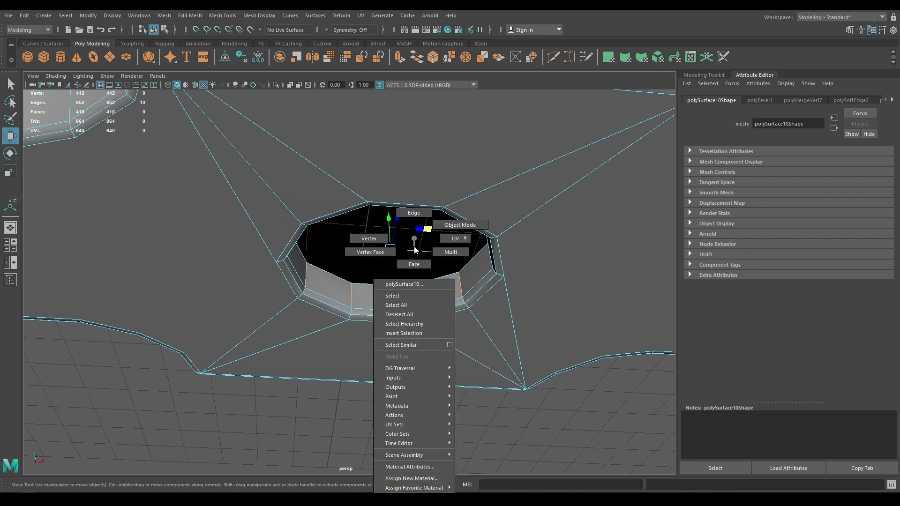
pyautogui.click(401, 345)
pyautogui.keyDown('alt'); pyautogui.moveTo(401, 347); pyautogui.dragTo(417, 205); pyautogui.keyUp('alt')
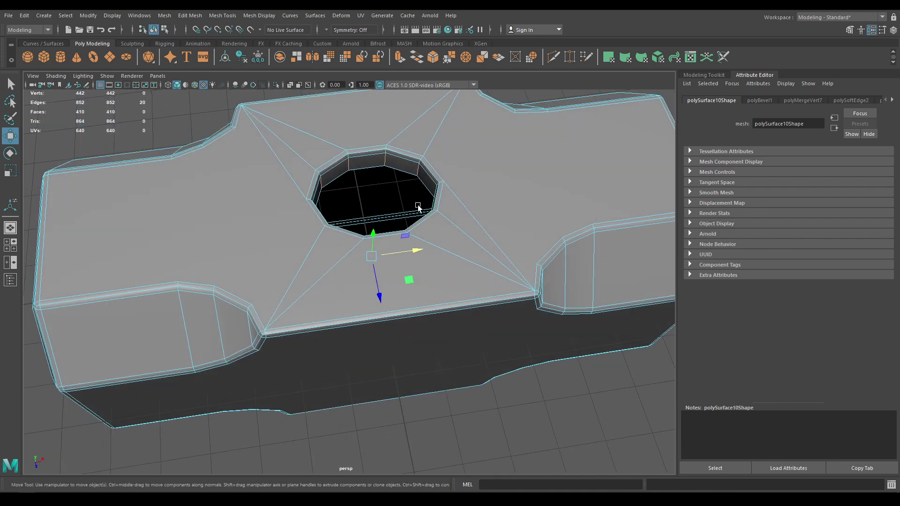
# - Apply Soften Edge to the selected wall edges of the hole and clear the selection
pyautogui.click(243, 15)
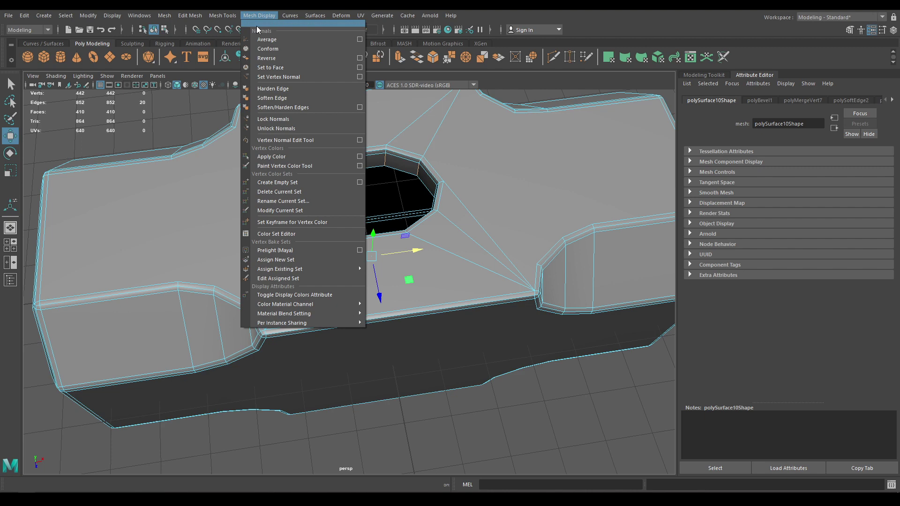
pyautogui.click(280, 102)
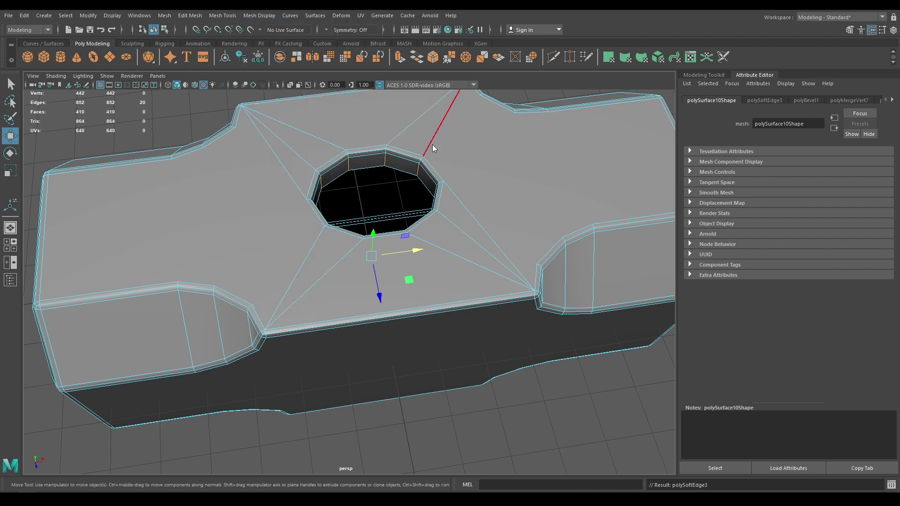
pyautogui.click(523, 391)
# - Examine the hammer head's shading from below, the side and above, including the softened hole wall
pyautogui.keyDown('alt'); pyautogui.moveTo(536, 403); pyautogui.dragTo(539, 338); pyautogui.keyUp('alt')
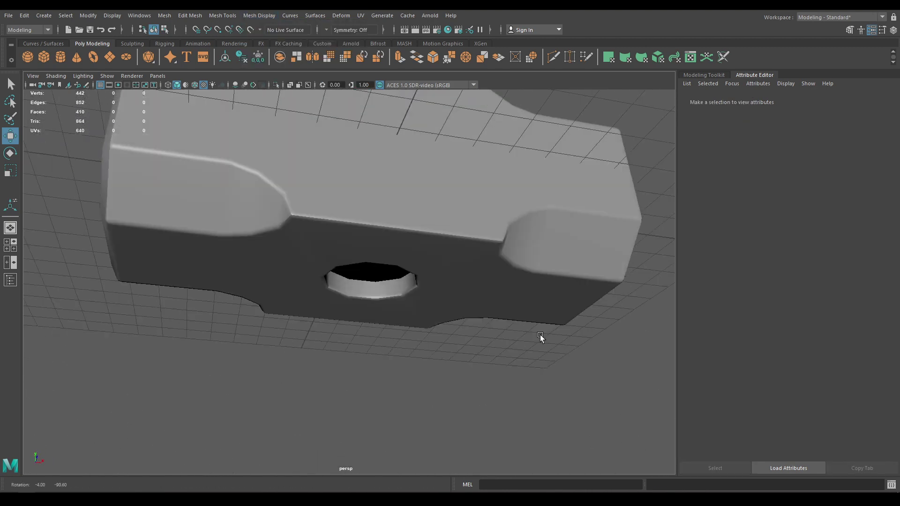
pyautogui.keyDown('alt'); pyautogui.moveTo(538, 338); pyautogui.dragTo(404, 226, button='right'); pyautogui.keyUp('alt')
pyautogui.keyDown('alt'); pyautogui.moveTo(403, 226); pyautogui.dragTo(373, 317); pyautogui.keyUp('alt')
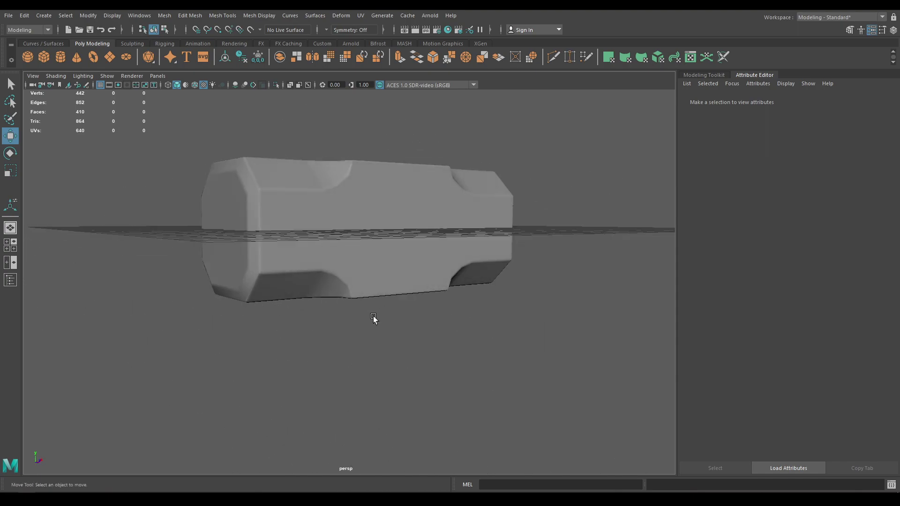
pyautogui.click(402, 291)
pyautogui.keyDown('alt'); pyautogui.moveTo(402, 291); pyautogui.dragTo(430, 363); pyautogui.keyUp('alt')
pyautogui.click(429, 361)
pyautogui.keyDown('alt'); pyautogui.moveTo(408, 218); pyautogui.dragTo(347, 197); pyautogui.keyUp('alt')
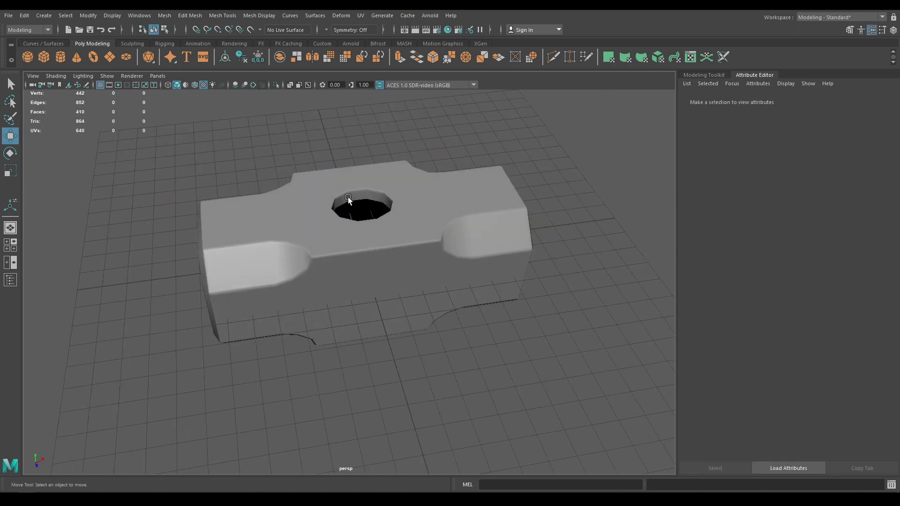
pyautogui.keyDown('alt'); pyautogui.moveTo(405, 241); pyautogui.dragTo(403, 215); pyautogui.keyUp('alt')
# - Create a default polygon cylinder at the origin, working in the front view
pyautogui.press('space')
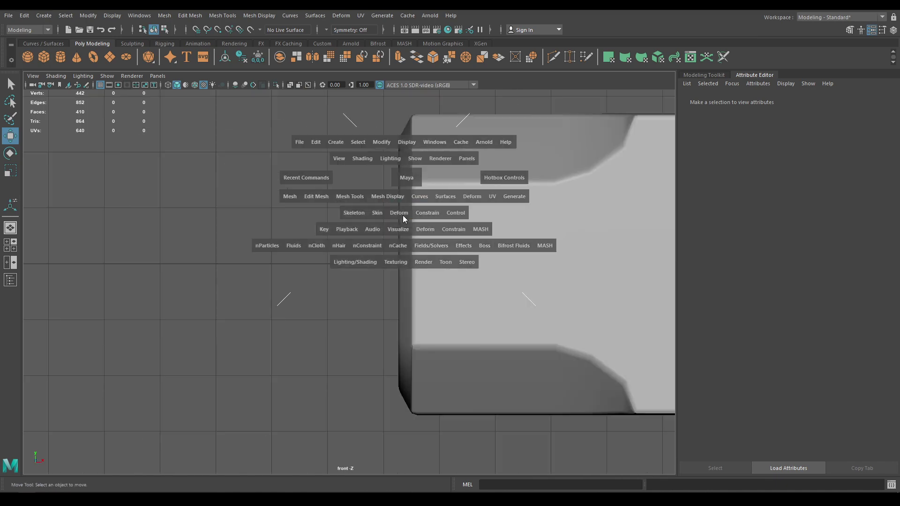
pyautogui.scroll(-5, 390, 150)
pyautogui.keyDown('alt'); pyautogui.moveTo(529, 304); pyautogui.dragTo(315, 209, button='middle'); pyautogui.keyUp('alt')
pyautogui.scroll(1, 337, 261)
pyautogui.keyDown('alt'); pyautogui.moveTo(334, 286); pyautogui.dragTo(395, 233, button='middle'); pyautogui.keyUp('alt')
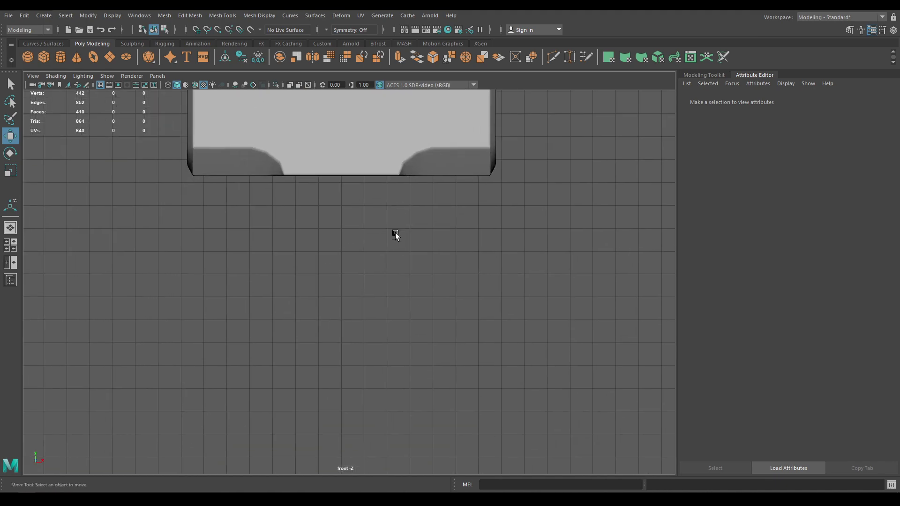
pyautogui.keyDown('shift'); pyautogui.rightClick(394, 242); pyautogui.keyUp('shift')
pyautogui.keyDown('shift'); pyautogui.moveTo(362, 242); pyautogui.dragTo(347, 245, button='right'); pyautogui.keyUp('shift')
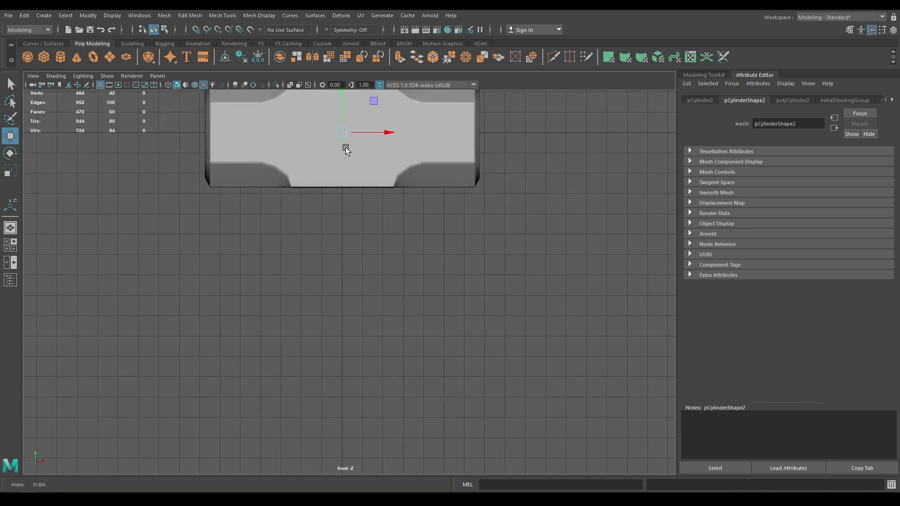
# - Stretch the cylinder into a long handle by setting its height to 25
pyautogui.press('space')
pyautogui.click(348, 104)
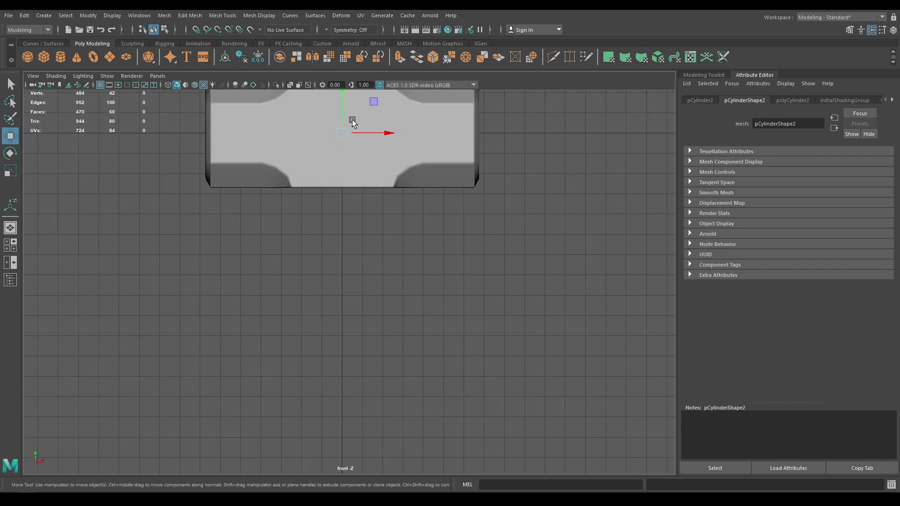
pyautogui.press('t')
pyautogui.keyDown('alt'); pyautogui.moveTo(408, 203); pyautogui.dragTo(403, 227, button='middle'); pyautogui.keyUp('alt')
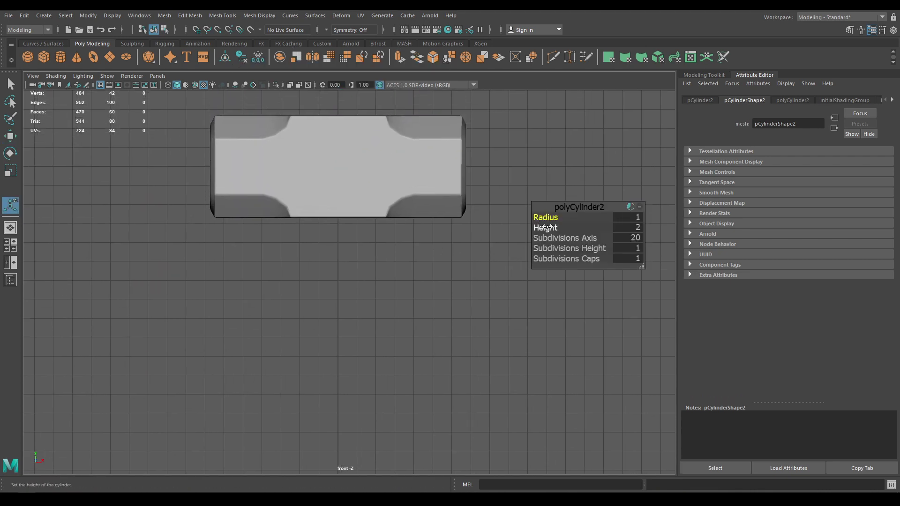
pyautogui.moveTo(547, 227); pyautogui.dragTo(895, 227)
pyautogui.scroll(-2, 396, 304)
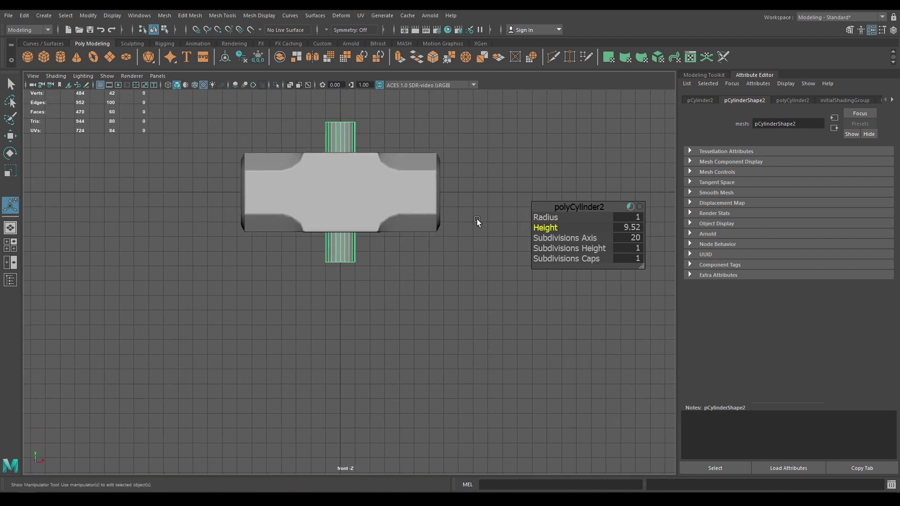
pyautogui.moveTo(549, 228); pyautogui.dragTo(772, 229)
pyautogui.scroll(-2, 311, 190)
pyautogui.keyDown('alt'); pyautogui.moveTo(311, 191); pyautogui.dragTo(320, 230, button='middle'); pyautogui.keyUp('alt')
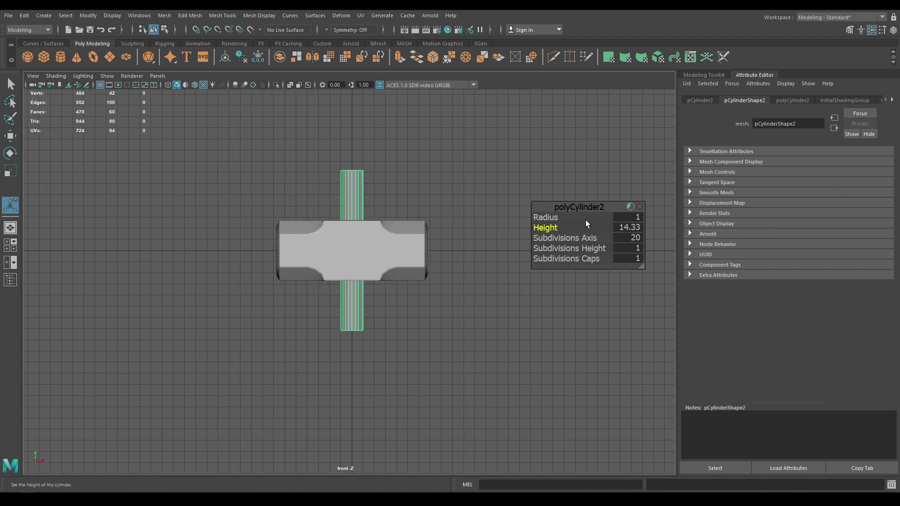
pyautogui.moveTo(549, 227); pyautogui.dragTo(573, 277, button='middle')
pyautogui.scroll(-2, 432, 233)
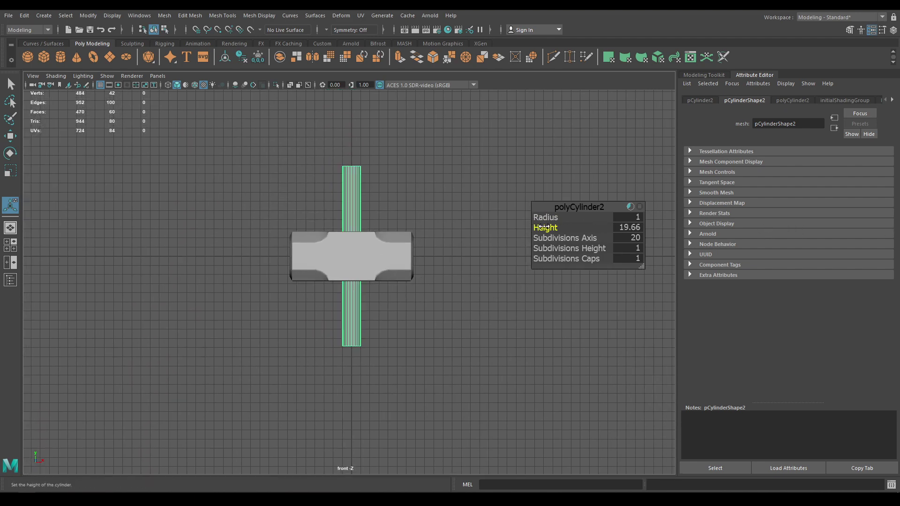
pyautogui.moveTo(543, 227); pyautogui.dragTo(341, 297, button='middle')
pyautogui.scroll(-2, 356, 290)
pyautogui.click(633, 229)
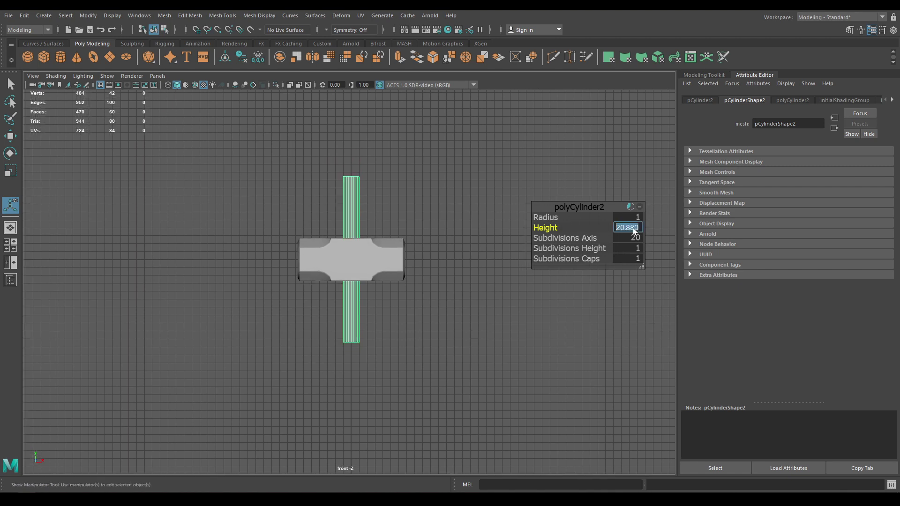
pyautogui.write('25')
pyautogui.press('Return')
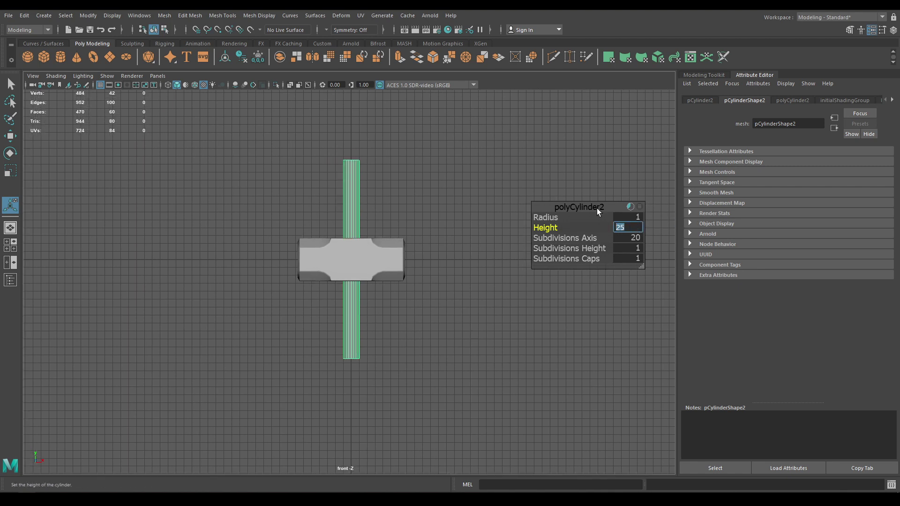
# - Lower the handle cylinder until only its tip protrudes above the hammer head, and set its height to 35
pyautogui.press('w')
pyautogui.moveTo(351, 214); pyautogui.dragTo(356, 279)
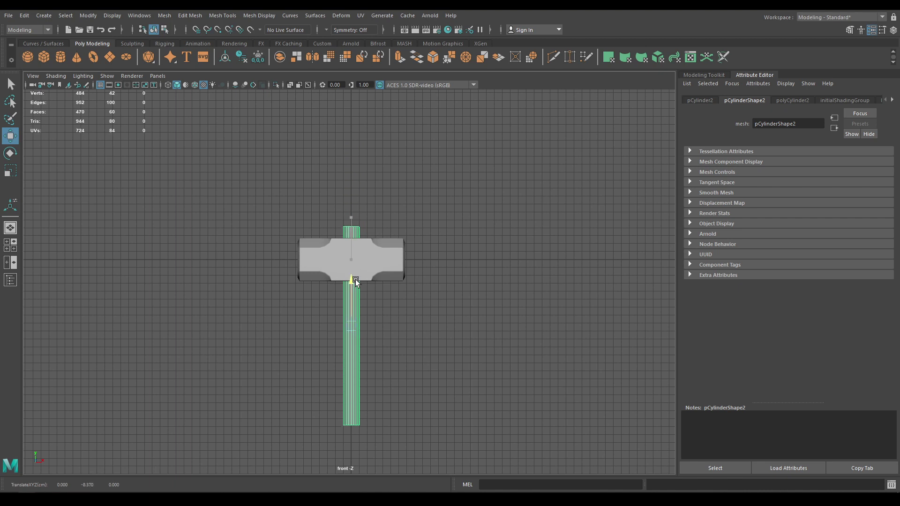
pyautogui.press('t')
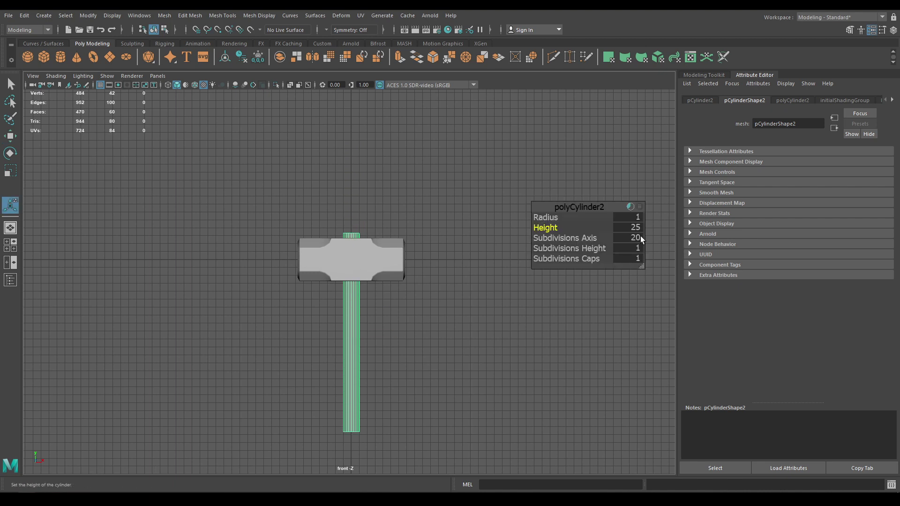
pyautogui.click(636, 238)
pyautogui.click(631, 228)
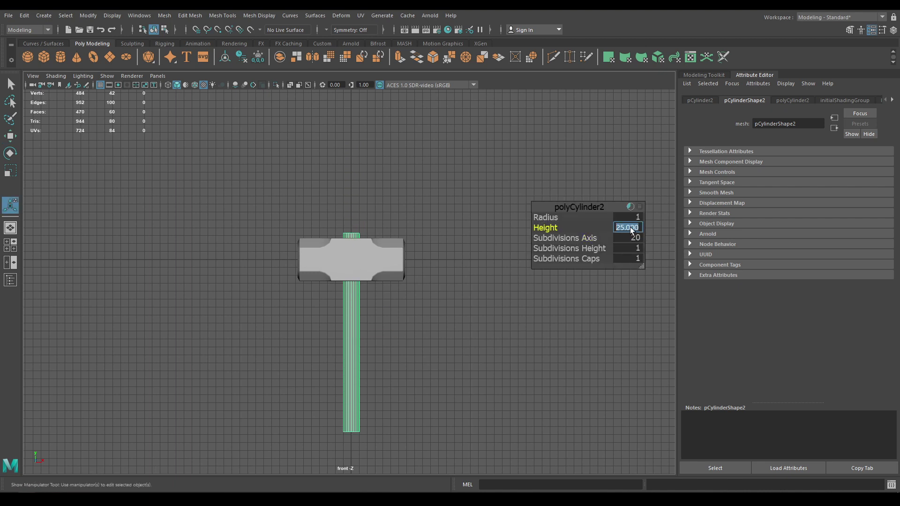
pyautogui.write('35')
pyautogui.press('Return')
# - Move the lengthened handle down along Y until its top end sits just above the hammer head's upper face
pyautogui.press('w')
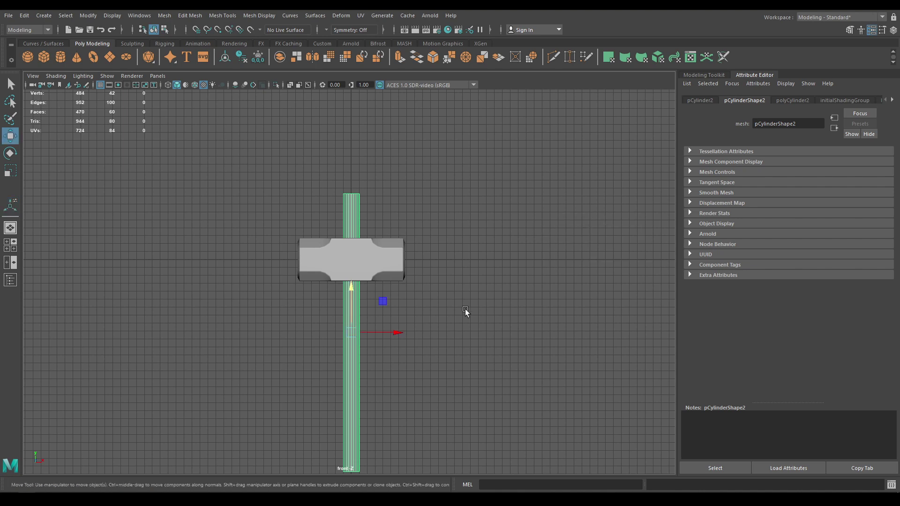
pyautogui.press('f')
pyautogui.moveTo(349, 260); pyautogui.dragTo(351, 239)
pyautogui.press('space')
pyautogui.keyDown('alt'); pyautogui.moveTo(375, 265); pyautogui.dragTo(379, 331); pyautogui.keyUp('alt')
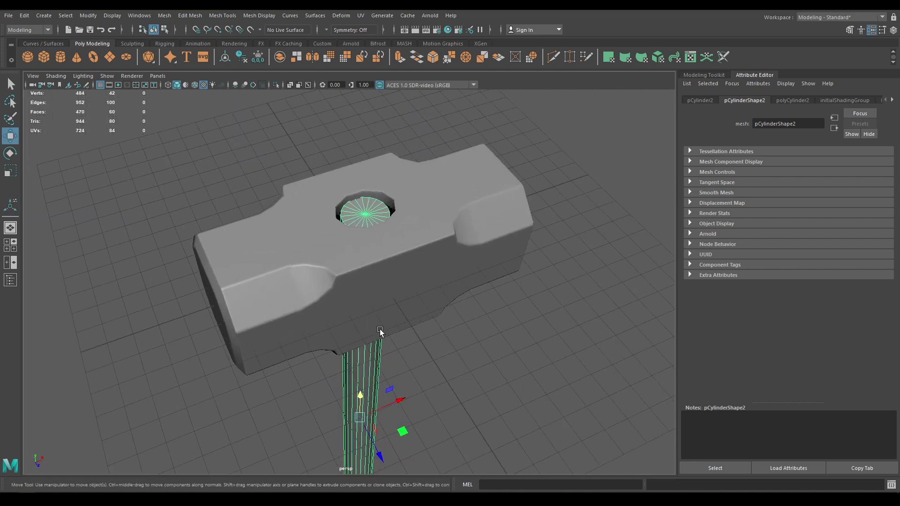
pyautogui.moveTo(361, 395); pyautogui.dragTo(362, 394, button='middle')
# - Reduce the handle cylinder's axis subdivisions to 14
pyautogui.press('t')
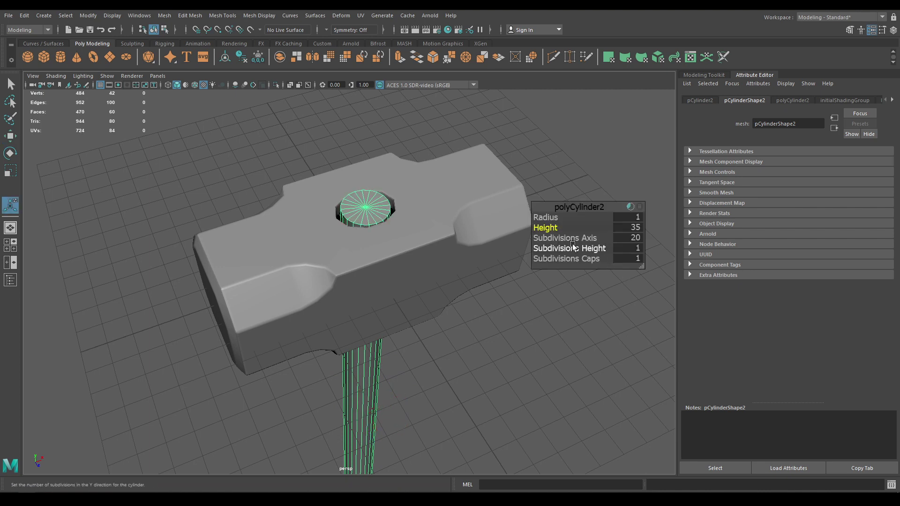
pyautogui.moveTo(567, 238); pyautogui.dragTo(279, 295)
pyautogui.press('w')
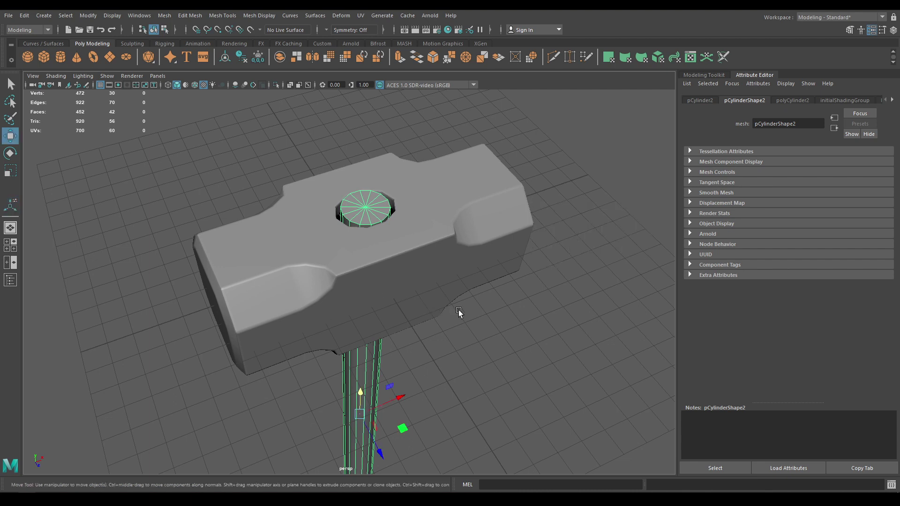
# - Scale the handle along X and Z in the top view until its outline fills the oval hole
pyautogui.press('space')
pyautogui.moveTo(459, 310); pyautogui.dragTo(401, 313)
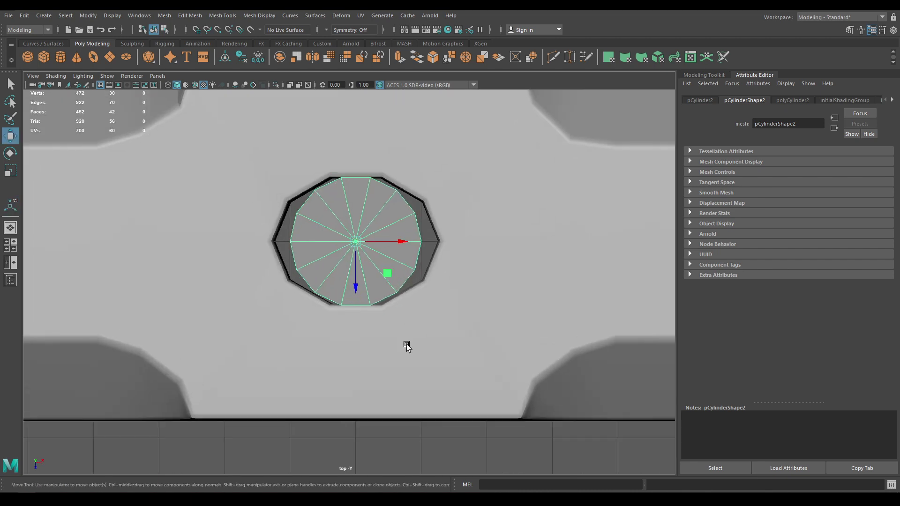
pyautogui.press('r')
pyautogui.moveTo(396, 241); pyautogui.dragTo(414, 241)
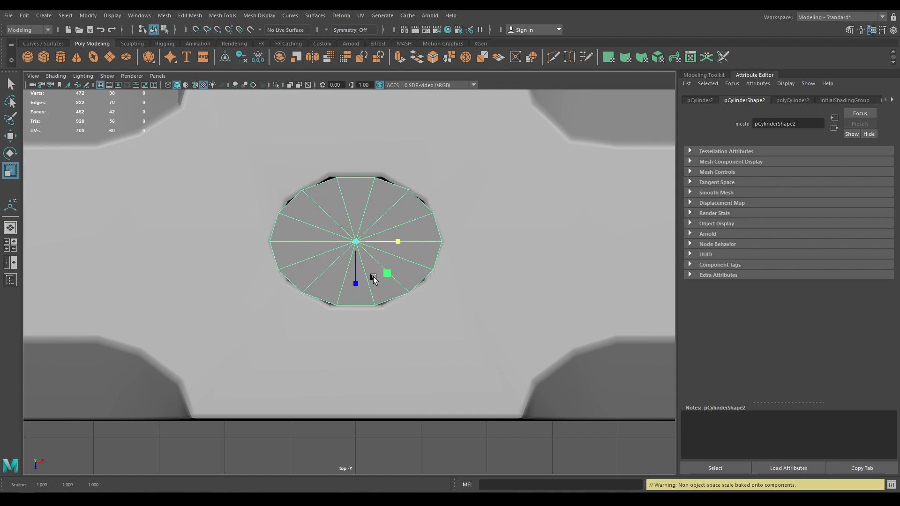
pyautogui.moveTo(357, 282); pyautogui.dragTo(344, 321)
pyautogui.press('w')
# - Examine how the handle fits through the hammer head and its shape down to the lower end
pyautogui.press('space')
pyautogui.scroll(3, 325, 288)
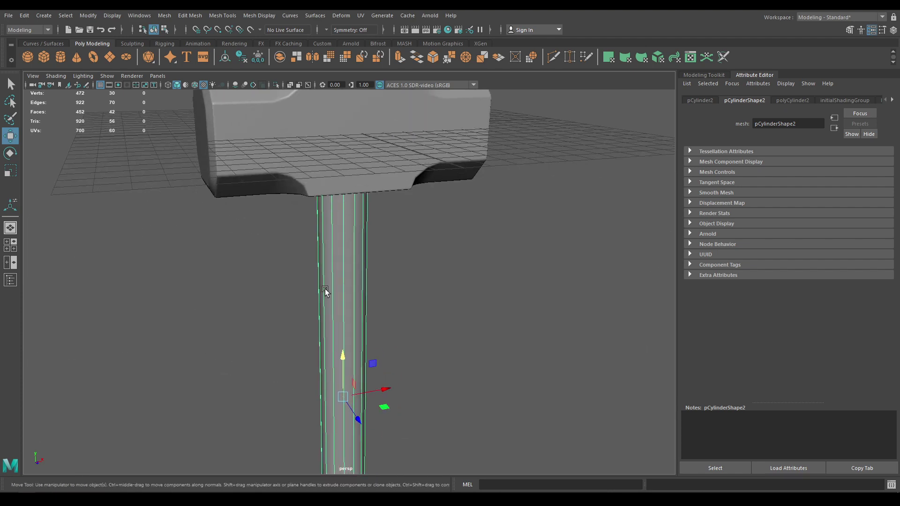
pyautogui.keyDown('alt'); pyautogui.moveTo(325, 289); pyautogui.dragTo(353, 310); pyautogui.keyUp('alt')
pyautogui.keyDown('alt'); pyautogui.moveTo(354, 310); pyautogui.dragTo(398, 392, button='middle'); pyautogui.keyUp('alt')
pyautogui.keyDown('alt'); pyautogui.moveTo(398, 393); pyautogui.dragTo(372, 328); pyautogui.keyUp('alt')
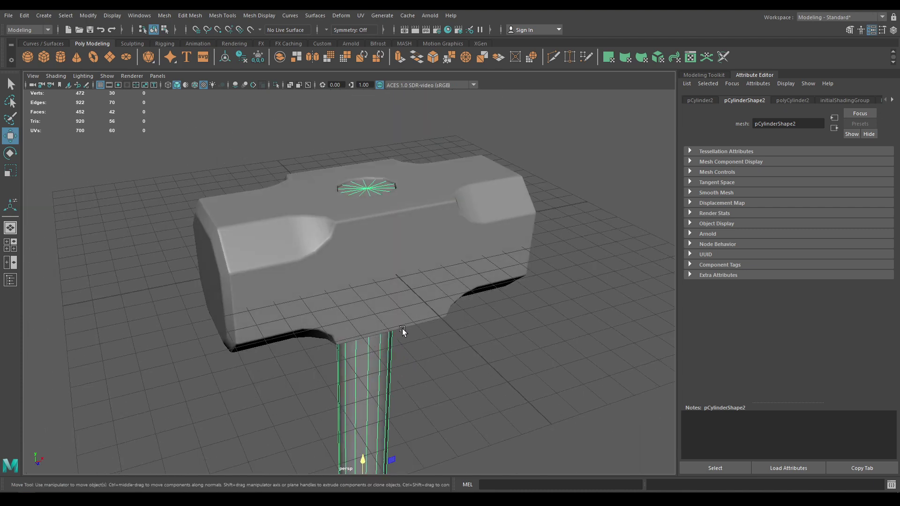
pyautogui.keyDown('alt'); pyautogui.moveTo(384, 407); pyautogui.dragTo(386, 403, button='middle'); pyautogui.keyUp('alt')
pyautogui.keyDown('alt'); pyautogui.moveTo(385, 403); pyautogui.dragTo(362, 432); pyautogui.keyUp('alt')
pyautogui.keyDown('alt'); pyautogui.moveTo(361, 431); pyautogui.dragTo(365, 393, button='right'); pyautogui.keyUp('alt')
pyautogui.keyDown('alt'); pyautogui.moveTo(365, 393); pyautogui.dragTo(361, 253, button='middle'); pyautogui.keyUp('alt')
pyautogui.keyDown('alt'); pyautogui.moveTo(415, 336); pyautogui.dragTo(416, 309); pyautogui.keyUp('alt')
pyautogui.keyDown('alt'); pyautogui.moveTo(417, 336); pyautogui.dragTo(411, 333, button='right'); pyautogui.keyUp('alt')
pyautogui.keyDown('alt'); pyautogui.moveTo(410, 333); pyautogui.dragTo(391, 216, button='middle'); pyautogui.keyUp('alt')
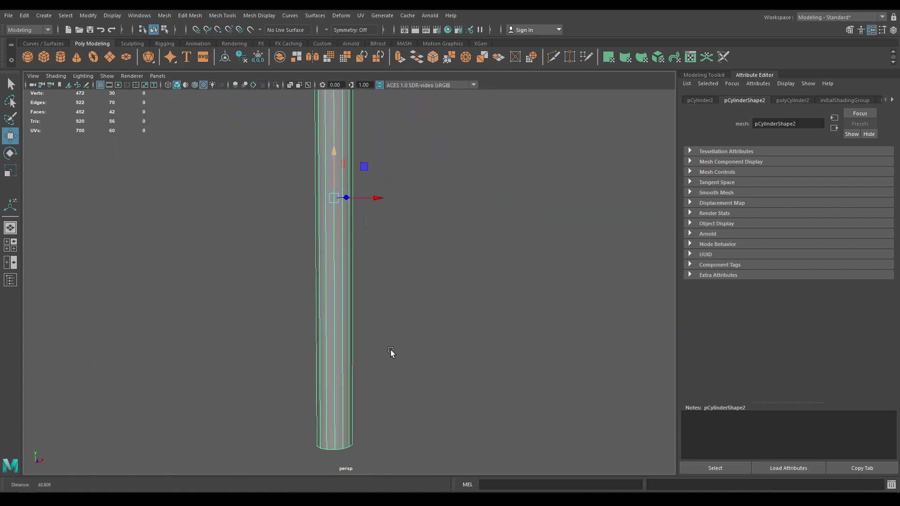
pyautogui.keyDown('alt'); pyautogui.moveTo(392, 354); pyautogui.dragTo(402, 338); pyautogui.keyUp('alt')
pyautogui.keyDown('alt'); pyautogui.moveTo(402, 337); pyautogui.dragTo(371, 292, button='right'); pyautogui.keyUp('alt')
# - Select the edge loop around the handle's bottom end and bevel it
pyautogui.press('space')
pyautogui.moveTo(385, 281); pyautogui.dragTo(386, 281)
pyautogui.click(343, 294)
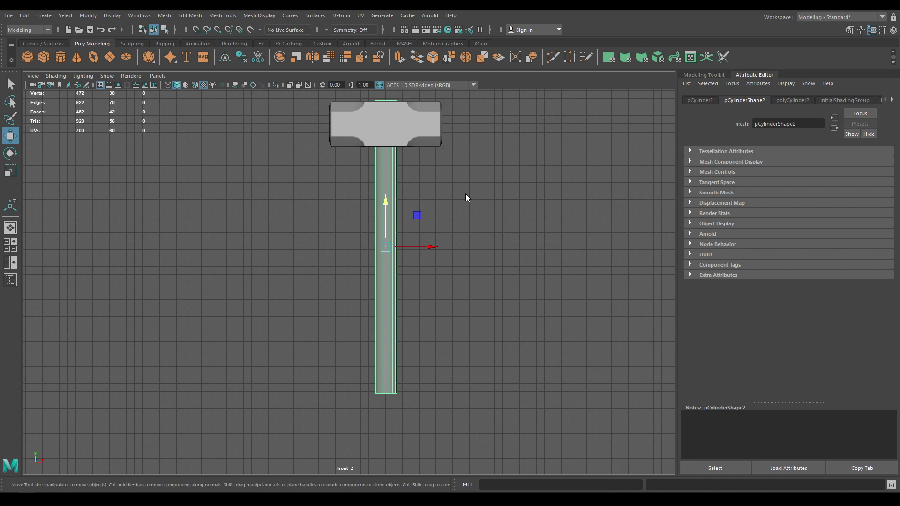
pyautogui.moveTo(429, 195); pyautogui.dragTo(432, 153, button='right')
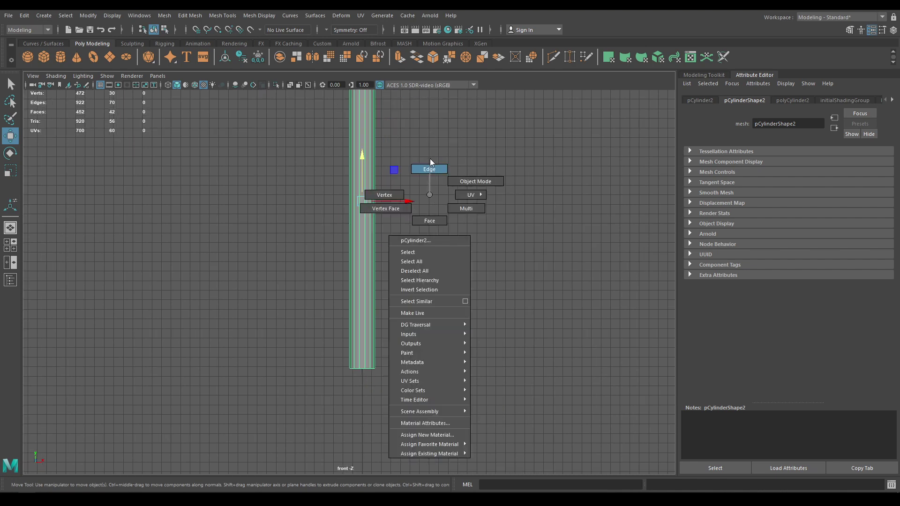
pyautogui.press('space')
pyautogui.moveTo(431, 153); pyautogui.dragTo(431, 126)
pyautogui.keyDown('alt'); pyautogui.moveTo(422, 258); pyautogui.dragTo(406, 293, button='right'); pyautogui.keyUp('alt')
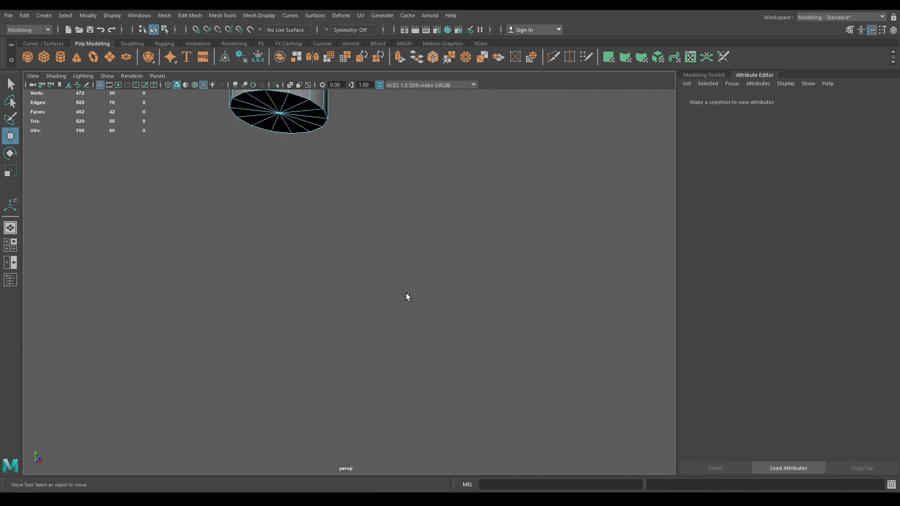
pyautogui.doubleClick(324, 162)
pyautogui.keyDown('shift'); pyautogui.moveTo(335, 185); pyautogui.dragTo(335, 189, button='right'); pyautogui.keyUp('shift')
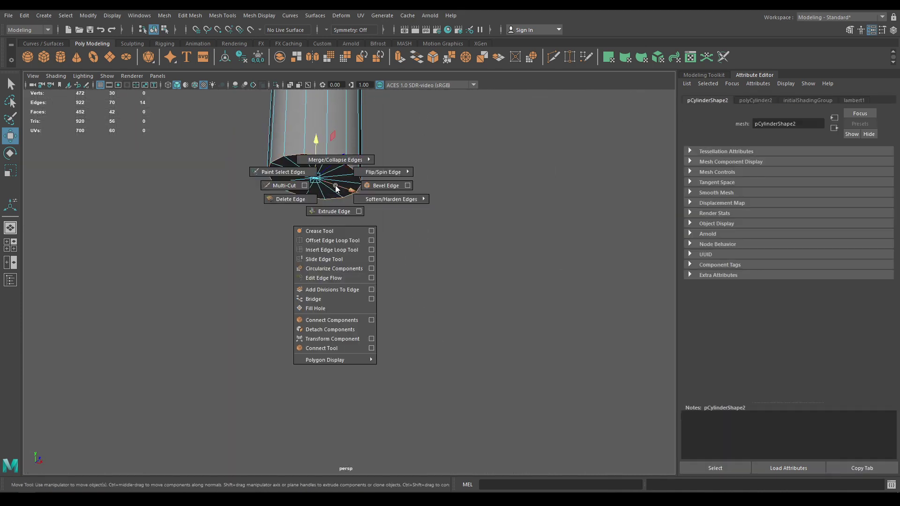
pyautogui.click(385, 186)
# - Set the bottom-end bevel to a fraction of 0.25 with 2 segments
pyautogui.moveTo(541, 217); pyautogui.dragTo(641, 228)
pyautogui.keyDown('alt'); pyautogui.moveTo(351, 107); pyautogui.dragTo(285, 151); pyautogui.keyUp('alt')
pyautogui.keyDown('alt'); pyautogui.moveTo(286, 151); pyautogui.dragTo(293, 284, button='middle'); pyautogui.keyUp('alt')
pyautogui.scroll(-3, 346, 233)
pyautogui.keyDown('alt'); pyautogui.moveTo(346, 233); pyautogui.dragTo(343, 70, button='middle'); pyautogui.keyUp('alt')
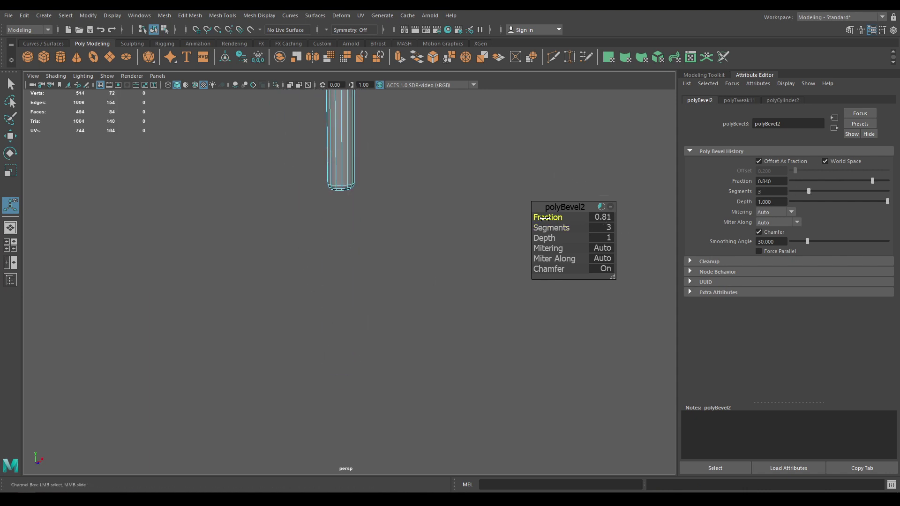
pyautogui.keyDown('alt'); pyautogui.moveTo(321, 161); pyautogui.dragTo(307, 179); pyautogui.keyUp('alt')
pyautogui.keyDown('alt'); pyautogui.moveTo(372, 294); pyautogui.dragTo(391, 355, button='right'); pyautogui.keyUp('alt')
# - Select the edge loop around the handle's top end above the hammer head and bevel it
pyautogui.keyDown('alt'); pyautogui.moveTo(392, 356); pyautogui.dragTo(366, 248); pyautogui.keyUp('alt')
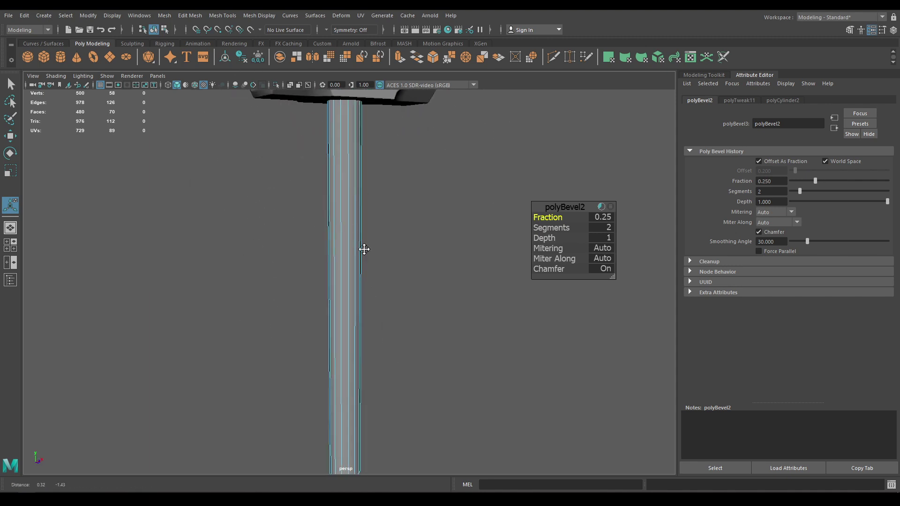
pyautogui.keyDown('alt'); pyautogui.moveTo(366, 248); pyautogui.dragTo(379, 160, button='middle'); pyautogui.keyUp('alt')
pyautogui.keyDown('alt'); pyautogui.moveTo(378, 159); pyautogui.dragTo(389, 316, button='right'); pyautogui.keyUp('alt')
pyautogui.keyDown('alt'); pyautogui.moveTo(389, 317); pyautogui.dragTo(348, 413); pyautogui.keyUp('alt')
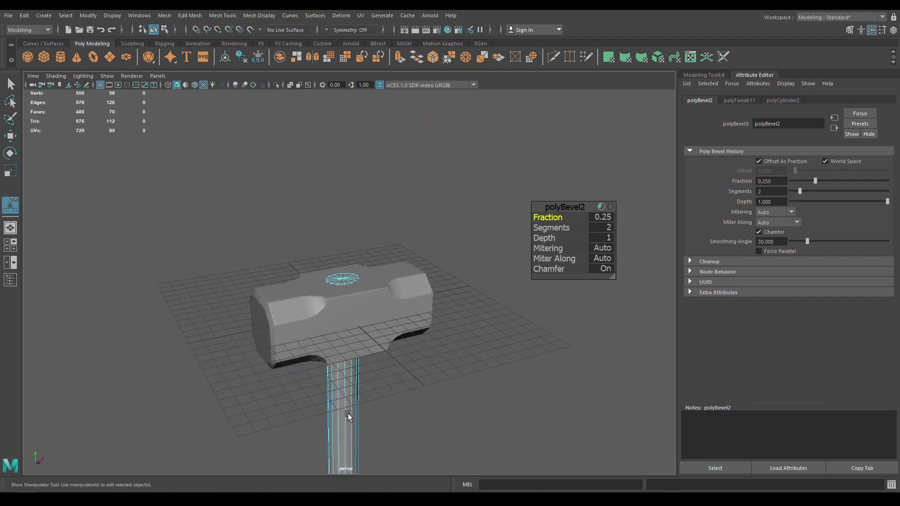
pyautogui.keyDown('alt'); pyautogui.moveTo(348, 413); pyautogui.dragTo(427, 475, button='right'); pyautogui.keyUp('alt')
pyautogui.press('w')
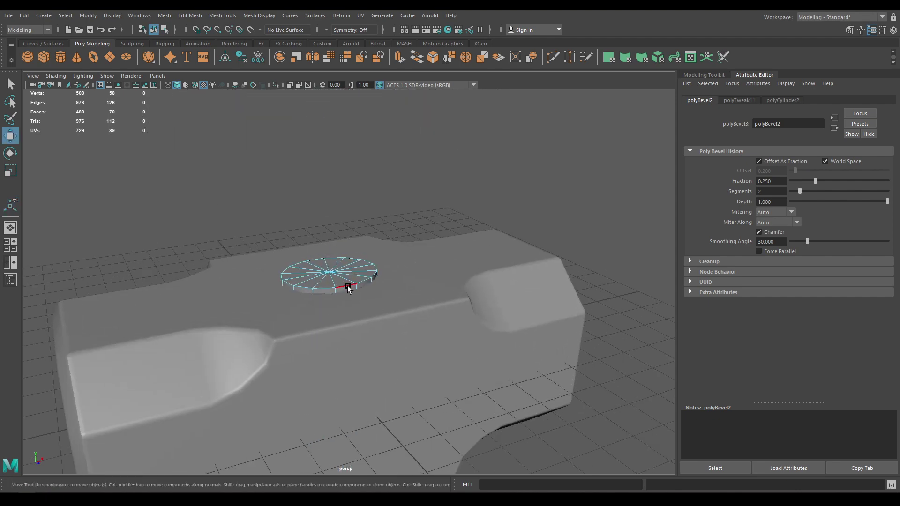
pyautogui.doubleClick(348, 291)
pyautogui.keyDown('shift'); pyautogui.moveTo(332, 264); pyautogui.dragTo(520, 224, button='right'); pyautogui.keyUp('shift')
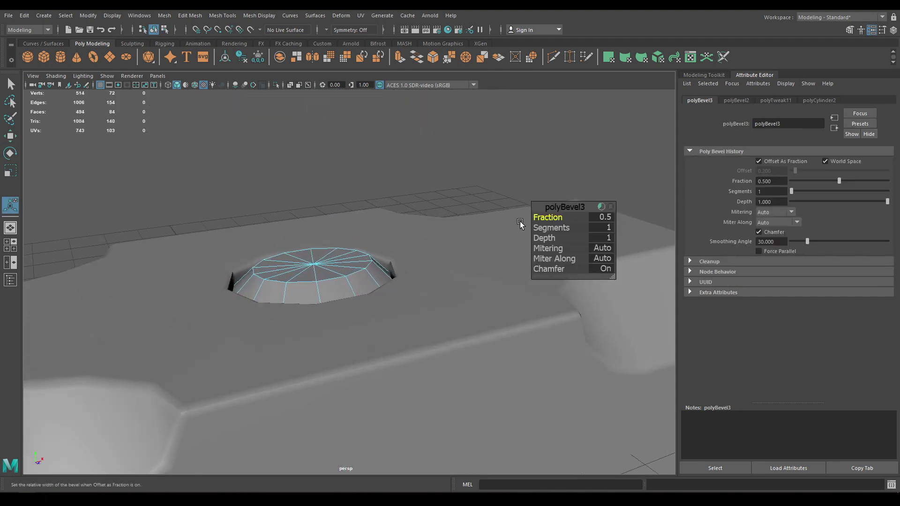
# - Set the top-end bevel to a fraction of 0.14 with 2 segments and clear the selection
pyautogui.moveTo(539, 217)
pyautogui.mouseDown(button='middle')
pyautogui.moveTo(522, 224)
pyautogui.moveTo(587, 227)
pyautogui.moveTo(552, 217)
pyautogui.mouseUp(button='middle')
pyautogui.click(551, 229)
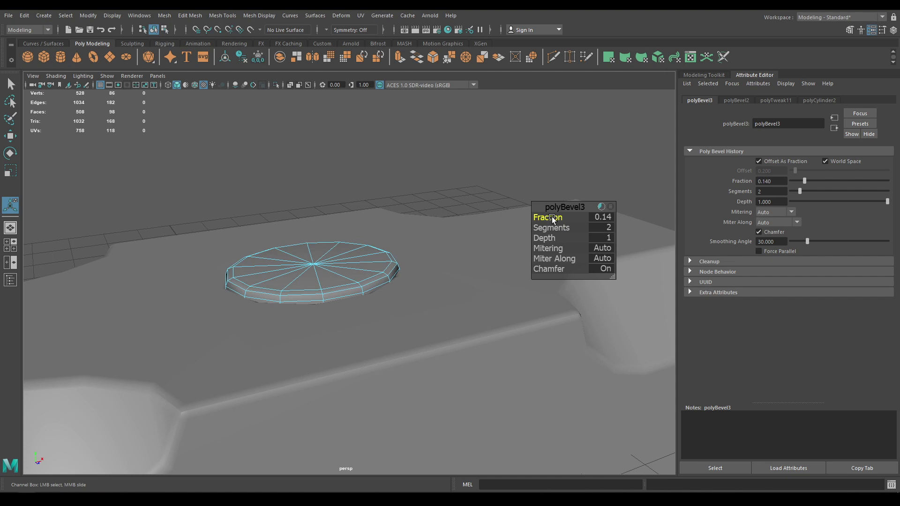
pyautogui.press('w')
pyautogui.click(416, 174)
# - Select the vertices at the handle's lower end in the front view and move them vertically to adjust the handle's length
pyautogui.scroll(-10, 417, 175)
pyautogui.keyDown('alt'); pyautogui.moveTo(442, 289); pyautogui.dragTo(421, 280, button='middle'); pyautogui.keyUp('alt')
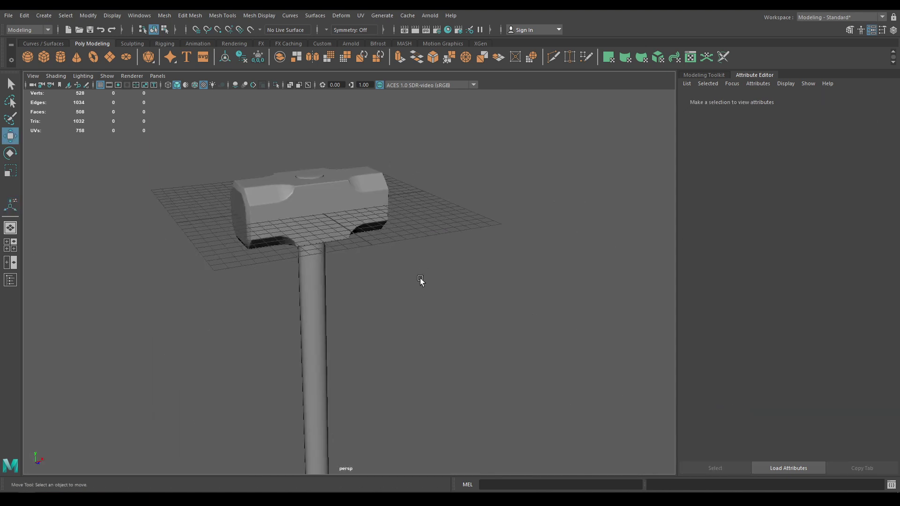
pyautogui.keyDown('alt'); pyautogui.moveTo(420, 280); pyautogui.dragTo(412, 183); pyautogui.keyUp('alt')
pyautogui.press('space')
pyautogui.moveTo(400, 221); pyautogui.dragTo(399, 244)
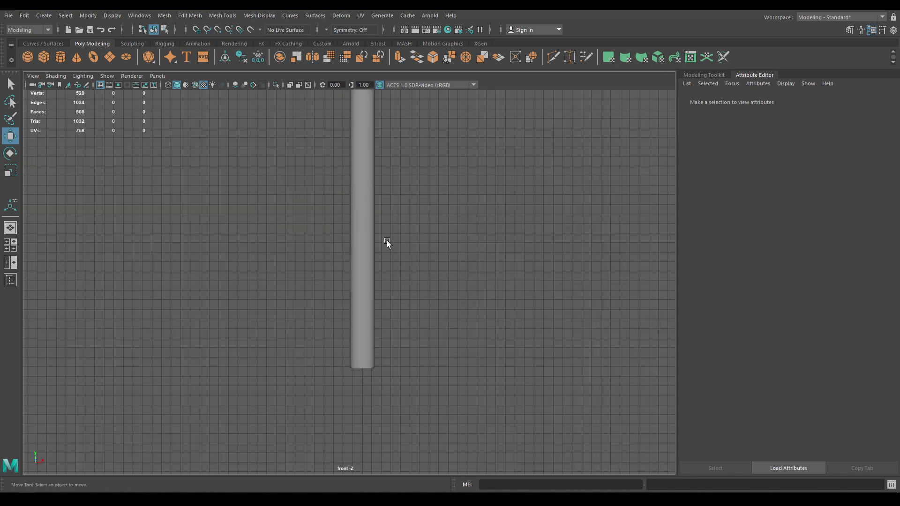
pyautogui.moveTo(387, 240)
pyautogui.keyDown('alt'); pyautogui.mouseDown(button='middle')
pyautogui.moveTo(367, 171)
pyautogui.moveTo(372, 291)
pyautogui.moveTo(386, 258)
pyautogui.mouseUp(button='middle'); pyautogui.keyUp('alt')
pyautogui.scroll(-2, 383, 256)
pyautogui.click(356, 274)
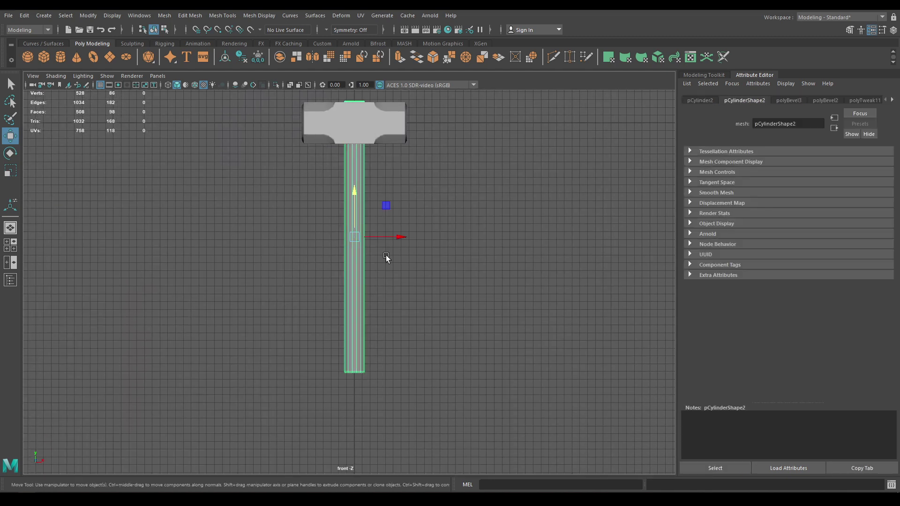
pyautogui.moveTo(535, 210); pyautogui.dragTo(505, 212, button='right')
pyautogui.moveTo(511, 219); pyautogui.dragTo(224, 448)
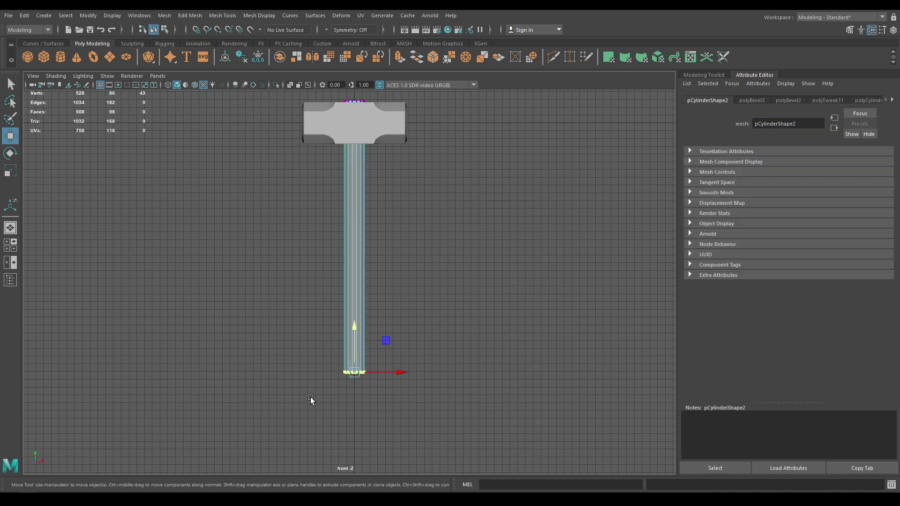
pyautogui.keyDown('alt'); pyautogui.moveTo(348, 378); pyautogui.dragTo(342, 316, button='middle'); pyautogui.keyUp('alt')
pyautogui.moveTo(349, 274); pyautogui.dragTo(347, 237)
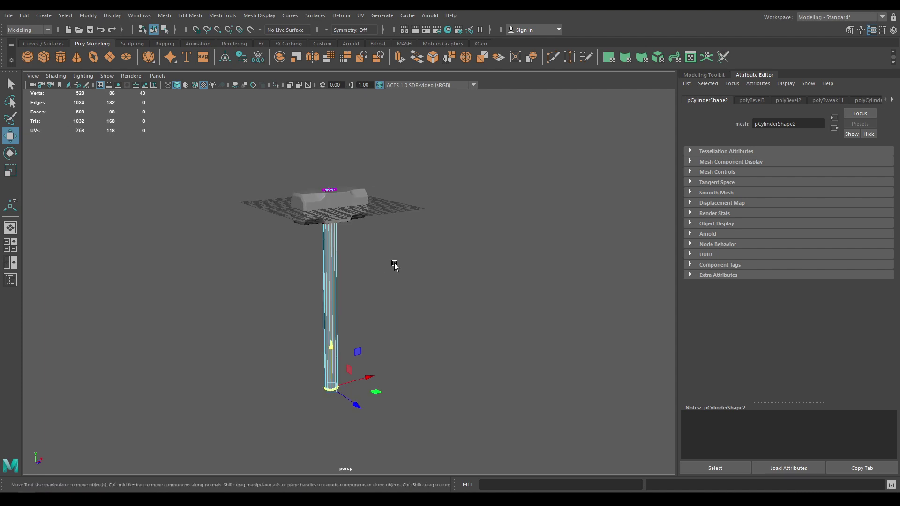
# - Return to object mode, clear the selection and inspect the assembled hammer from above
pyautogui.moveTo(400, 238); pyautogui.dragTo(471, 204, button='right')
pyautogui.click(409, 200)
pyautogui.scroll(5, 457, 375)
pyautogui.keyDown('alt'); pyautogui.moveTo(457, 375); pyautogui.dragTo(471, 412); pyautogui.keyUp('alt')
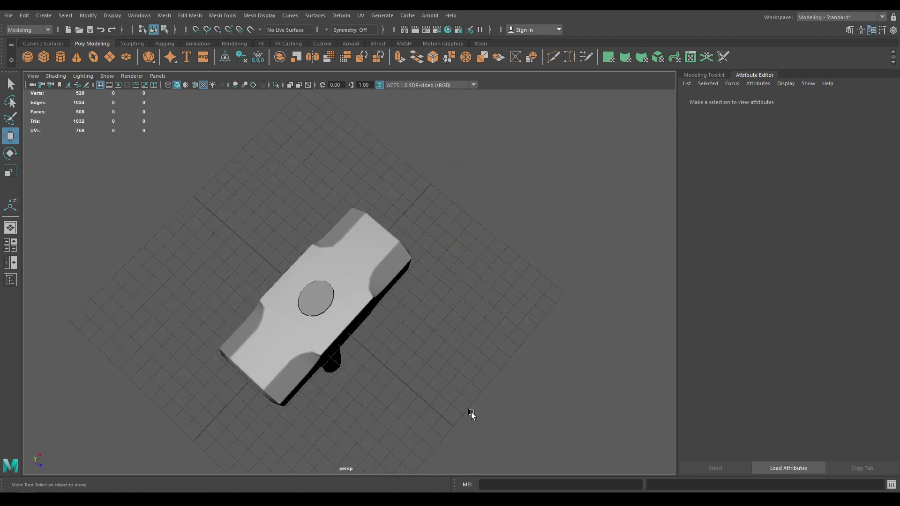
# - Select the vertices around the head's hole in the top view and scale them outward along Z to widen the opening
pyautogui.click(359, 295)
pyautogui.keyDown('alt'); pyautogui.moveTo(428, 312); pyautogui.dragTo(365, 297); pyautogui.keyUp('alt')
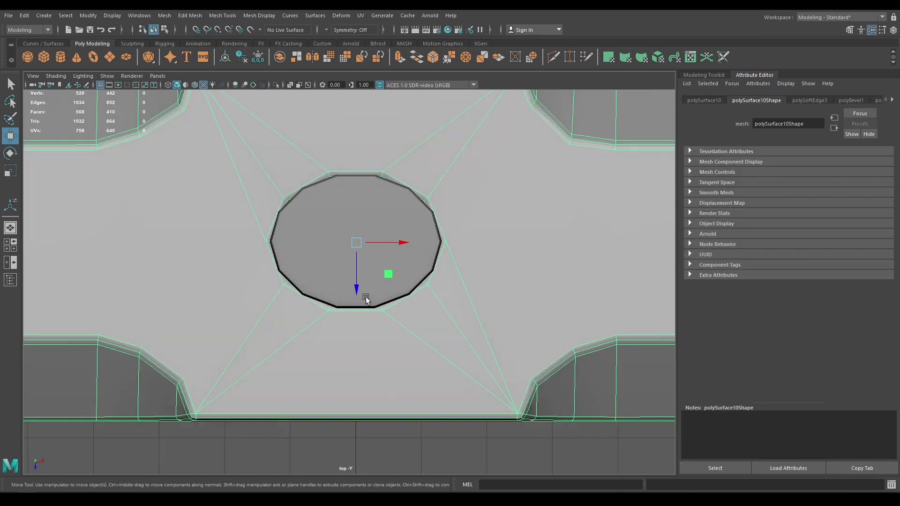
pyautogui.keyDown('alt'); pyautogui.moveTo(366, 298); pyautogui.dragTo(368, 318, button='right'); pyautogui.keyUp('alt')
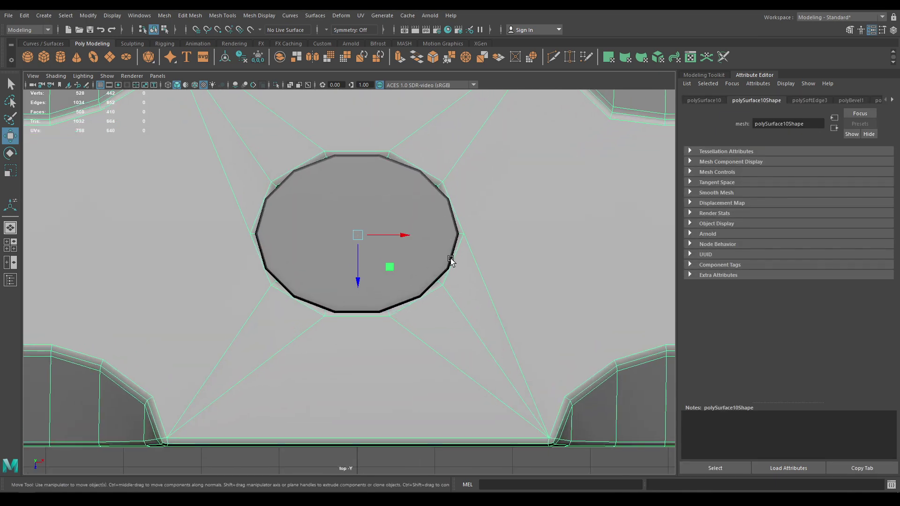
pyautogui.keyDown('alt'); pyautogui.moveTo(452, 257); pyautogui.dragTo(454, 200, button='right'); pyautogui.keyUp('alt')
pyautogui.moveTo(477, 162); pyautogui.dragTo(431, 174, button='right')
pyautogui.moveTo(419, 329); pyautogui.dragTo(419, 327)
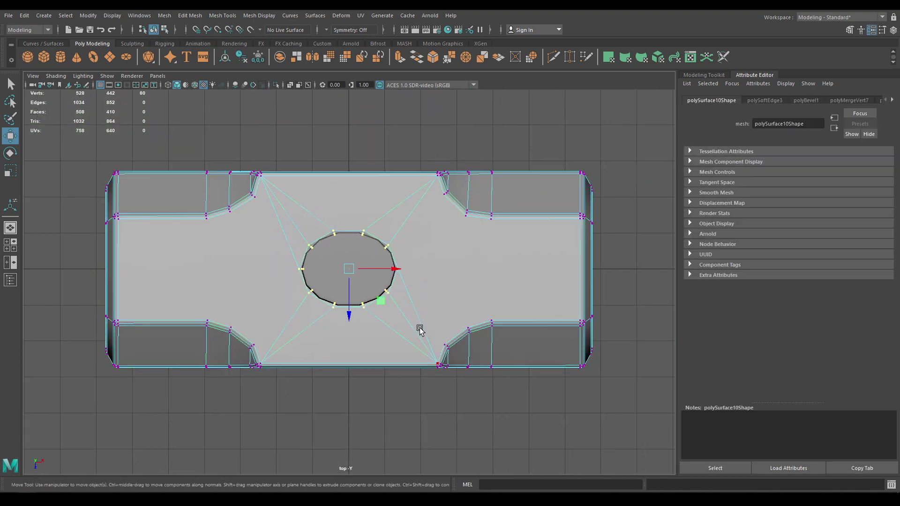
pyautogui.press('r')
pyautogui.moveTo(346, 316); pyautogui.dragTo(348, 319, button='middle')
pyautogui.moveTo(345, 262); pyautogui.dragTo(395, 209, button='right')
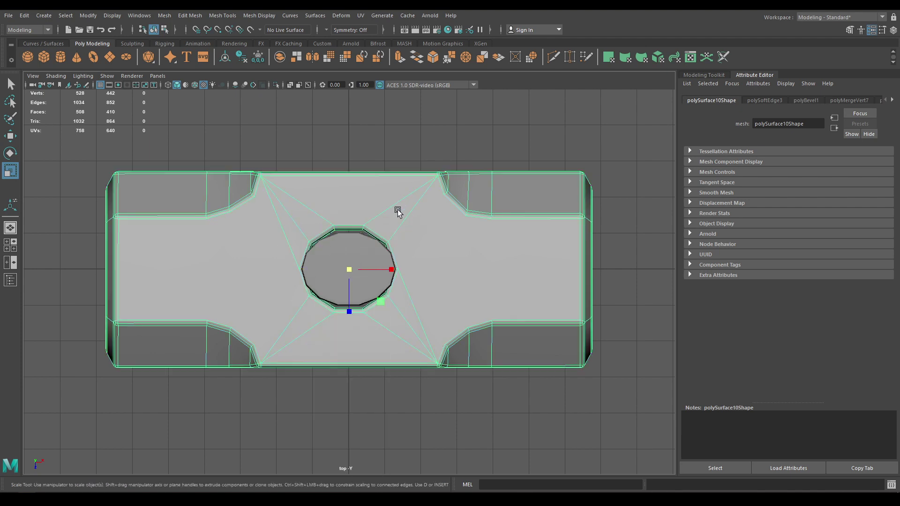
# - Scale the handle along Z to fill the widened hole, clear the selection and check the hammer in perspective
pyautogui.click(357, 255)
pyautogui.moveTo(350, 311); pyautogui.dragTo(348, 317, button='middle')
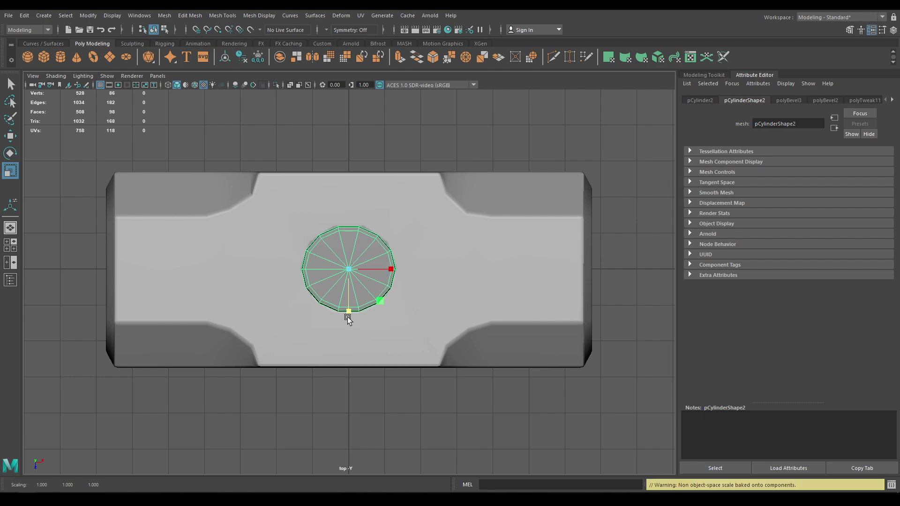
pyautogui.press('space')
pyautogui.moveTo(345, 360); pyautogui.dragTo(365, 273)
pyautogui.keyDown('alt'); pyautogui.moveTo(371, 319); pyautogui.dragTo(384, 272); pyautogui.keyUp('alt')
pyautogui.keyDown('alt'); pyautogui.moveTo(383, 272); pyautogui.dragTo(437, 332, button='right'); pyautogui.keyUp('alt')
pyautogui.keyDown('alt'); pyautogui.moveTo(437, 330); pyautogui.dragTo(454, 183); pyautogui.keyUp('alt')
pyautogui.press('w')
pyautogui.click(498, 309)
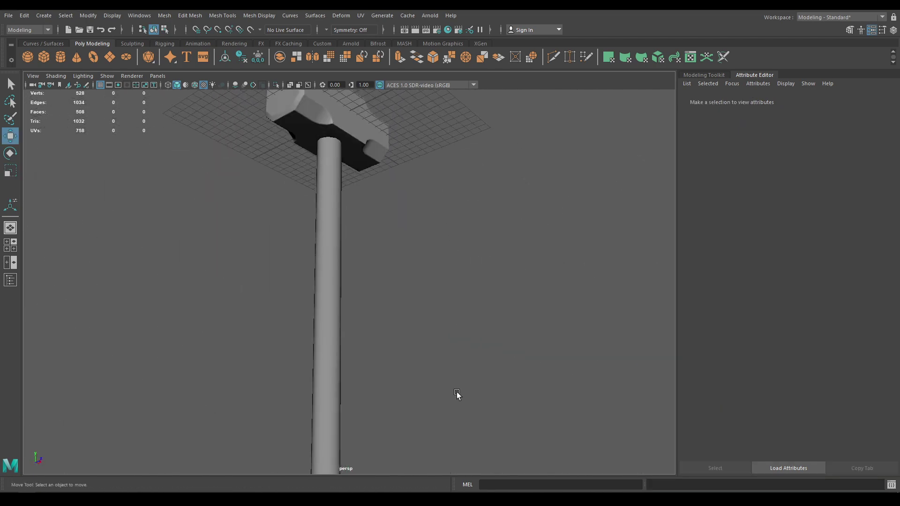
pyautogui.keyDown('alt'); pyautogui.moveTo(458, 395); pyautogui.dragTo(420, 415, button='right'); pyautogui.keyUp('alt')
pyautogui.keyDown('alt'); pyautogui.moveTo(421, 415); pyautogui.dragTo(450, 407); pyautogui.keyUp('alt')
pyautogui.keyDown('alt'); pyautogui.moveTo(450, 408); pyautogui.dragTo(420, 355, button='right'); pyautogui.keyUp('alt')
pyautogui.keyDown('alt'); pyautogui.moveTo(424, 210); pyautogui.dragTo(433, 239); pyautogui.keyUp('alt')
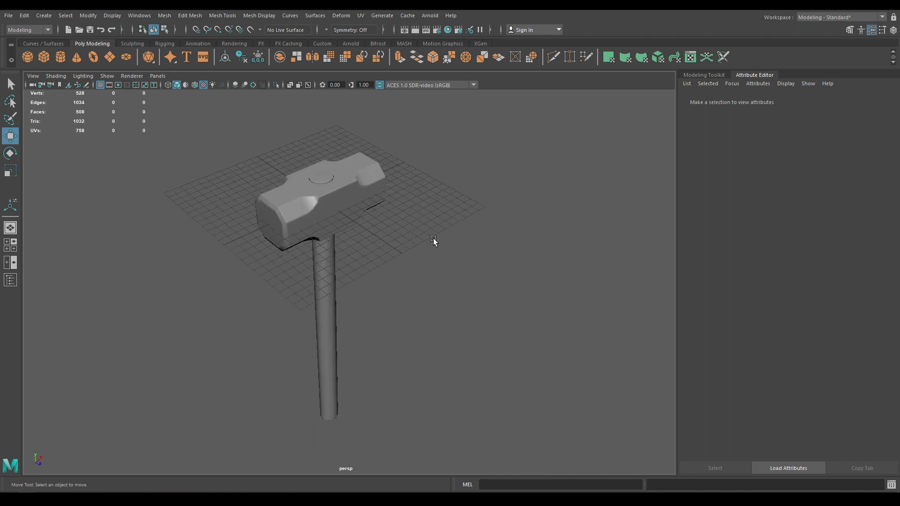
# - Select the head and handle together and raise them vertically until the handle's middle sits about at the grid
pyautogui.moveTo(423, 147); pyautogui.dragTo(155, 363)
pyautogui.keyDown('alt'); pyautogui.moveTo(286, 398); pyautogui.dragTo(295, 315); pyautogui.keyUp('alt')
pyautogui.keyDown('alt'); pyautogui.moveTo(332, 264); pyautogui.dragTo(317, 129); pyautogui.keyUp('alt')
pyautogui.keyDown('alt'); pyautogui.moveTo(356, 199); pyautogui.dragTo(333, 181, button='right'); pyautogui.keyUp('alt')
pyautogui.keyDown('alt'); pyautogui.moveTo(333, 181); pyautogui.dragTo(322, 179, button='middle'); pyautogui.keyUp('alt')
pyautogui.press('space')
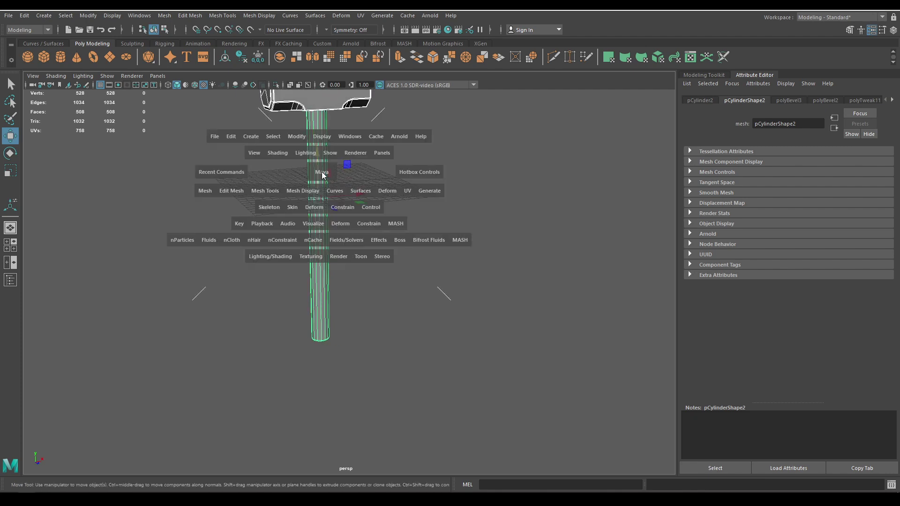
pyautogui.moveTo(321, 181); pyautogui.dragTo(324, 218)
pyautogui.keyDown('alt'); pyautogui.moveTo(337, 183); pyautogui.dragTo(336, 390, button='middle'); pyautogui.keyUp('alt')
pyautogui.moveTo(347, 248); pyautogui.dragTo(353, 267)
pyautogui.press('space')
pyautogui.keyDown('alt'); pyautogui.moveTo(353, 281); pyautogui.dragTo(381, 318, button='right'); pyautogui.keyUp('alt')
pyautogui.keyDown('alt'); pyautogui.moveTo(382, 319); pyautogui.dragTo(419, 358, button='middle'); pyautogui.keyUp('alt')
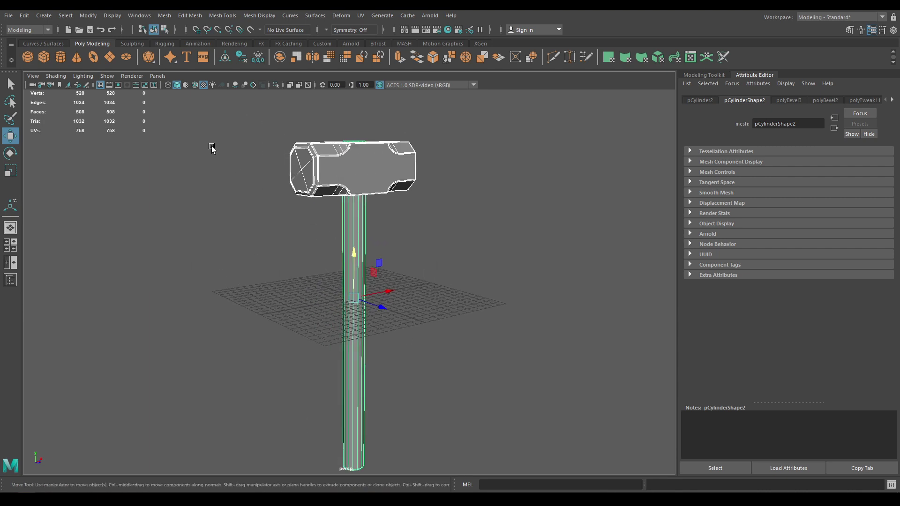
# - Delete the construction history of the head and handle, freeze their transformations and clear the selection
pyautogui.click(24, 15)
pyautogui.moveTo(73, 129)
pyautogui.click(159, 126)
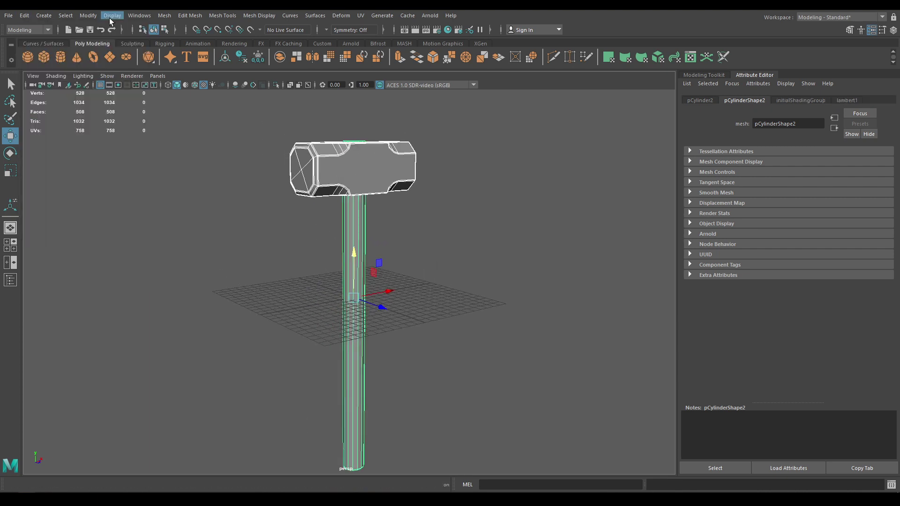
pyautogui.click(85, 18)
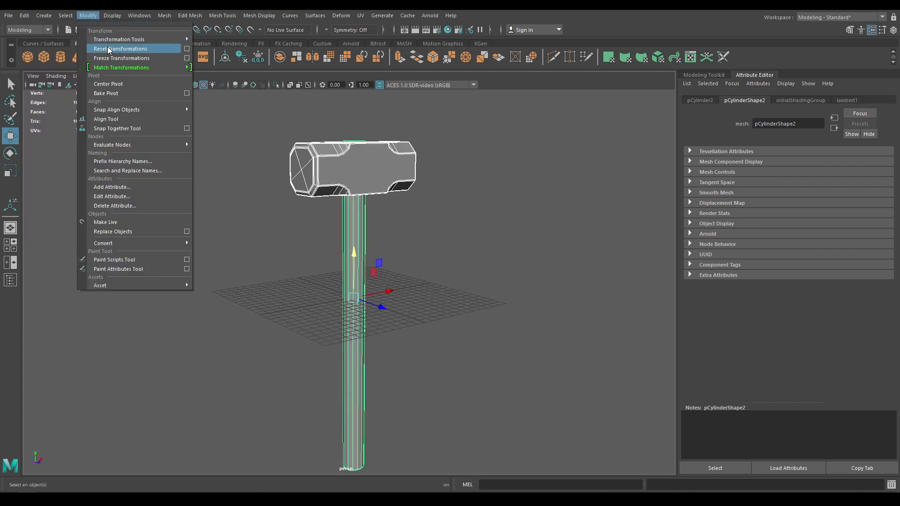
pyautogui.click(123, 58)
pyautogui.click(170, 124)
# - Examine the hammer's head and the handle joint up close from several angles
pyautogui.keyDown('alt'); pyautogui.moveTo(361, 220); pyautogui.dragTo(367, 223, button='right'); pyautogui.keyUp('alt')
pyautogui.moveTo(367, 222)
pyautogui.keyDown('alt'); pyautogui.mouseDown()
pyautogui.moveTo(386, 305)
pyautogui.moveTo(356, 235)
pyautogui.mouseUp(); pyautogui.keyUp('alt')
pyautogui.keyDown('alt'); pyautogui.moveTo(328, 276); pyautogui.dragTo(359, 307, button='right'); pyautogui.keyUp('alt')
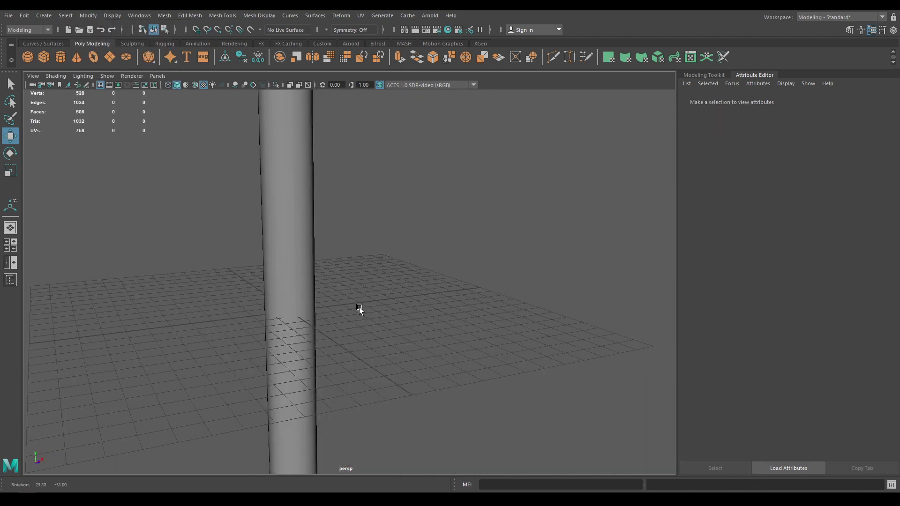
pyautogui.keyDown('alt'); pyautogui.moveTo(361, 306); pyautogui.dragTo(410, 406, button='middle'); pyautogui.keyUp('alt')
pyautogui.keyDown('alt'); pyautogui.moveTo(379, 357); pyautogui.dragTo(364, 316); pyautogui.keyUp('alt')
pyautogui.click(364, 317)
pyautogui.keyDown('alt'); pyautogui.moveTo(473, 344); pyautogui.dragTo(454, 321, button='right'); pyautogui.keyUp('alt')
pyautogui.keyDown('alt'); pyautogui.moveTo(453, 321); pyautogui.dragTo(438, 281, button='middle'); pyautogui.keyUp('alt')
pyautogui.keyDown('alt'); pyautogui.moveTo(438, 281); pyautogui.dragTo(461, 347, button='right'); pyautogui.keyUp('alt')
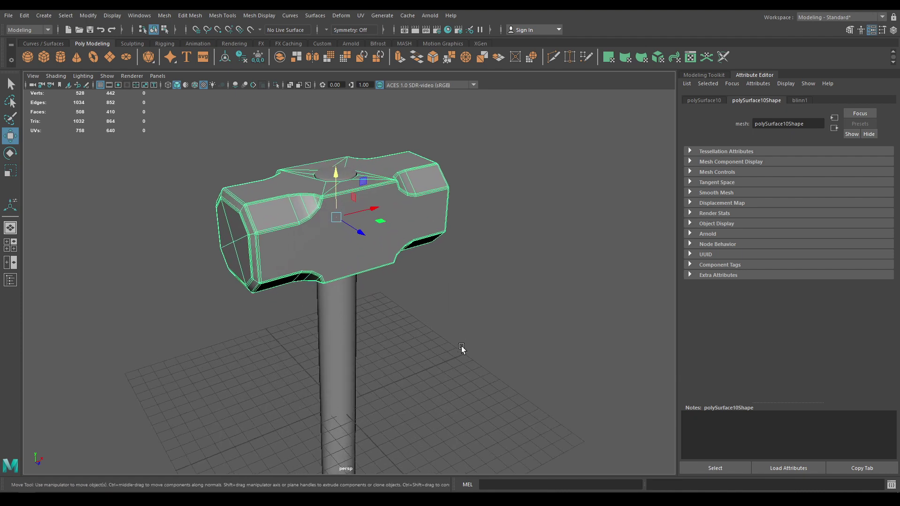
pyautogui.keyDown('alt'); pyautogui.moveTo(412, 330); pyautogui.dragTo(369, 341); pyautogui.keyUp('alt')
pyautogui.keyDown('alt'); pyautogui.moveTo(370, 341); pyautogui.dragTo(377, 375, button='right'); pyautogui.keyUp('alt')
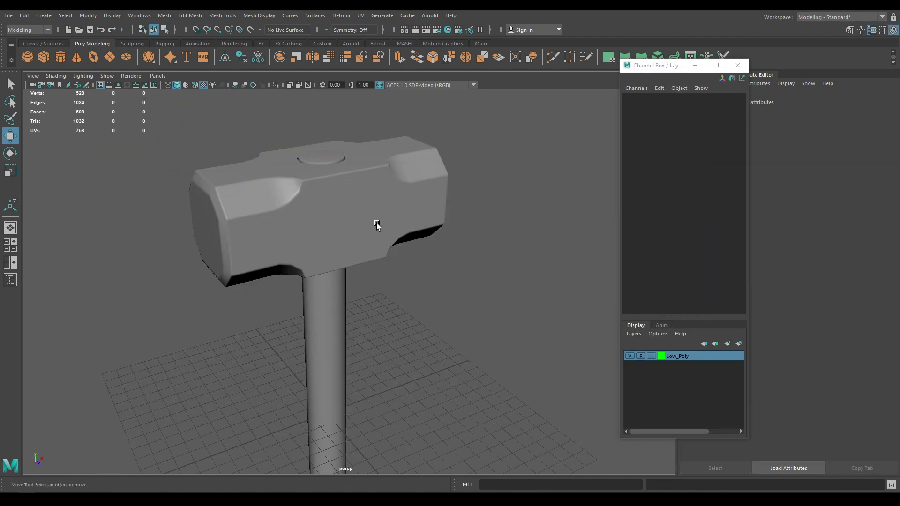
# - Assign a new Blinn material to the hammer head and set its colour to red, with saturation 1.000 and value 0.872
pyautogui.click(376, 223)
pyautogui.rightClick(376, 215)
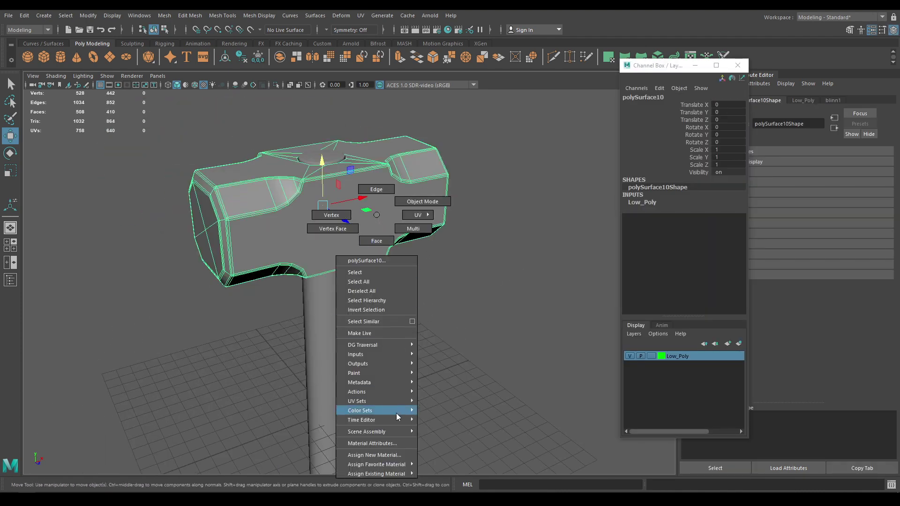
pyautogui.moveTo(393, 465)
pyautogui.click(472, 438)
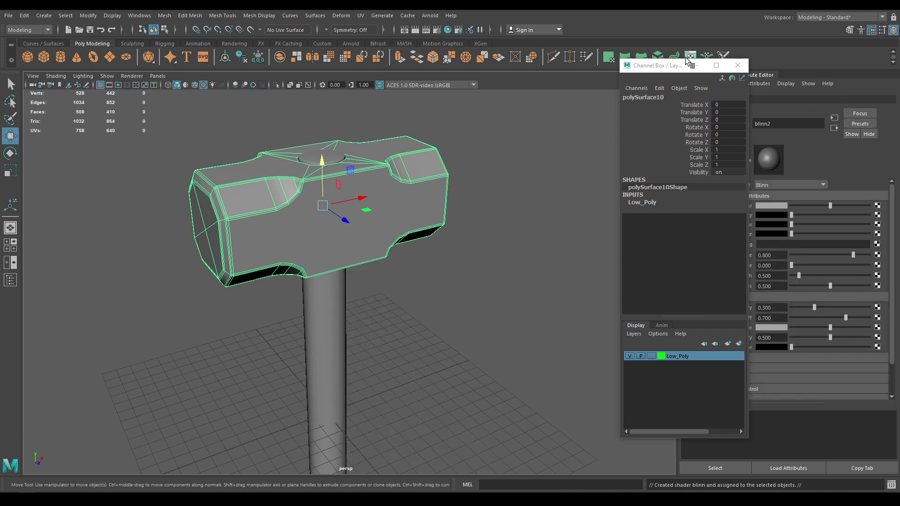
pyautogui.moveTo(673, 68); pyautogui.dragTo(629, 72)
pyautogui.click(771, 206)
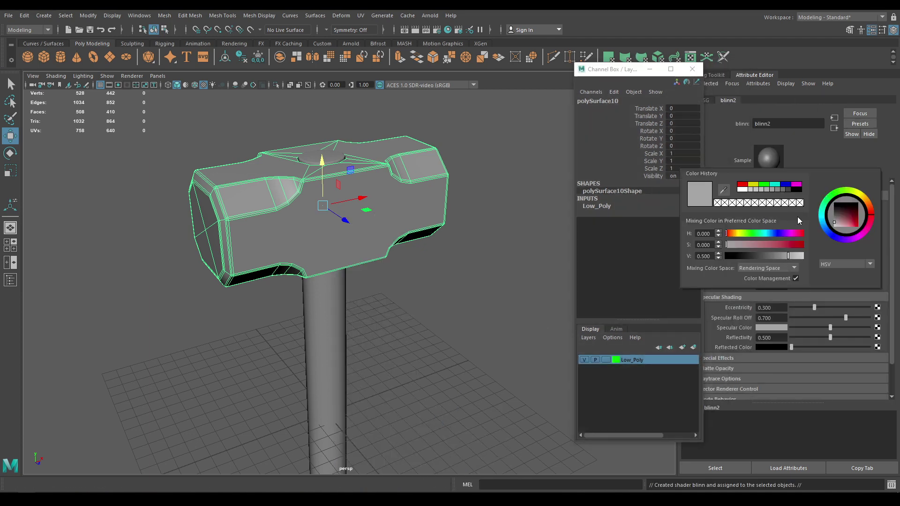
pyautogui.moveTo(851, 220); pyautogui.dragTo(862, 228)
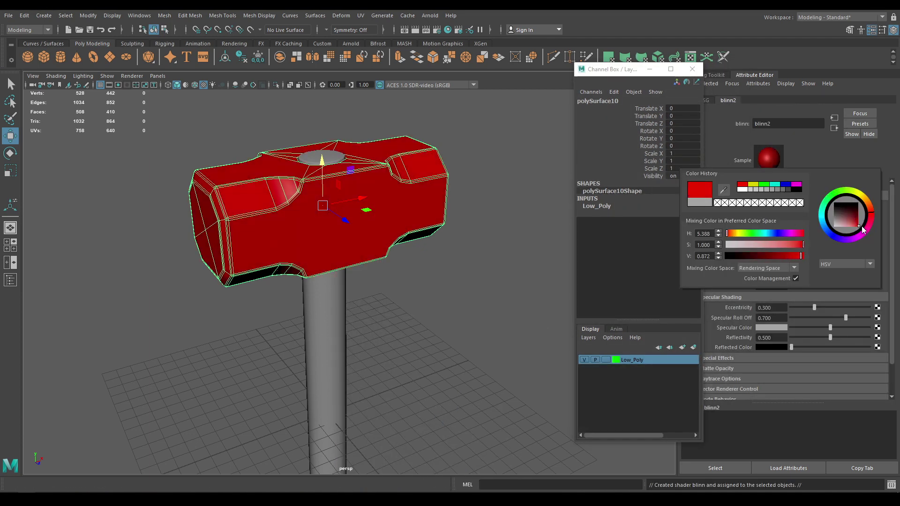
# - Assign a new Blinn material to the handle, set its colour to yellow with saturation and value 1.000, and clear the selection
pyautogui.click(336, 341)
pyautogui.moveTo(336, 342); pyautogui.dragTo(380, 488, button='right')
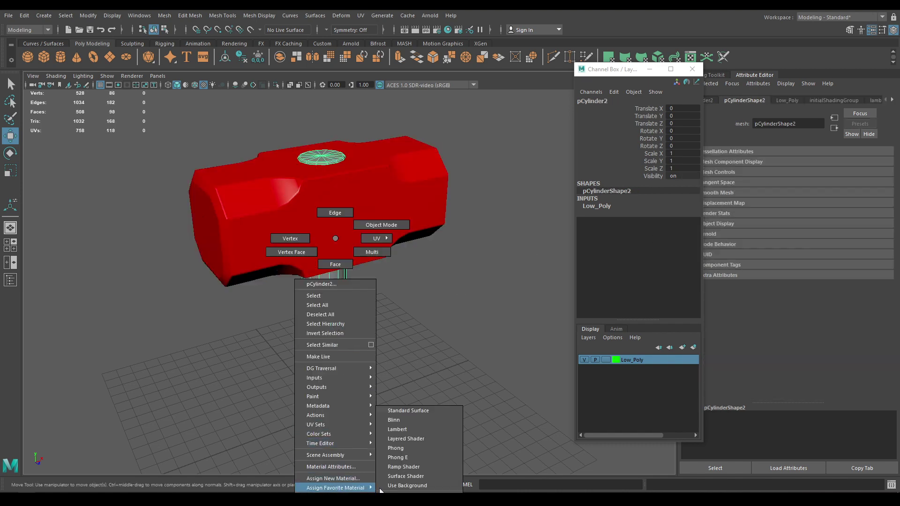
pyautogui.click(396, 420)
pyautogui.click(771, 206)
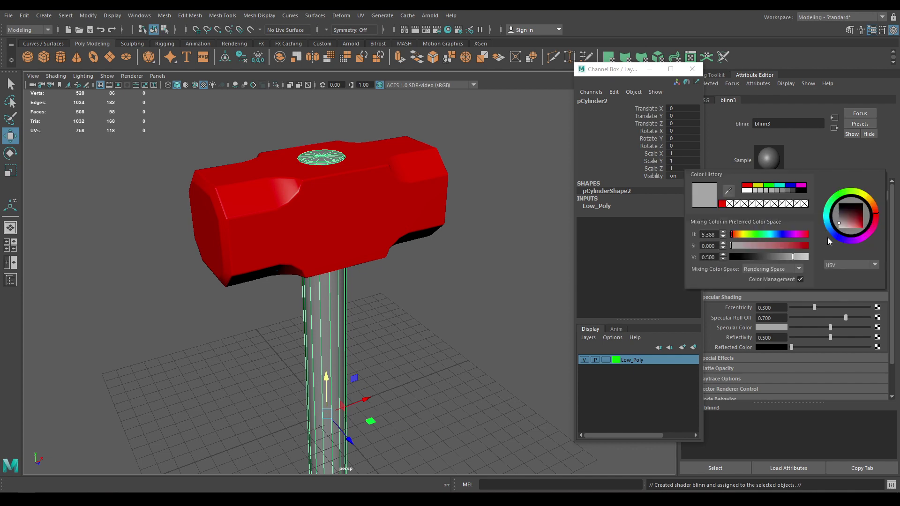
pyautogui.moveTo(856, 219); pyautogui.dragTo(868, 229)
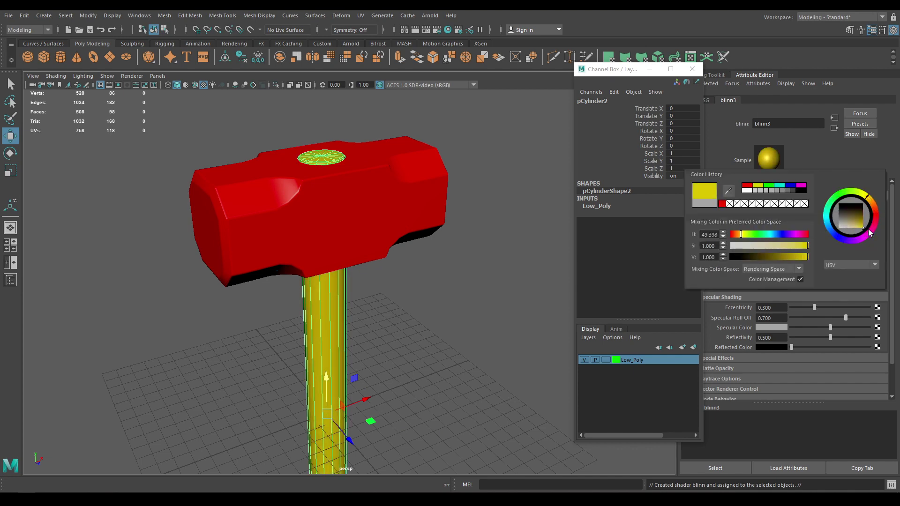
pyautogui.click(480, 303)
# - Examine the red head and yellow handle from different angles and distances
pyautogui.scroll(-3, 480, 303)
pyautogui.keyDown('alt'); pyautogui.moveTo(434, 249); pyautogui.dragTo(442, 287); pyautogui.keyUp('alt')
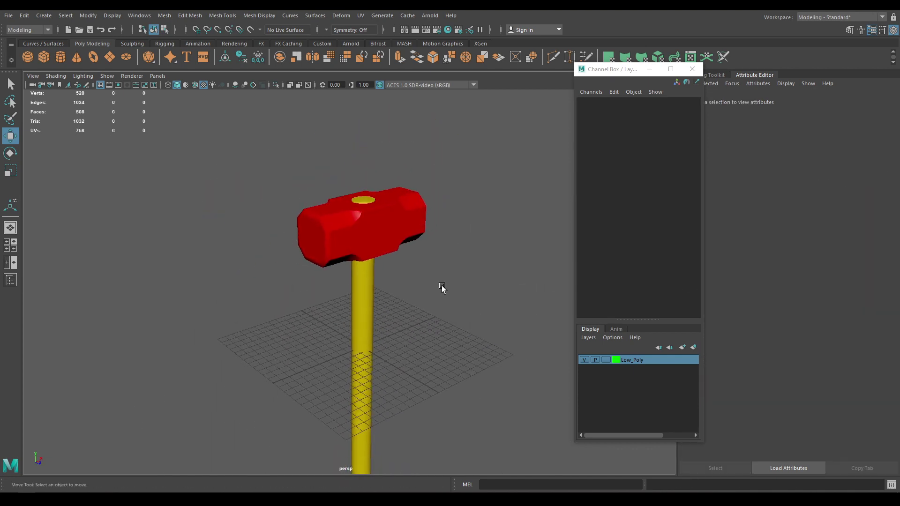
pyautogui.scroll(4, 445, 282)
pyautogui.keyDown('alt'); pyautogui.moveTo(439, 361); pyautogui.dragTo(454, 357); pyautogui.keyUp('alt')
pyautogui.click(367, 221)
pyautogui.keyDown('alt'); pyautogui.moveTo(360, 275); pyautogui.dragTo(426, 295); pyautogui.keyUp('alt')
pyautogui.click(418, 308)
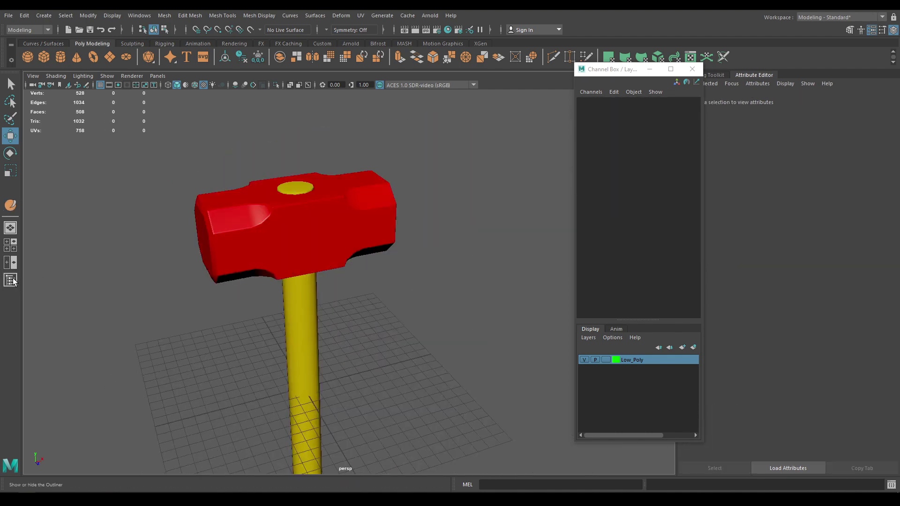
# - Show the Outliner, group the head and handle together and name the group "low"
pyautogui.click(11, 280)
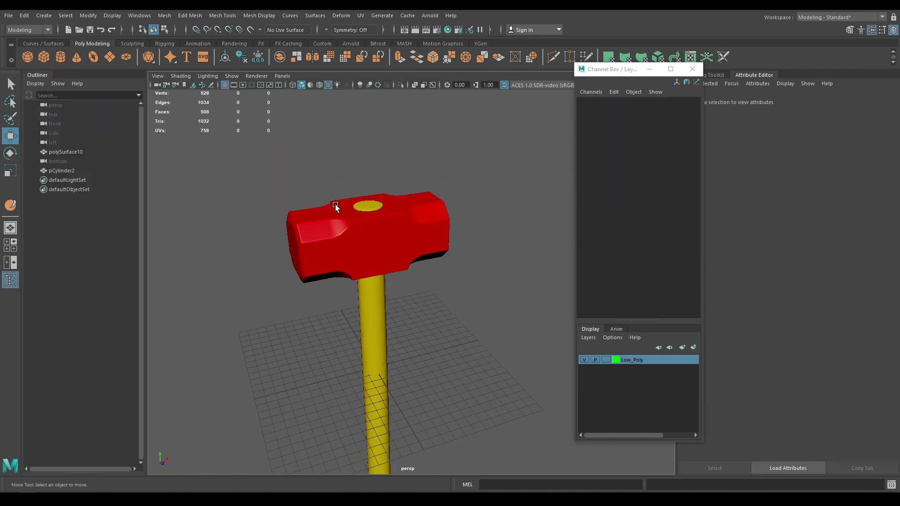
pyautogui.moveTo(335, 204); pyautogui.dragTo(424, 383)
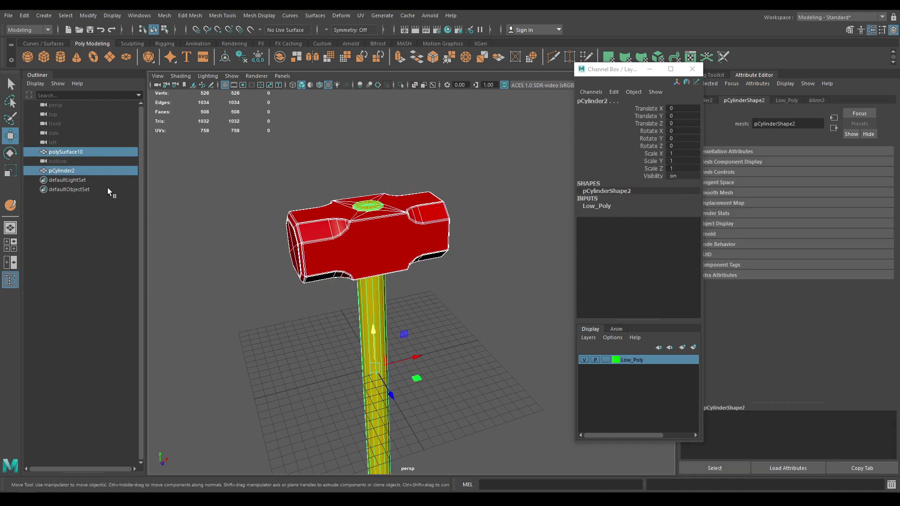
pyautogui.hotkey('ctrl', 'g')
pyautogui.doubleClick(58, 161)
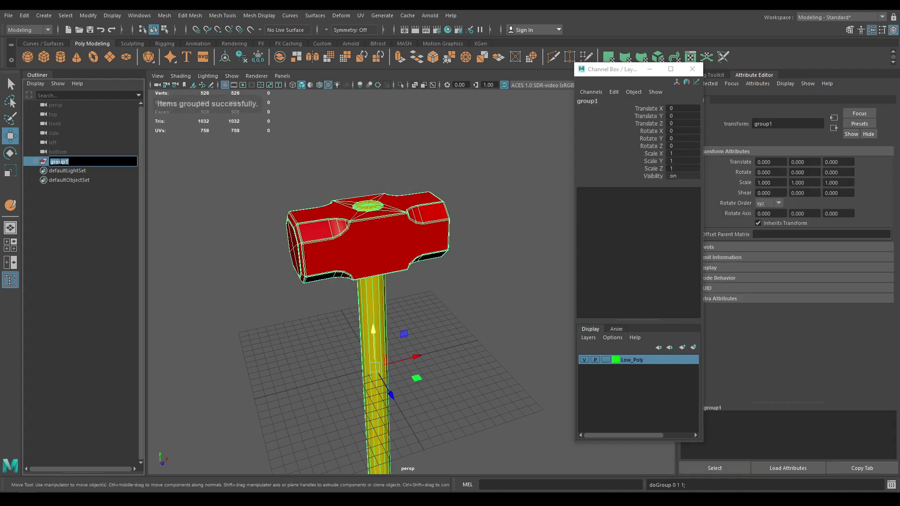
pyautogui.press('Return')
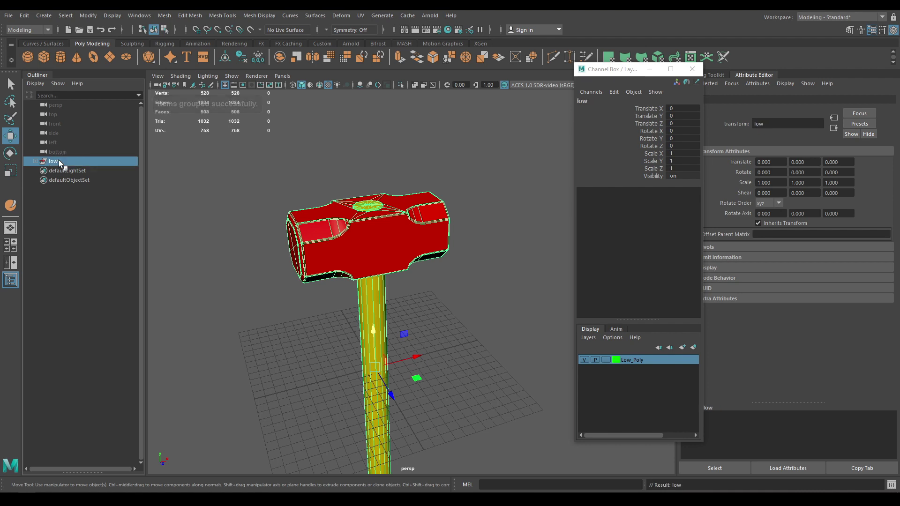
# - Duplicate the "low" group and rename the copy "high"
pyautogui.hotkey('ctrl', 'd')
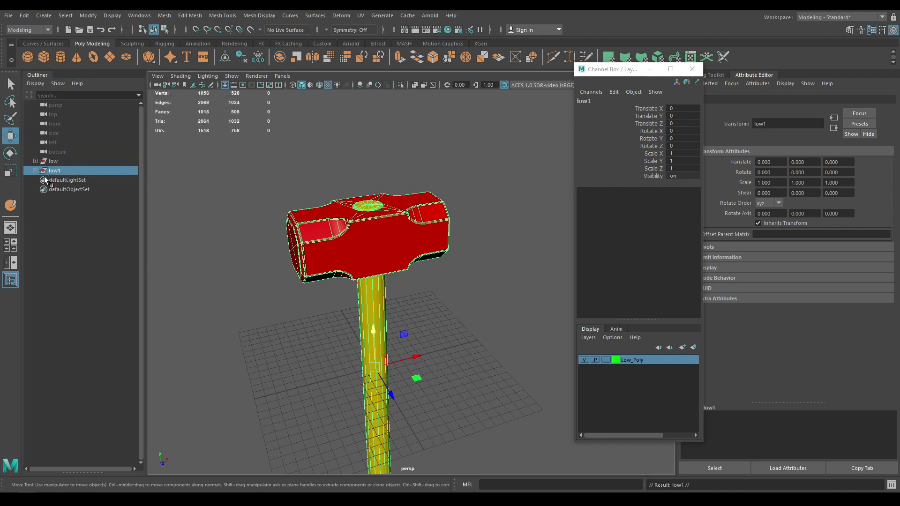
pyautogui.doubleClick(54, 170)
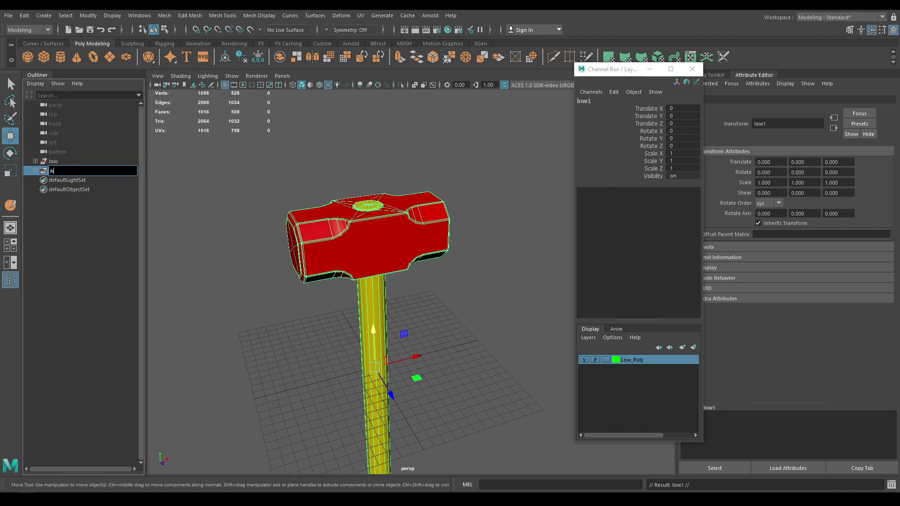
pyautogui.write('high')
pyautogui.press('Return')
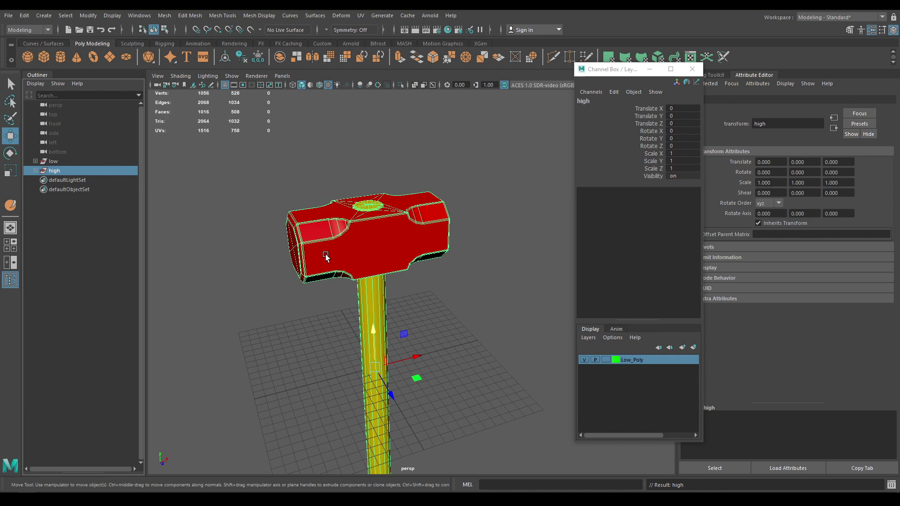
# - Smooth the meshes of the "high" group with 2 divisions, return to object mode and clear the selection
pyautogui.keyDown('shift'); pyautogui.rightClick(408, 214); pyautogui.keyUp('shift')
pyautogui.keyDown('shift'); pyautogui.moveTo(393, 281); pyautogui.dragTo(384, 270, button='right'); pyautogui.keyUp('shift')
pyautogui.keyDown('alt'); pyautogui.moveTo(384, 262); pyautogui.dragTo(351, 250); pyautogui.keyUp('alt')
pyautogui.moveTo(555, 209); pyautogui.dragTo(452, 126)
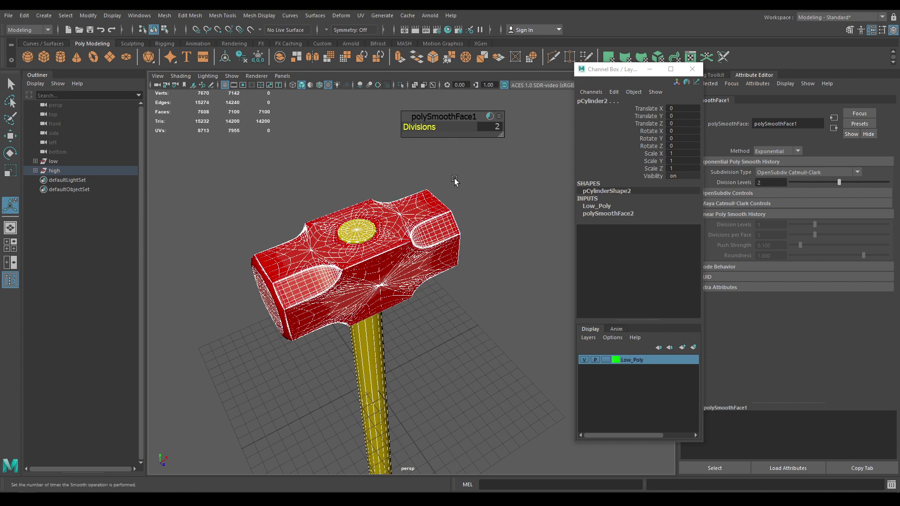
pyautogui.moveTo(437, 197); pyautogui.dragTo(464, 170, button='right')
pyautogui.press('w')
pyautogui.click(470, 167)
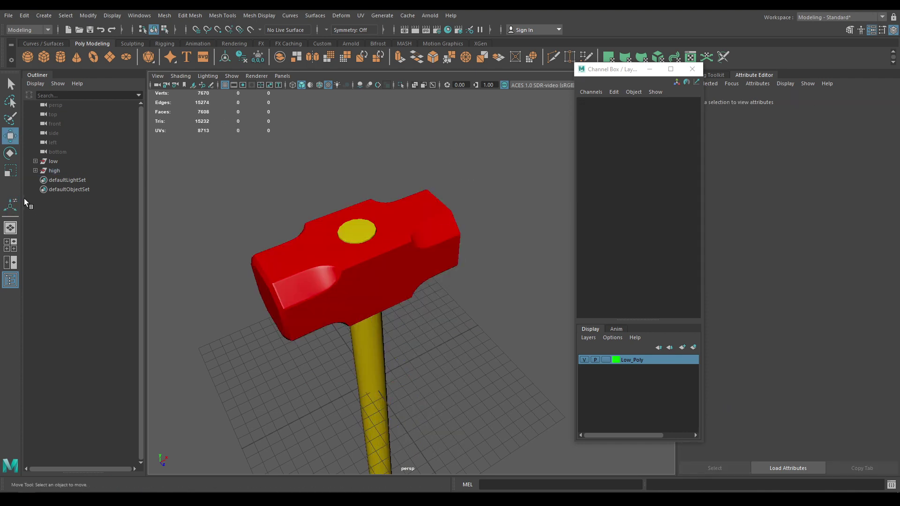
# - Hide the "low" group, turn on wireframe on shaded and examine the topology of the smoothed hammer
pyautogui.click(50, 162)
pyautogui.hotkey('ctrl', 'h')
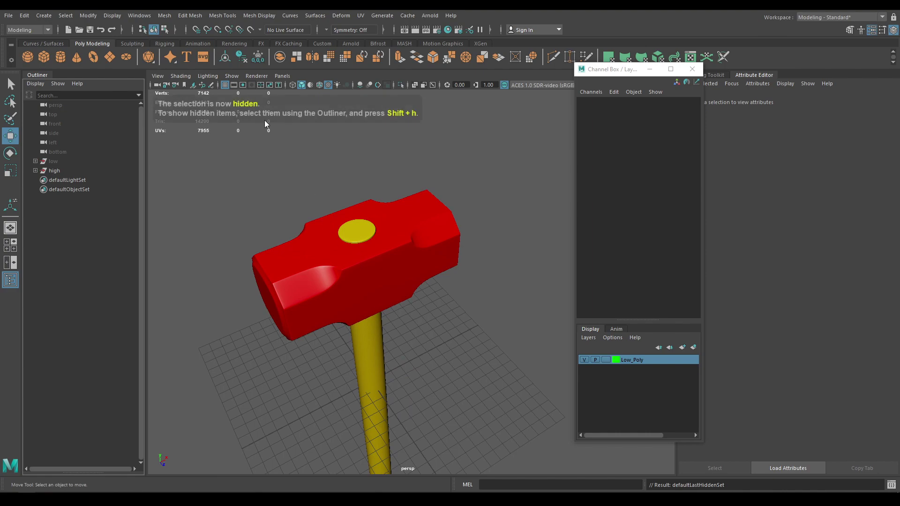
pyautogui.click(320, 87)
pyautogui.moveTo(370, 197)
pyautogui.keyDown('alt'); pyautogui.mouseDown()
pyautogui.moveTo(420, 322)
pyautogui.moveTo(442, 417)
pyautogui.moveTo(391, 320)
pyautogui.moveTo(405, 370)
pyautogui.mouseUp(); pyautogui.keyUp('alt')
pyautogui.keyDown('alt'); pyautogui.moveTo(405, 370); pyautogui.dragTo(434, 395, button='right'); pyautogui.keyUp('alt')
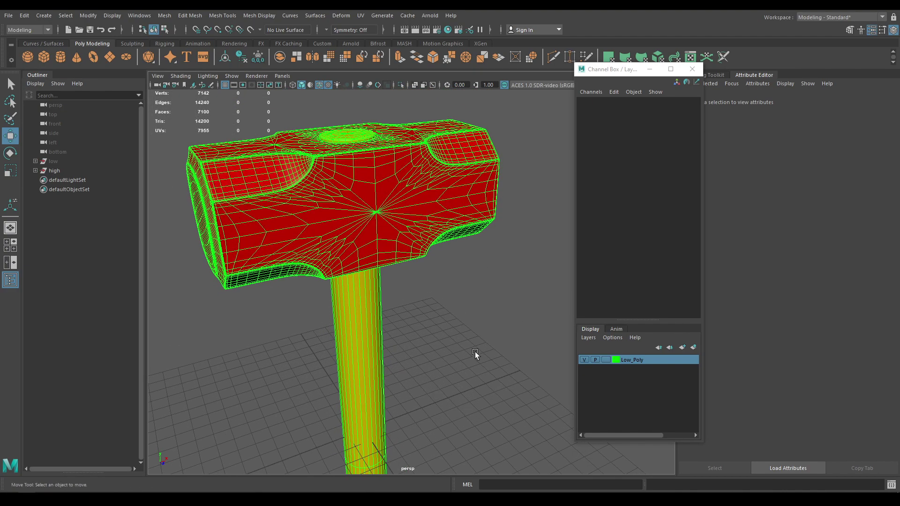
pyautogui.keyDown('alt'); pyautogui.moveTo(389, 159); pyautogui.dragTo(343, 139); pyautogui.keyUp('alt')
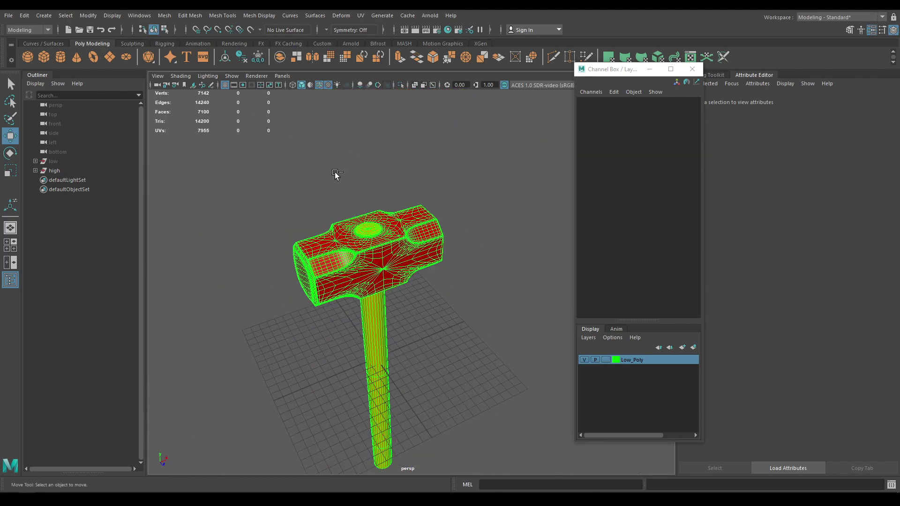
# - Unhide the "low" group and hide the "high" group
pyautogui.hotkey('ctrl', 'shift', 'h')
pyautogui.click(55, 171)
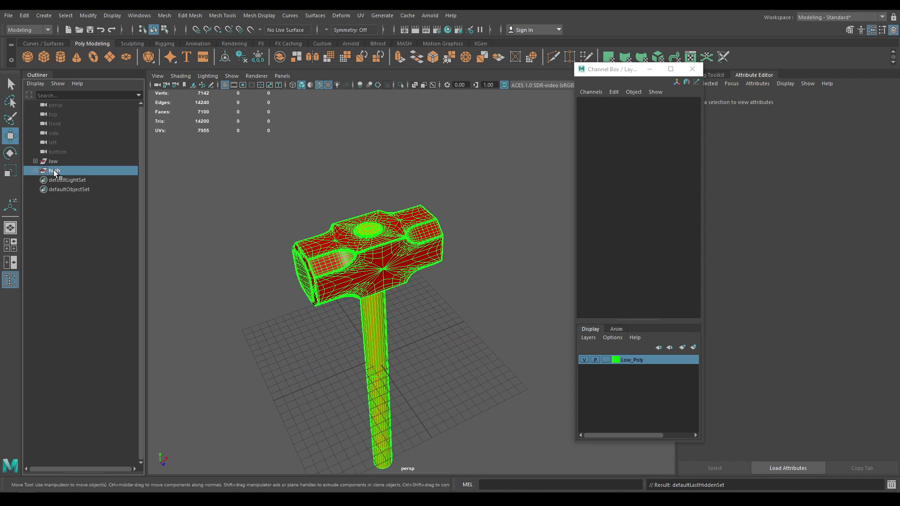
pyautogui.hotkey('ctrl', 'h')
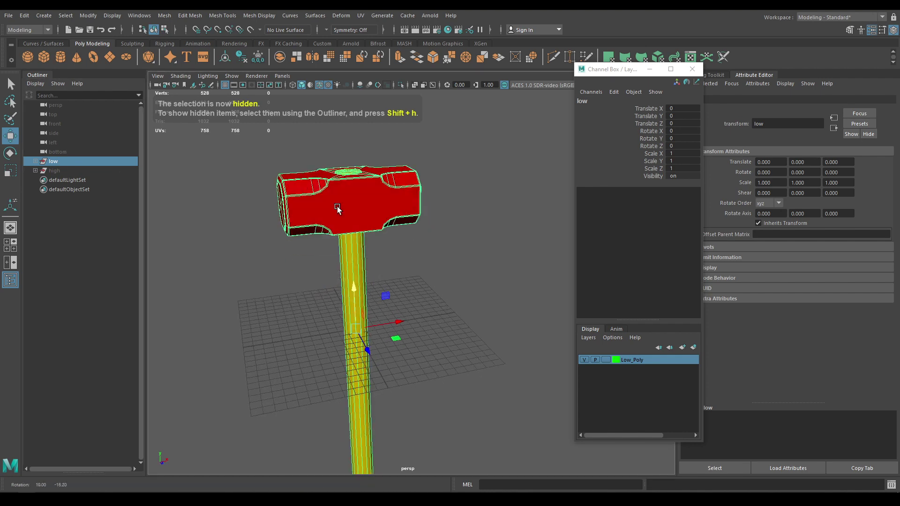
# - Close the Outliner and the floating Channel Box, and switch to the UV Editing workspace
pyautogui.click(11, 280)
pyautogui.click(666, 71)
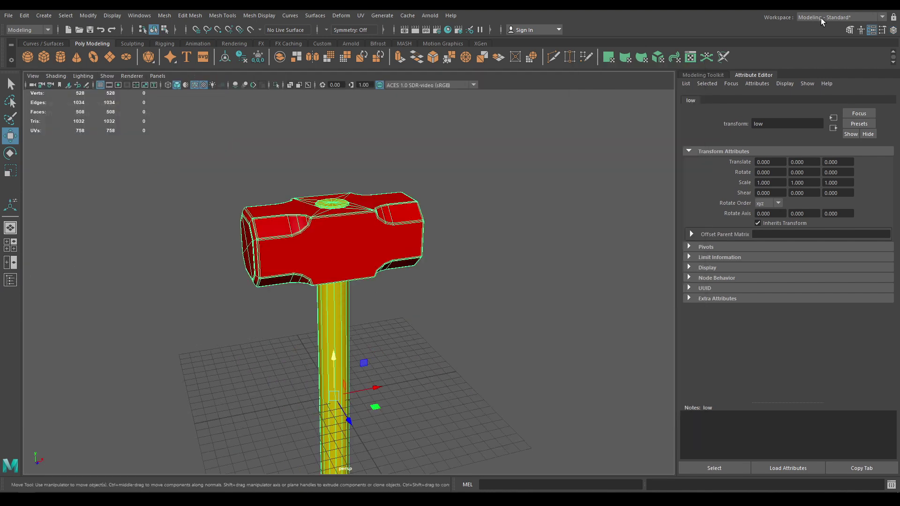
pyautogui.click(820, 17)
pyautogui.click(820, 75)
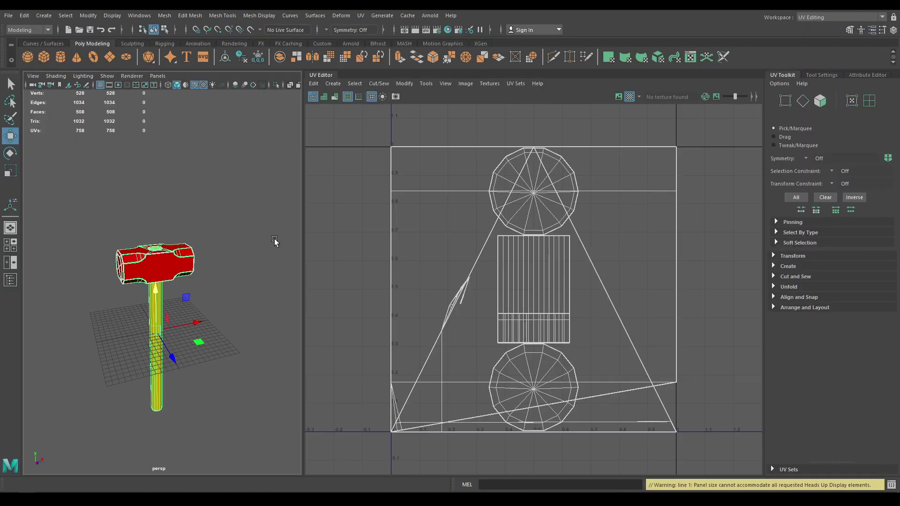
# - Isolate the hammer handle by hiding all unselected objects and give it a camera-based UV projection
pyautogui.click(170, 311)
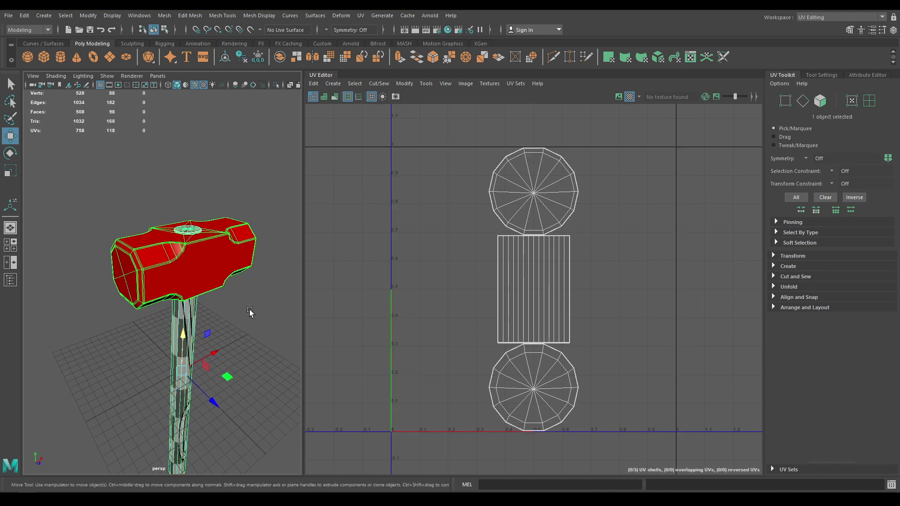
pyautogui.hotkey('alt', 'h')
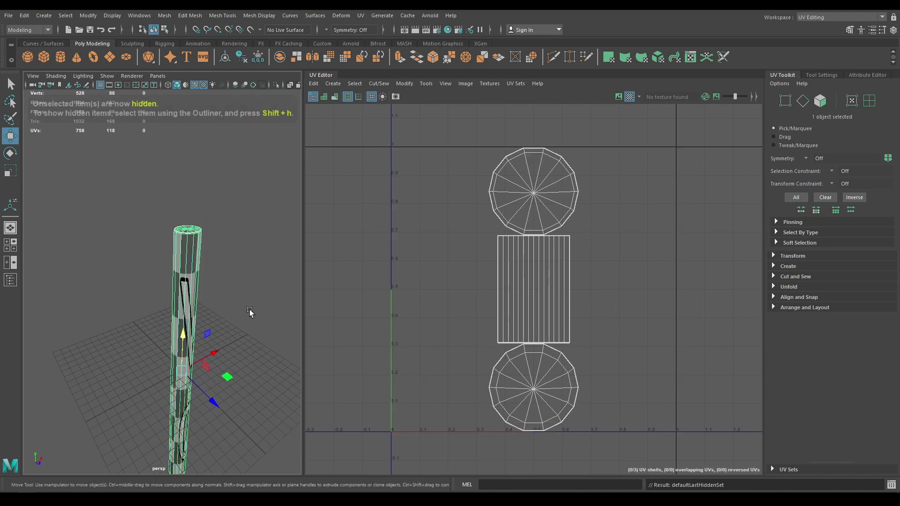
pyautogui.click(338, 84)
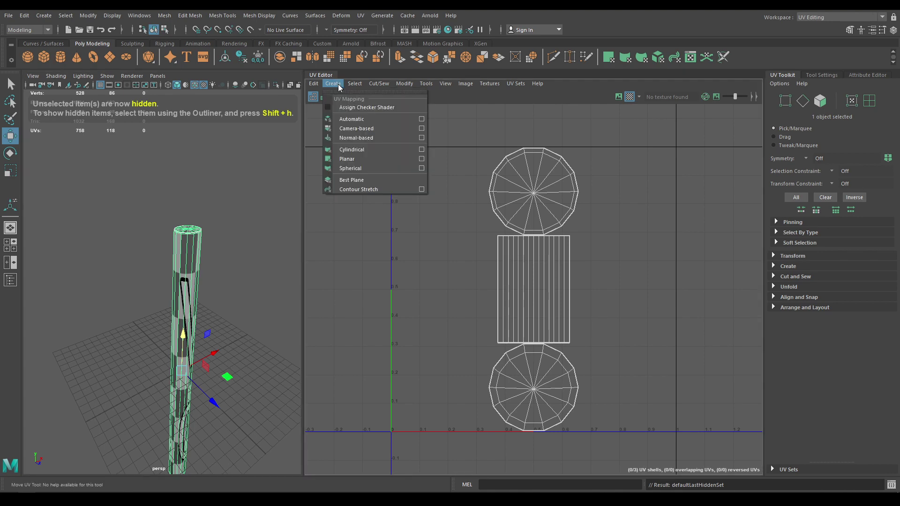
pyautogui.click(347, 133)
# - Select the edge loops bordering the handle's top and bottom end caps as UV seams
pyautogui.keyDown('alt'); pyautogui.moveTo(211, 276); pyautogui.dragTo(239, 301, button='right'); pyautogui.keyUp('alt')
pyautogui.keyDown('alt'); pyautogui.moveTo(239, 301); pyautogui.dragTo(188, 309, button='middle'); pyautogui.keyUp('alt')
pyautogui.keyDown('alt'); pyautogui.moveTo(188, 309); pyautogui.dragTo(211, 330, button='right'); pyautogui.keyUp('alt')
pyautogui.moveTo(213, 243)
pyautogui.mouseDown(button='right')
pyautogui.moveTo(208, 198)
pyautogui.moveTo(206, 256)
pyautogui.mouseUp(button='right')
pyautogui.keyDown('alt'); pyautogui.moveTo(206, 255); pyautogui.dragTo(263, 281); pyautogui.keyUp('alt')
pyautogui.doubleClick(203, 321)
pyautogui.press('w')
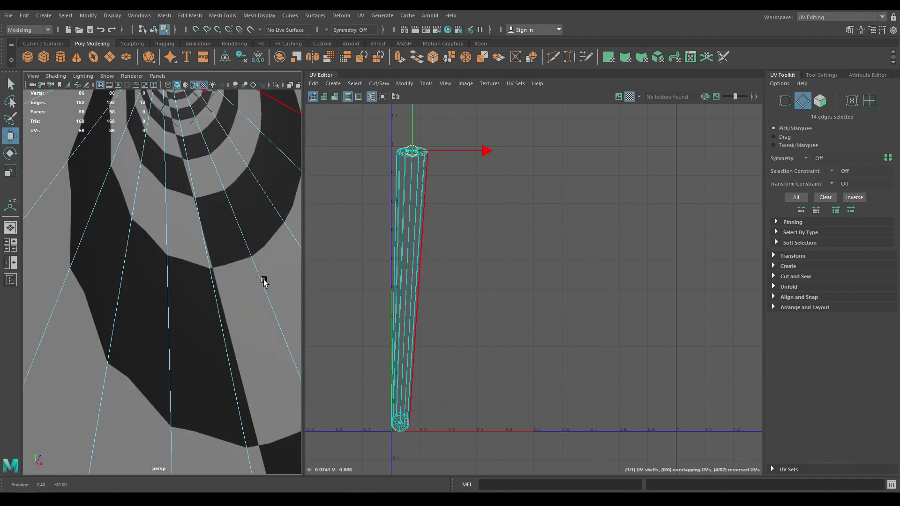
pyautogui.keyDown('alt'); pyautogui.moveTo(263, 281); pyautogui.dragTo(249, 243, button='right'); pyautogui.keyUp('alt')
pyautogui.keyDown('alt'); pyautogui.moveTo(249, 243); pyautogui.dragTo(248, 154); pyautogui.keyUp('alt')
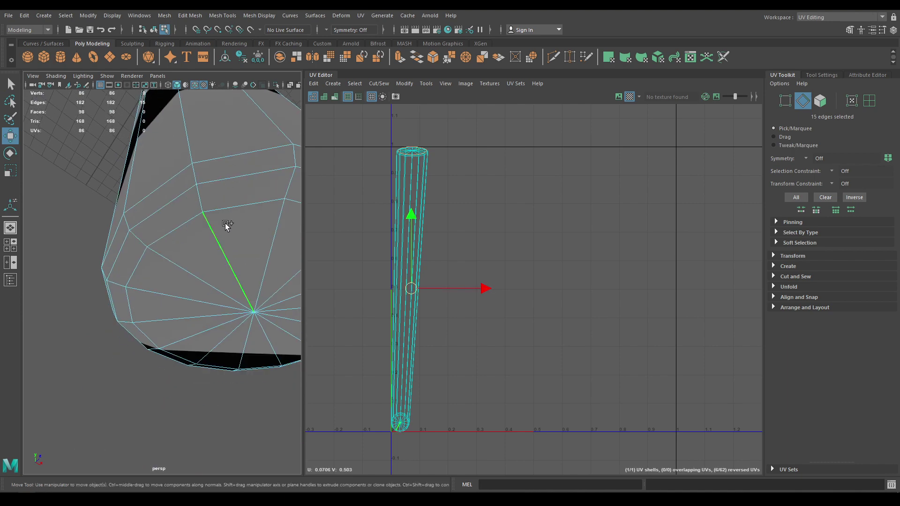
pyautogui.hotkey('ctrl', 'z')
pyautogui.keyDown('alt'); pyautogui.moveTo(230, 227); pyautogui.dragTo(317, 255); pyautogui.keyUp('alt')
pyautogui.press('f')
pyautogui.keyDown('alt'); pyautogui.moveTo(247, 294); pyautogui.dragTo(220, 277); pyautogui.keyUp('alt')
pyautogui.keyDown('alt'); pyautogui.moveTo(220, 277); pyautogui.dragTo(186, 147, button='middle'); pyautogui.keyUp('alt')
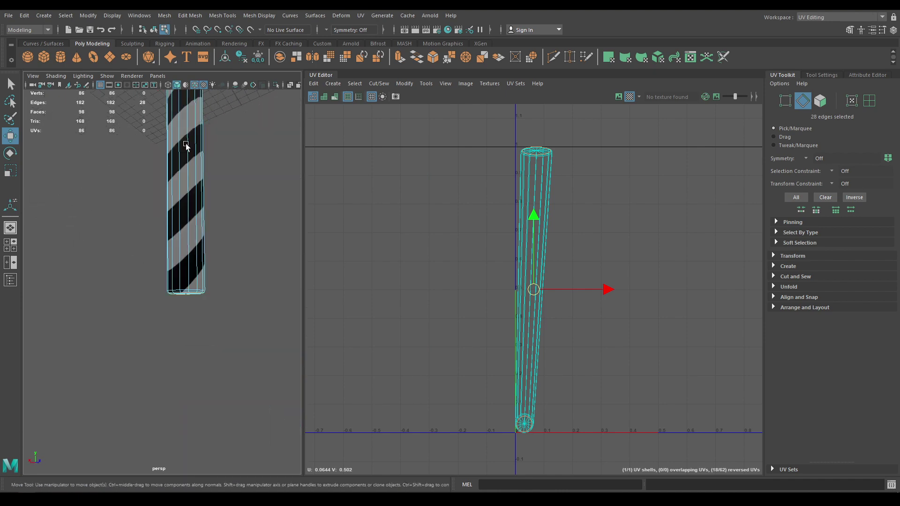
# - Add one continuous lengthwise line of edges between the handle's two cap loops to the seam selection
pyautogui.keyDown('alt'); pyautogui.moveTo(208, 275); pyautogui.dragTo(211, 263); pyautogui.keyUp('alt')
pyautogui.keyDown('alt'); pyautogui.moveTo(210, 264); pyautogui.dragTo(218, 297, button='right'); pyautogui.keyUp('alt')
pyautogui.keyDown('alt'); pyautogui.moveTo(220, 295); pyautogui.dragTo(211, 315, button='middle'); pyautogui.keyUp('alt')
pyautogui.keyDown('alt'); pyautogui.moveTo(211, 315); pyautogui.dragTo(219, 300, button='right'); pyautogui.keyUp('alt')
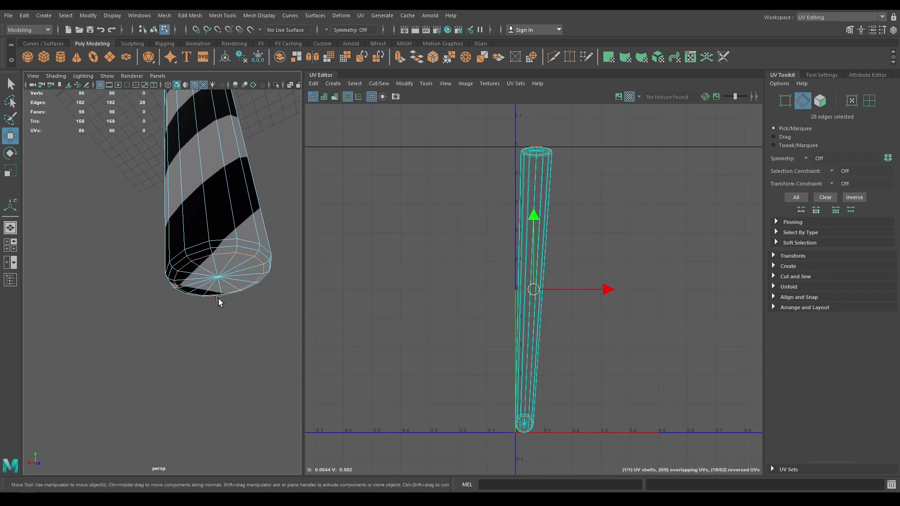
pyautogui.keyDown('shift'); pyautogui.click(212, 216); pyautogui.keyUp('shift')
pyautogui.keyDown('shift'); pyautogui.click(211, 250); pyautogui.keyUp('shift')
pyautogui.keyDown('alt'); pyautogui.moveTo(225, 231); pyautogui.dragTo(184, 242); pyautogui.keyUp('alt')
pyautogui.keyDown('alt'); pyautogui.moveTo(184, 242); pyautogui.dragTo(170, 268, button='right'); pyautogui.keyUp('alt')
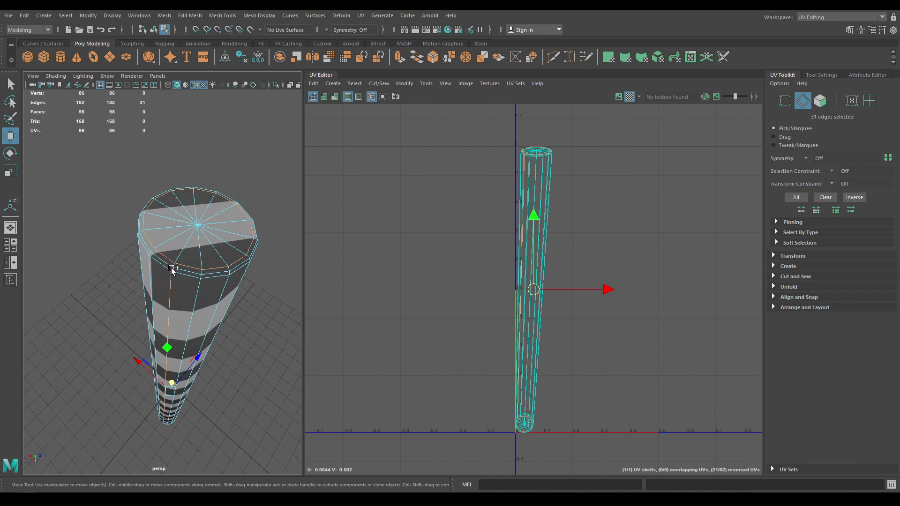
pyautogui.keyDown('shift'); pyautogui.click(171, 268); pyautogui.keyUp('shift')
pyautogui.keyDown('shift'); pyautogui.click(173, 266); pyautogui.keyUp('shift')
pyautogui.keyDown('alt'); pyautogui.moveTo(220, 294); pyautogui.dragTo(243, 276, button='right'); pyautogui.keyUp('alt')
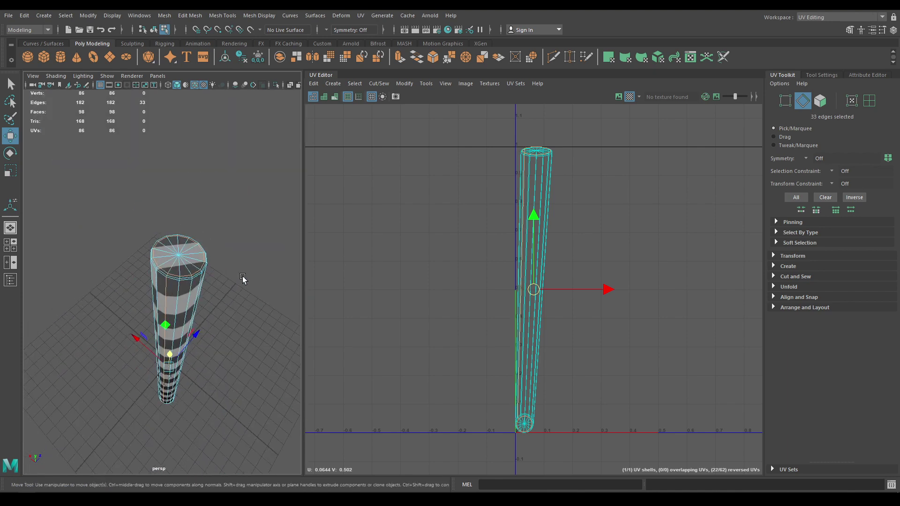
# - Cut the handle's UVs along the selected edges and unfold all the resulting shells
pyautogui.rightClick(578, 195)
pyautogui.keyDown('shift'); pyautogui.rightClick(631, 157); pyautogui.keyUp('shift')
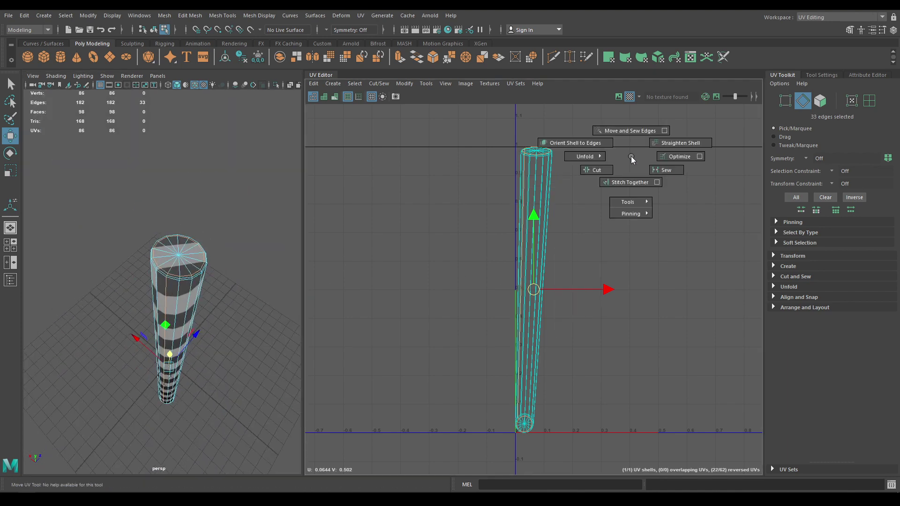
pyautogui.rightClick(590, 175)
pyautogui.rightClick(614, 155)
pyautogui.moveTo(568, 140); pyautogui.dragTo(566, 139, button='right')
pyautogui.moveTo(597, 110); pyautogui.dragTo(374, 491)
pyautogui.keyDown('shift'); pyautogui.moveTo(590, 235); pyautogui.dragTo(483, 239, button='right'); pyautogui.keyUp('shift')
pyautogui.click(484, 238)
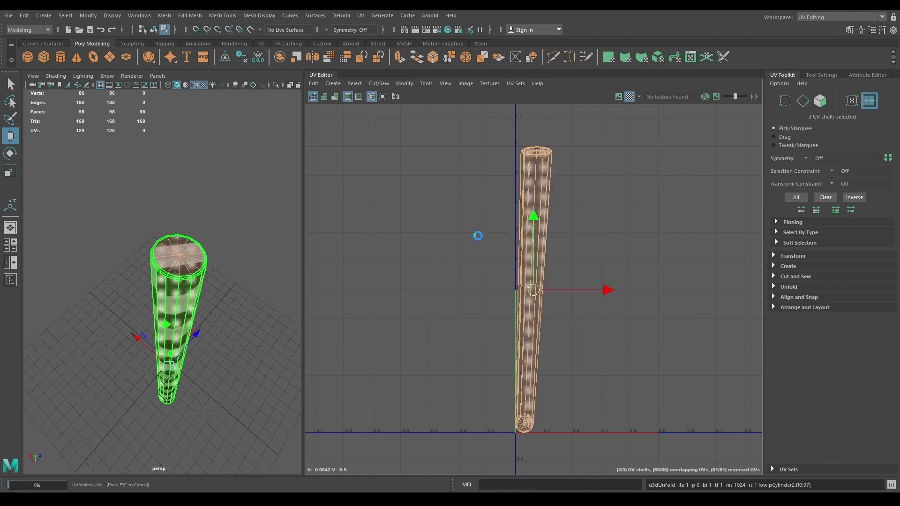
# - Select all three UV shells of the handle and lay them out in the UV tile
pyautogui.moveTo(622, 205); pyautogui.dragTo(594, 117, button='right')
pyautogui.doubleClick(544, 227)
pyautogui.moveTo(615, 170); pyautogui.dragTo(566, 149, button='right')
pyautogui.moveTo(473, 123); pyautogui.dragTo(705, 489)
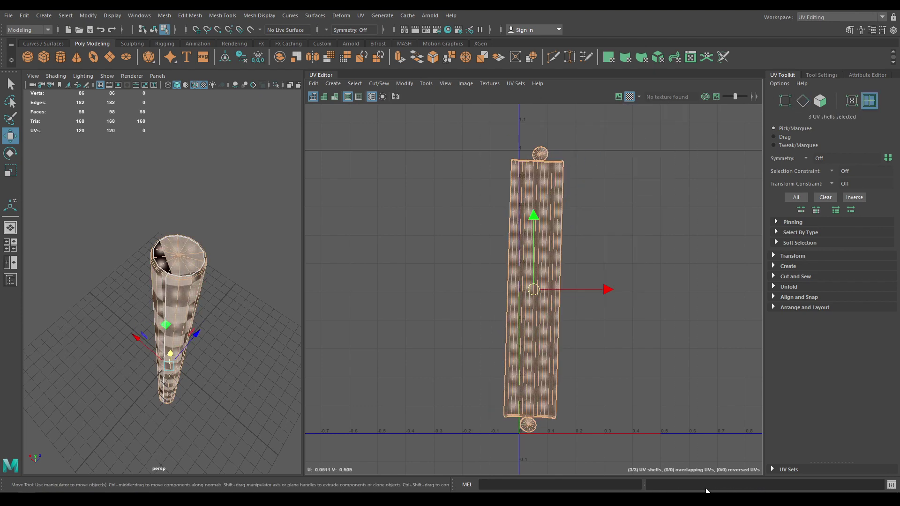
pyautogui.keyDown('shift'); pyautogui.moveTo(664, 247); pyautogui.dragTo(663, 247, button='right'); pyautogui.keyUp('shift')
pyautogui.keyDown('shift'); pyautogui.moveTo(614, 267); pyautogui.dragTo(561, 284, button='right'); pyautogui.keyUp('shift')
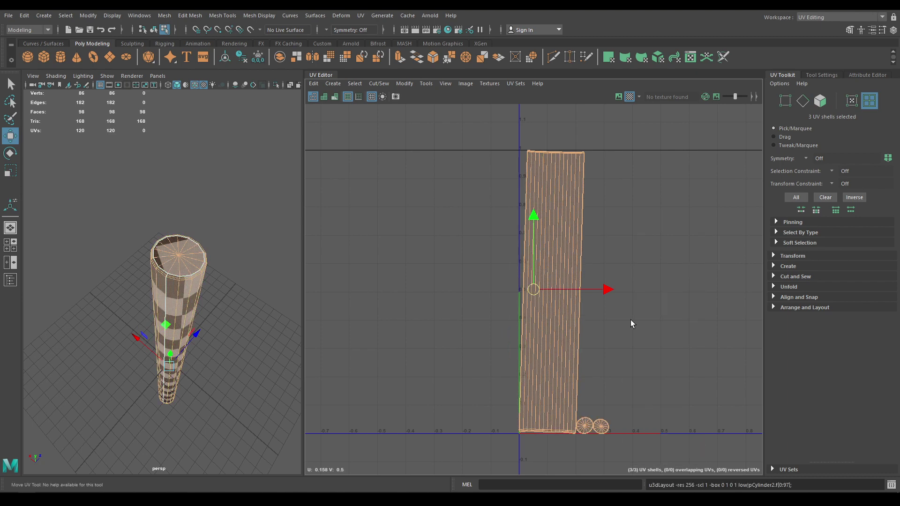
# - Orient the large handle UV shell to its lengthwise edges so that it stands nearly upright
pyautogui.moveTo(572, 240); pyautogui.dragTo(508, 188, button='right')
pyautogui.doubleClick(556, 235)
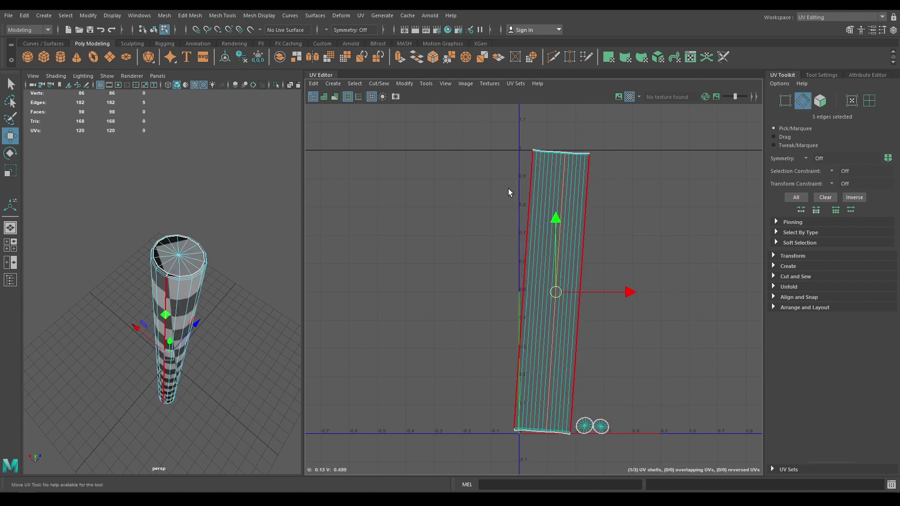
pyautogui.doubleClick(547, 191)
pyautogui.keyDown('shift'); pyautogui.moveTo(561, 175); pyautogui.dragTo(514, 177, button='right'); pyautogui.keyUp('shift')
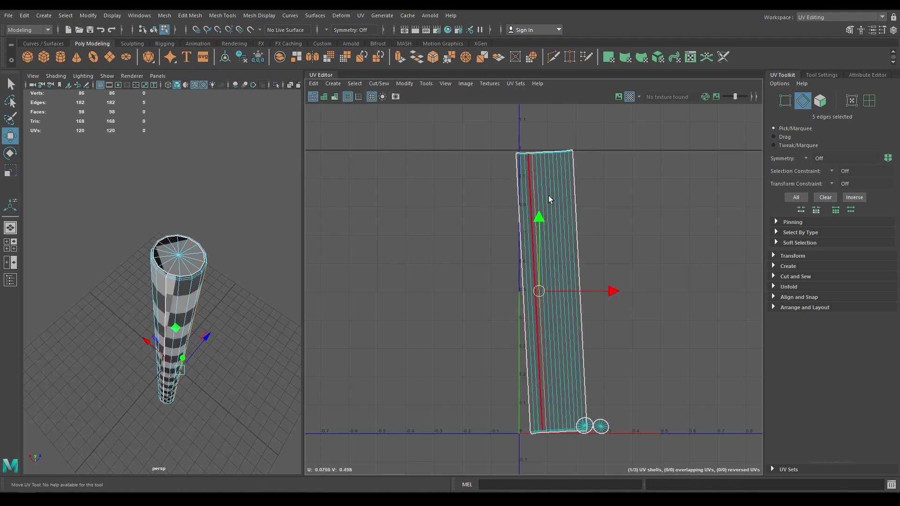
pyautogui.keyDown('shift'); pyautogui.moveTo(564, 156); pyautogui.dragTo(501, 147, button='right'); pyautogui.keyUp('shift')
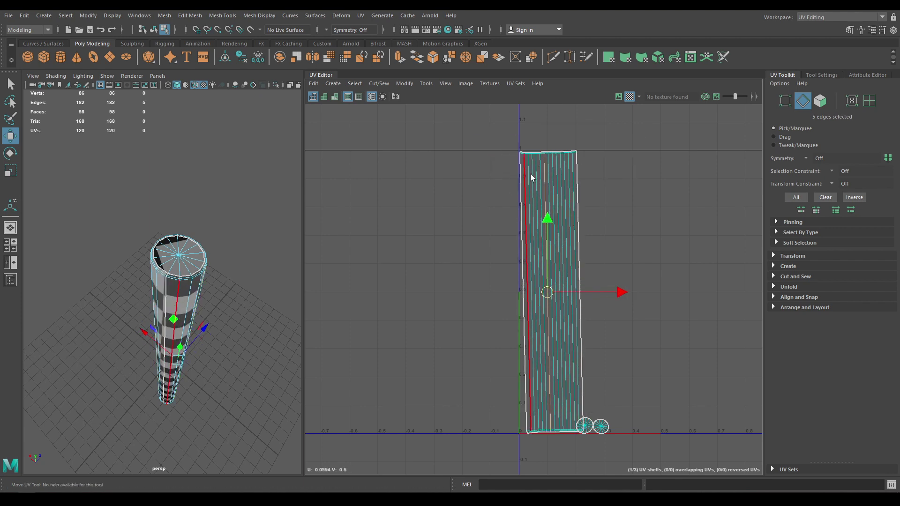
# - Rotate the large handle UV shell slightly by hand to straighten it vertically
pyautogui.moveTo(583, 196); pyautogui.dragTo(542, 195, button='right')
pyautogui.click(542, 195)
pyautogui.press('e')
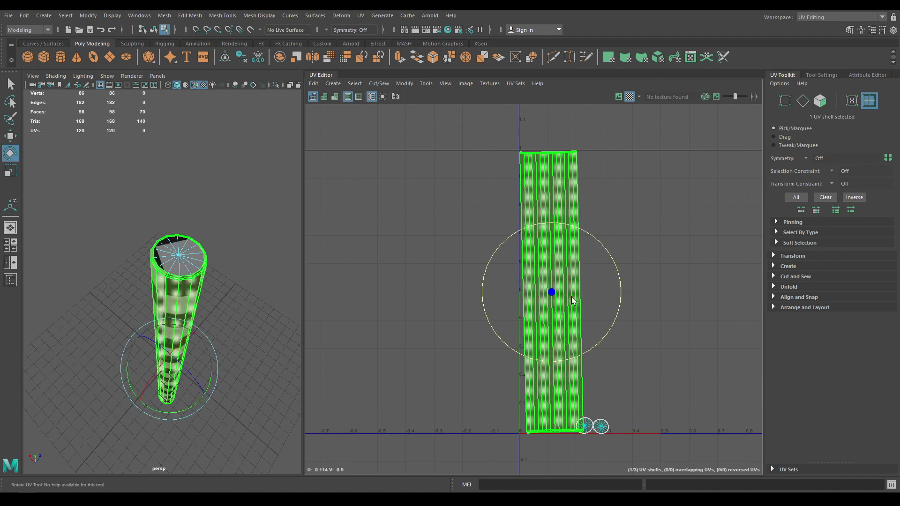
pyautogui.moveTo(590, 342); pyautogui.dragTo(592, 349)
pyautogui.press('w')
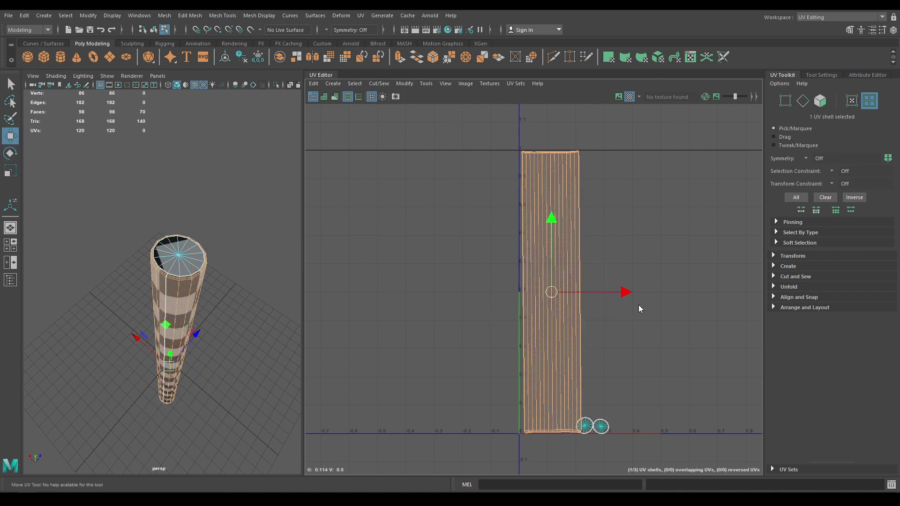
# - Select the handle's body and cap UV shells together and repeat the UV layout
pyautogui.moveTo(659, 439); pyautogui.dragTo(461, 187)
pyautogui.keyDown('shift'); pyautogui.moveTo(625, 239); pyautogui.dragTo(552, 230, button='right'); pyautogui.keyUp('shift')
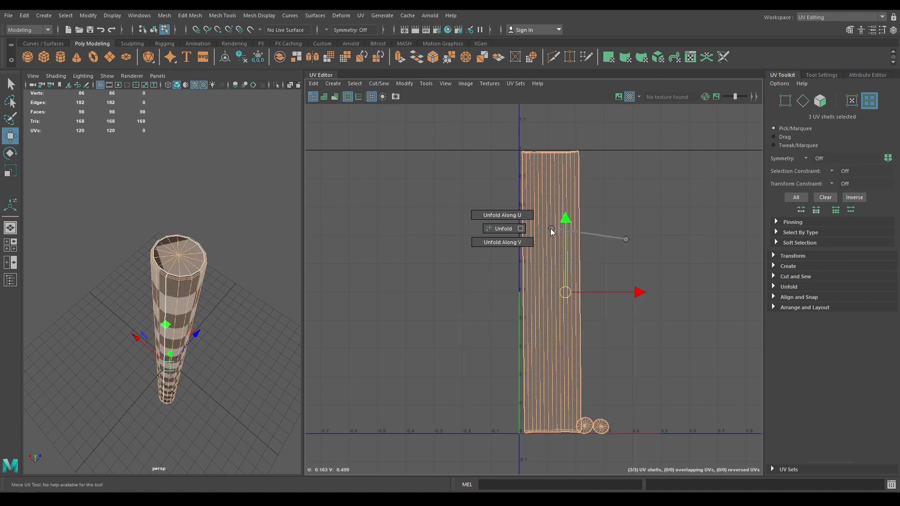
pyautogui.keyDown('shift'); pyautogui.moveTo(625, 239); pyautogui.dragTo(512, 278, button='right'); pyautogui.keyUp('shift')
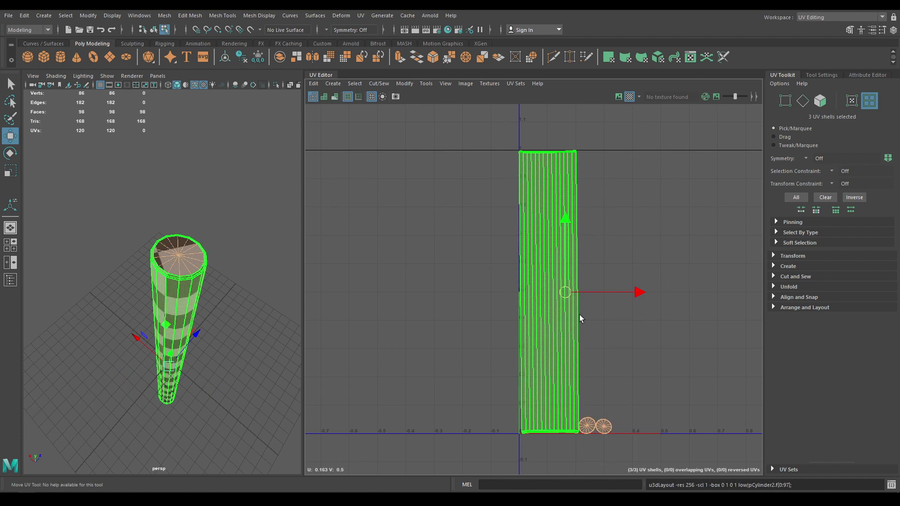
# - Return the handle to object mode, clear the selection and unhide the hammer head
pyautogui.moveTo(178, 250); pyautogui.dragTo(235, 217, button='right')
pyautogui.keyDown('alt'); pyautogui.moveTo(234, 217); pyautogui.dragTo(241, 182); pyautogui.keyUp('alt')
pyautogui.click(244, 207)
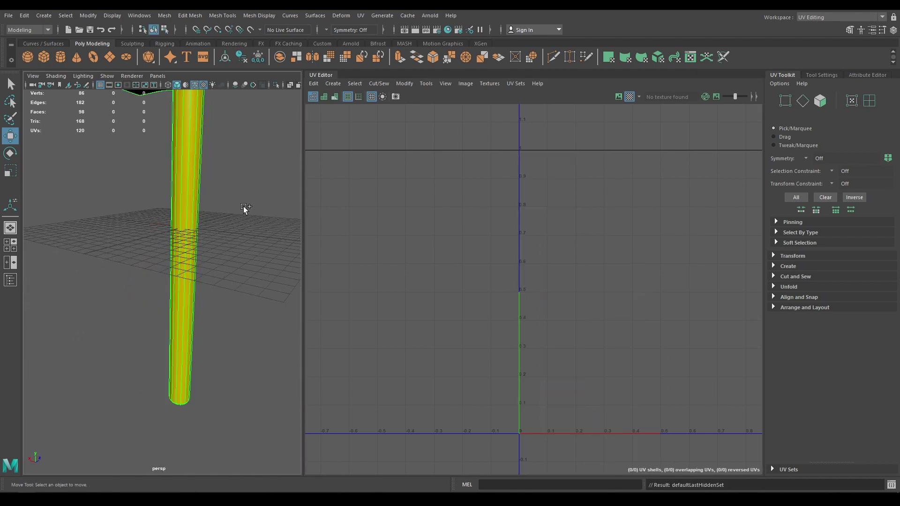
pyautogui.keyDown('alt'); pyautogui.moveTo(256, 263); pyautogui.dragTo(235, 233, button='right'); pyautogui.keyUp('alt')
pyautogui.keyDown('alt'); pyautogui.moveTo(235, 233); pyautogui.dragTo(221, 328, button='middle'); pyautogui.keyUp('alt')
pyautogui.scroll(5, 221, 328)
# - Apply a camera-based UV projection to the hammer head
pyautogui.click(205, 257)
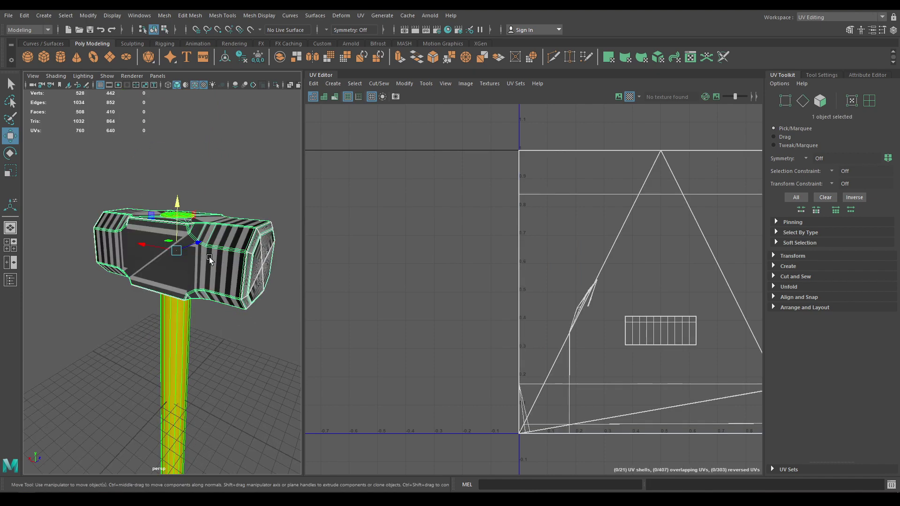
pyautogui.click(332, 83)
pyautogui.click(360, 149)
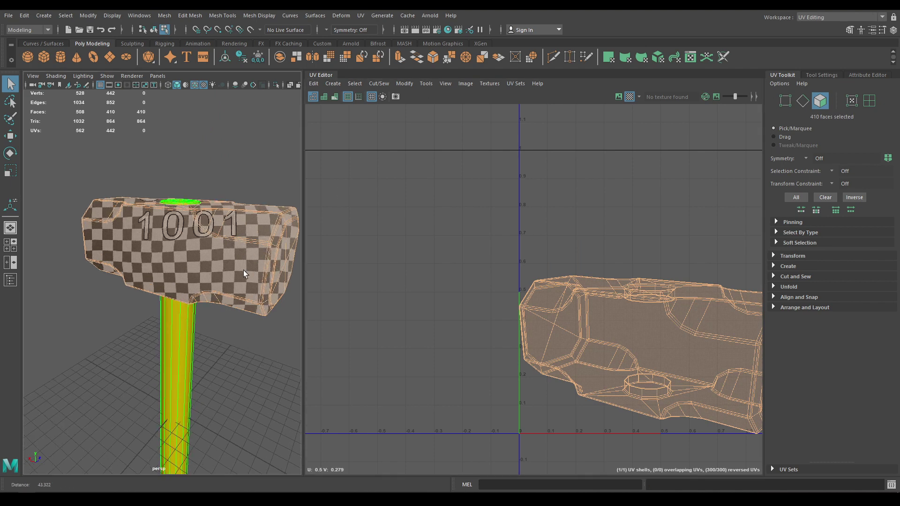
# - Select the eight edges outlining one striking face of the hammer head as a UV seam
pyautogui.keyDown('alt'); pyautogui.moveTo(244, 270); pyautogui.dragTo(167, 263, button='right'); pyautogui.keyUp('alt')
pyautogui.keyDown('alt'); pyautogui.moveTo(136, 250); pyautogui.dragTo(167, 257, button='middle'); pyautogui.keyUp('alt')
pyautogui.moveTo(180, 239); pyautogui.dragTo(182, 182, button='right')
pyautogui.keyDown('alt'); pyautogui.moveTo(182, 181); pyautogui.dragTo(190, 184); pyautogui.keyUp('alt')
pyautogui.keyDown('alt'); pyautogui.moveTo(190, 184); pyautogui.dragTo(143, 252, button='right'); pyautogui.keyUp('alt')
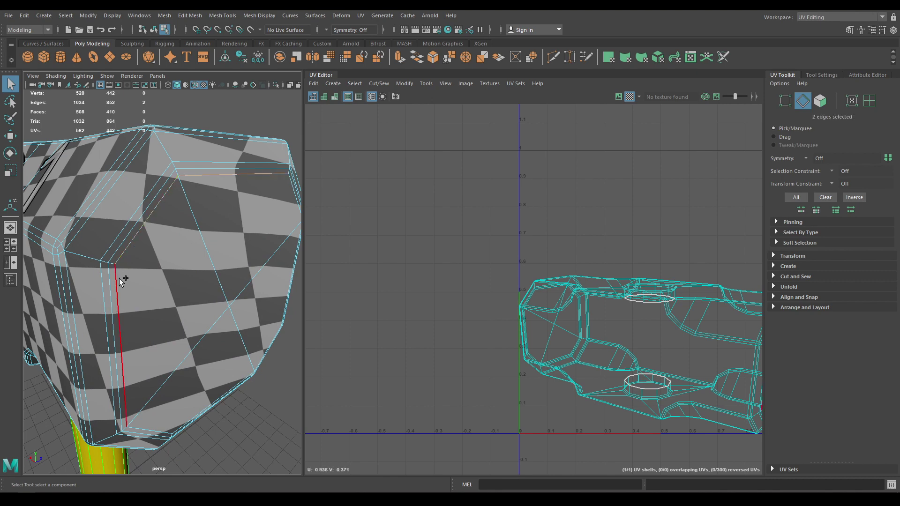
pyautogui.keyDown('alt'); pyautogui.moveTo(160, 394); pyautogui.dragTo(157, 363); pyautogui.keyUp('alt')
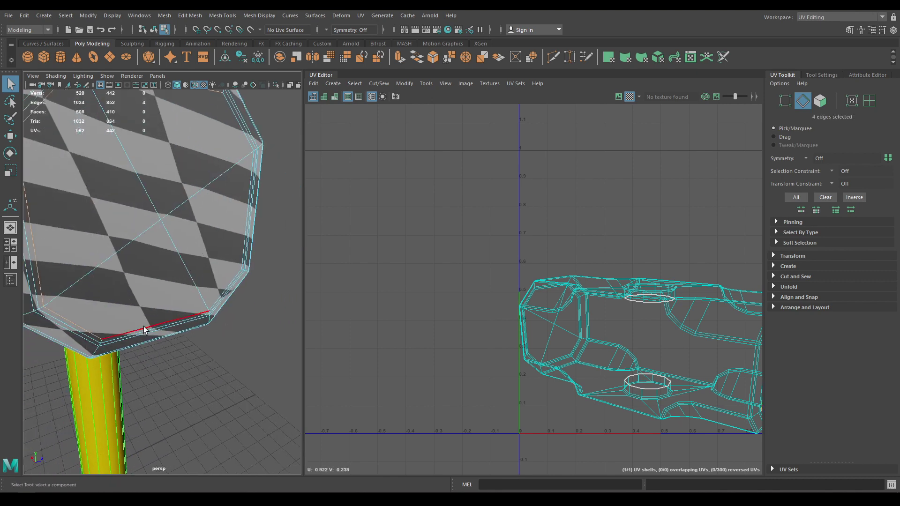
pyautogui.keyDown('shift'); pyautogui.click(141, 323); pyautogui.keyUp('shift')
pyautogui.keyDown('shift'); pyautogui.click(213, 285); pyautogui.keyUp('shift')
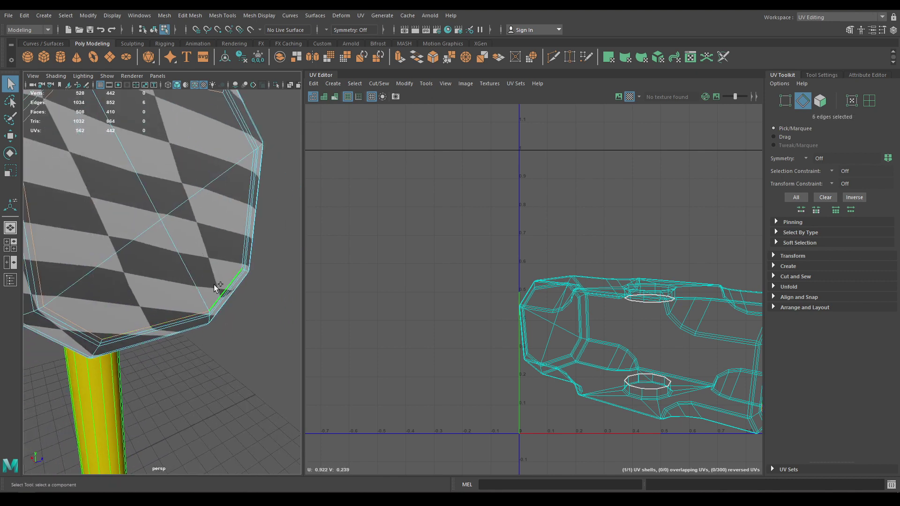
pyautogui.keyDown('shift'); pyautogui.doubleClick(230, 241); pyautogui.keyUp('shift')
pyautogui.keyDown('alt'); pyautogui.moveTo(226, 257); pyautogui.dragTo(223, 248, button='right'); pyautogui.keyUp('alt')
pyautogui.keyDown('alt'); pyautogui.moveTo(223, 247); pyautogui.dragTo(231, 237); pyautogui.keyUp('alt')
pyautogui.moveTo(230, 205); pyautogui.dragTo(231, 259, button='right')
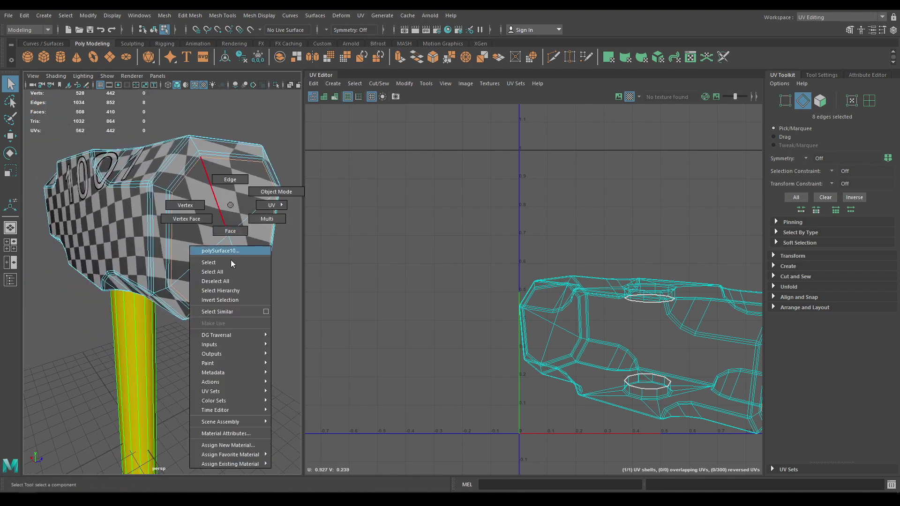
pyautogui.moveTo(225, 294); pyautogui.dragTo(225, 310, button='right')
# - Add the eight edges outlining the opposite striking face of the head to the seam selection
pyautogui.keyDown('alt'); pyautogui.moveTo(161, 281); pyautogui.dragTo(256, 285); pyautogui.keyUp('alt')
pyautogui.press('f')
pyautogui.keyDown('alt'); pyautogui.moveTo(199, 284); pyautogui.dragTo(237, 290); pyautogui.keyUp('alt')
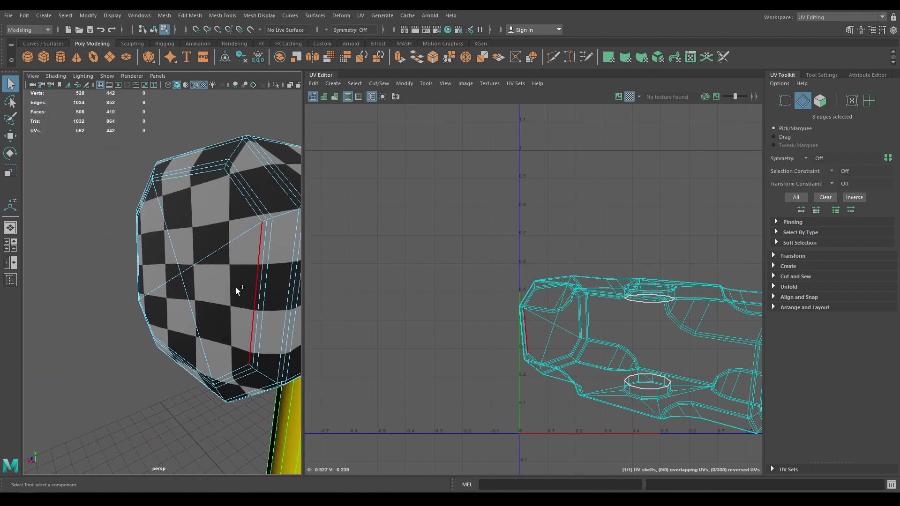
pyautogui.keyDown('shift'); pyautogui.doubleClick(203, 188); pyautogui.keyUp('shift')
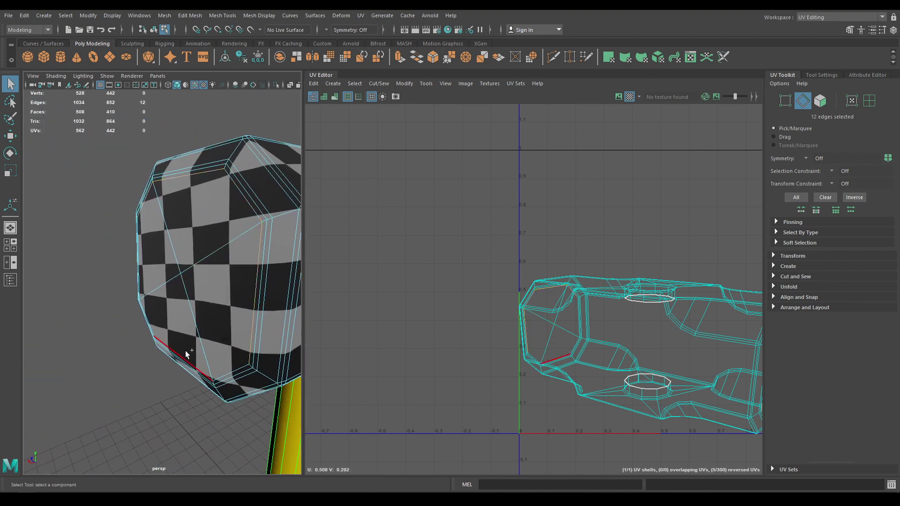
pyautogui.keyDown('shift'); pyautogui.doubleClick(156, 306); pyautogui.keyUp('shift')
pyautogui.keyDown('alt'); pyautogui.moveTo(155, 314); pyautogui.dragTo(251, 312); pyautogui.keyUp('alt')
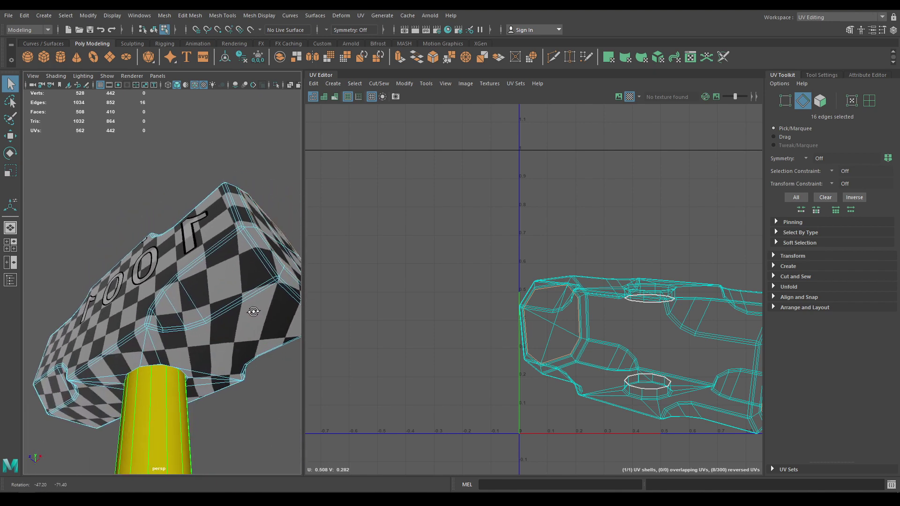
pyautogui.keyDown('alt'); pyautogui.moveTo(251, 311); pyautogui.dragTo(245, 322, button='right'); pyautogui.keyUp('alt')
pyautogui.keyDown('alt'); pyautogui.moveTo(256, 300); pyautogui.dragTo(221, 295, button='middle'); pyautogui.keyUp('alt')
pyautogui.keyDown('alt'); pyautogui.moveTo(221, 295); pyautogui.dragTo(164, 351); pyautogui.keyUp('alt')
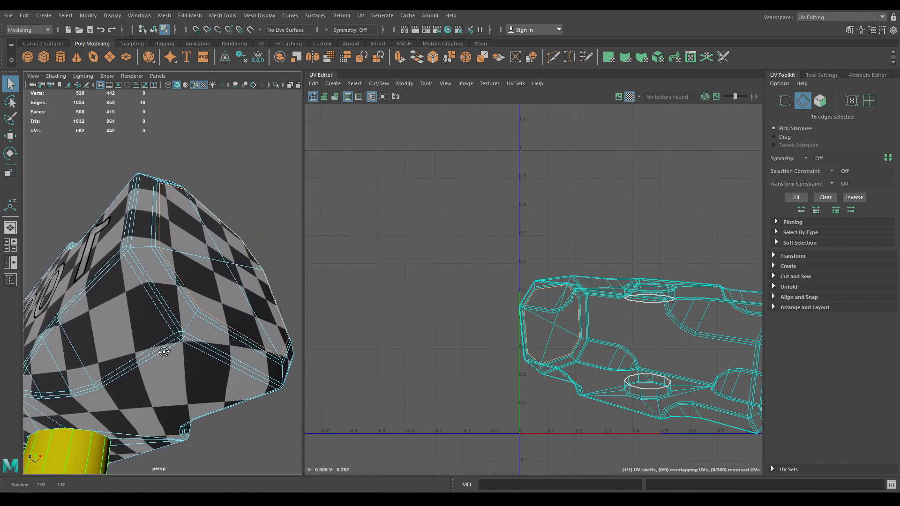
# - Extend the seam selection from a lower corner of the striking face across the bevel and onto the head's long lower edge
pyautogui.scroll(3, 175, 390)
pyautogui.keyDown('shift'); pyautogui.click(218, 350); pyautogui.keyUp('shift')
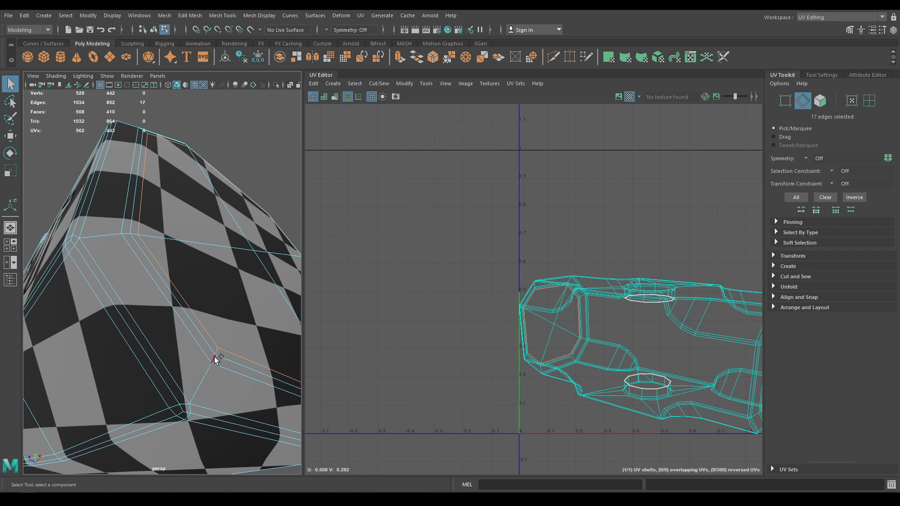
pyautogui.keyDown('shift'); pyautogui.click(216, 359); pyautogui.keyUp('shift')
pyautogui.keyDown('shift'); pyautogui.click(211, 374); pyautogui.keyUp('shift')
pyautogui.keyDown('alt'); pyautogui.moveTo(215, 381); pyautogui.dragTo(231, 343, button='middle'); pyautogui.keyUp('alt')
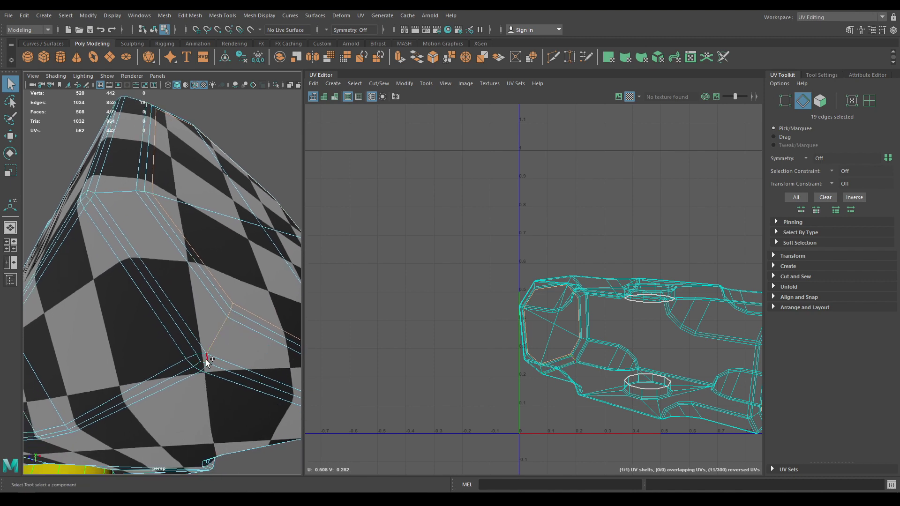
pyautogui.keyDown('shift'); pyautogui.rightClick(207, 363); pyautogui.keyUp('shift')
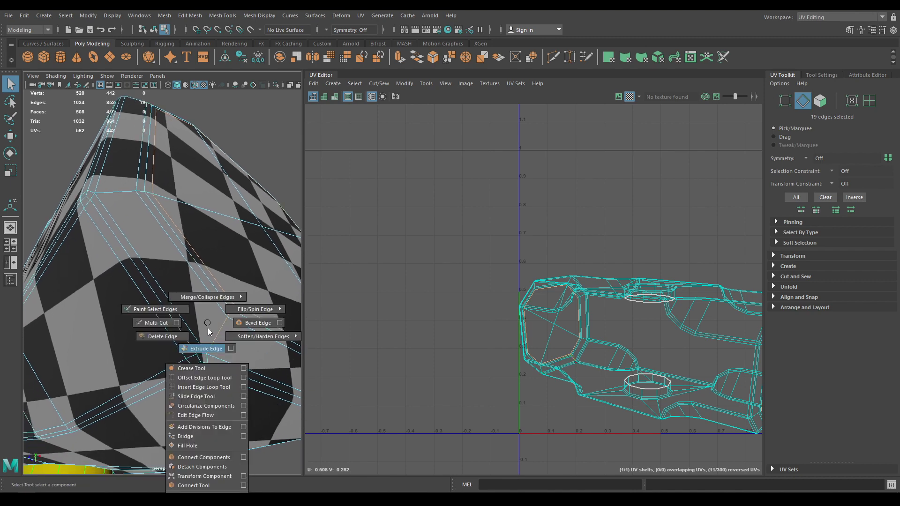
pyautogui.scroll(5, 209, 328)
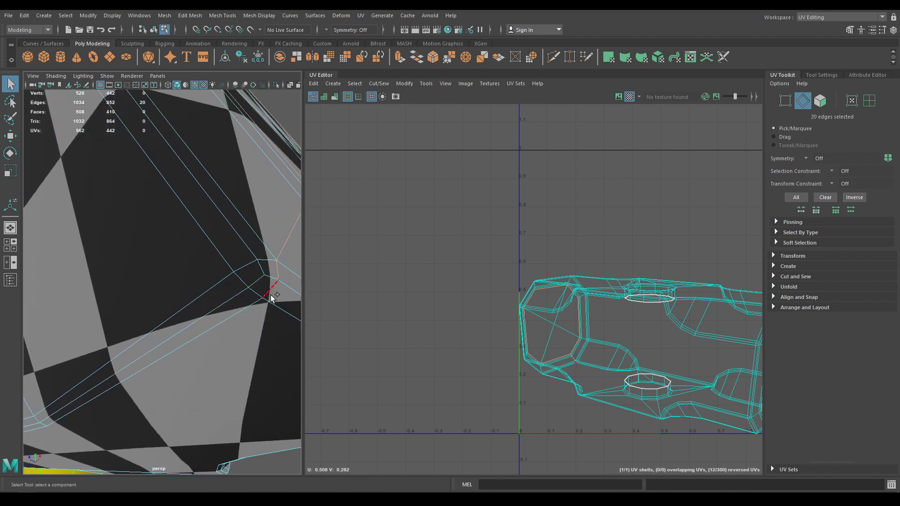
pyautogui.keyDown('shift'); pyautogui.click(237, 317); pyautogui.keyUp('shift')
pyautogui.keyDown('alt'); pyautogui.moveTo(218, 358); pyautogui.dragTo(250, 360); pyautogui.keyUp('alt')
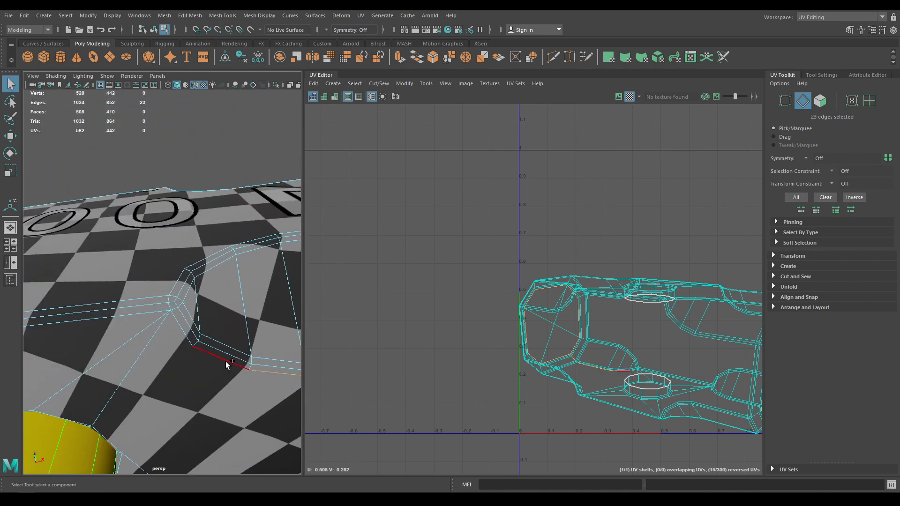
# - Continue the seam selection along the recesses and lower edge of the head up to the opposite striking face
pyautogui.keyDown('shift'); pyautogui.click(179, 333); pyautogui.keyUp('shift')
pyautogui.keyDown('shift'); pyautogui.click(168, 310); pyautogui.keyUp('shift')
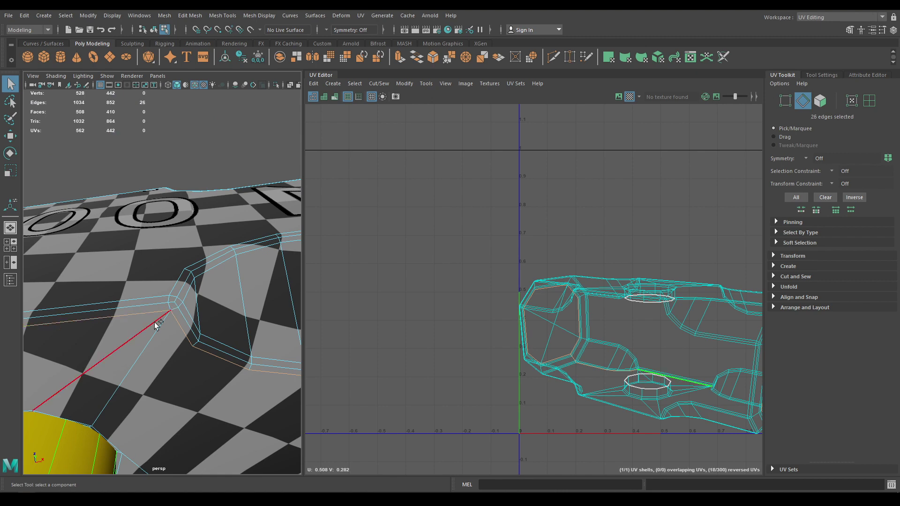
pyautogui.keyDown('alt'); pyautogui.moveTo(153, 322); pyautogui.dragTo(244, 345); pyautogui.keyUp('alt')
pyautogui.keyDown('shift'); pyautogui.click(222, 353); pyautogui.keyUp('shift')
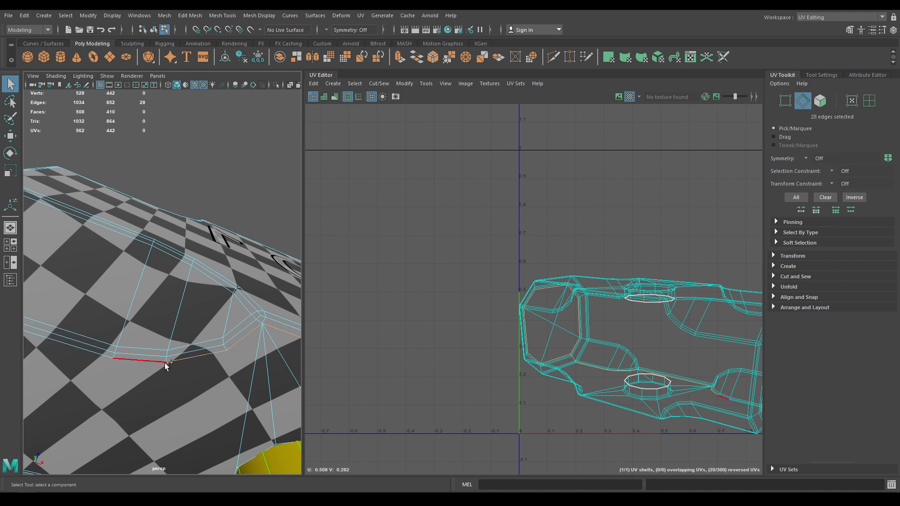
pyautogui.keyDown('alt'); pyautogui.moveTo(156, 367); pyautogui.dragTo(196, 371); pyautogui.keyUp('alt')
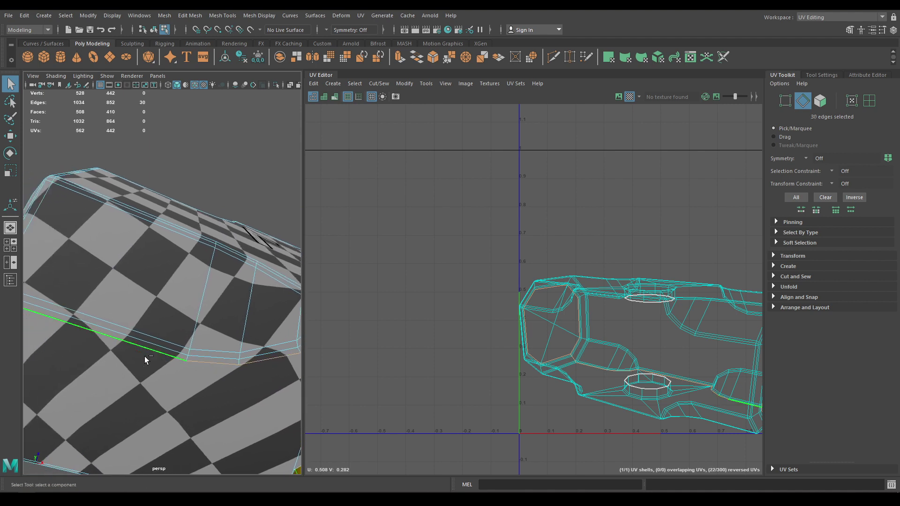
pyautogui.keyDown('alt'); pyautogui.moveTo(144, 356); pyautogui.dragTo(164, 365); pyautogui.keyUp('alt')
pyautogui.keyDown('shift'); pyautogui.click(120, 331); pyautogui.keyUp('shift')
pyautogui.keyDown('shift'); pyautogui.click(148, 339); pyautogui.keyUp('shift')
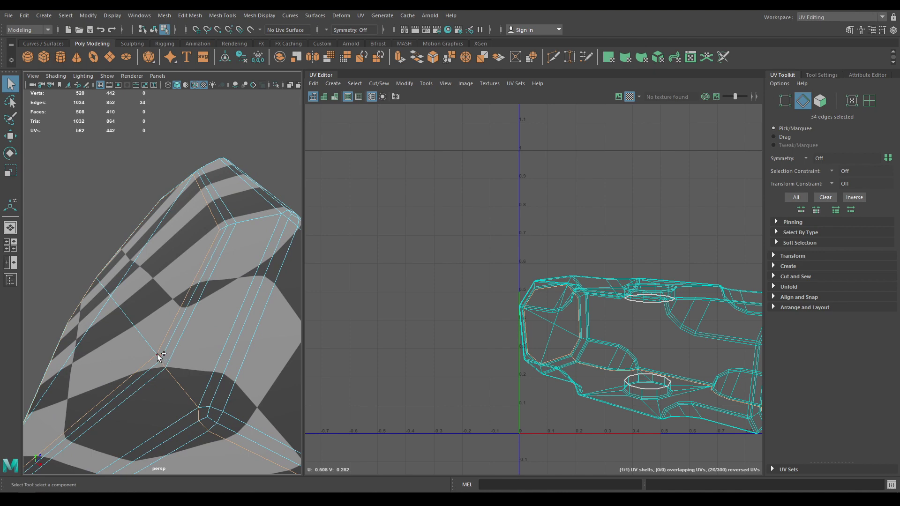
pyautogui.keyDown('shift'); pyautogui.click(157, 360); pyautogui.keyUp('shift')
# - Cut the hammer head's UVs along the selected seam edges and switch to UV shell selection
pyautogui.keyDown('alt'); pyautogui.moveTo(194, 424); pyautogui.dragTo(162, 409, button='right'); pyautogui.keyUp('alt')
pyautogui.keyDown('alt'); pyautogui.moveTo(162, 408); pyautogui.dragTo(148, 350); pyautogui.keyUp('alt')
pyautogui.keyDown('alt'); pyautogui.moveTo(148, 351); pyautogui.dragTo(102, 351, button='middle'); pyautogui.keyUp('alt')
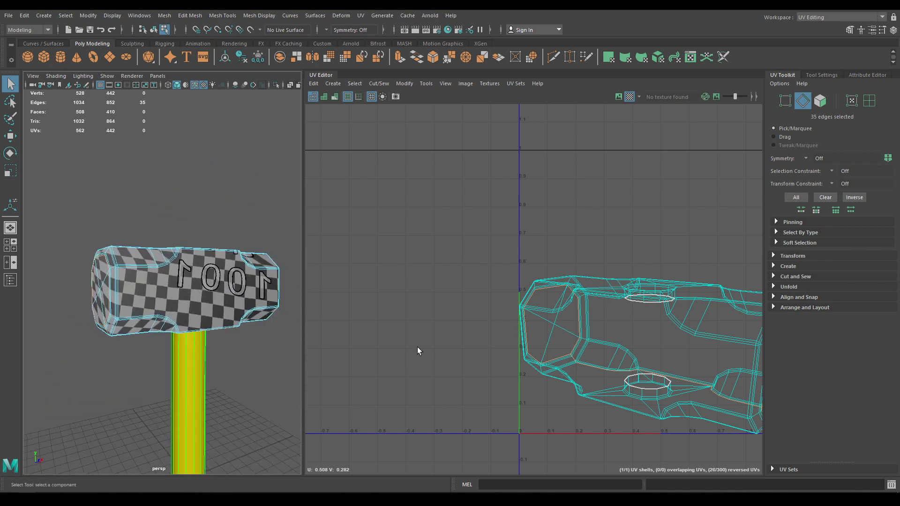
pyautogui.keyDown('alt'); pyautogui.moveTo(417, 347); pyautogui.dragTo(430, 265, button='right'); pyautogui.keyUp('alt')
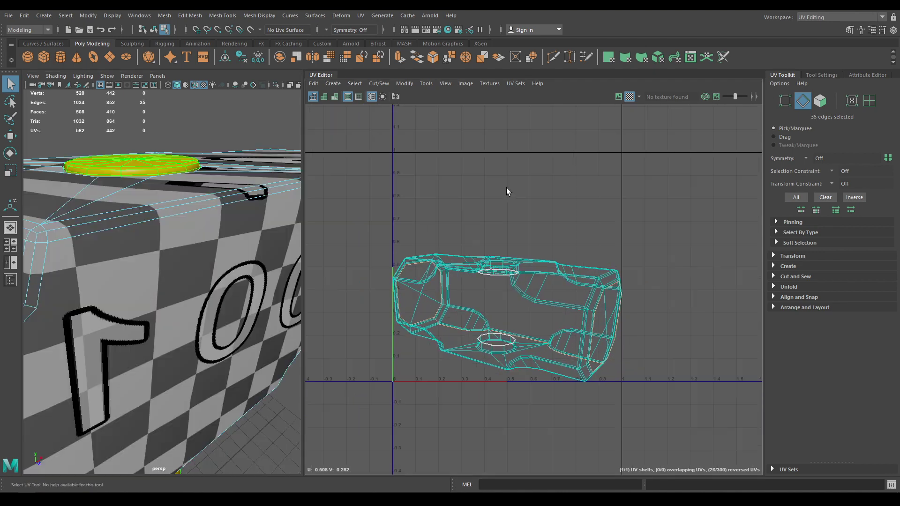
pyautogui.moveTo(507, 188)
pyautogui.mouseDown(button='right')
pyautogui.moveTo(506, 151)
pyautogui.moveTo(510, 177)
pyautogui.moveTo(498, 192)
pyautogui.mouseUp(button='right')
pyautogui.press('w')
pyautogui.rightClick(526, 206)
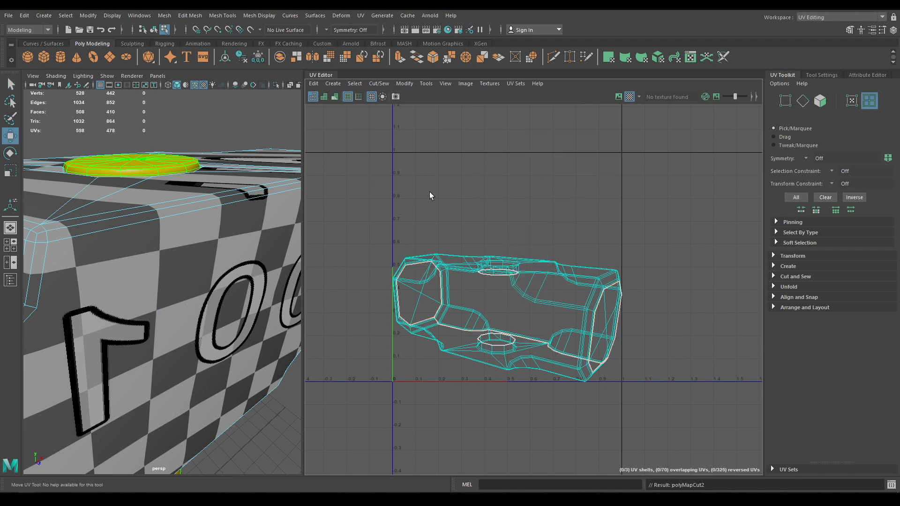
# - Hide the handle and put the hammer head back into edge selection mode
pyautogui.click(167, 196)
pyautogui.keyDown('alt'); pyautogui.moveTo(167, 197); pyautogui.dragTo(173, 227); pyautogui.keyUp('alt')
pyautogui.moveTo(165, 175); pyautogui.dragTo(209, 154, button='right')
pyautogui.click(190, 141)
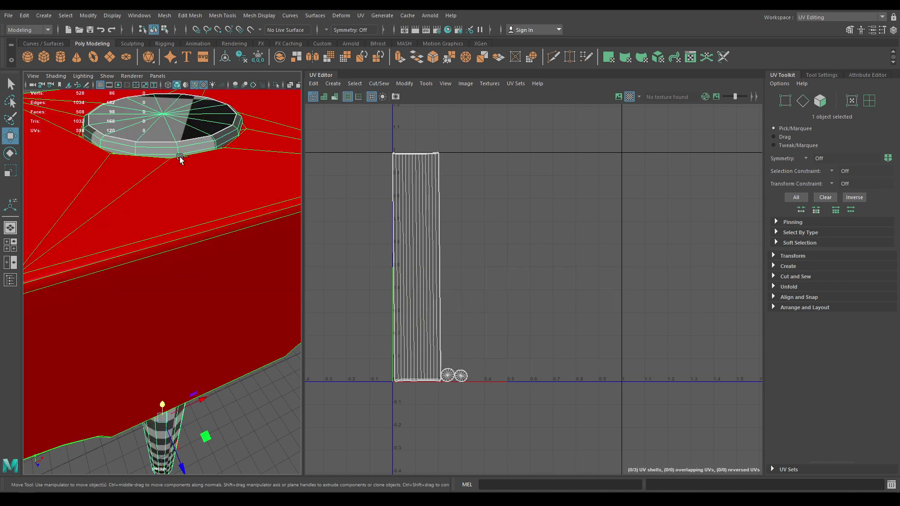
pyautogui.hotkey('ctrl', 'h')
pyautogui.click(177, 182)
pyautogui.keyDown('alt'); pyautogui.moveTo(177, 183); pyautogui.dragTo(215, 209); pyautogui.keyUp('alt')
pyautogui.moveTo(215, 209); pyautogui.dragTo(210, 171, button='right')
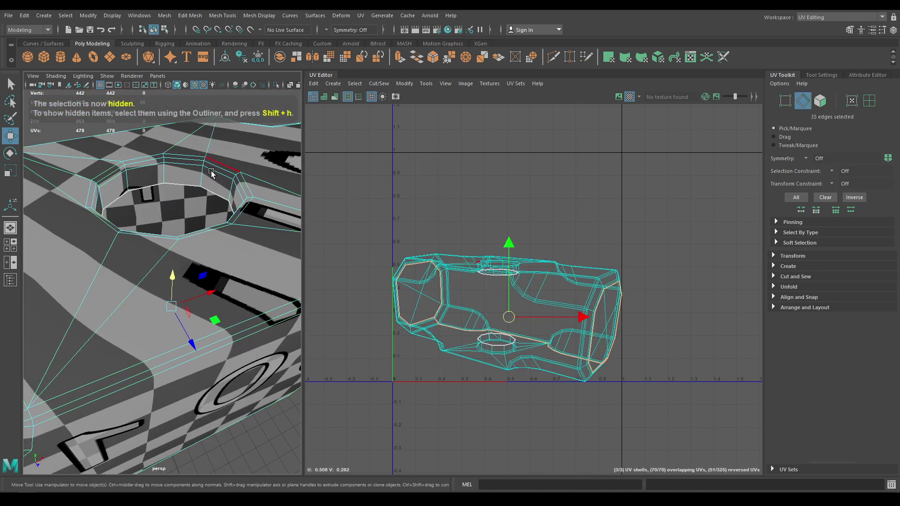
# - Select the edge loops around both openings of the handle hole, on the top and underside of the head
pyautogui.keyDown('alt'); pyautogui.moveTo(210, 171); pyautogui.dragTo(180, 177); pyautogui.keyUp('alt')
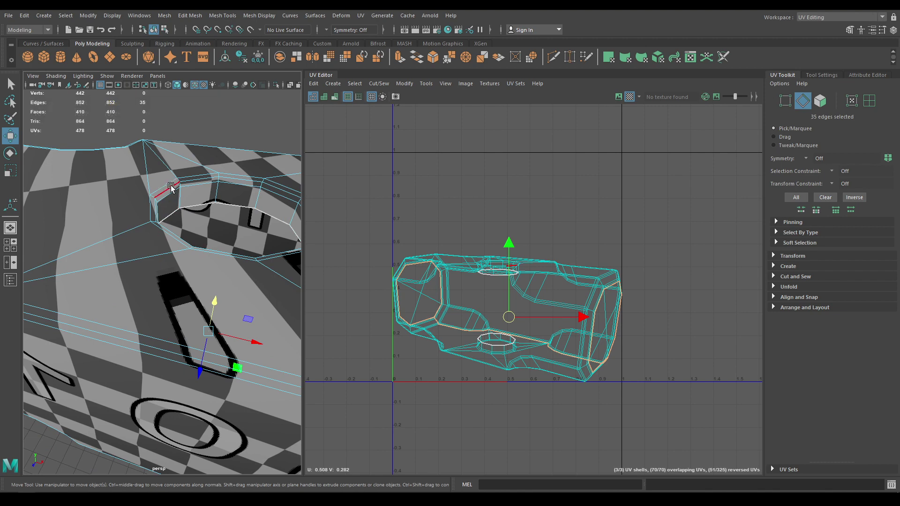
pyautogui.doubleClick(171, 190)
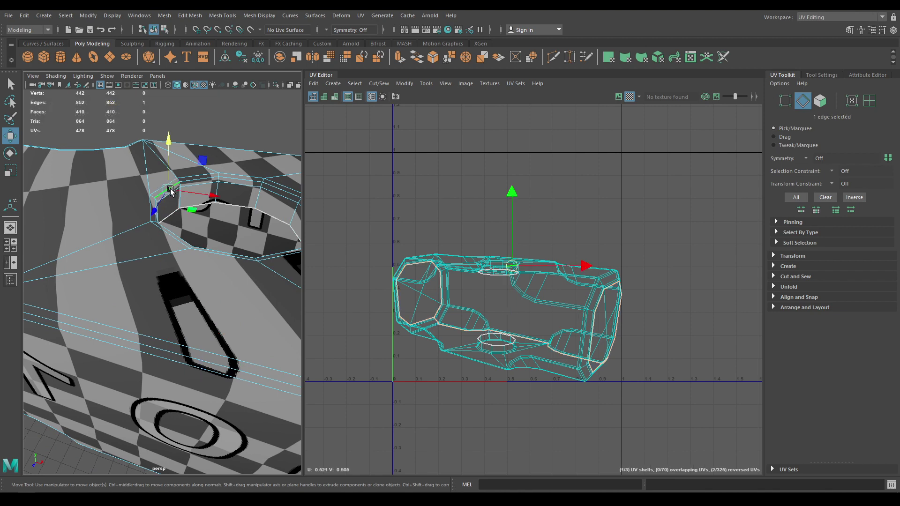
pyautogui.keyDown('alt'); pyautogui.moveTo(201, 256); pyautogui.dragTo(159, 226); pyautogui.keyUp('alt')
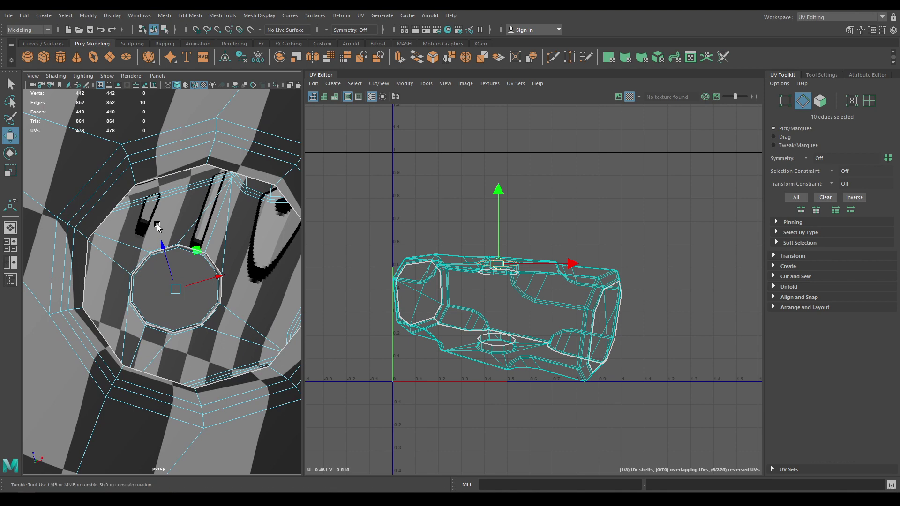
pyautogui.keyDown('shift'); pyautogui.doubleClick(105, 184); pyautogui.keyUp('shift')
pyautogui.keyDown('alt'); pyautogui.moveTo(105, 184); pyautogui.dragTo(155, 253); pyautogui.keyUp('alt')
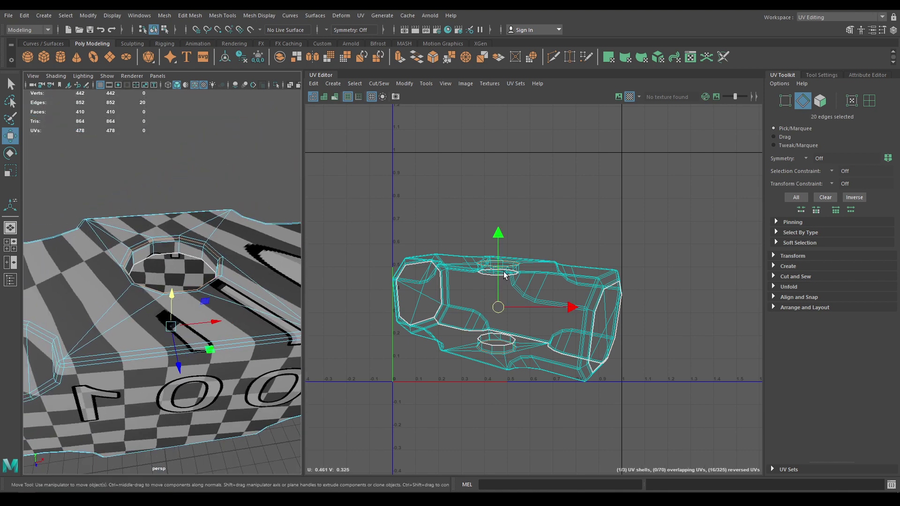
# - Cut the UVs along the two hole loops and unfold all UV shells of the hammer head
pyautogui.moveTo(504, 271); pyautogui.dragTo(499, 225, button='right')
pyautogui.keyDown('shift'); pyautogui.moveTo(557, 178); pyautogui.dragTo(438, 177, button='right'); pyautogui.keyUp('shift')
pyautogui.moveTo(363, 177); pyautogui.dragTo(760, 473)
pyautogui.keyDown('shift'); pyautogui.moveTo(556, 151); pyautogui.dragTo(496, 151, button='right'); pyautogui.keyUp('shift')
pyautogui.press('f')
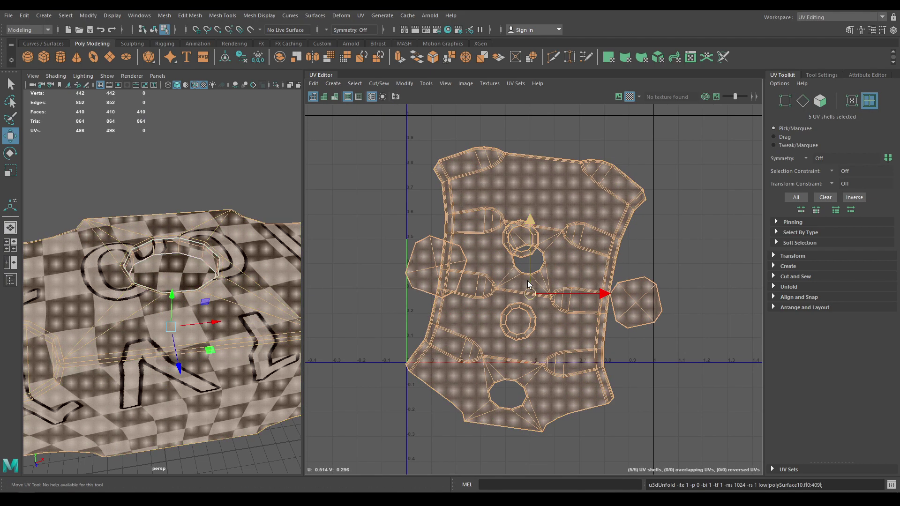
# - Rotate the head's large body shell until it stands upright and lay out all shells in the UV tile
pyautogui.click(494, 308)
pyautogui.press('e')
pyautogui.moveTo(455, 328); pyautogui.dragTo(488, 342)
pyautogui.press('w')
pyautogui.moveTo(502, 217); pyautogui.dragTo(455, 203, button='right')
pyautogui.moveTo(390, 122); pyautogui.dragTo(703, 454)
pyautogui.keyDown('shift'); pyautogui.moveTo(638, 177); pyautogui.dragTo(520, 218, button='right'); pyautogui.keyUp('shift')
# - Rotate the two octagonal striking face shells so their sides are straight, and lay out all shells again
pyautogui.click(629, 330)
pyautogui.press('e')
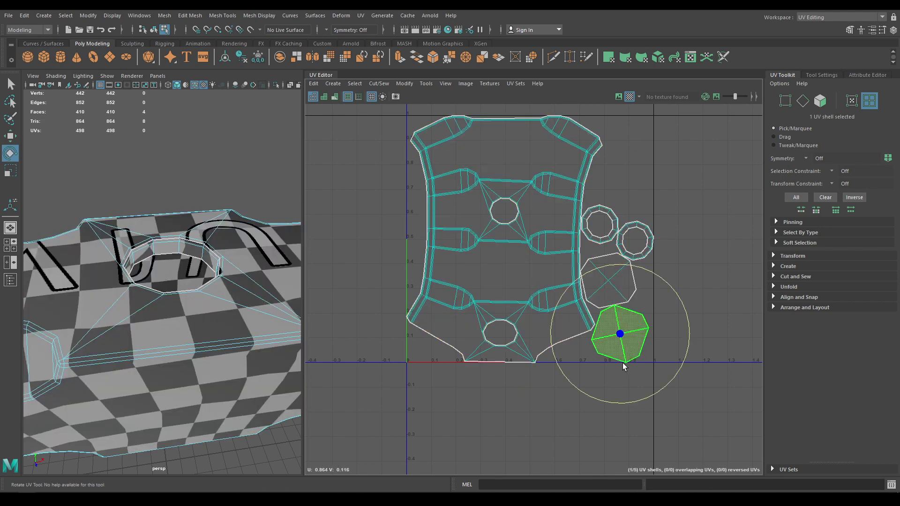
pyautogui.moveTo(629, 413); pyautogui.dragTo(653, 401)
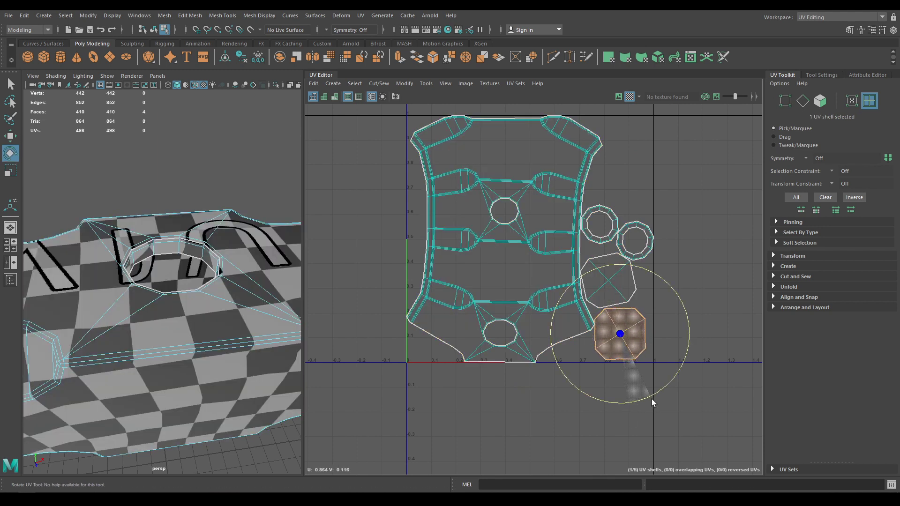
pyautogui.click(626, 284)
pyautogui.moveTo(639, 344); pyautogui.dragTo(628, 351)
pyautogui.press('w')
pyautogui.moveTo(655, 220); pyautogui.dragTo(614, 204, button='right')
pyautogui.moveTo(463, 143); pyautogui.dragTo(704, 396)
pyautogui.keyDown('shift'); pyautogui.moveTo(647, 160); pyautogui.dragTo(563, 186, button='right'); pyautogui.keyUp('shift')
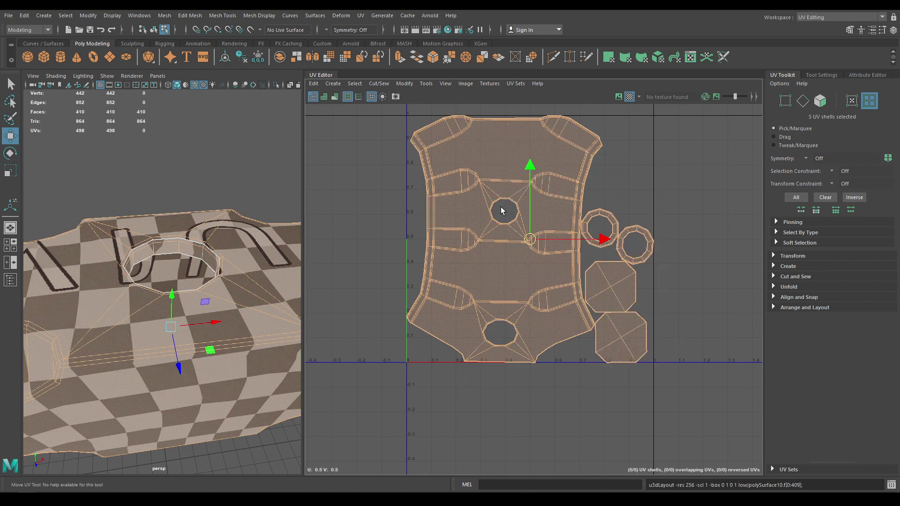
# - Return the hammer head to object mode and unhide the handle
pyautogui.moveTo(206, 238); pyautogui.dragTo(277, 205, button='right')
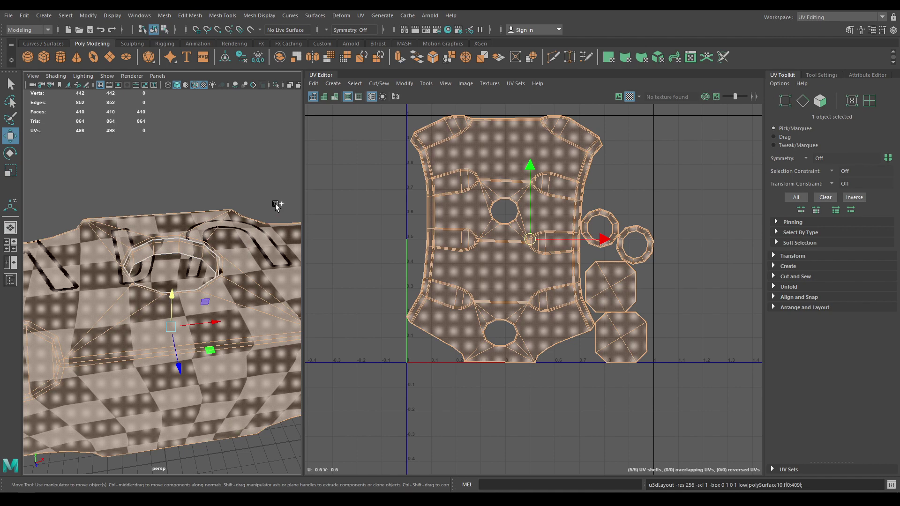
pyautogui.hotkey('ctrl', 'shift', 'h')
pyautogui.keyDown('alt'); pyautogui.moveTo(207, 261); pyautogui.dragTo(223, 237); pyautogui.keyUp('alt')
pyautogui.keyDown('alt'); pyautogui.moveTo(223, 237); pyautogui.dragTo(174, 237, button='right'); pyautogui.keyUp('alt')
pyautogui.keyDown('alt'); pyautogui.moveTo(175, 237); pyautogui.dragTo(147, 285); pyautogui.keyUp('alt')
pyautogui.keyDown('alt'); pyautogui.moveTo(146, 285); pyautogui.dragTo(153, 303, button='right'); pyautogui.keyUp('alt')
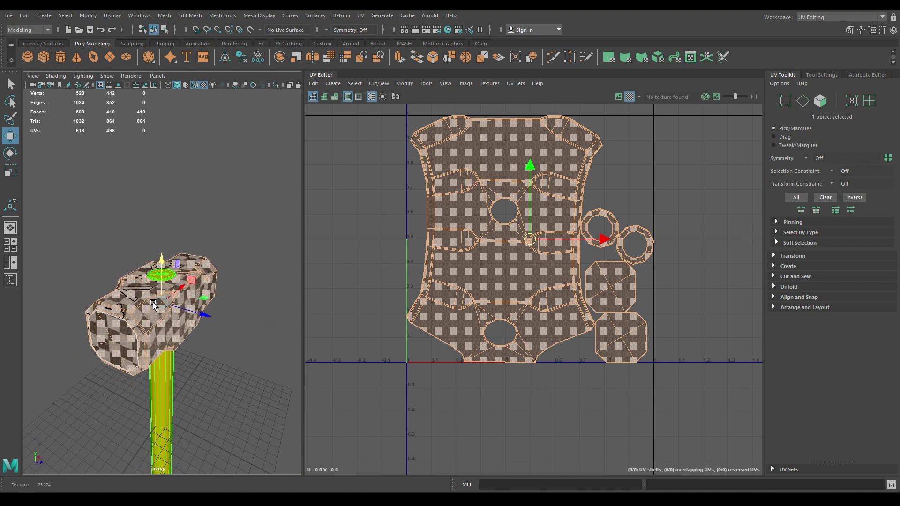
pyautogui.keyDown('alt'); pyautogui.moveTo(154, 305); pyautogui.dragTo(175, 309); pyautogui.keyUp('alt')
pyautogui.scroll(-1, 401, 281)
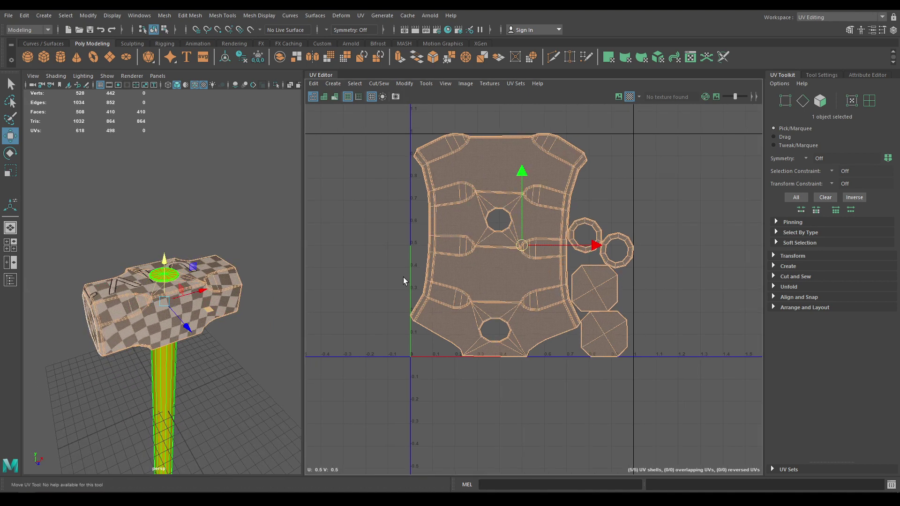
# - Select the low-poly head and handle and export the selection as FBX named Hammer_Low into the Maya Projects\Hammer folder
pyautogui.moveTo(204, 239); pyautogui.dragTo(255, 211, button='right')
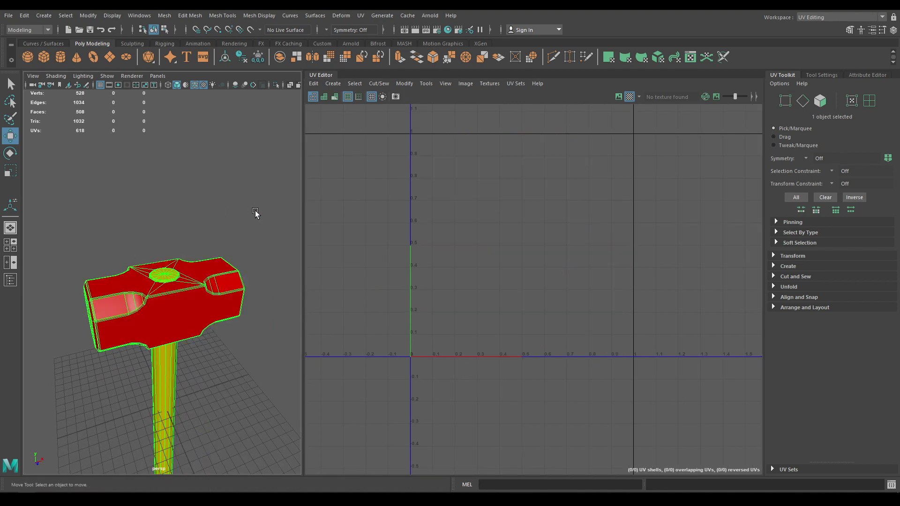
pyautogui.press('f')
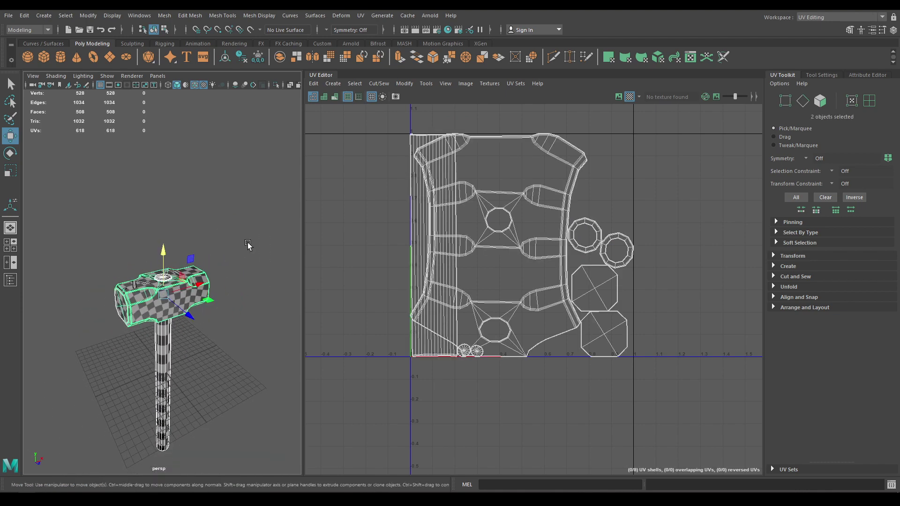
pyautogui.scroll(3, 167, 330)
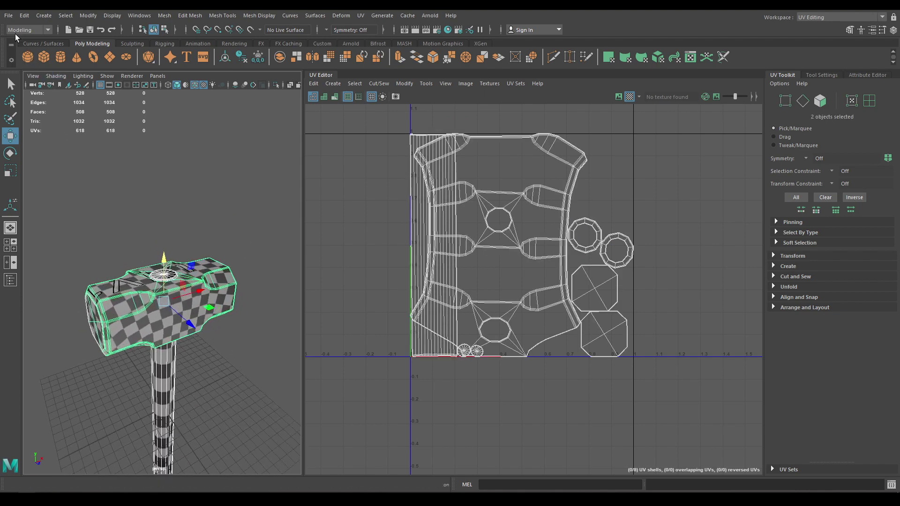
pyautogui.click(8, 16)
pyautogui.click(68, 125)
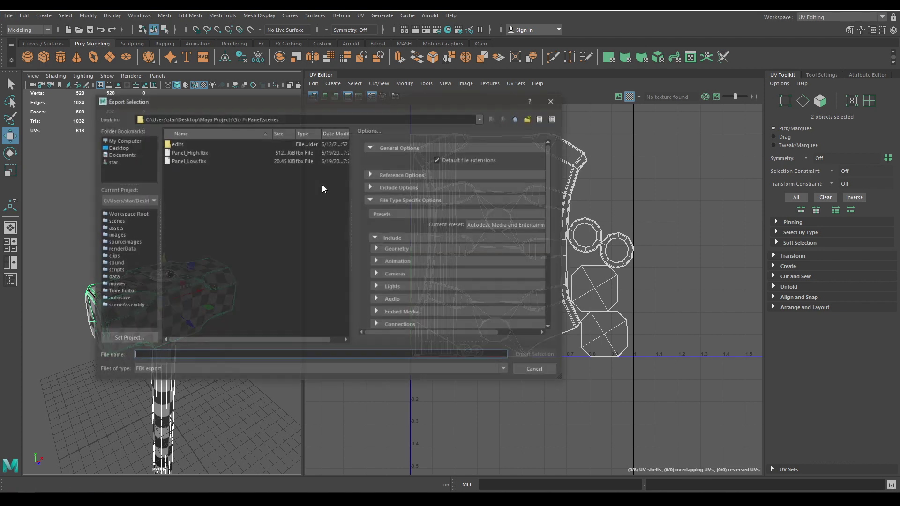
pyautogui.click(516, 119)
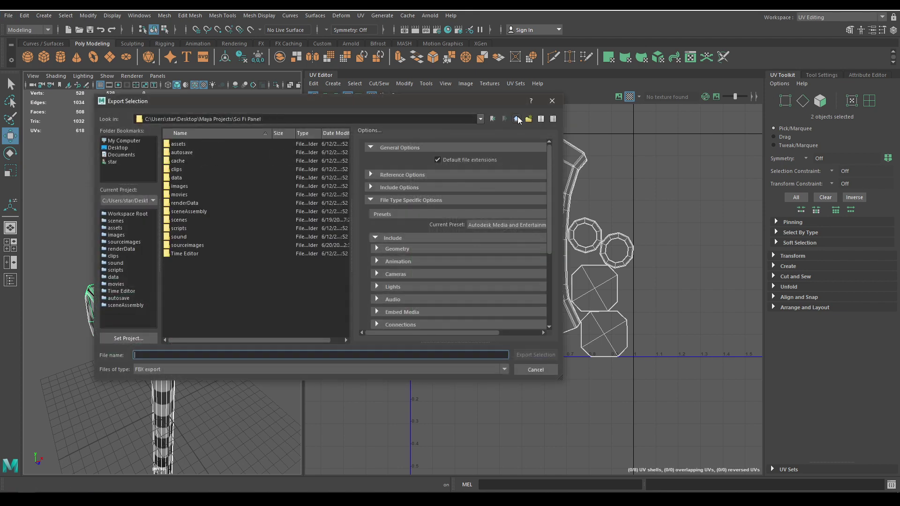
pyautogui.click(517, 119)
pyautogui.doubleClick(180, 177)
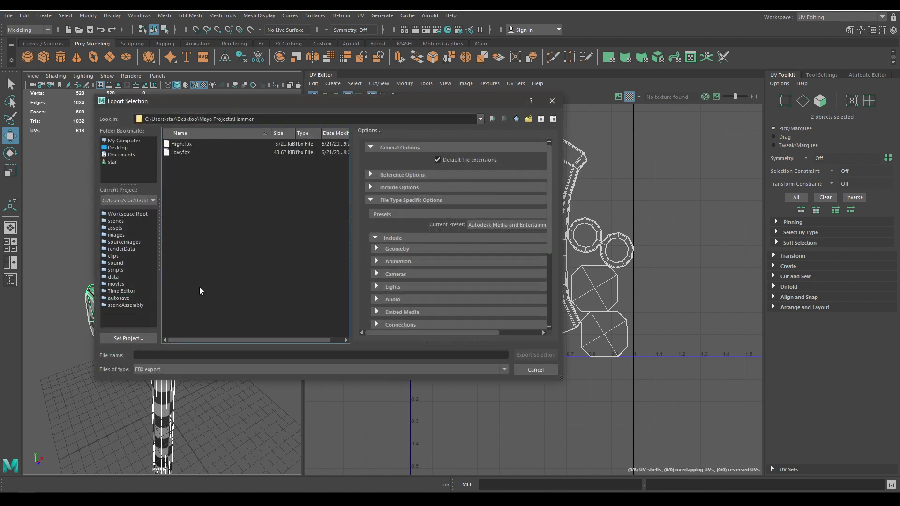
pyautogui.click(215, 355)
pyautogui.write('Hammer_Low')
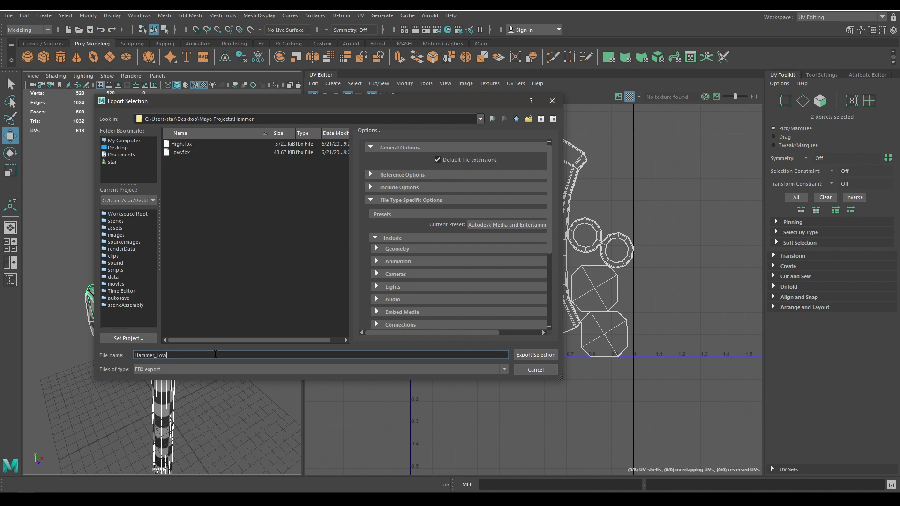
pyautogui.press('Return')
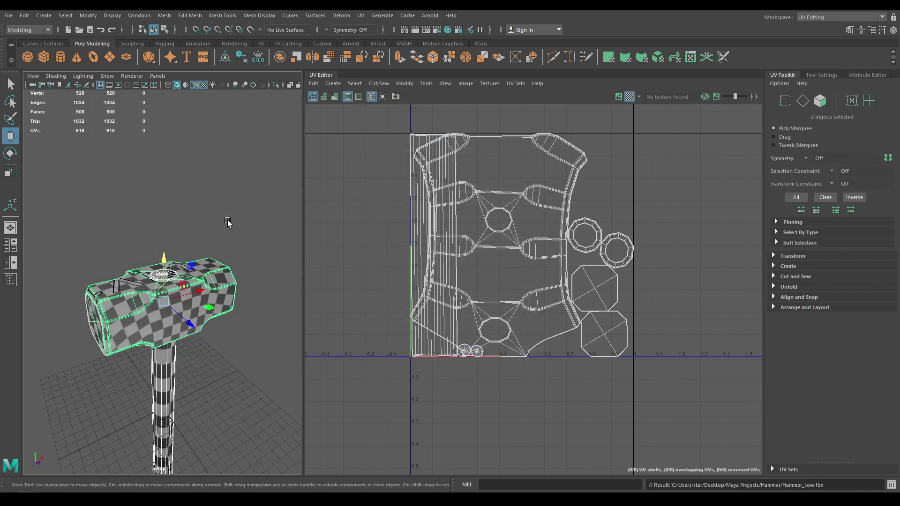
# - Switch the workspace to Modeling - Standard and clear the object selection
pyautogui.click(840, 18)
pyautogui.click(818, 36)
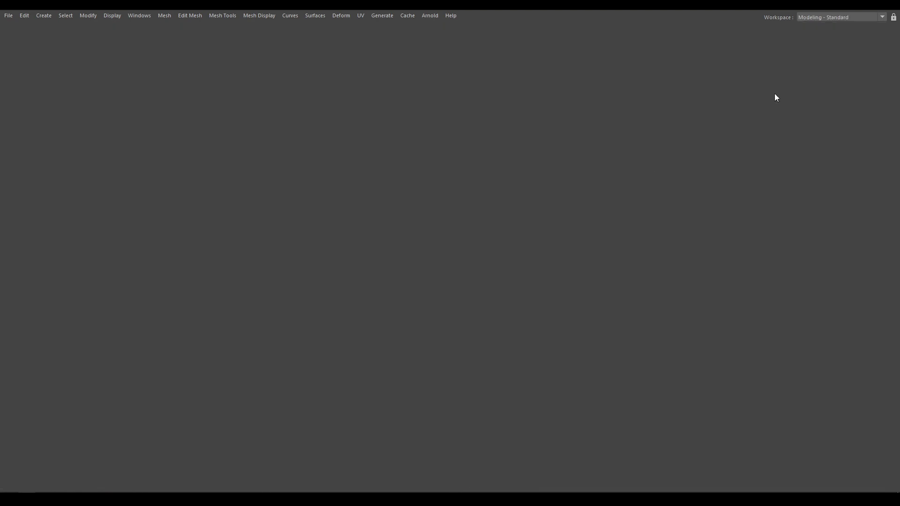
pyautogui.scroll(-6, 386, 307)
pyautogui.click(434, 211)
pyautogui.scroll(-1, 487, 220)
pyautogui.keyDown('alt'); pyautogui.moveTo(473, 223); pyautogui.dragTo(423, 168, button='middle'); pyautogui.keyUp('alt')
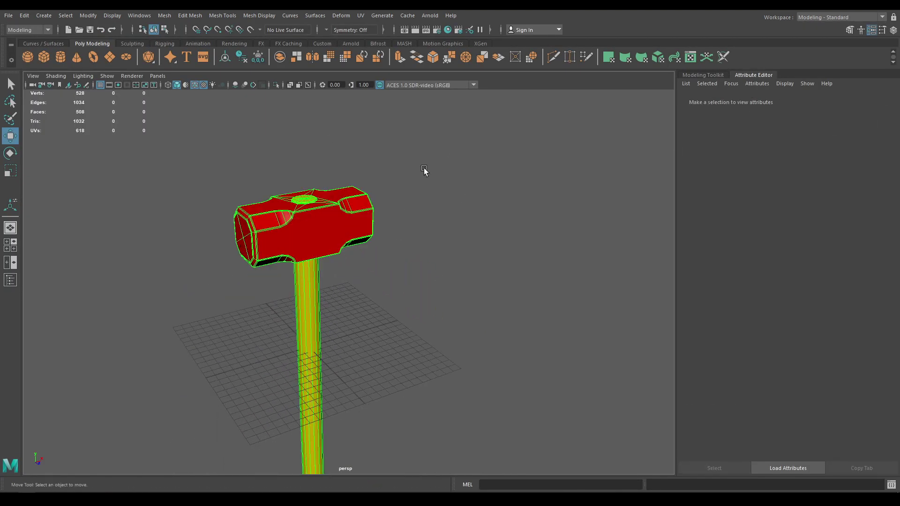
# - Unhide all objects in the scene and hide the low group so only the high-poly hammer shows
pyautogui.moveTo(423, 168); pyautogui.dragTo(116, 430)
pyautogui.click(120, 221)
pyautogui.click(112, 15)
pyautogui.moveTo(240, 79)
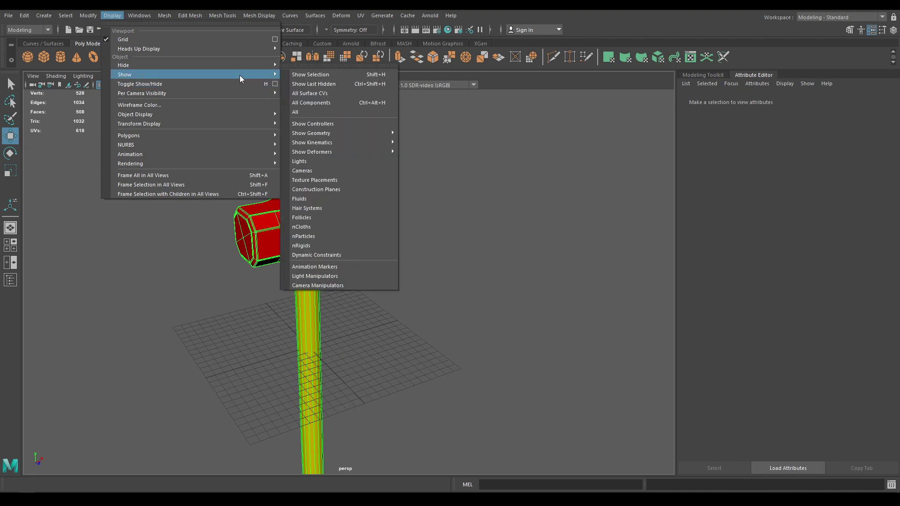
pyautogui.click(319, 112)
pyautogui.click(10, 281)
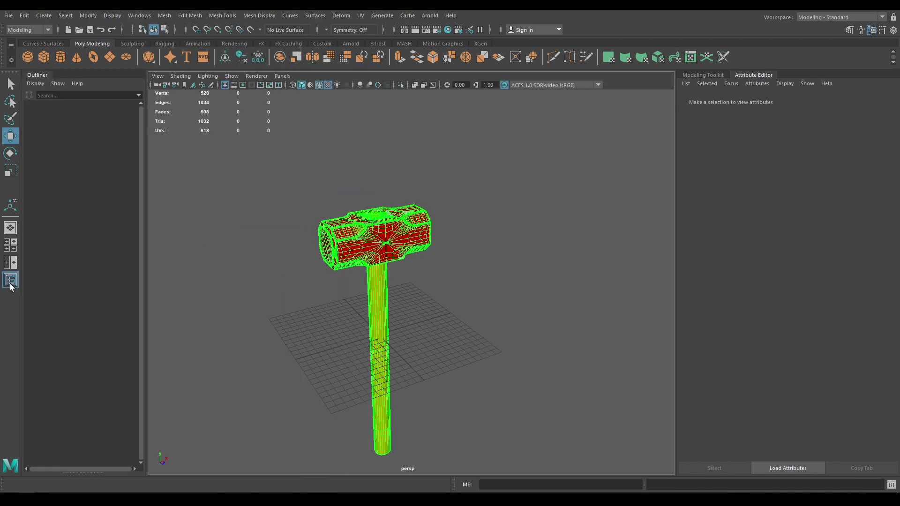
pyautogui.click(61, 161)
pyautogui.hotkey('ctrl', 'h')
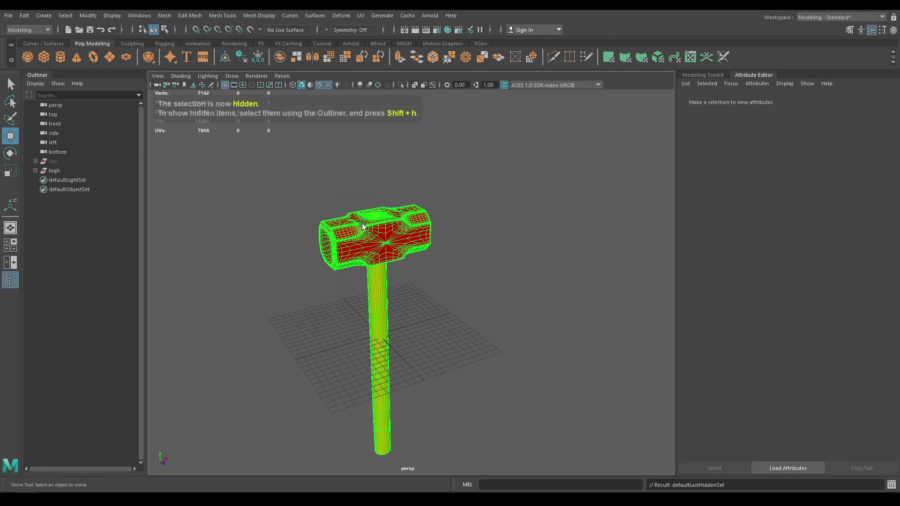
# - Select the high-poly head and handle and export the selection as FBX named Hammer_High into the Maya Projects\Hammer folder
pyautogui.click(362, 226)
pyautogui.click(8, 15)
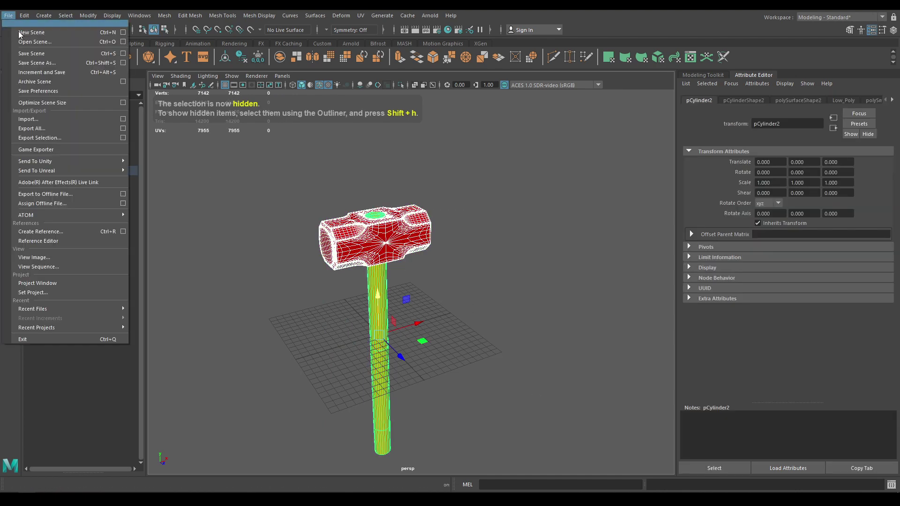
pyautogui.click(40, 137)
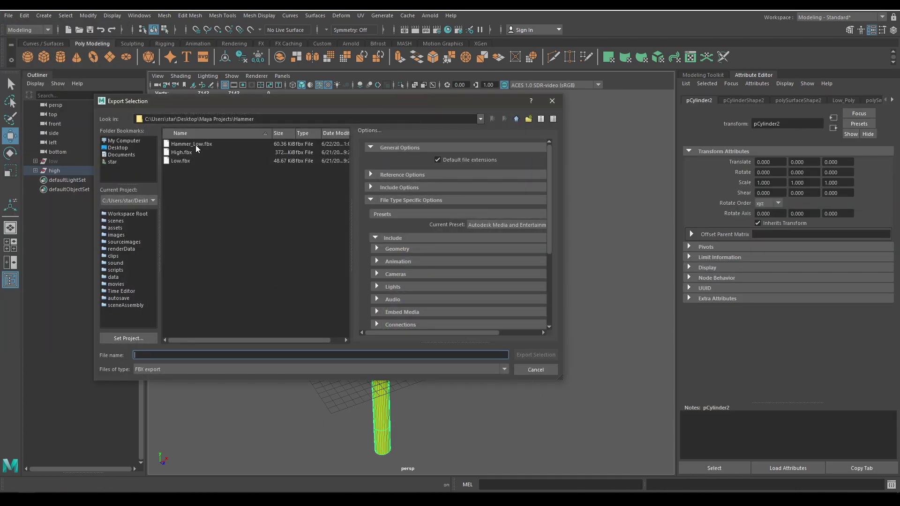
pyautogui.click(191, 144)
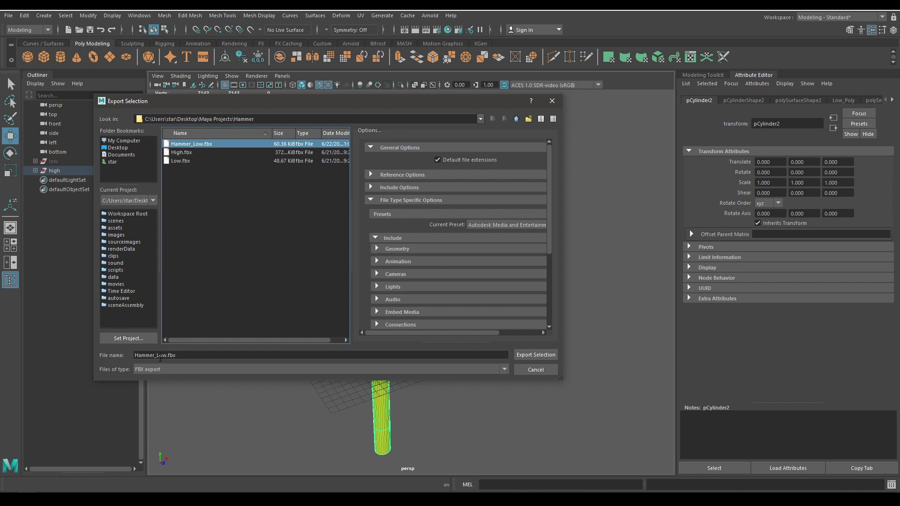
pyautogui.click(217, 355)
pyautogui.press('BackSpace')
pyautogui.press('BackSpace')
pyautogui.press('BackSpace')
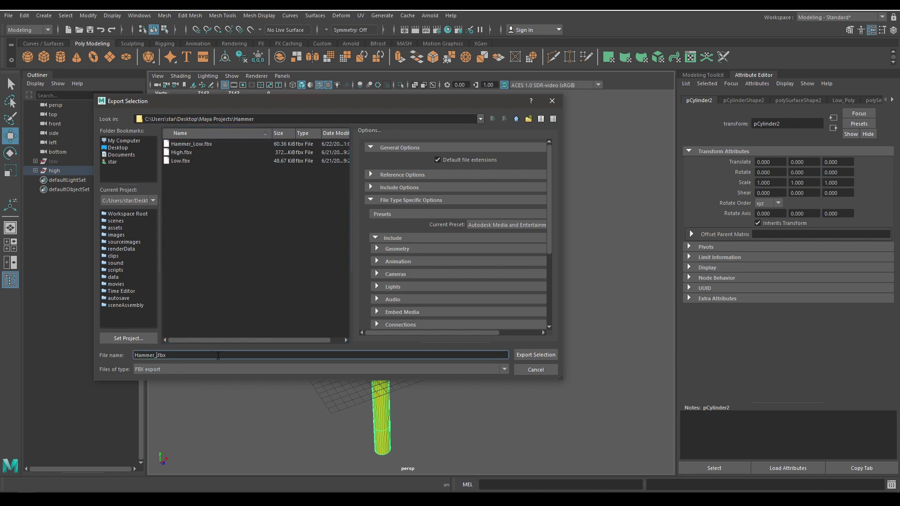
pyautogui.write('High')
pyautogui.press('Return')
pyautogui.click(11, 280)
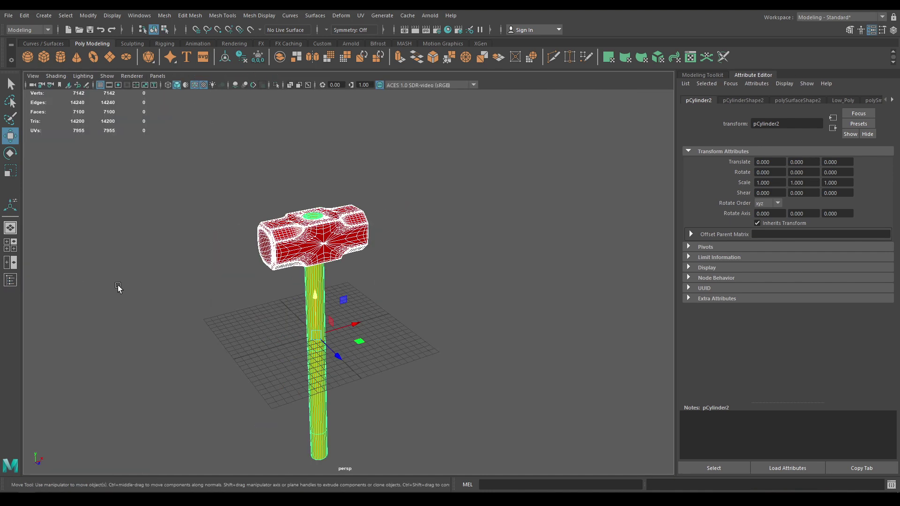
# - Hide the low group again, leaving the high group displayed
pyautogui.click(10, 280)
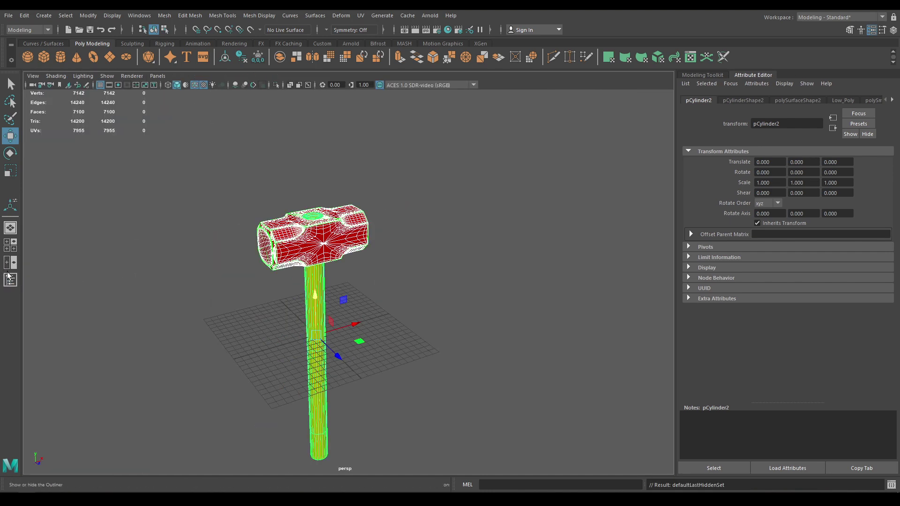
pyautogui.click(54, 162)
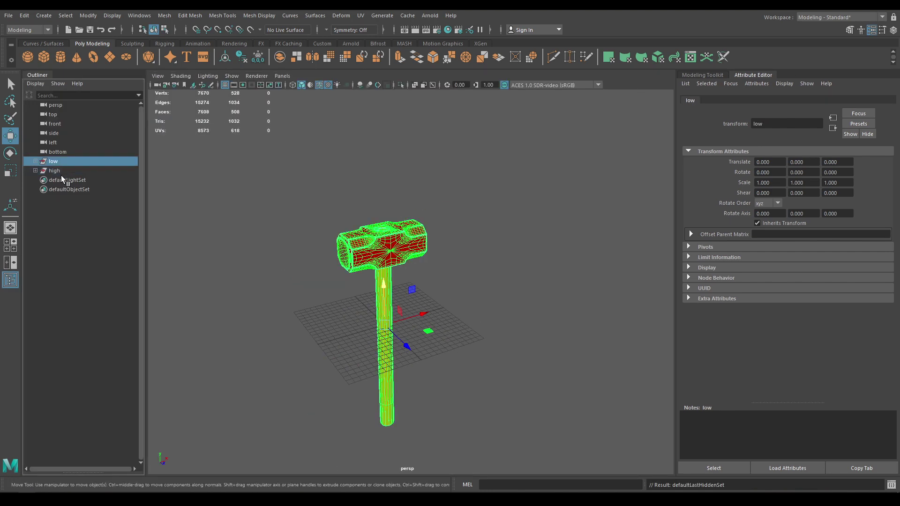
pyautogui.hotkey('ctrl', 'h')
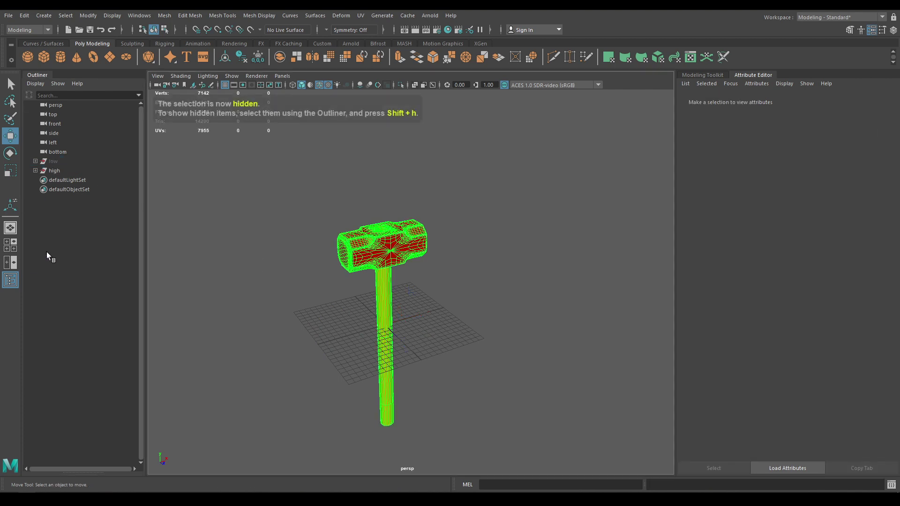
# - Turn off the wireframe overlay on the shaded high-poly hammer and inspect its head up close
pyautogui.click(319, 85)
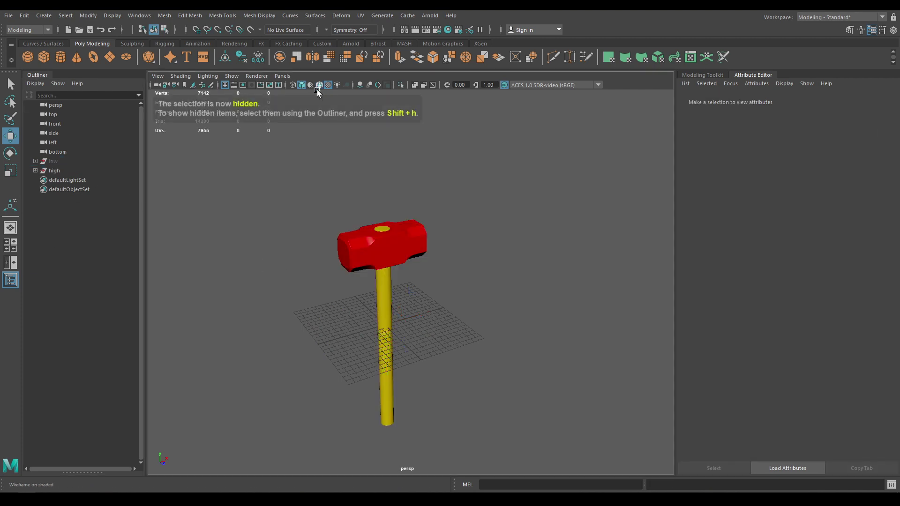
pyautogui.click(13, 283)
pyautogui.scroll(3, 344, 263)
pyautogui.keyDown('alt'); pyautogui.moveTo(344, 264); pyautogui.dragTo(380, 296); pyautogui.keyUp('alt')
pyautogui.scroll(4, 381, 296)
pyautogui.keyDown('alt'); pyautogui.moveTo(309, 349); pyautogui.dragTo(401, 324, button='middle'); pyautogui.keyUp('alt')
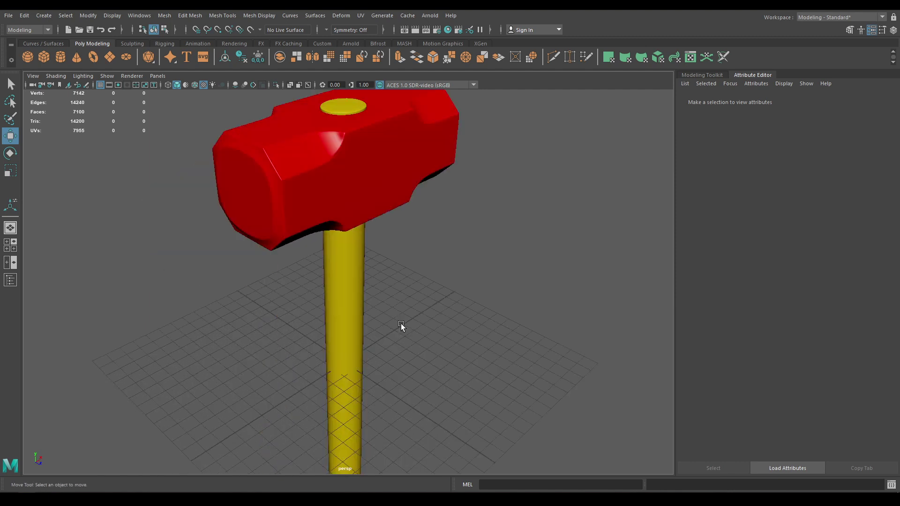